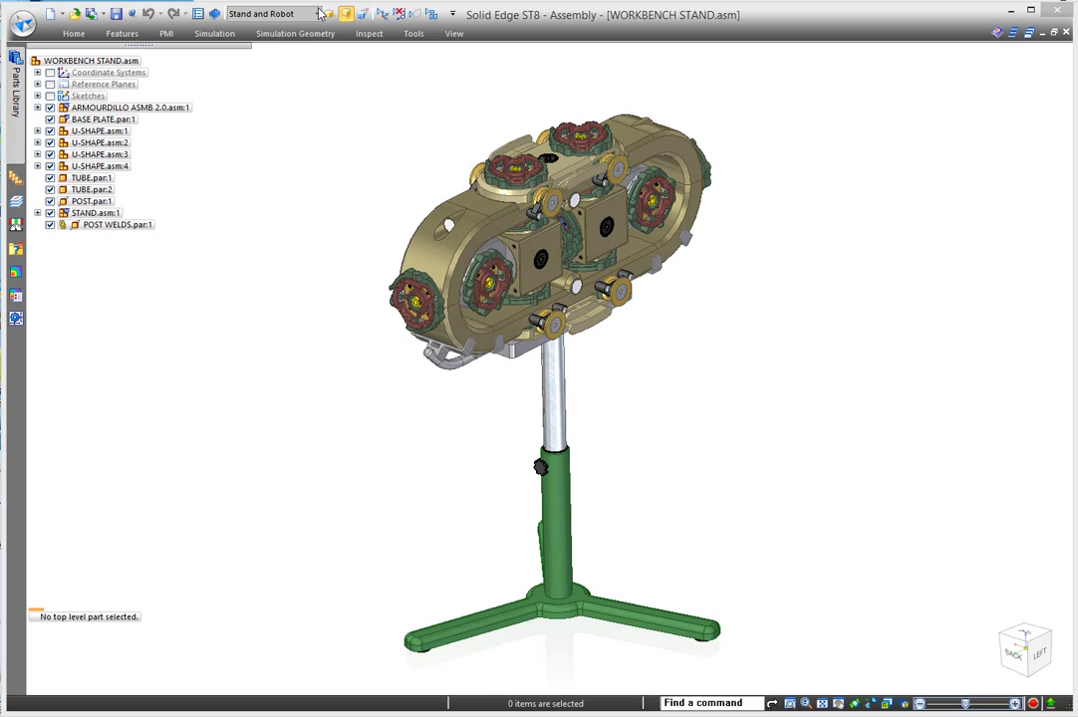
Switch the assembly to the Stand configuration so the fixture is shown without the robot.
left_click(246, 47)
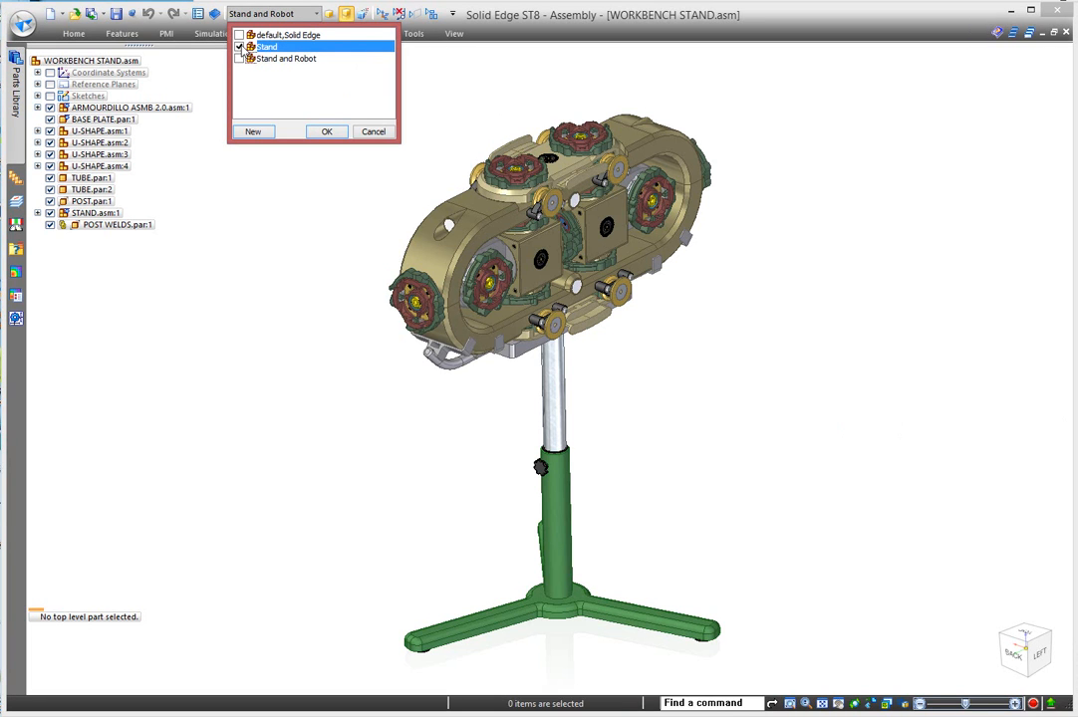
left_click(342, 132)
scroll(498, 354, "up", 5)
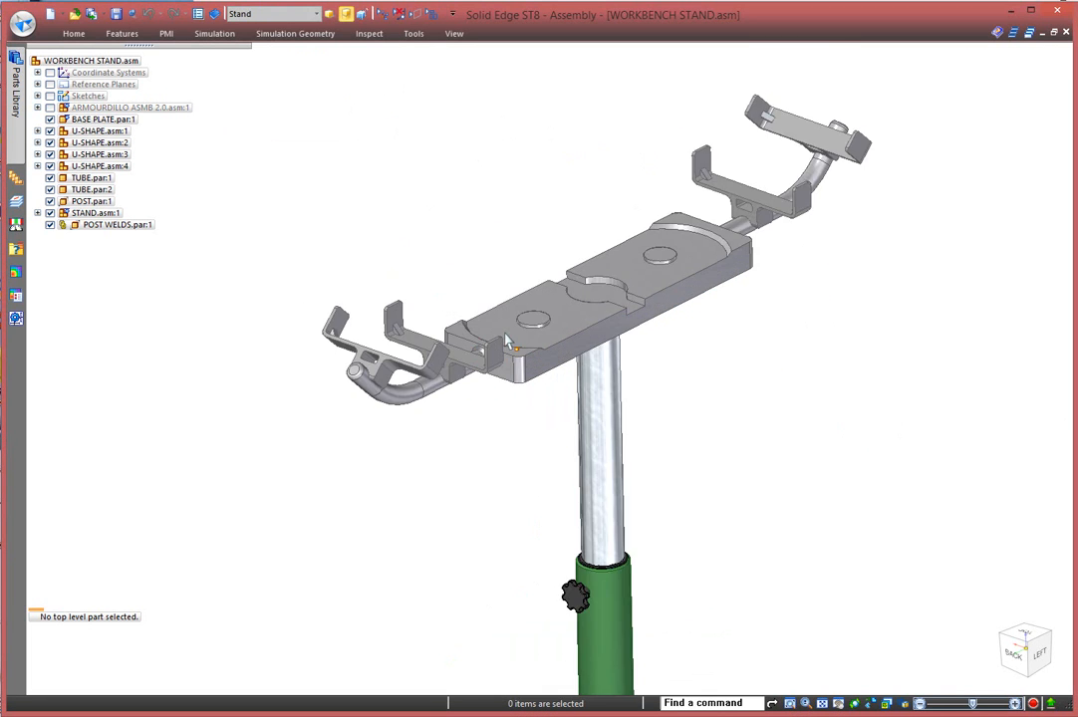
scroll(508, 342, "up", 3)
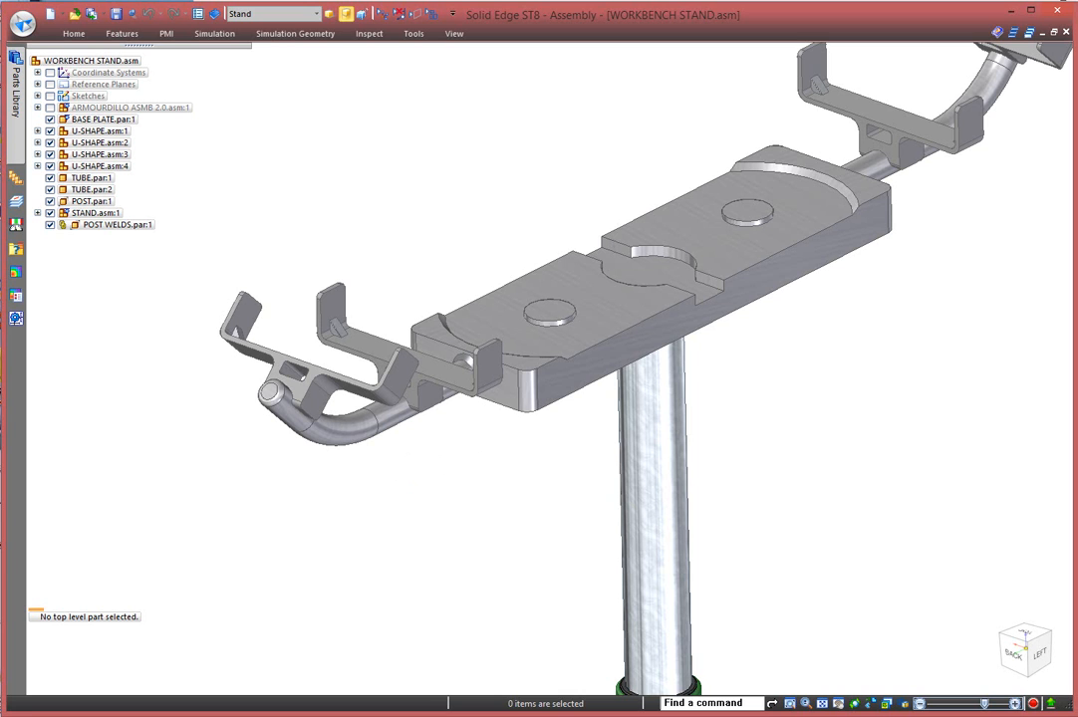
middle_click_drag(902, 575, 920, 574)
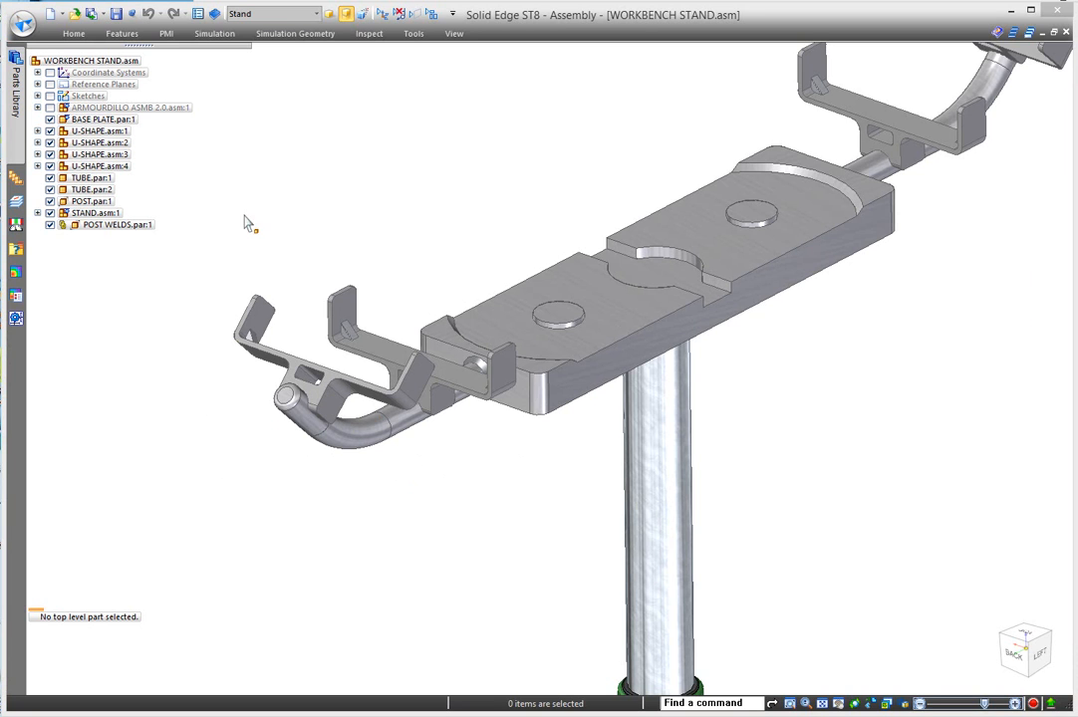
Create an in-place part from the ISO Weld Beads.par template, with its origin on the outermost U-shape bracket, and save it as FIXTURE WELDS.
left_click(66, 33)
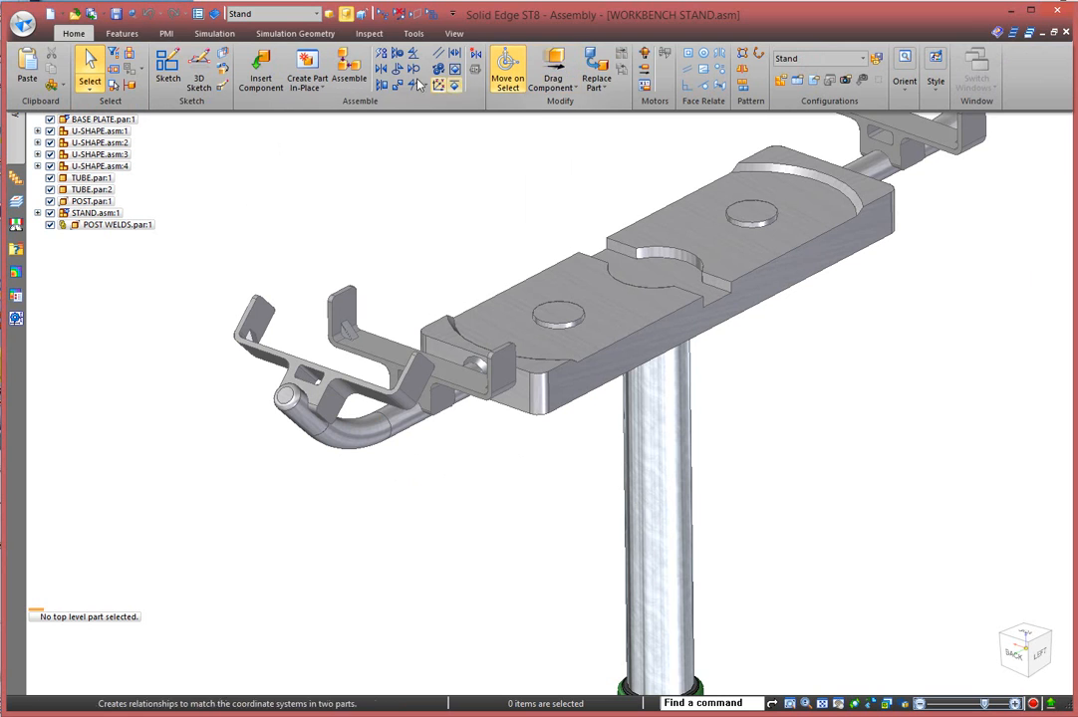
left_click(317, 75)
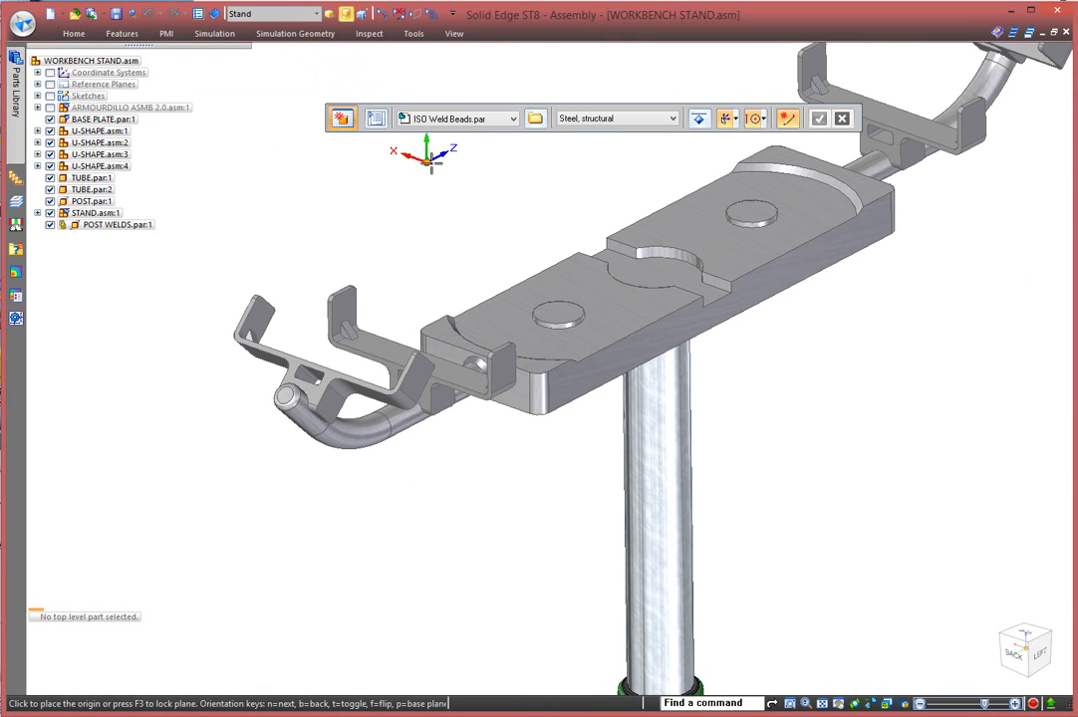
left_click(515, 120)
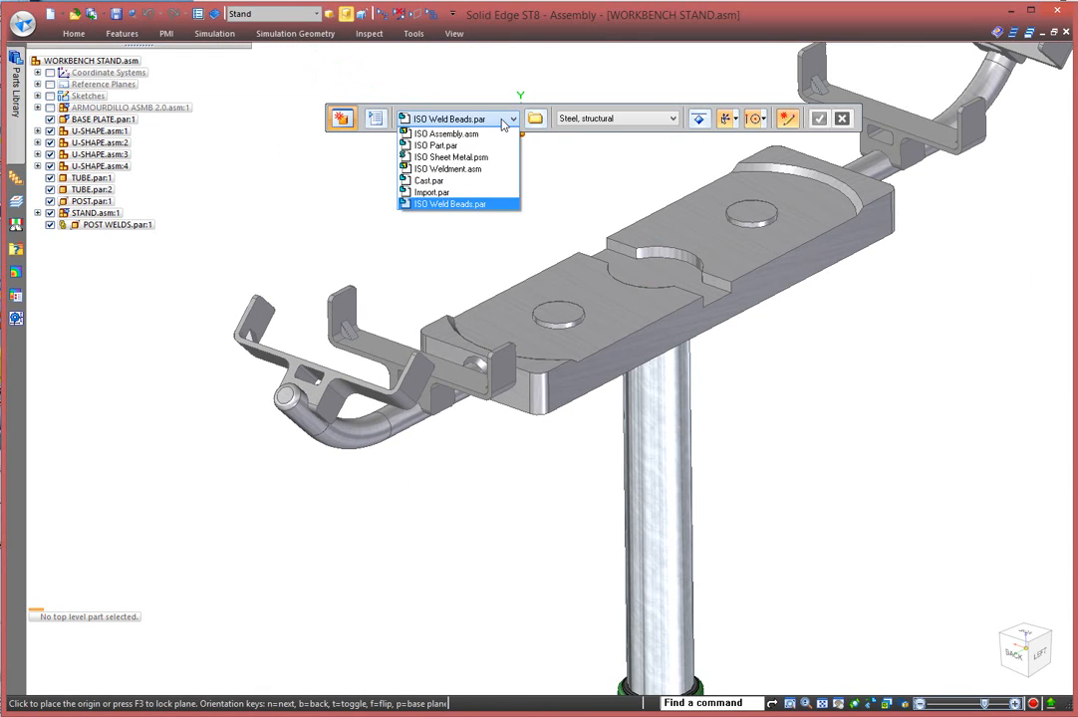
left_click(435, 204)
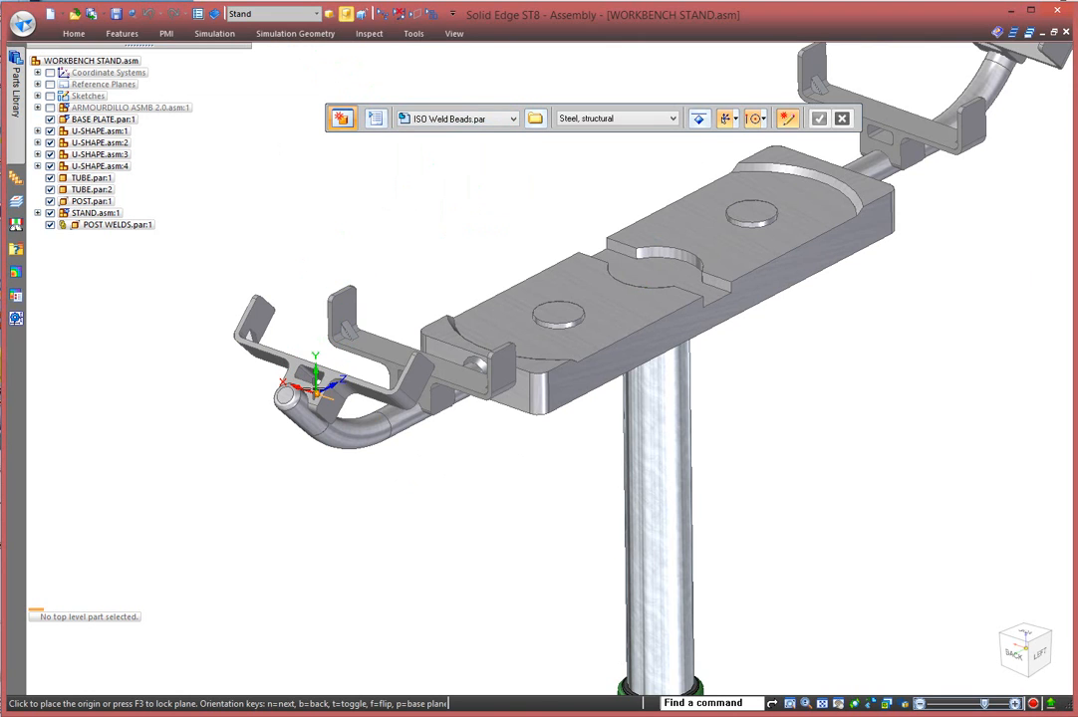
left_click(313, 390)
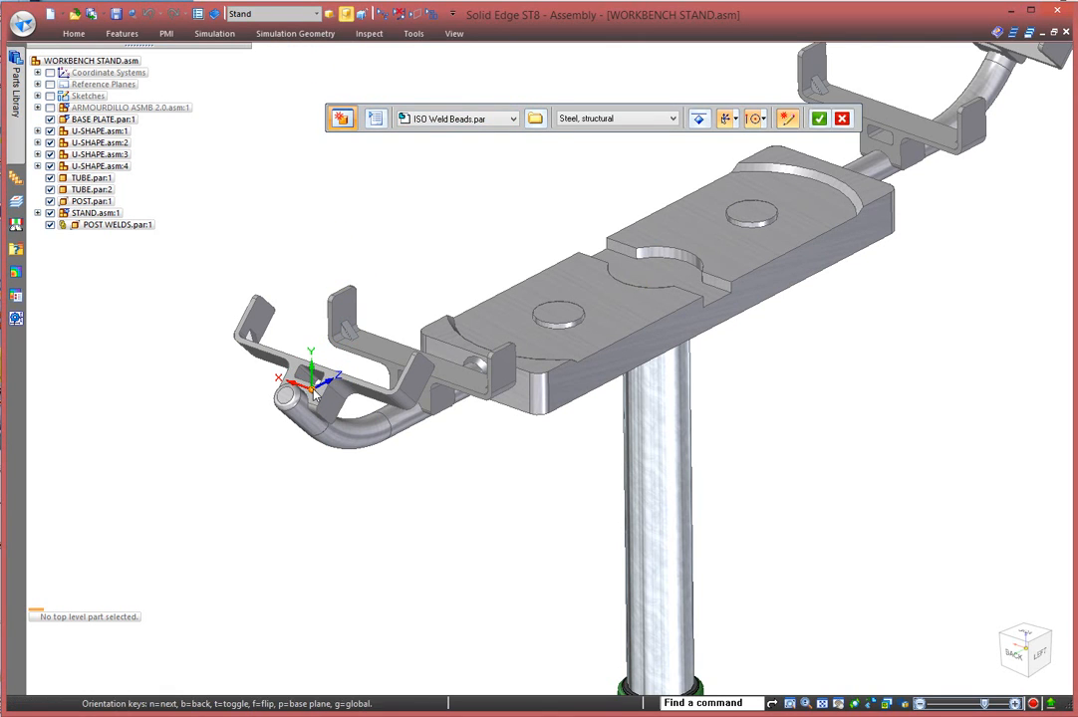
left_click(817, 117)
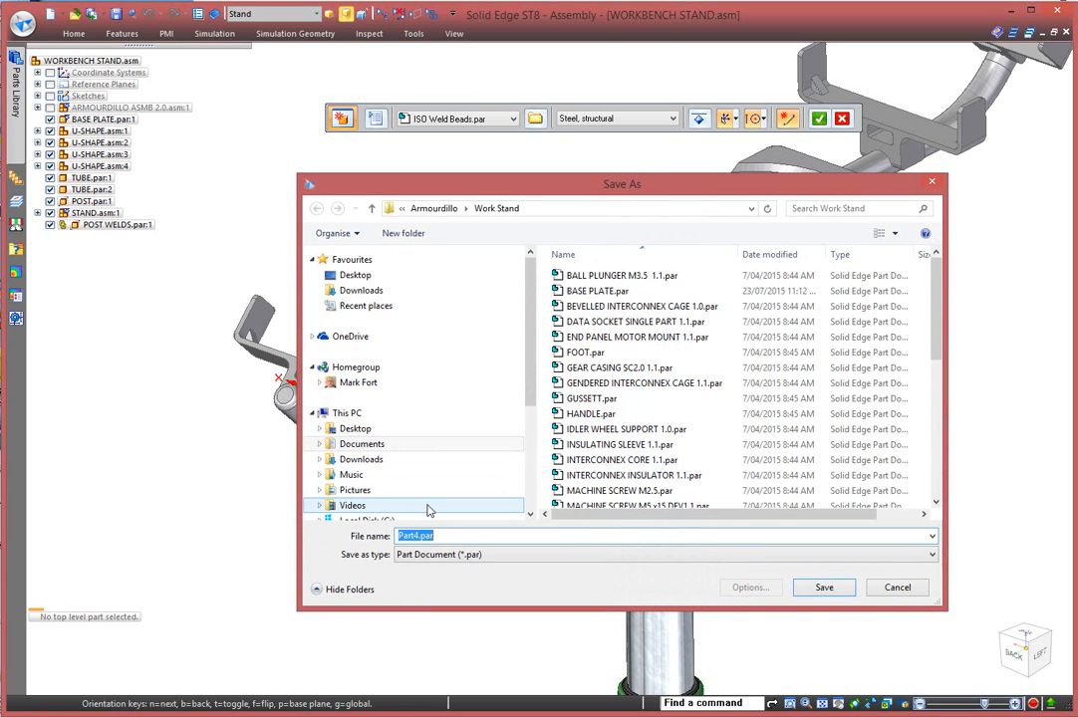
type("FIXTURE WELDS")
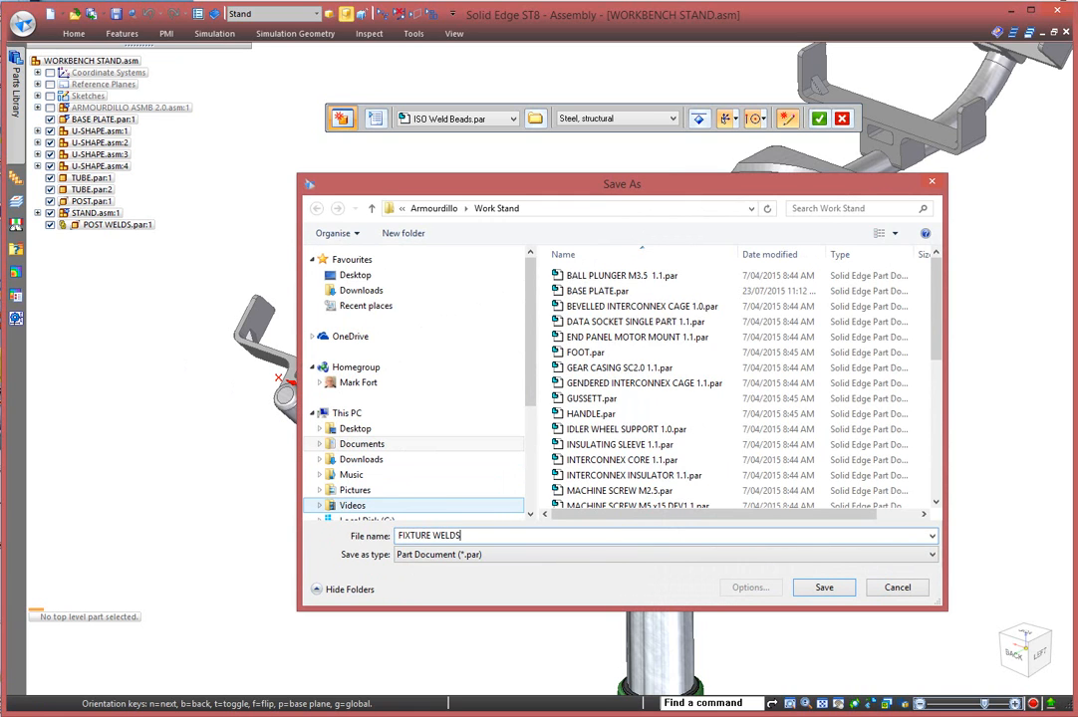
key("Return")
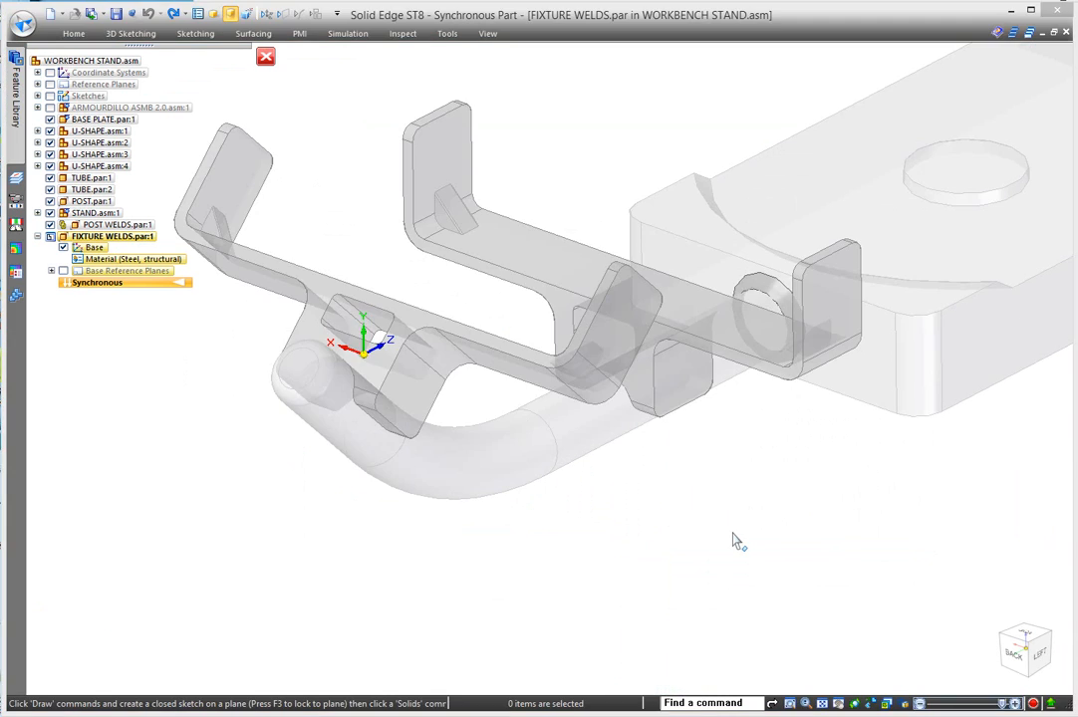
Define the bent tube's faces as the base set of a fillet weld with a 3 mm base thickness.
left_click(62, 35)
left_click(738, 58)
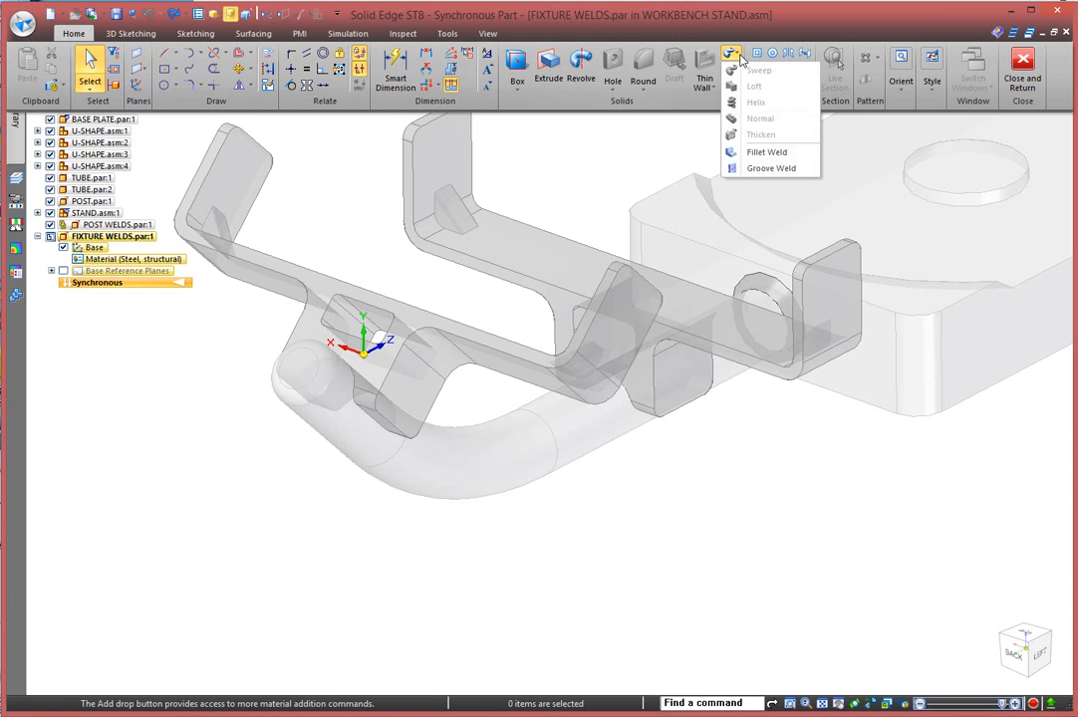
left_click(769, 152)
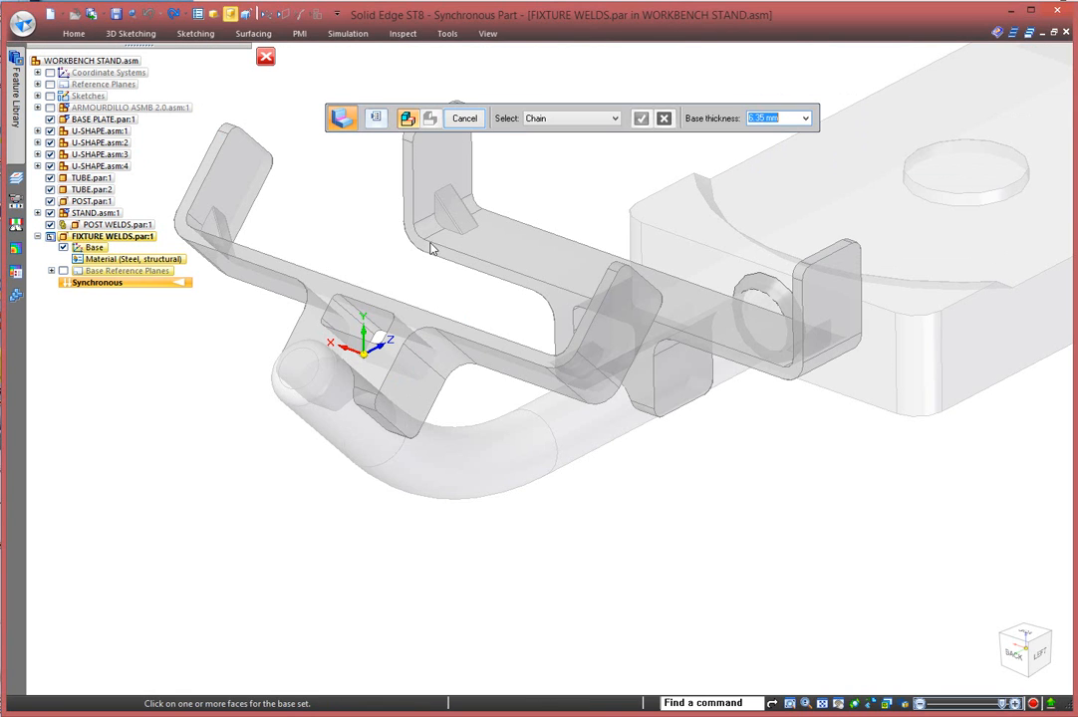
left_click(456, 464)
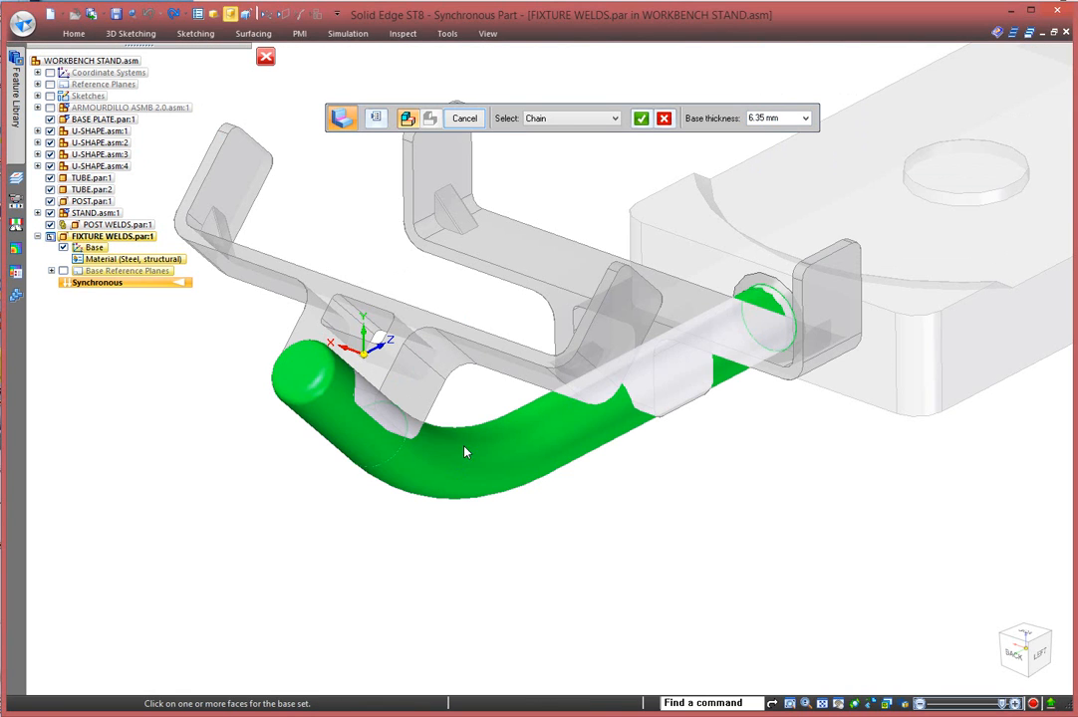
left_click(805, 117)
left_click(755, 167)
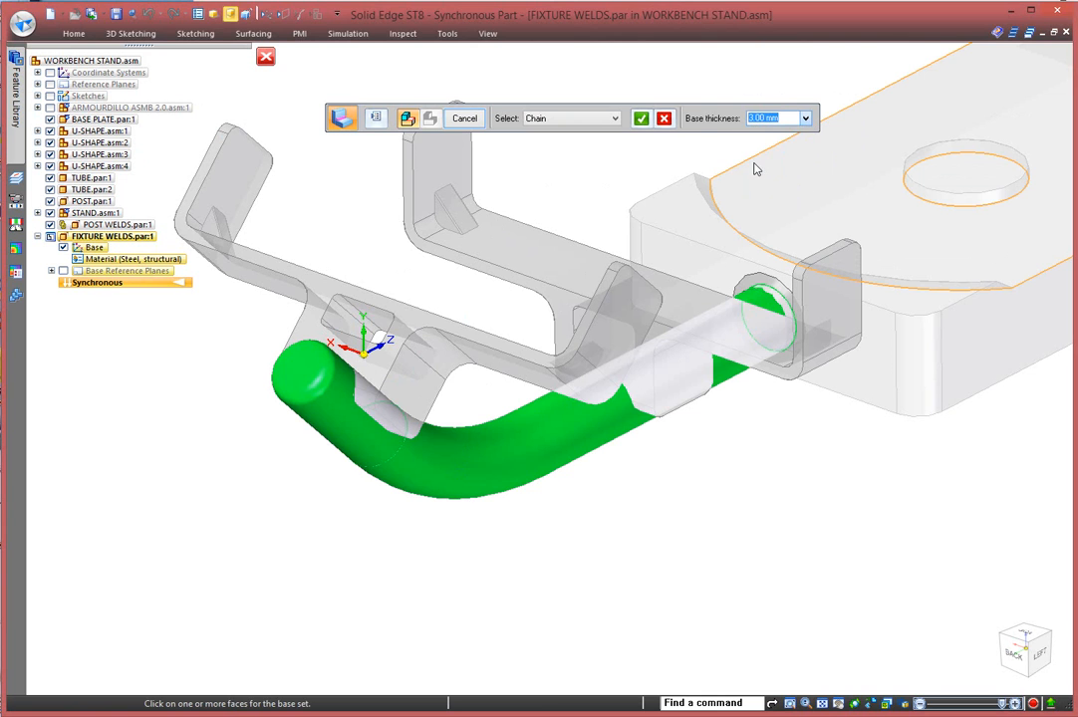
left_click(640, 119)
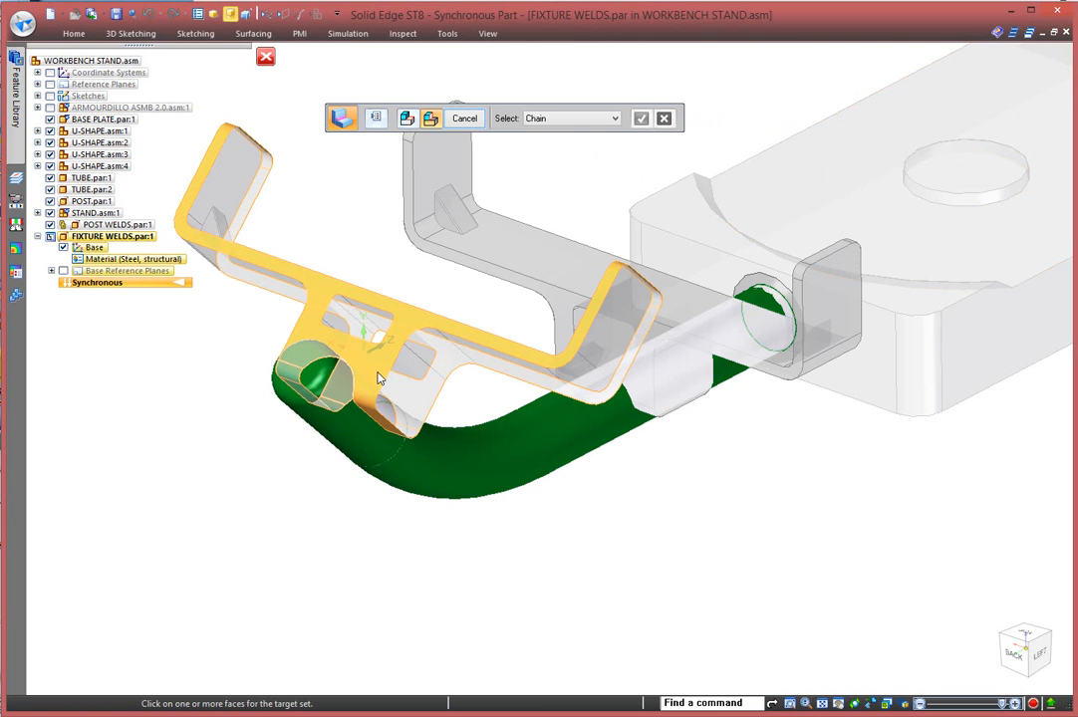
Use the outer U-shape bracket's face chain as the target set and finish the fillet weld against the tube.
left_click(379, 377)
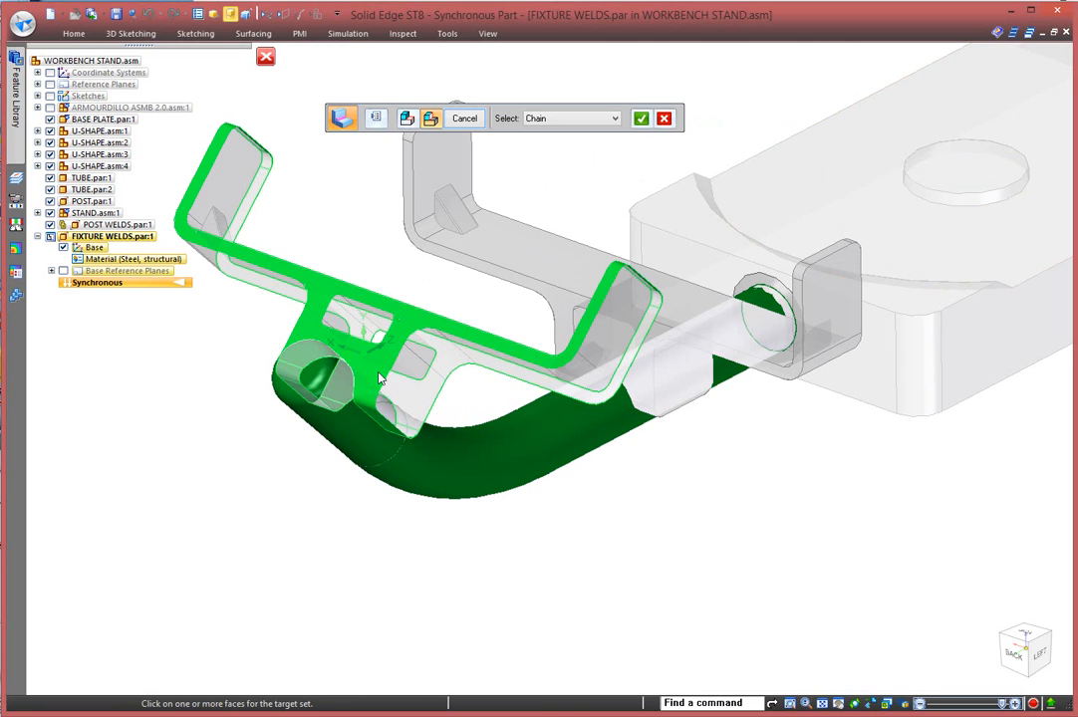
left_click(640, 118)
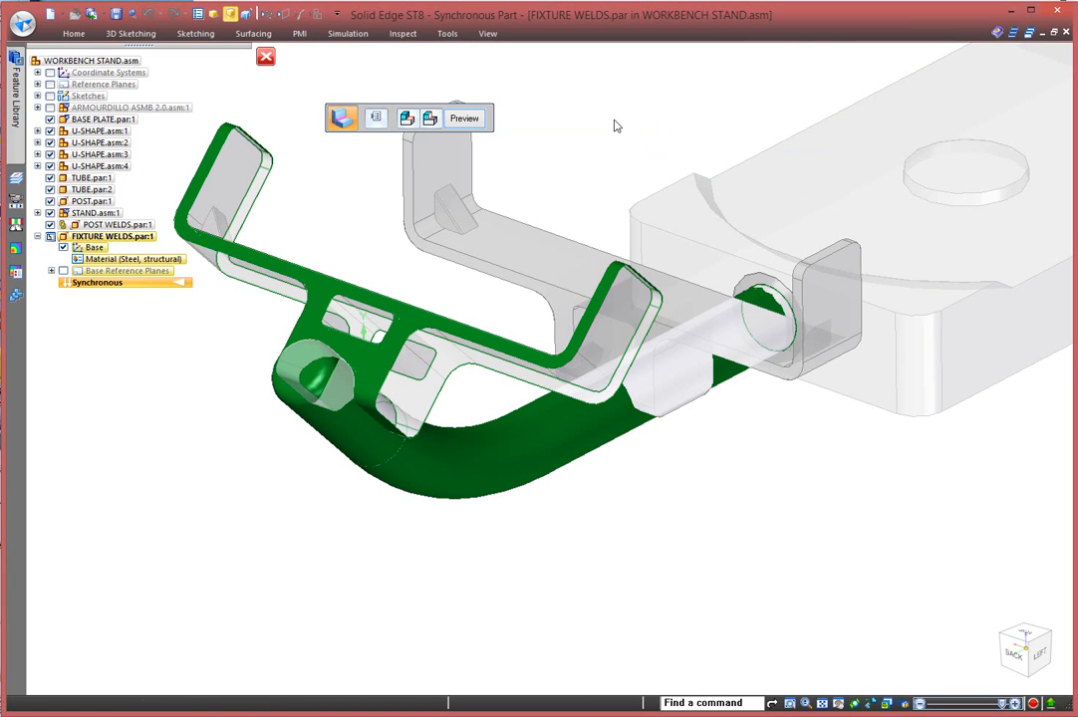
left_click(472, 122)
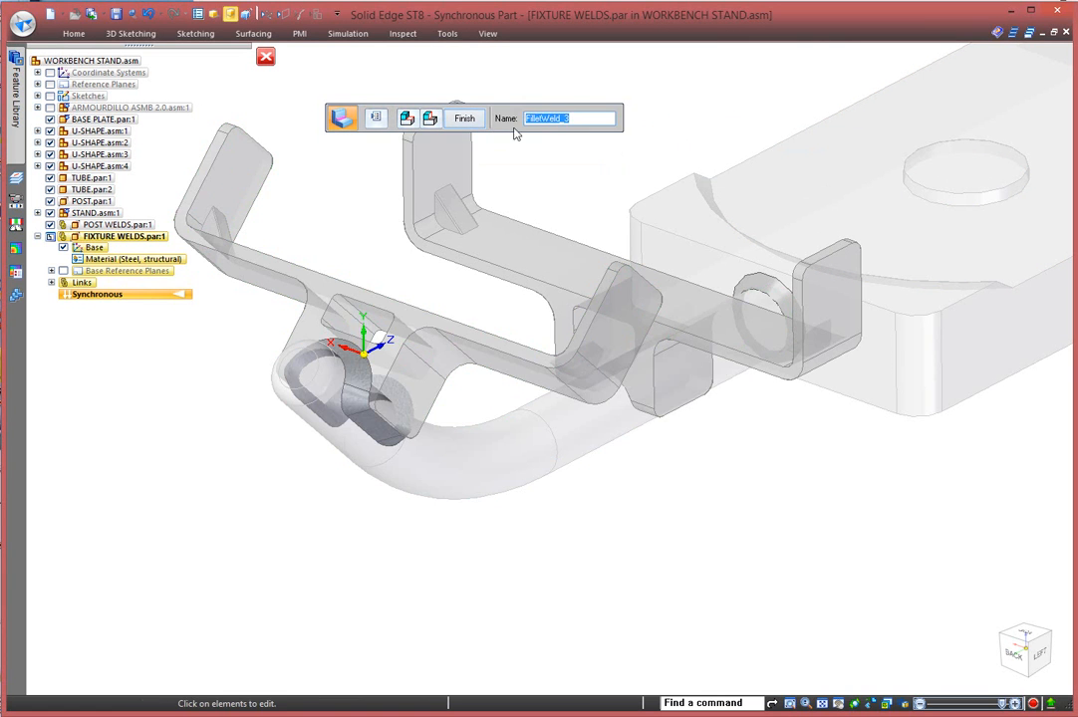
left_click(464, 119)
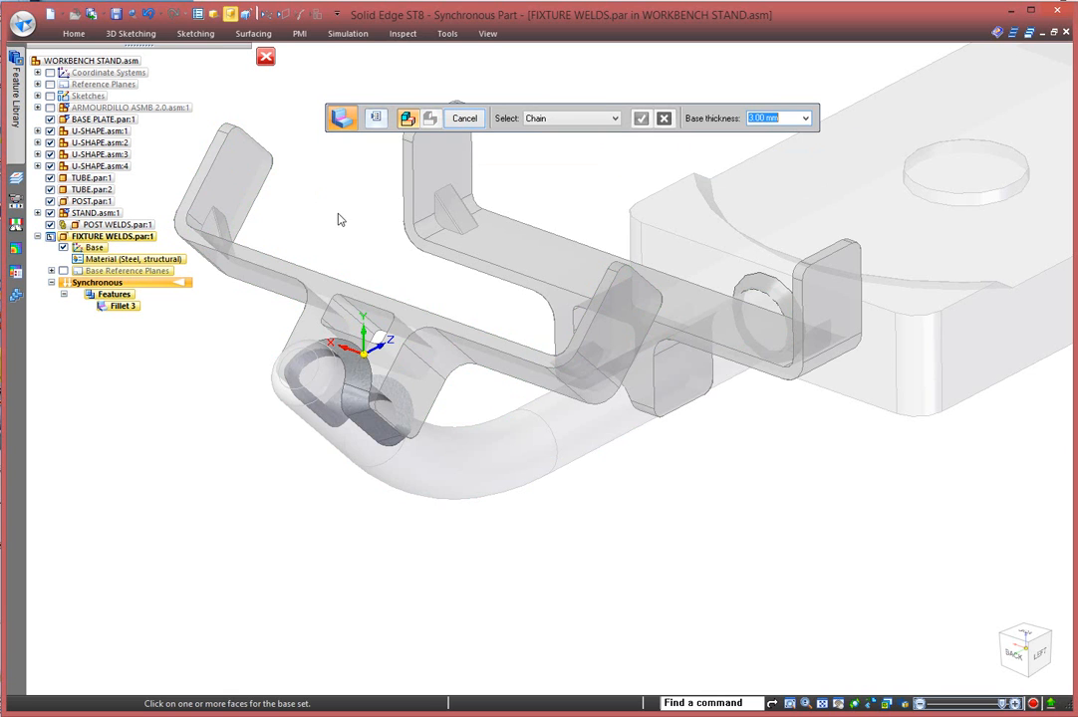
Define the inner face chain of the outer U-shape bracket as the next fillet weld's base set, with a 1 mm base thickness.
middle_click_drag(320, 211, 327, 221)
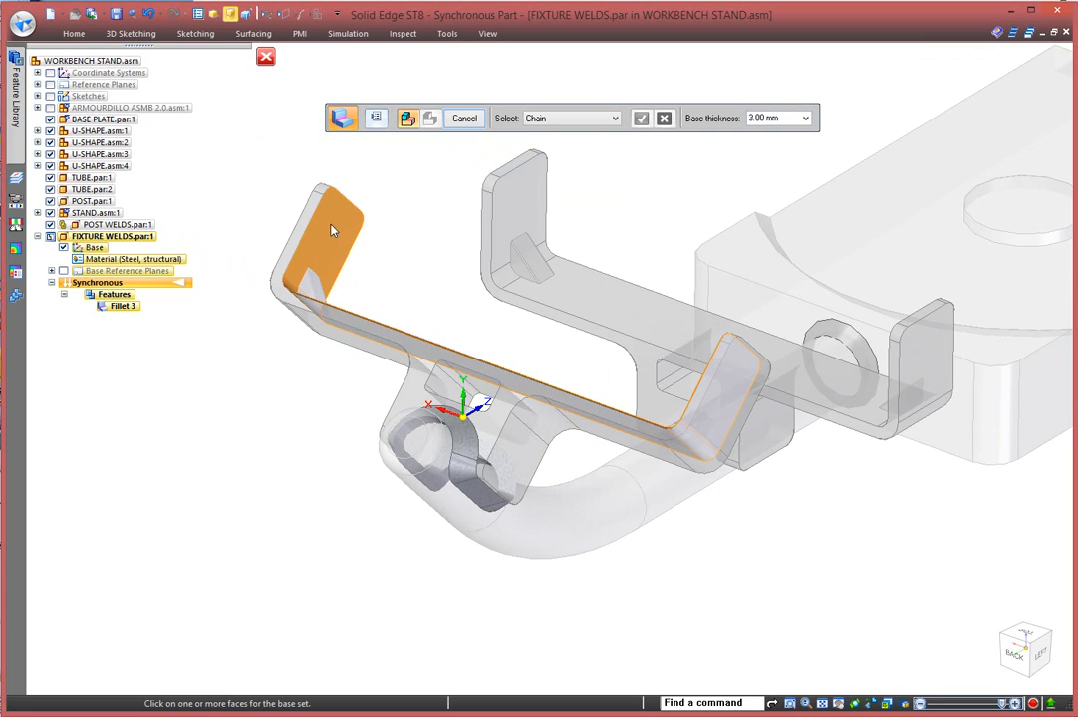
left_click(331, 228)
left_click(805, 118)
left_click(767, 131)
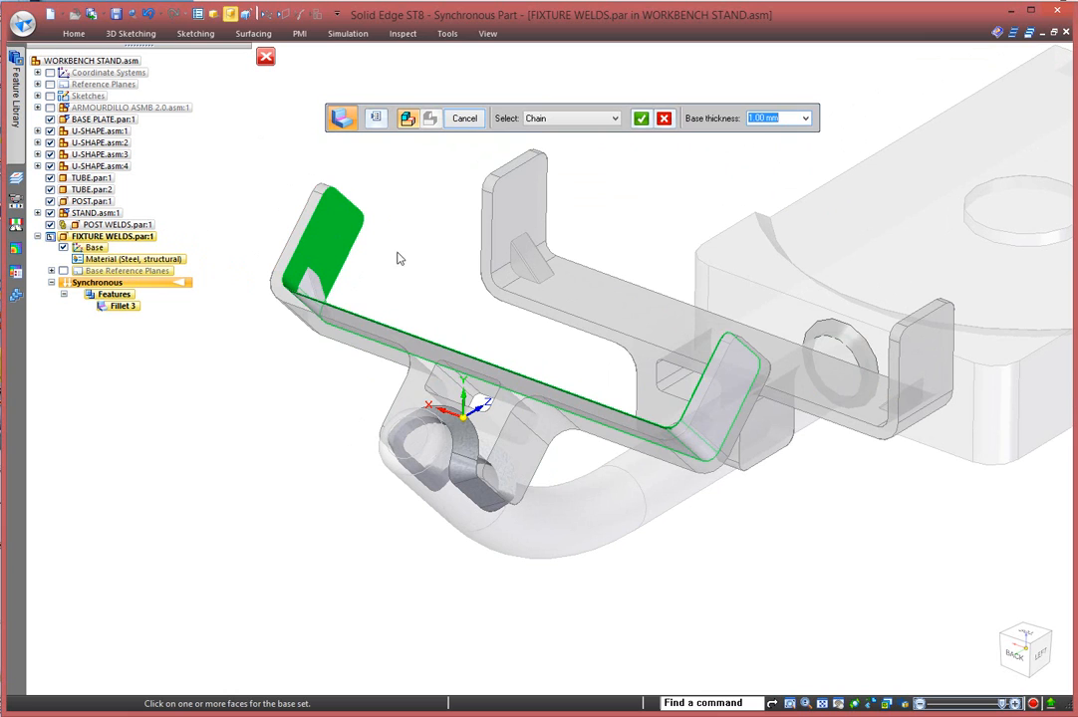
left_click(641, 118)
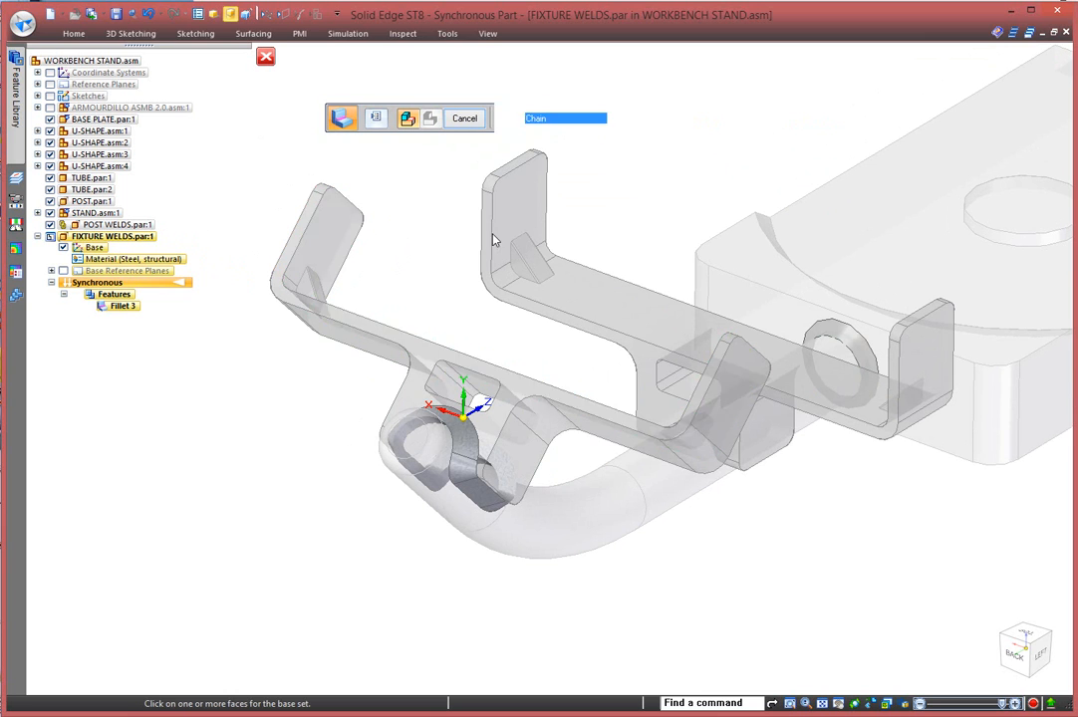
Select the faces of both gussets in the outer bracket as the target set and finish the fillet weld.
left_click(309, 291)
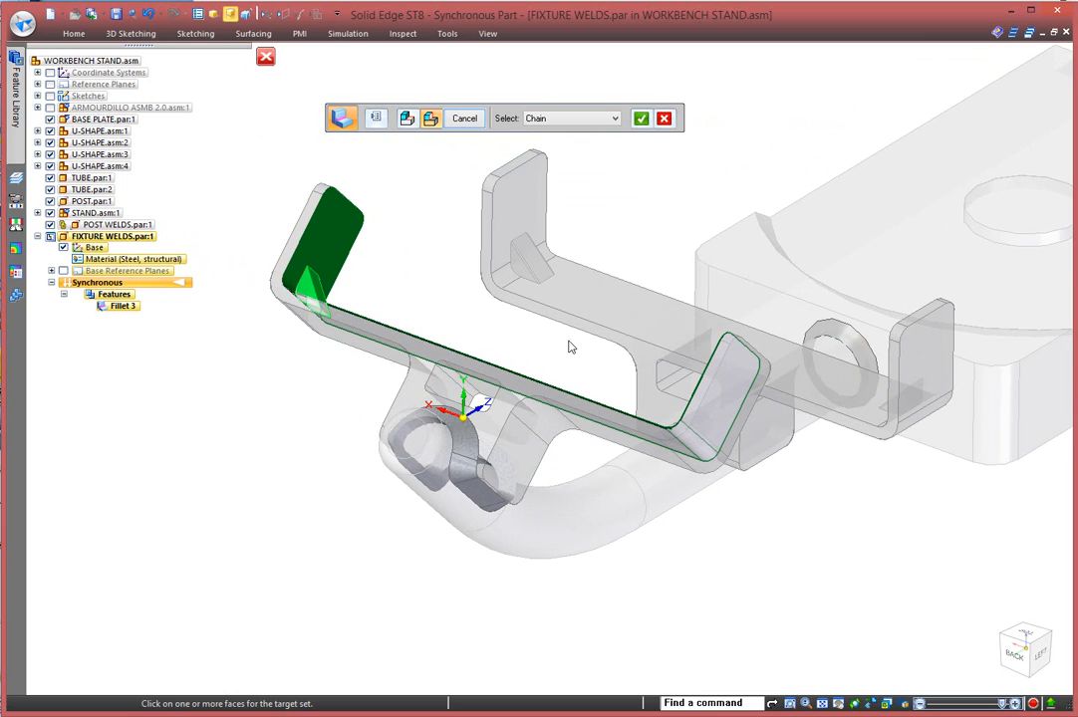
right_click(698, 445)
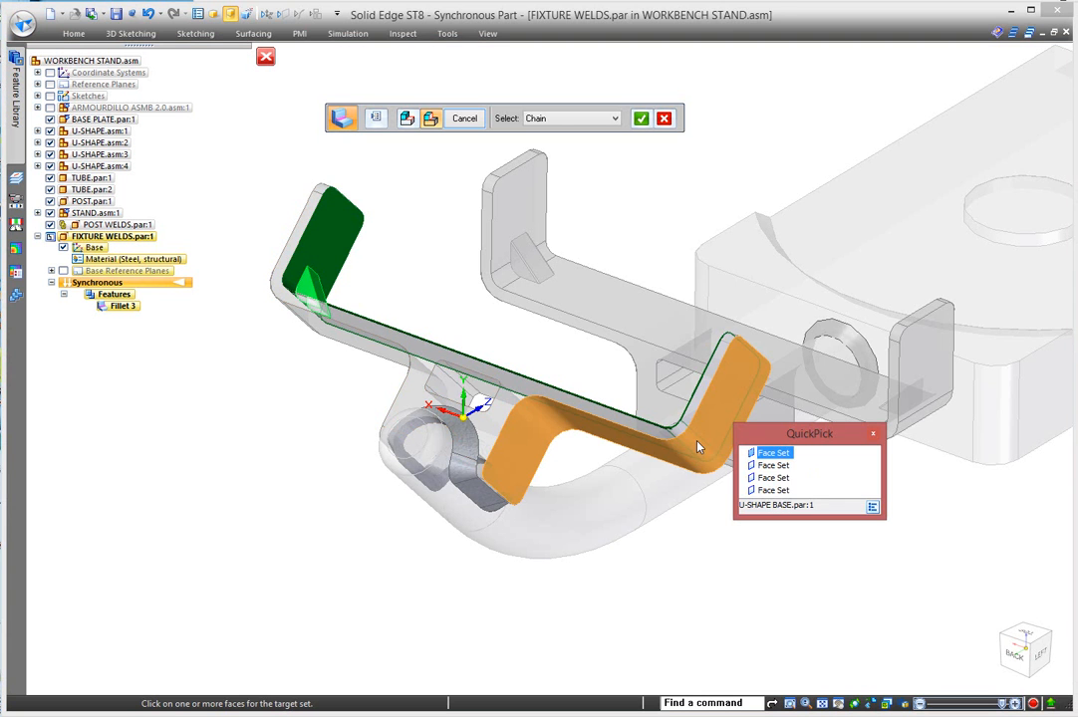
left_click(786, 480)
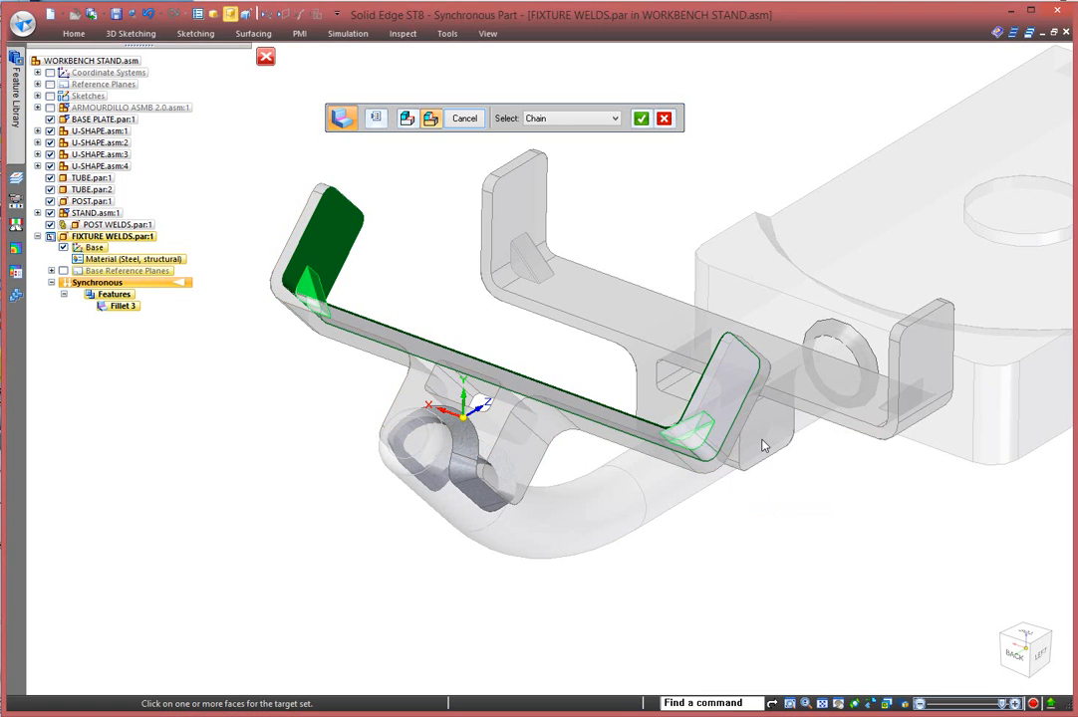
left_click(640, 118)
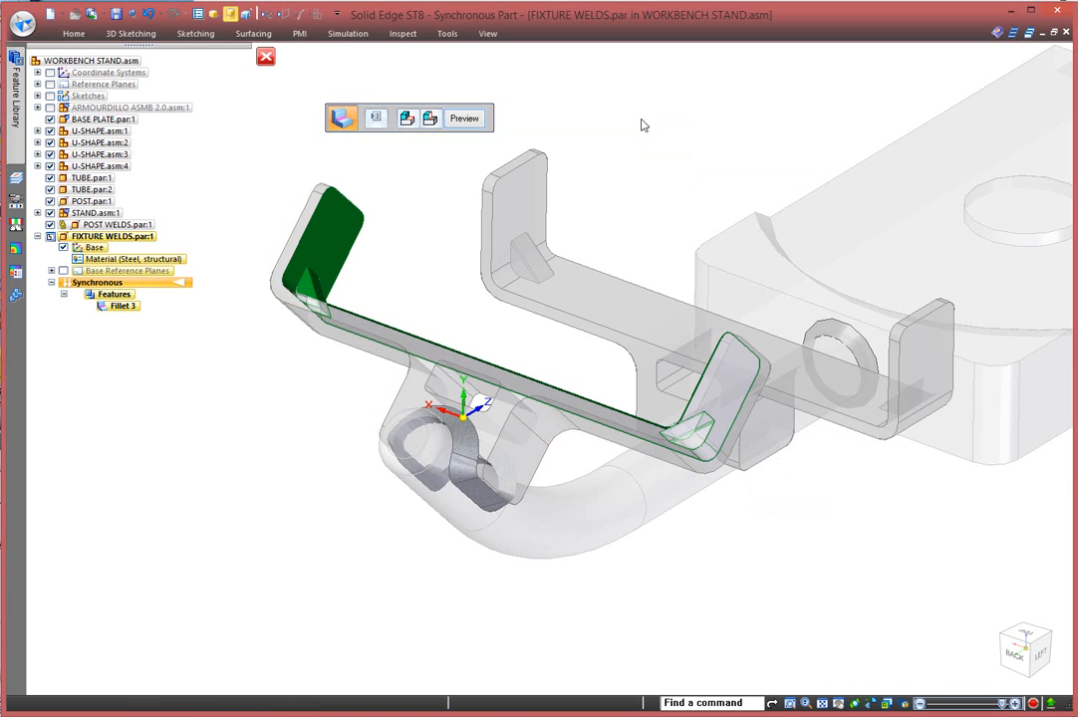
left_click(462, 119)
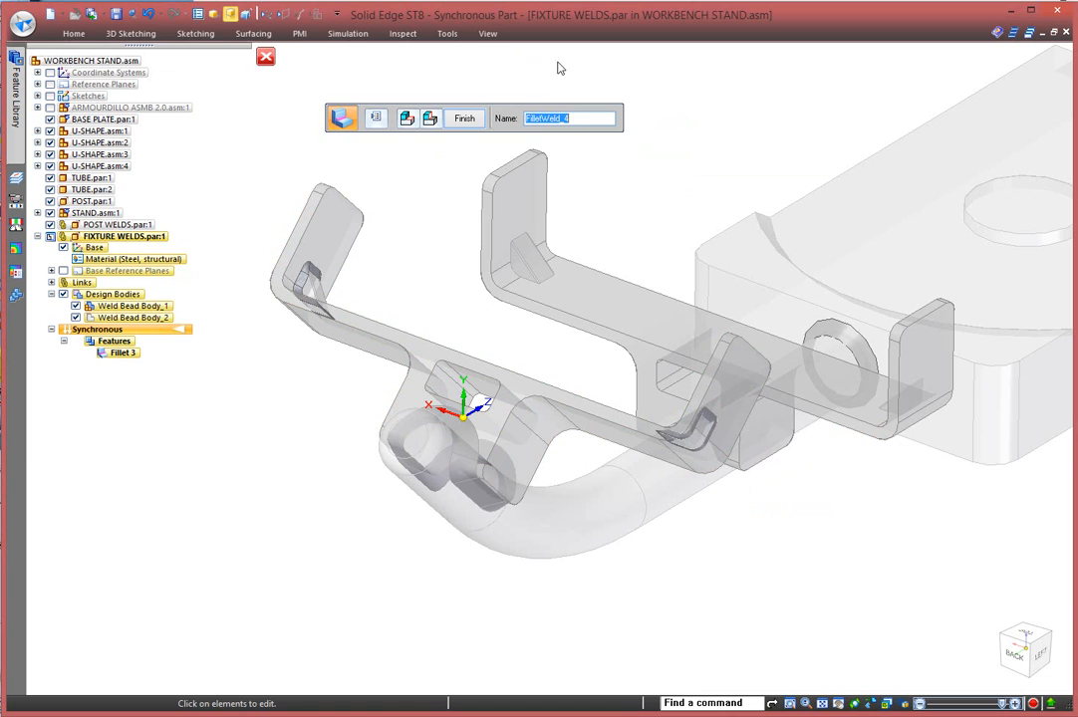
left_click(464, 118)
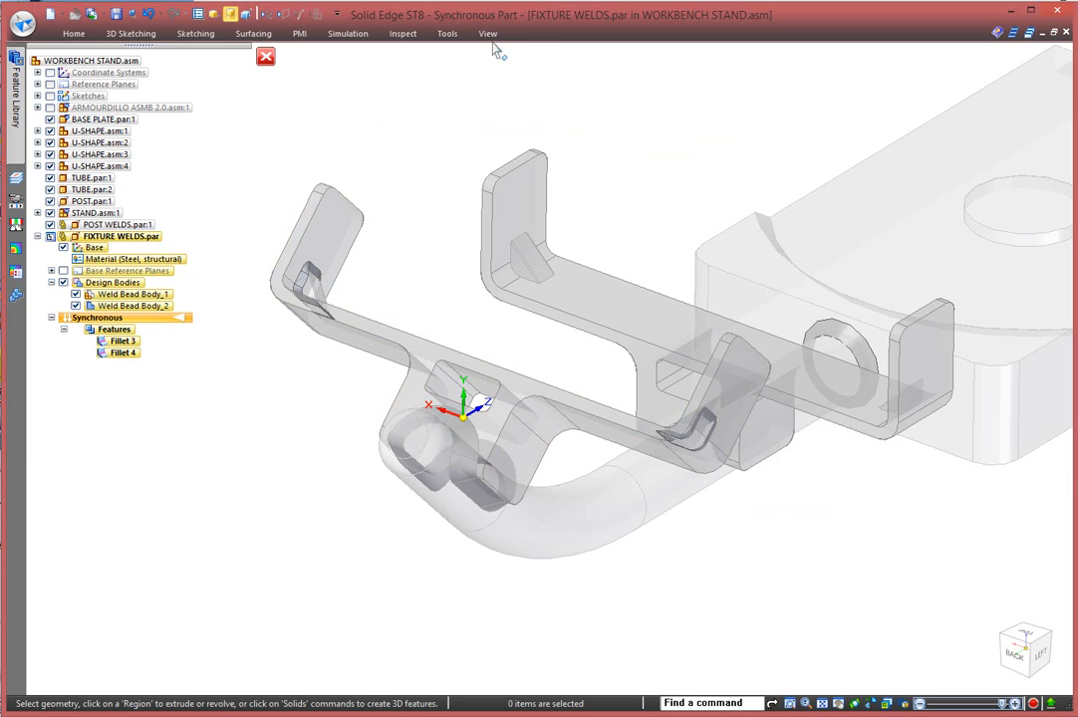
Paint the gusset and tube weld bead bodies Orange, and return to the WORKBENCH STAND assembly.
left_click(489, 34)
left_click(488, 85)
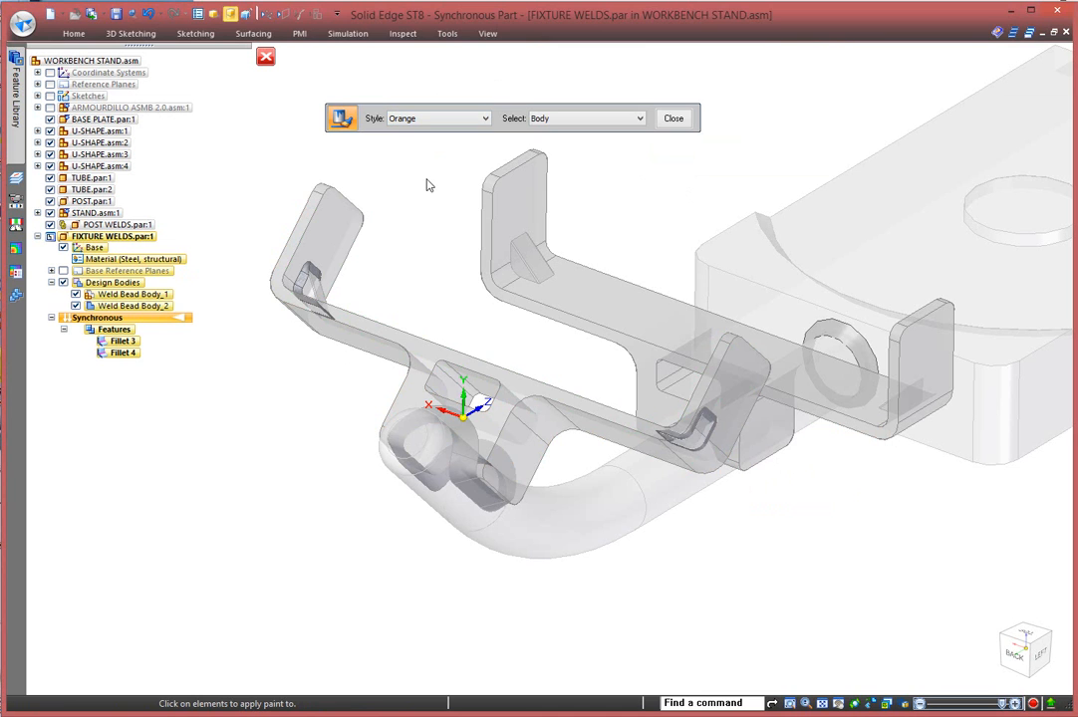
left_click(304, 287)
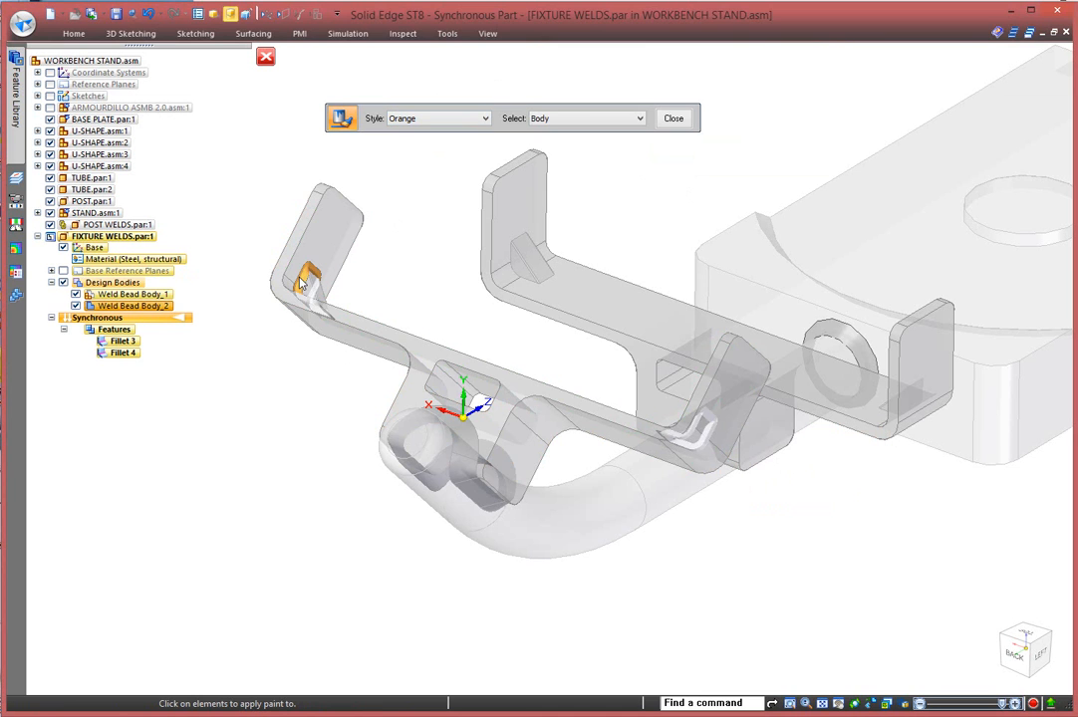
left_click(468, 441)
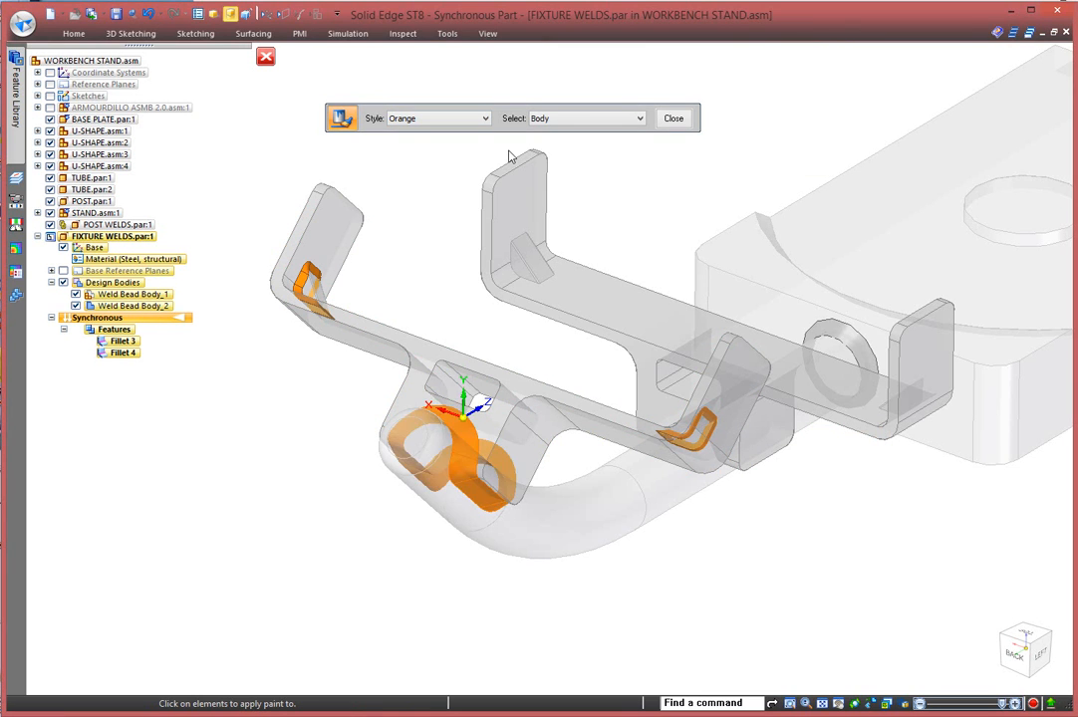
left_click(674, 120)
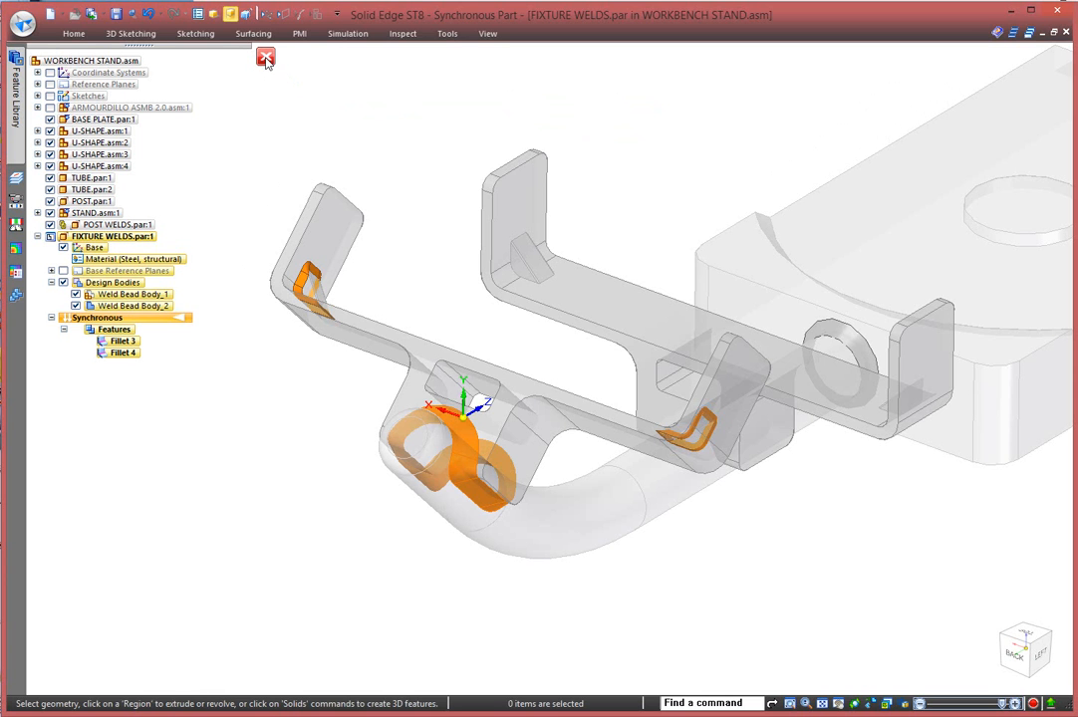
left_click(266, 59)
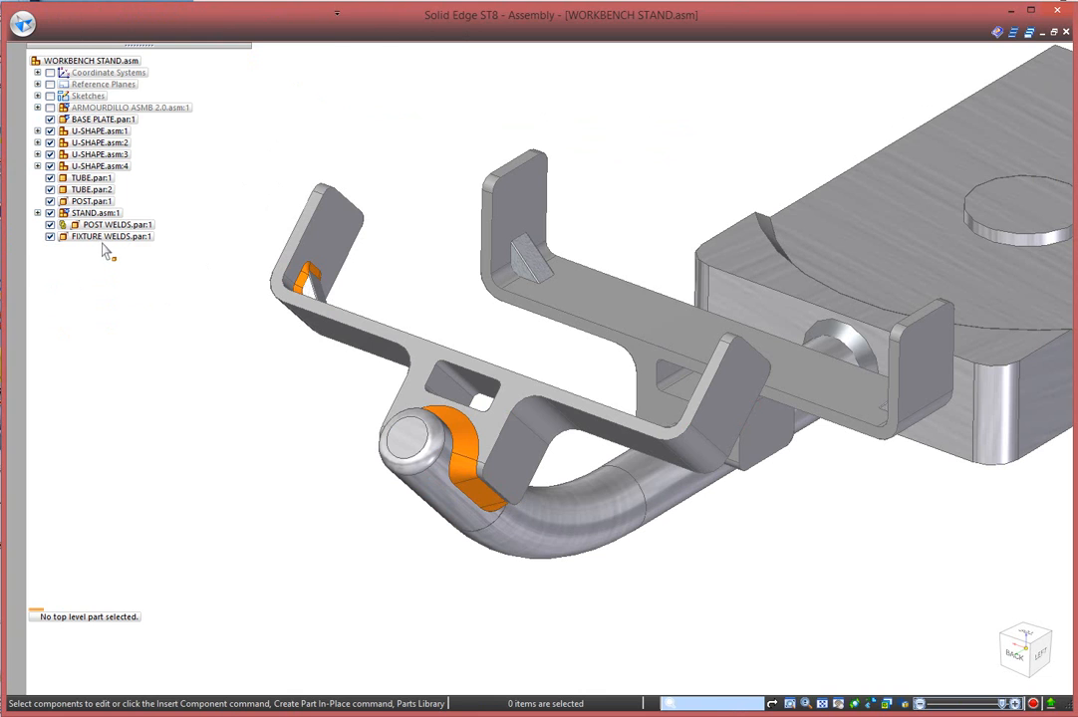
Save the assembly, start Duplicate Component, and accept the FIXTURE WELDS part as the component to duplicate.
left_click(116, 13)
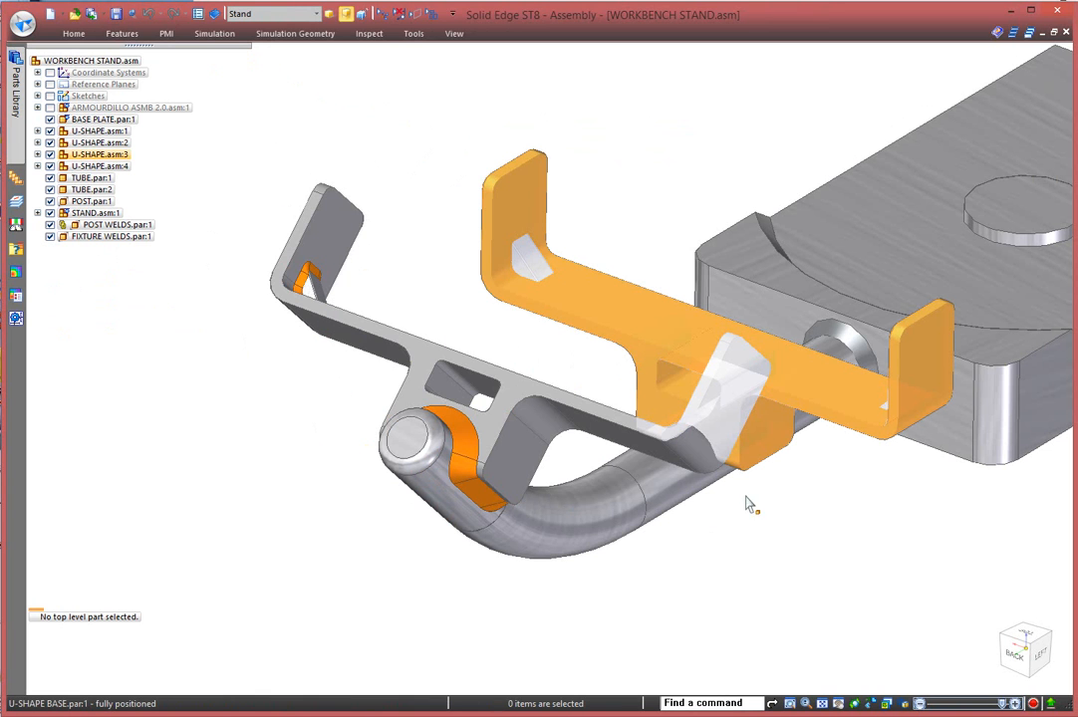
scroll(736, 505, "down", 3)
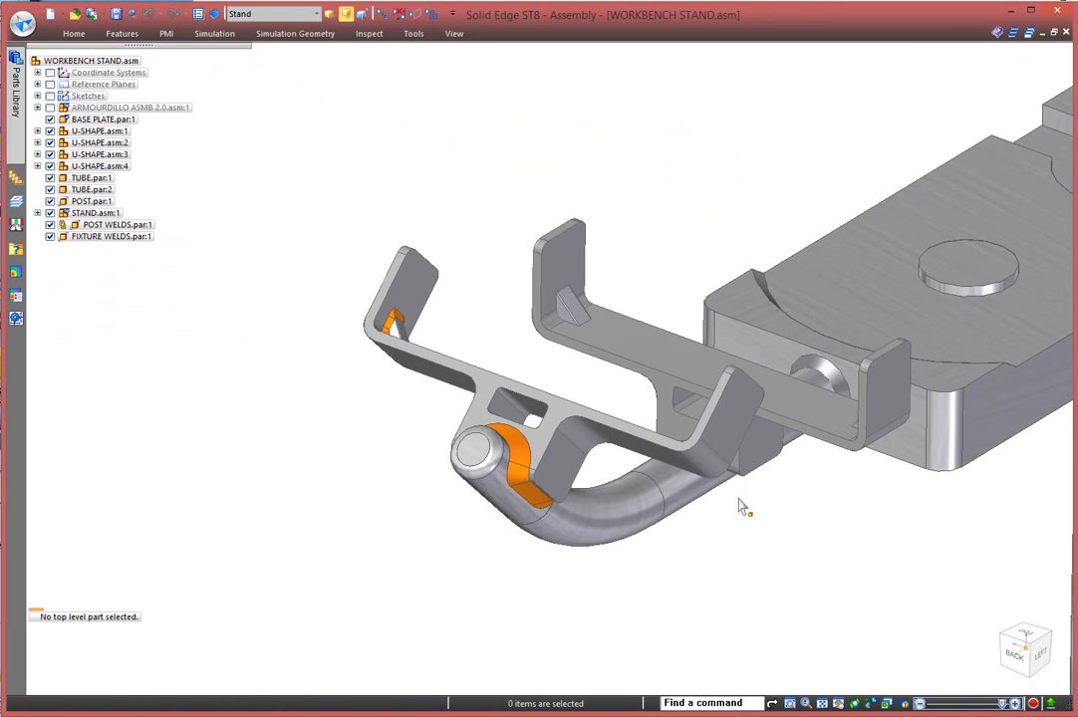
middle_click_drag(810, 491, 599, 576, "shift")
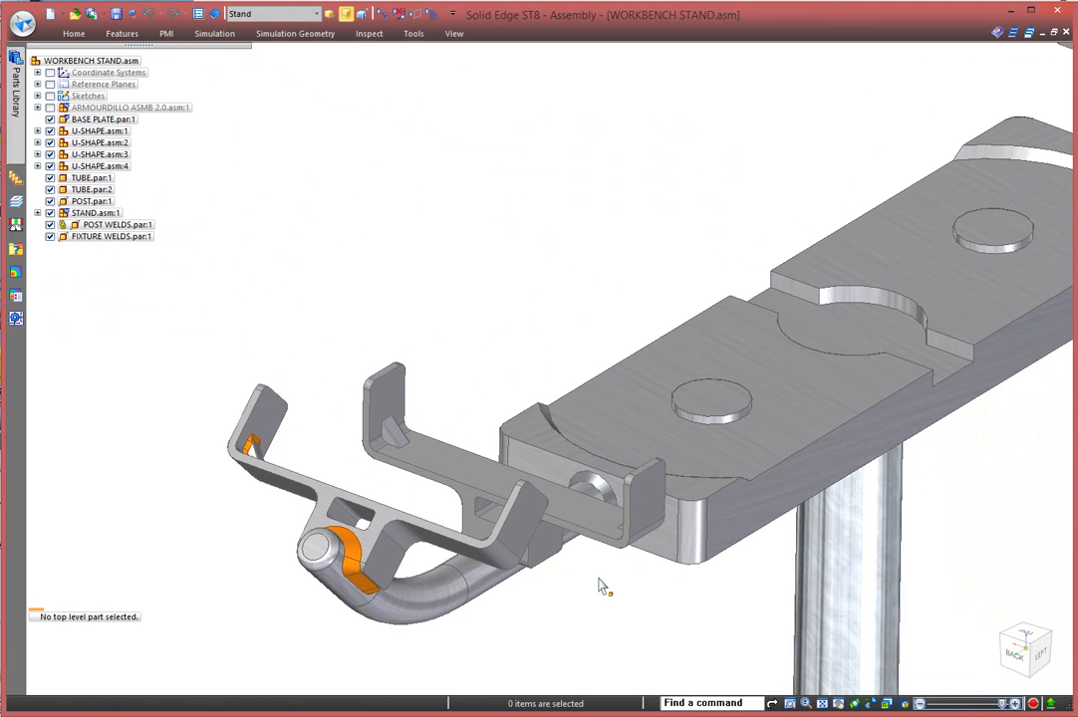
scroll(601, 579, "down", 1)
scroll(602, 583, "down", 1)
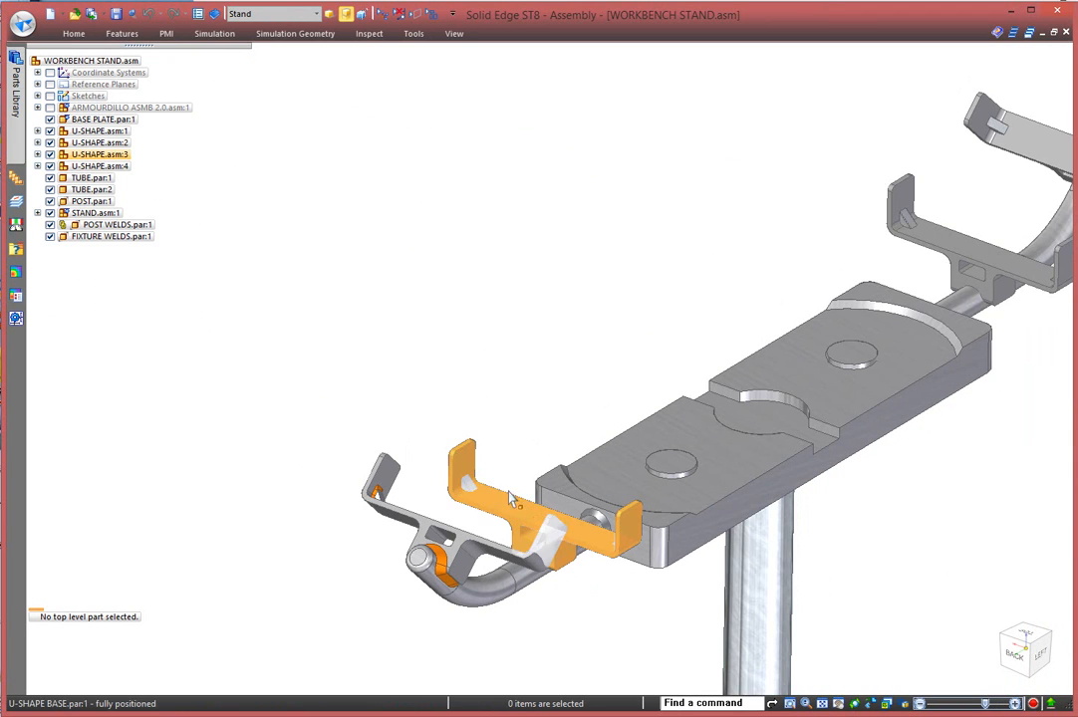
scroll(1021, 413, "down", 1)
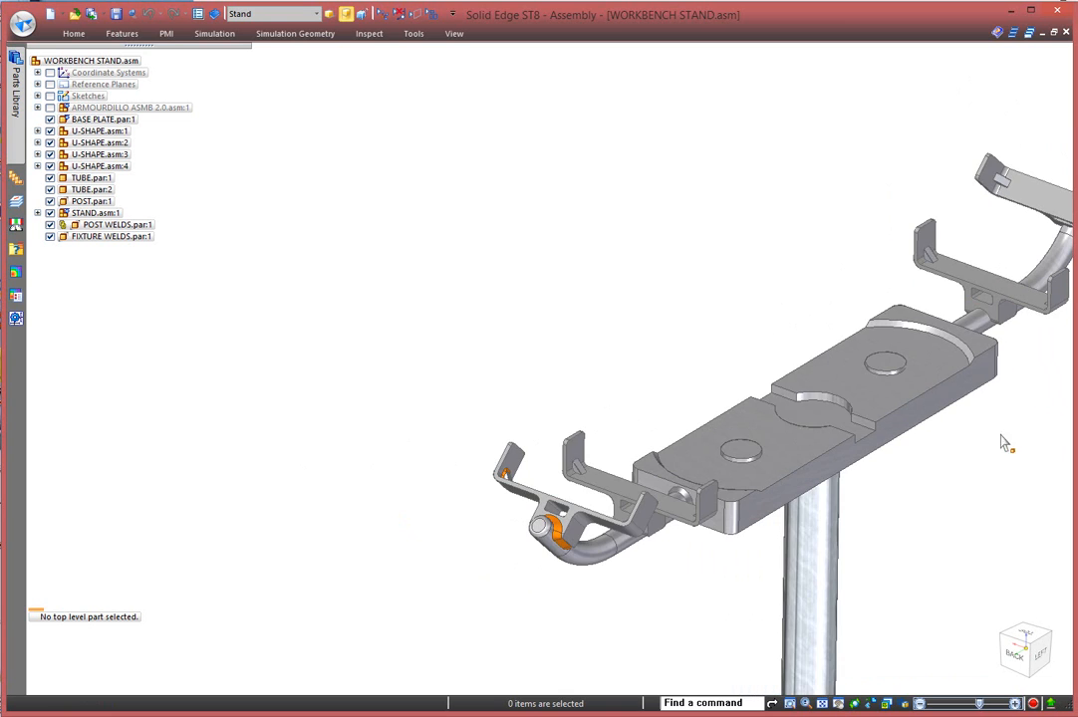
middle_click_drag(970, 451, 760, 471, "shift")
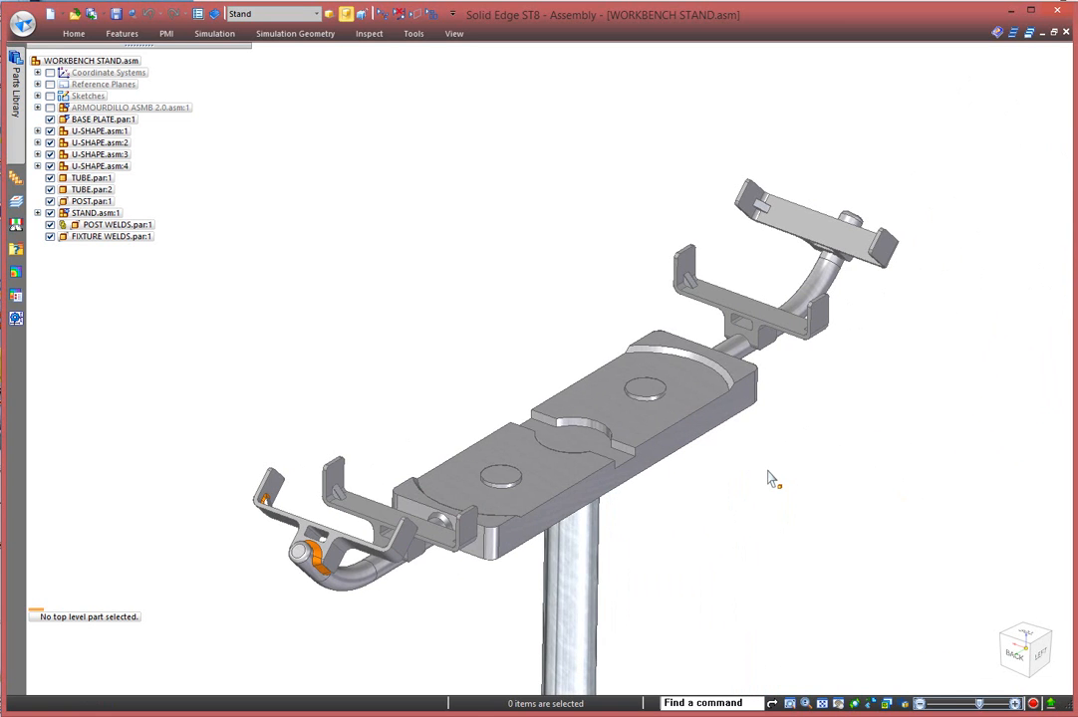
scroll(770, 476, "up", 1)
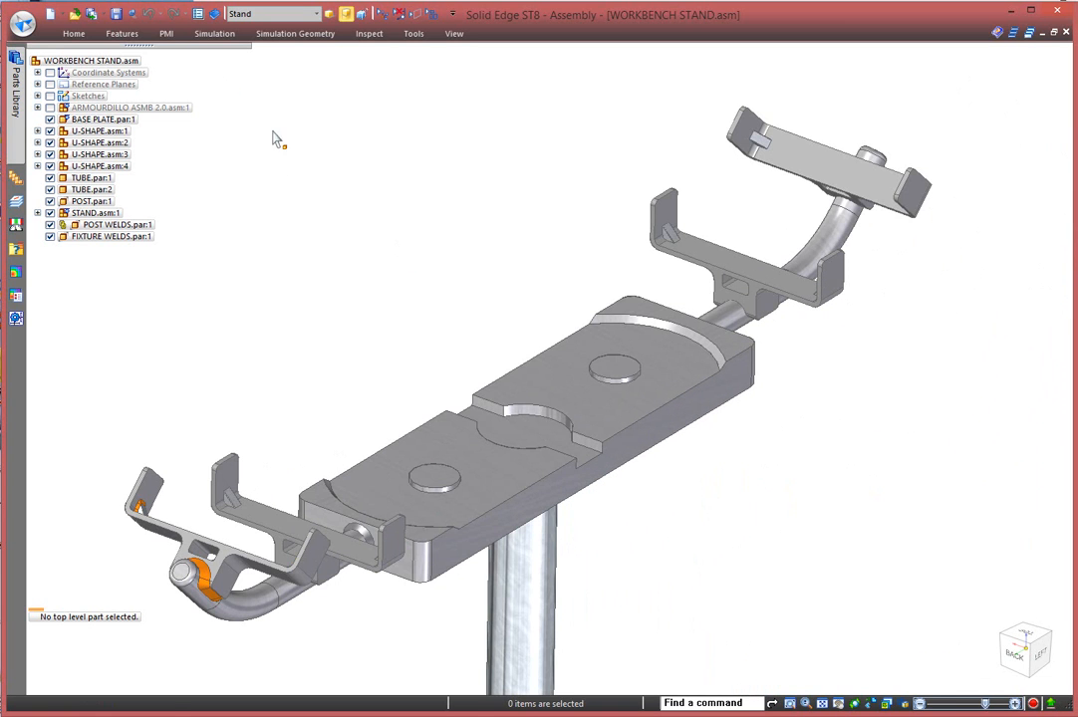
left_click(72, 38)
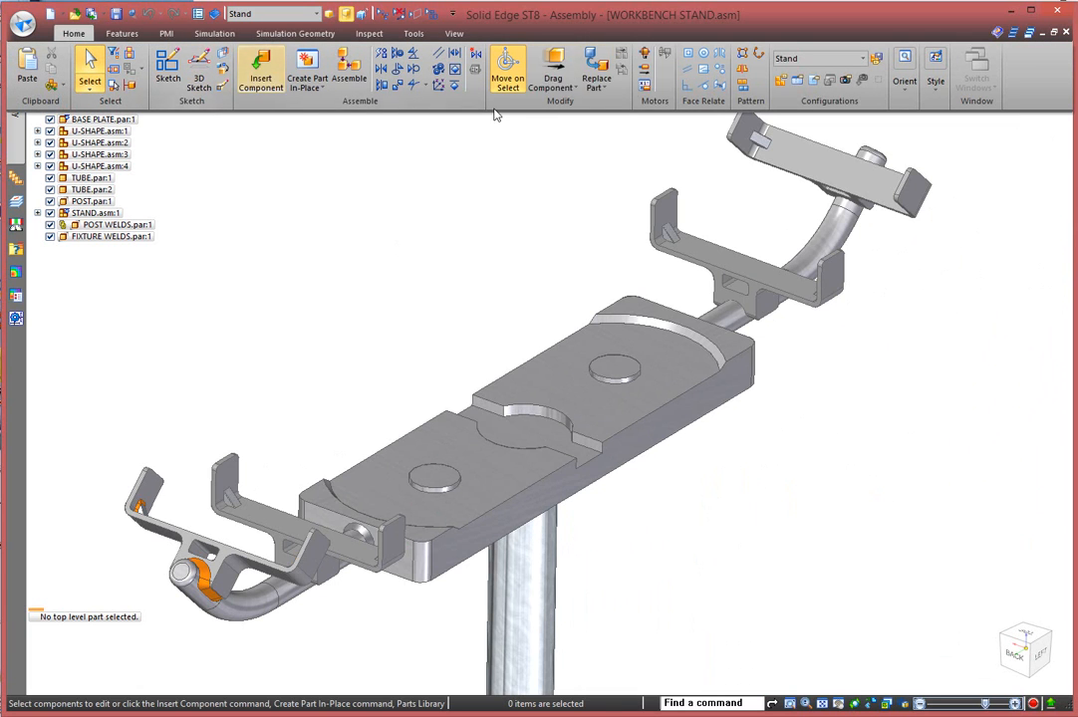
left_click(743, 88)
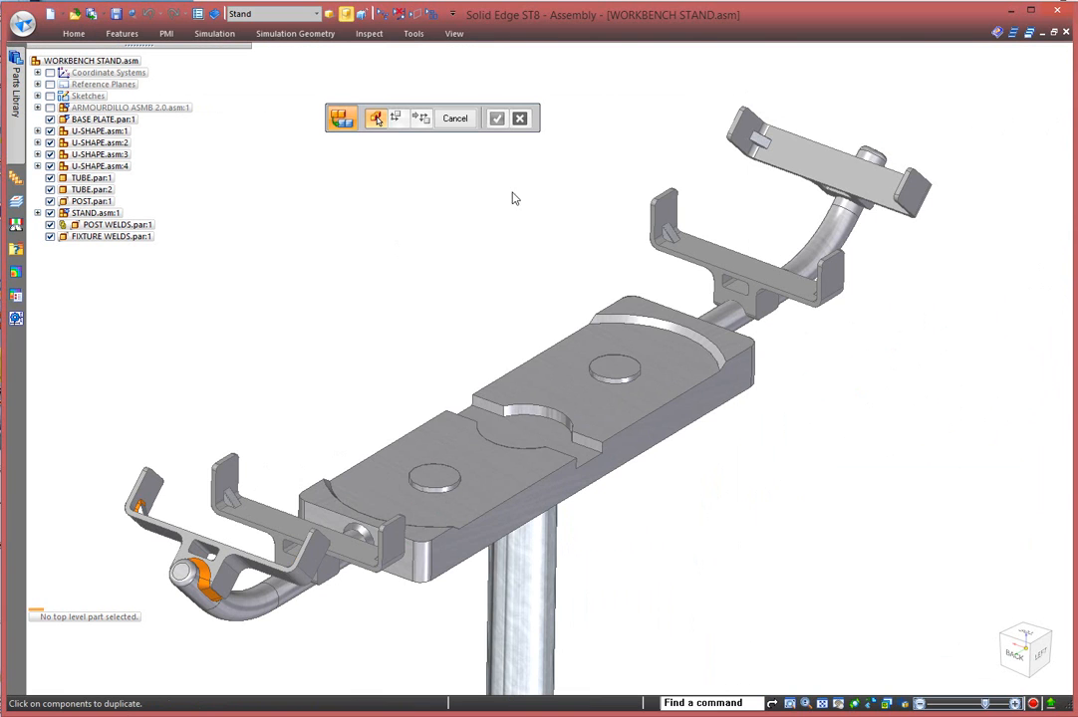
left_click(112, 237)
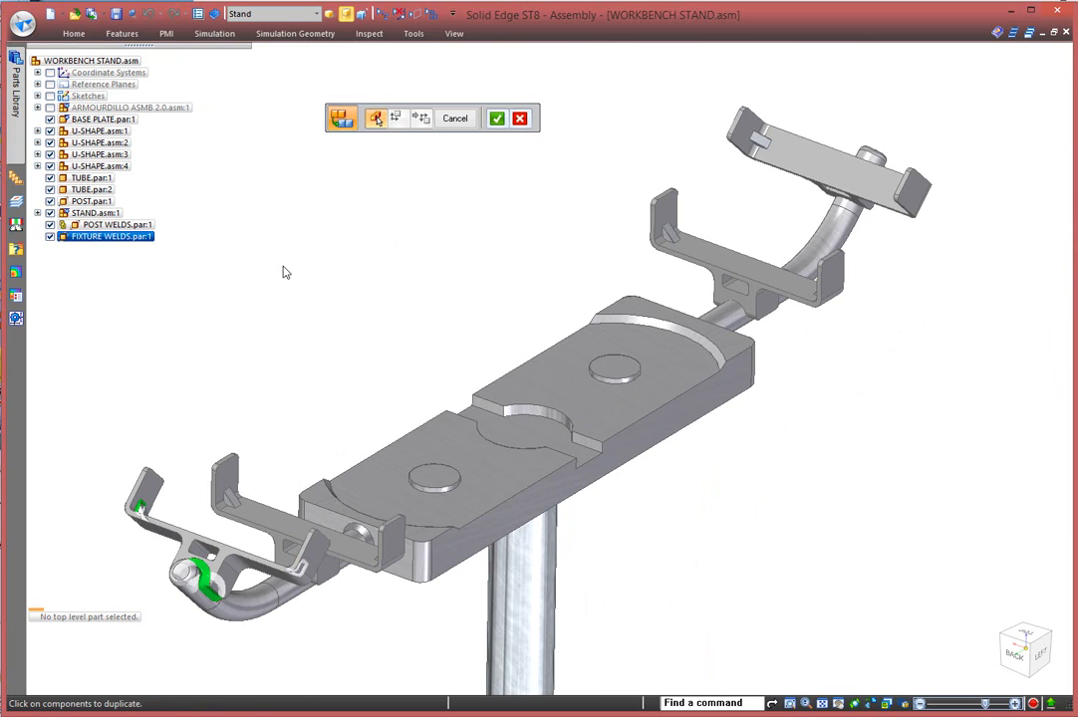
left_click(496, 119)
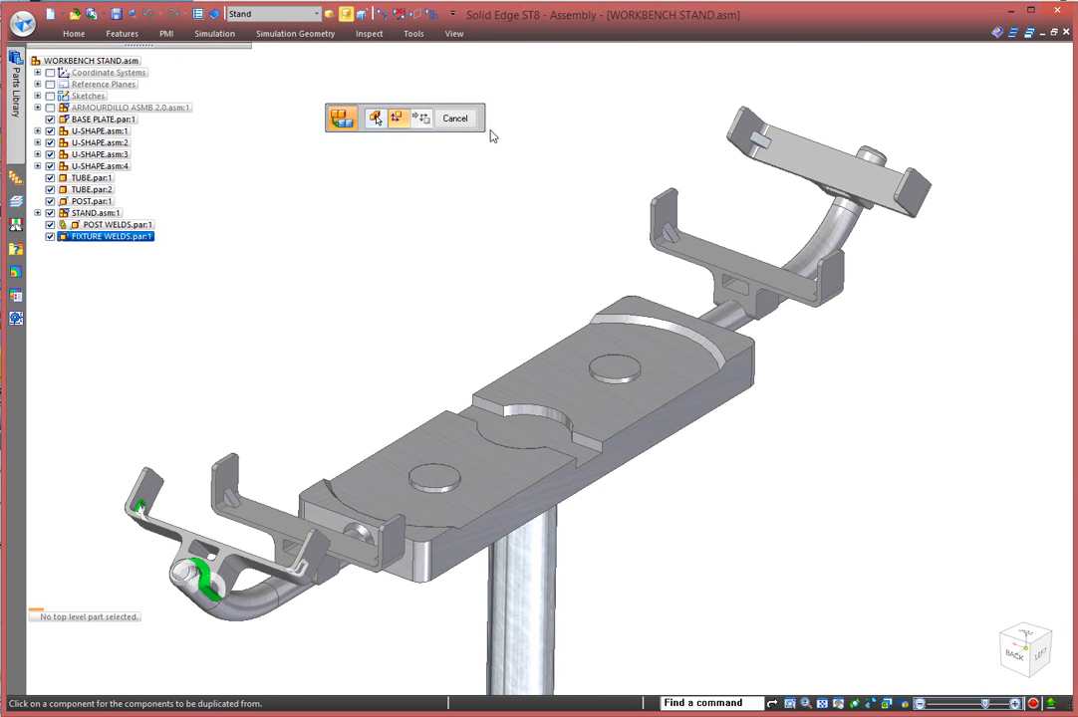
Use the welded outer U-shape bracket as the reference component and duplicate the welds onto all matching U-SHAPE occurrences.
left_click(176, 538)
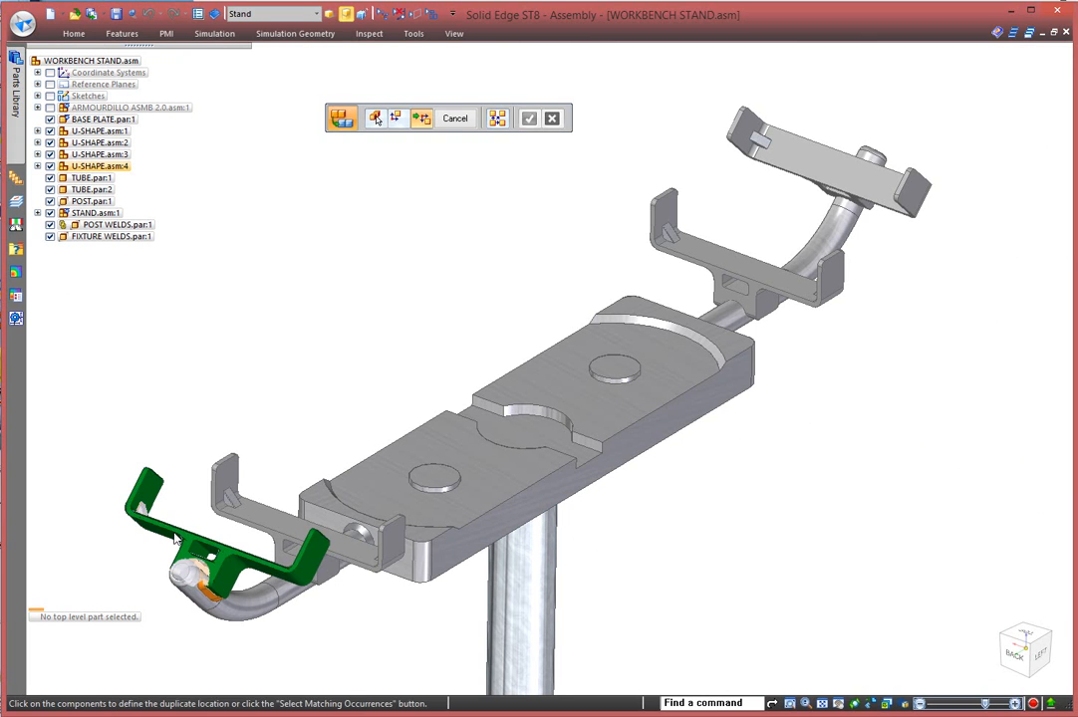
left_click(501, 121)
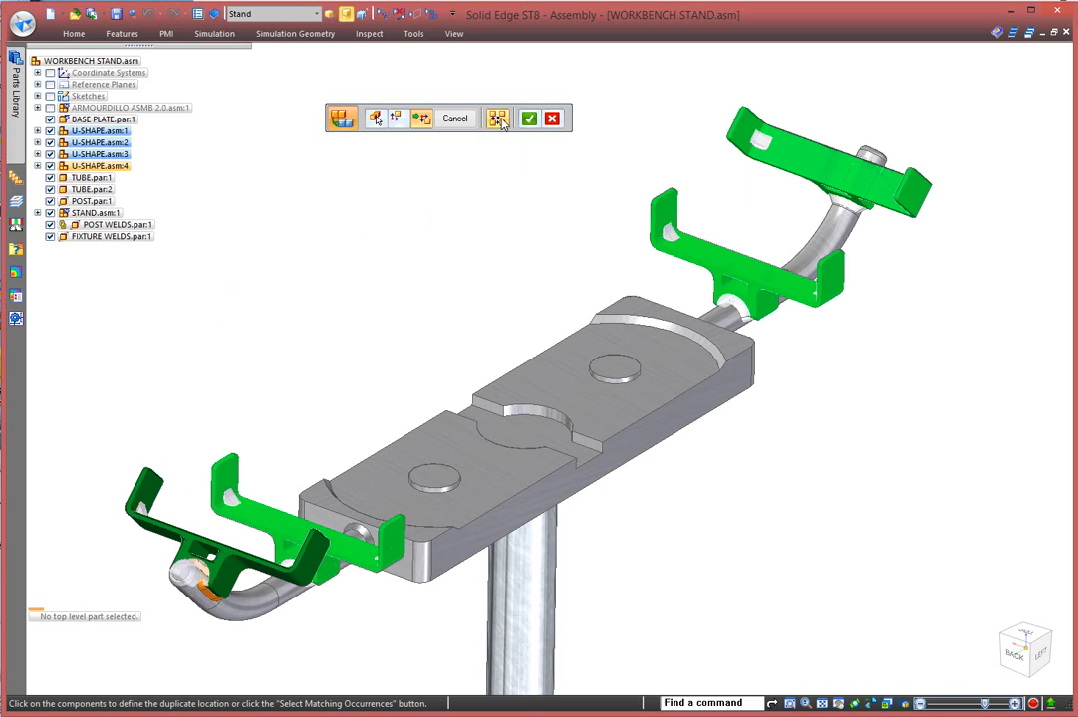
left_click(530, 120)
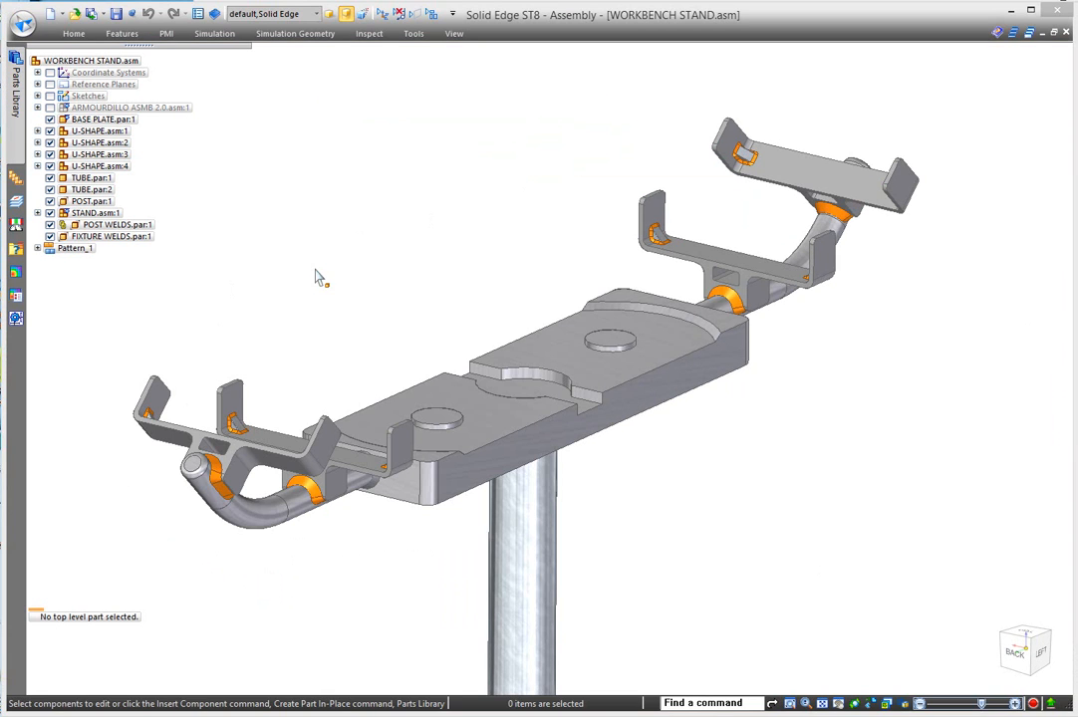
Create a drawing of the active model with the ISO Draft.dft template and the Drawing View Creation Wizard enabled.
left_click(22, 27)
mouse_move(50, 55)
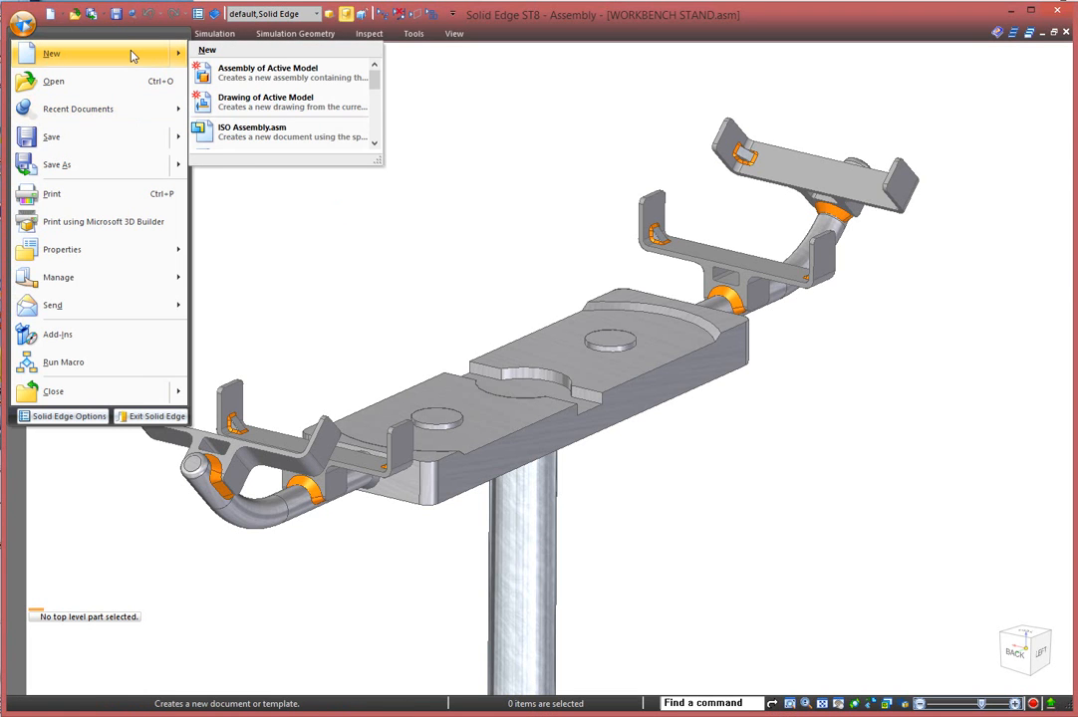
left_click(256, 101)
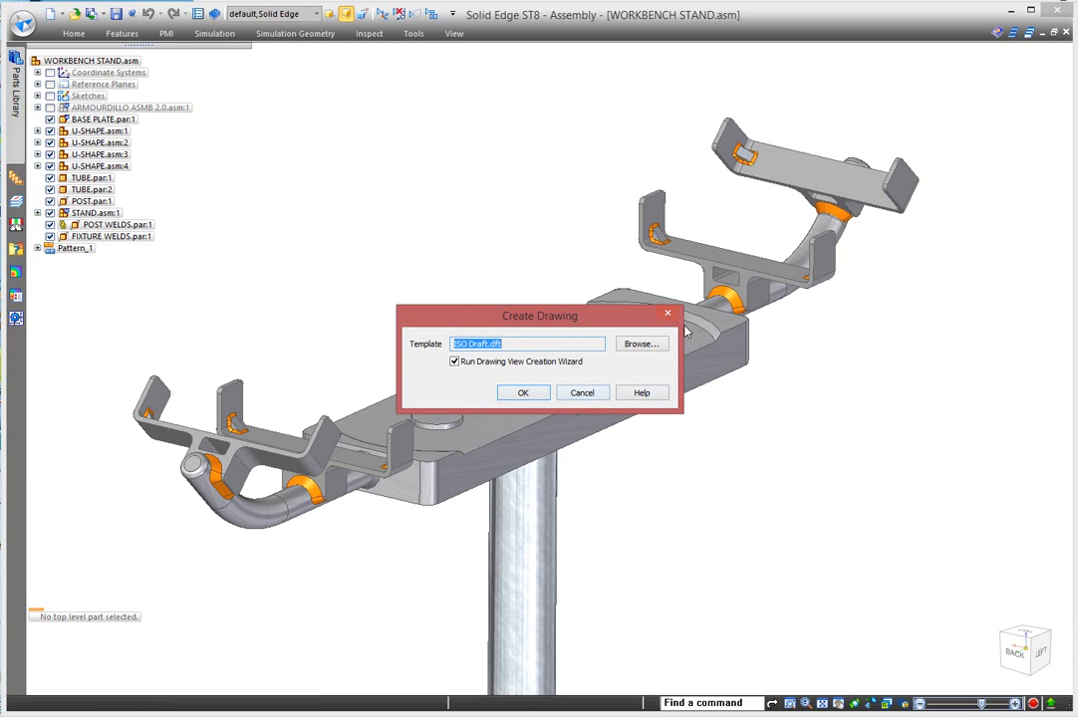
left_click(642, 346)
left_click(486, 280)
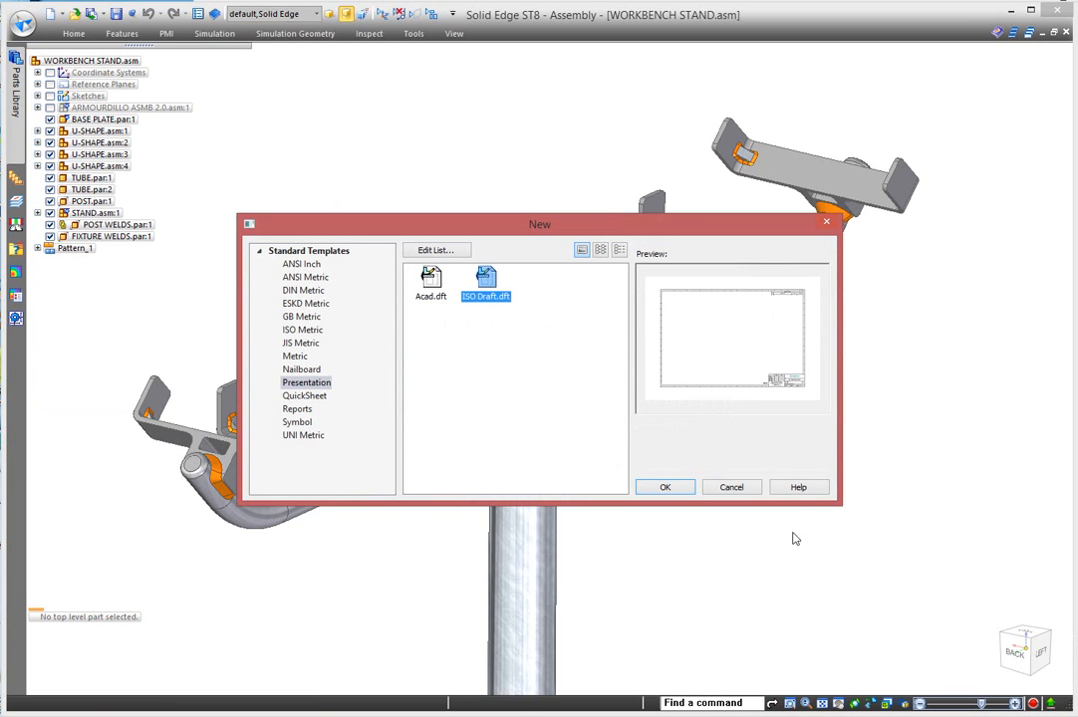
left_click(665, 488)
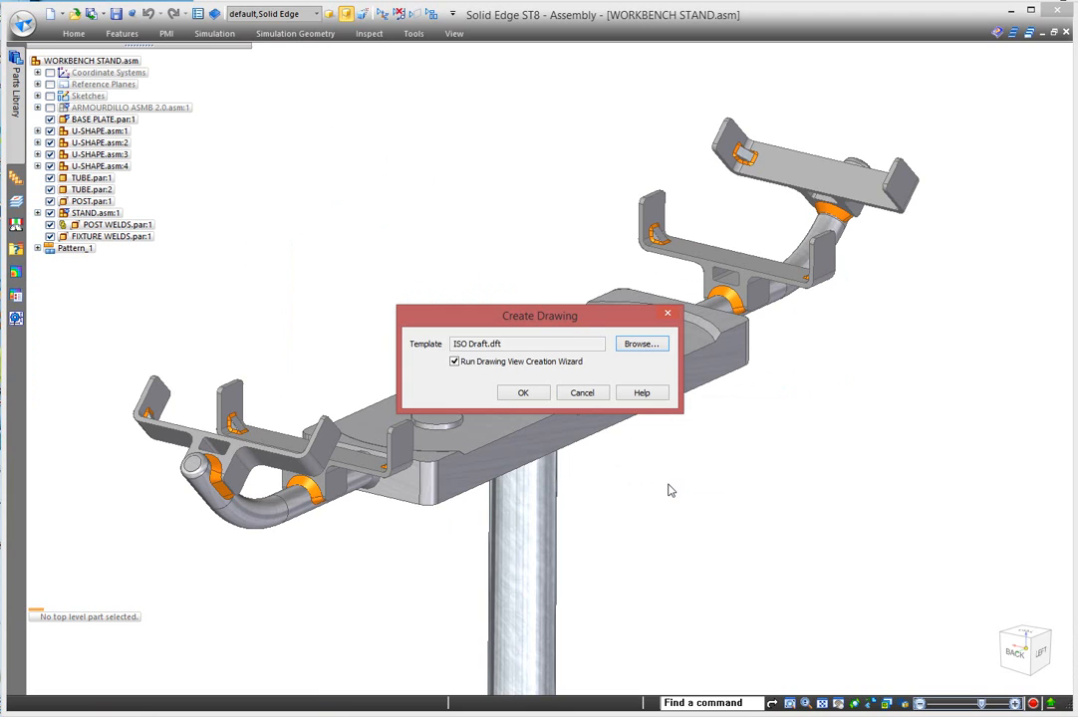
left_click(522, 392)
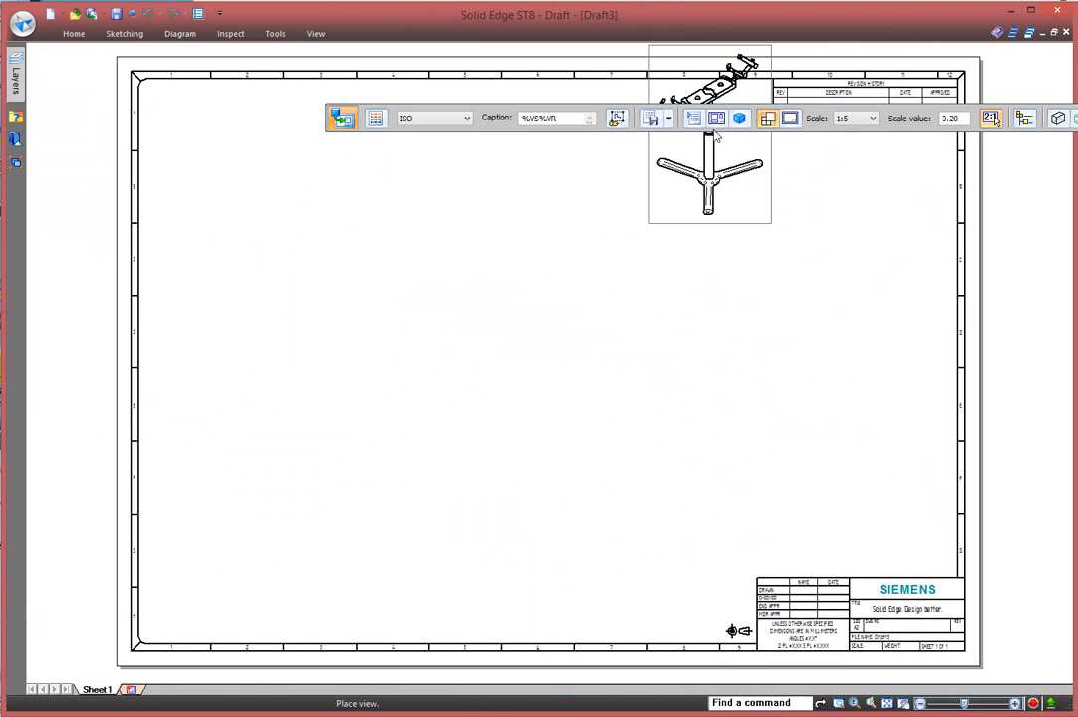
Set the primary drawing view to front and place it in the sheet's left half.
left_click(717, 118)
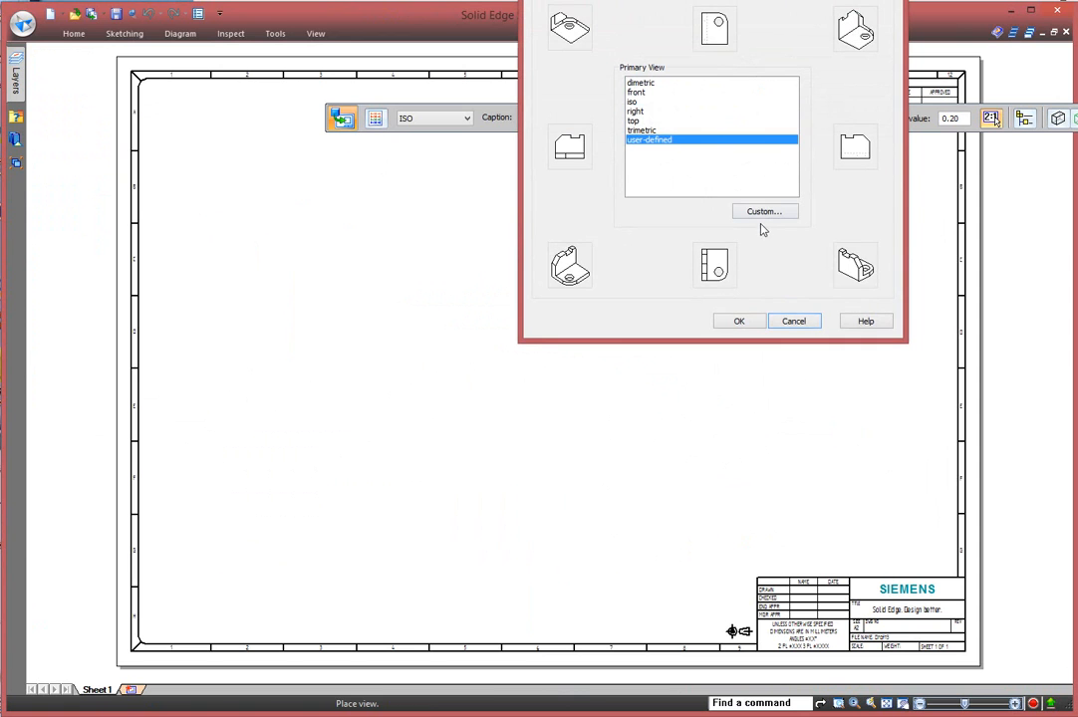
left_click(639, 93)
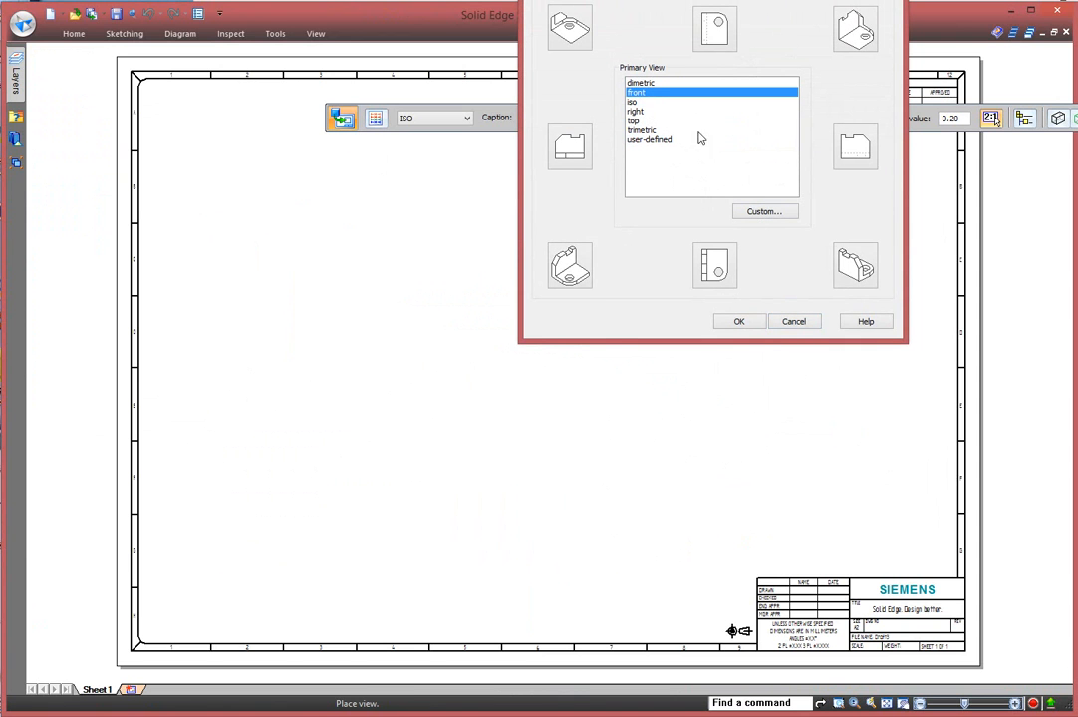
left_click(739, 321)
left_click(327, 390)
Add a vertical cutting plane through the centre of the front view, from above the brackets down into the post, with its arrows pointing right.
right_click_drag(548, 364, 548, 422)
scroll(345, 257, "up", 6)
left_click(346, 175)
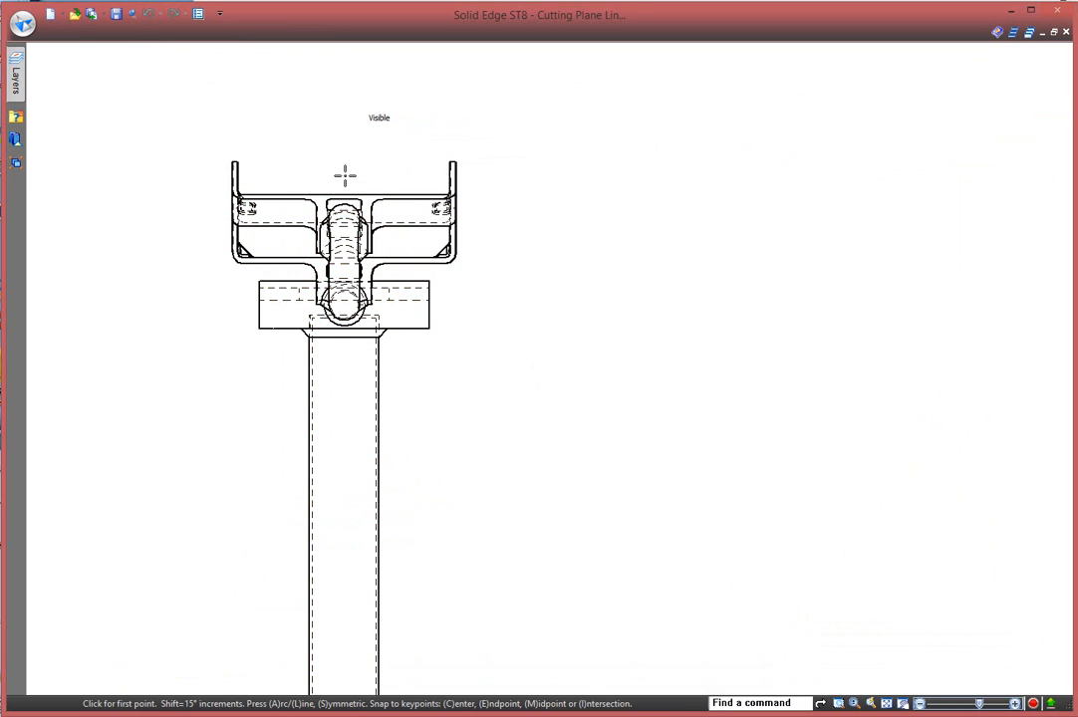
left_click(324, 203)
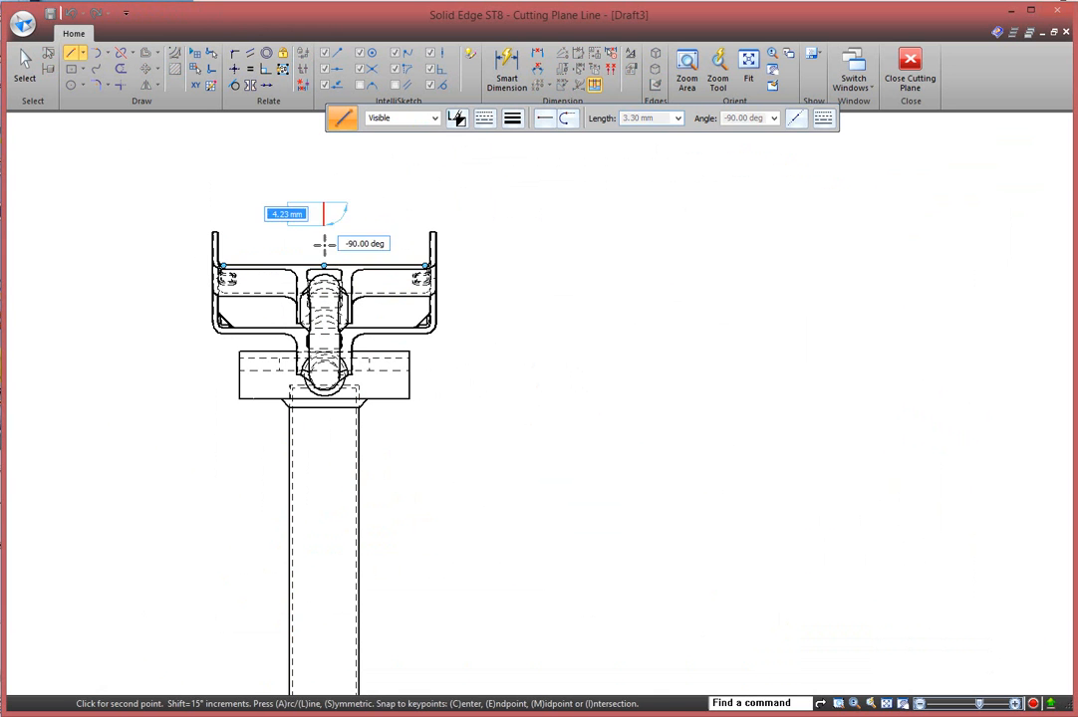
left_click(321, 545)
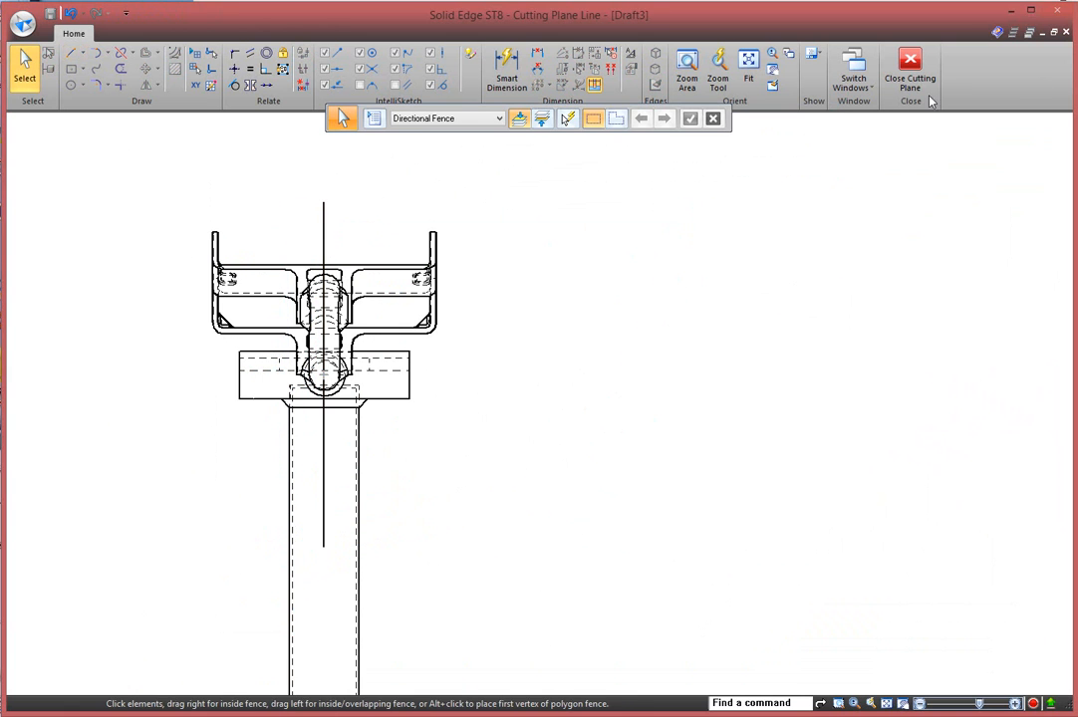
left_click(909, 69)
left_click(728, 435)
Create a section view from cutting plane A-A and place it to the right of the front view.
right_click(728, 435)
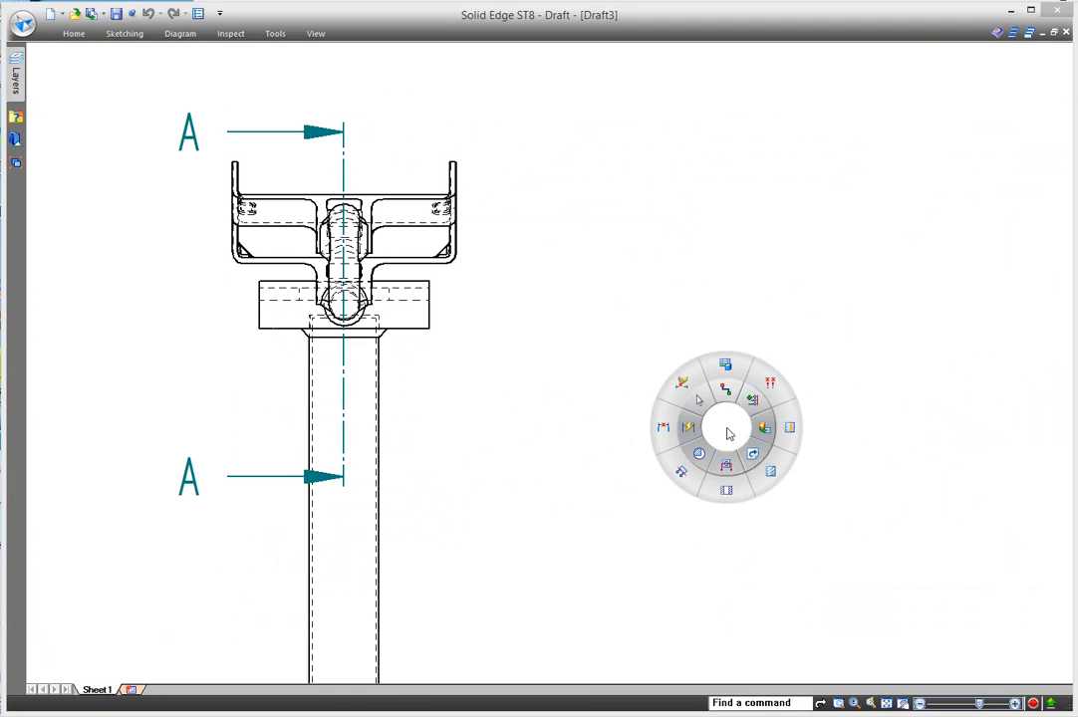
left_click(728, 492)
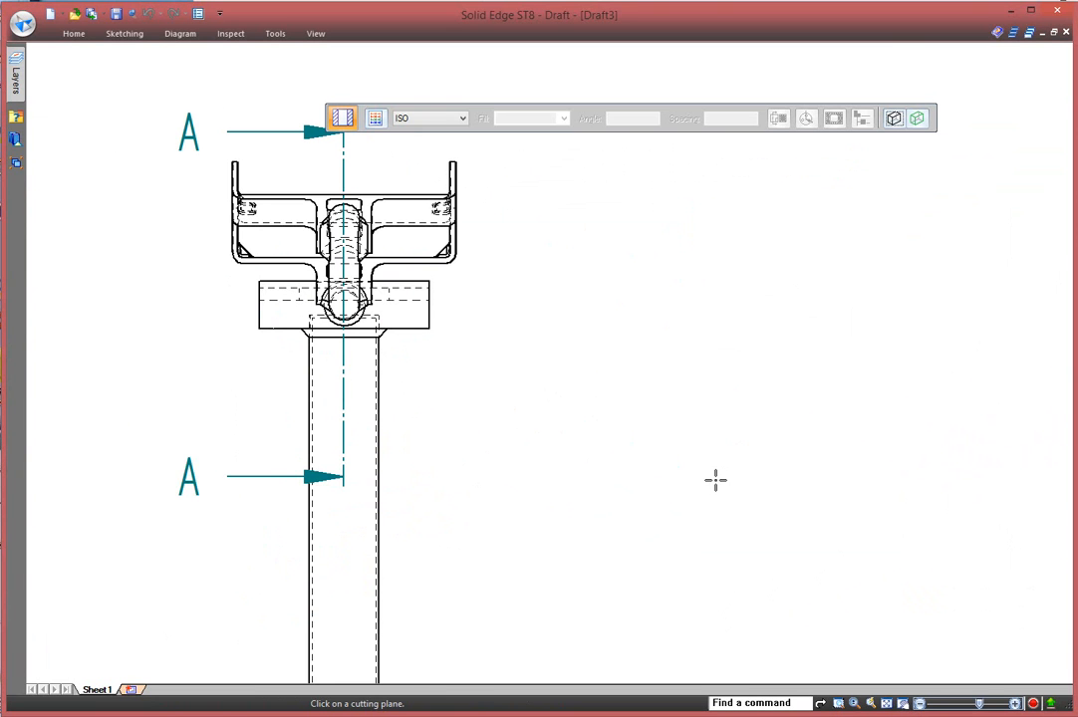
left_click(343, 263)
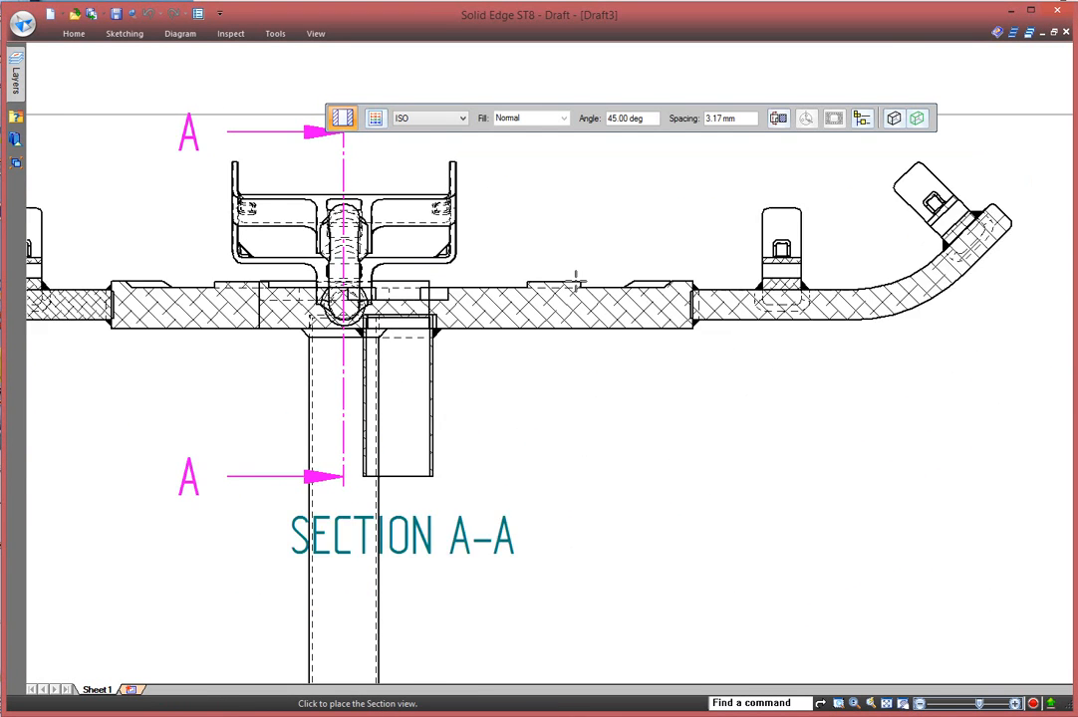
scroll(837, 325, "down", 3)
scroll(837, 325, "down", 1)
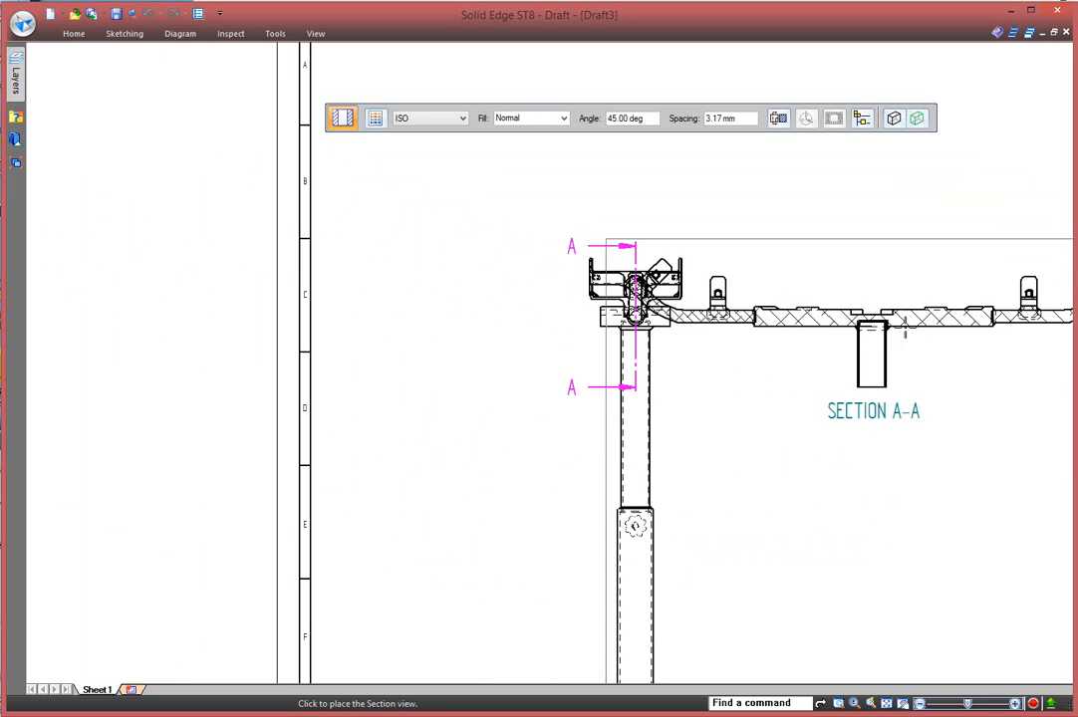
mouse_move(917, 328)
middle_mouse_down()
mouse_move(597, 280)
mouse_move(505, 282)
middle_mouse_up()
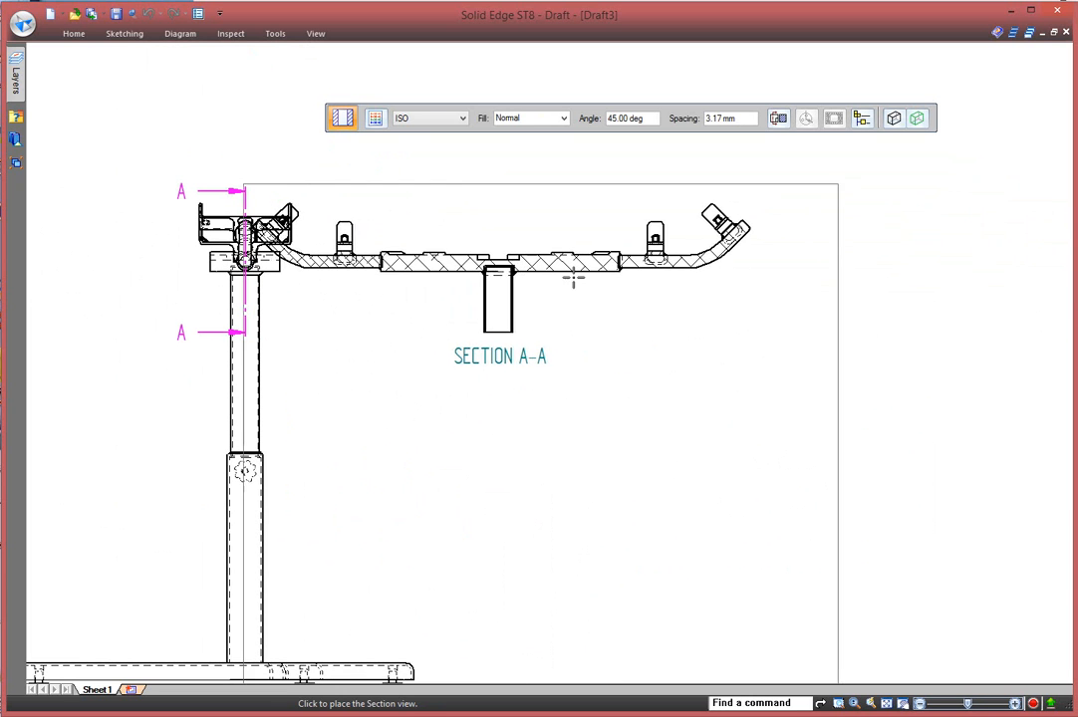
left_click(695, 273)
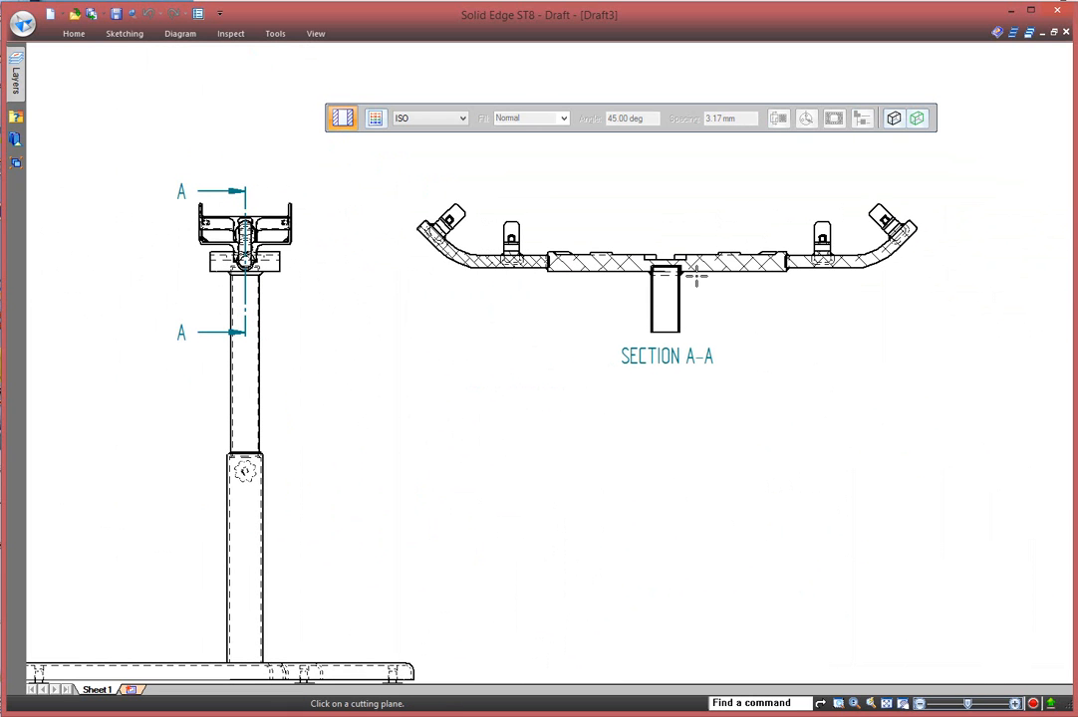
Create a circular 2:1 detail view of the left inner bracket's weld joint in Section A-A and place it below the section view.
right_click(602, 212)
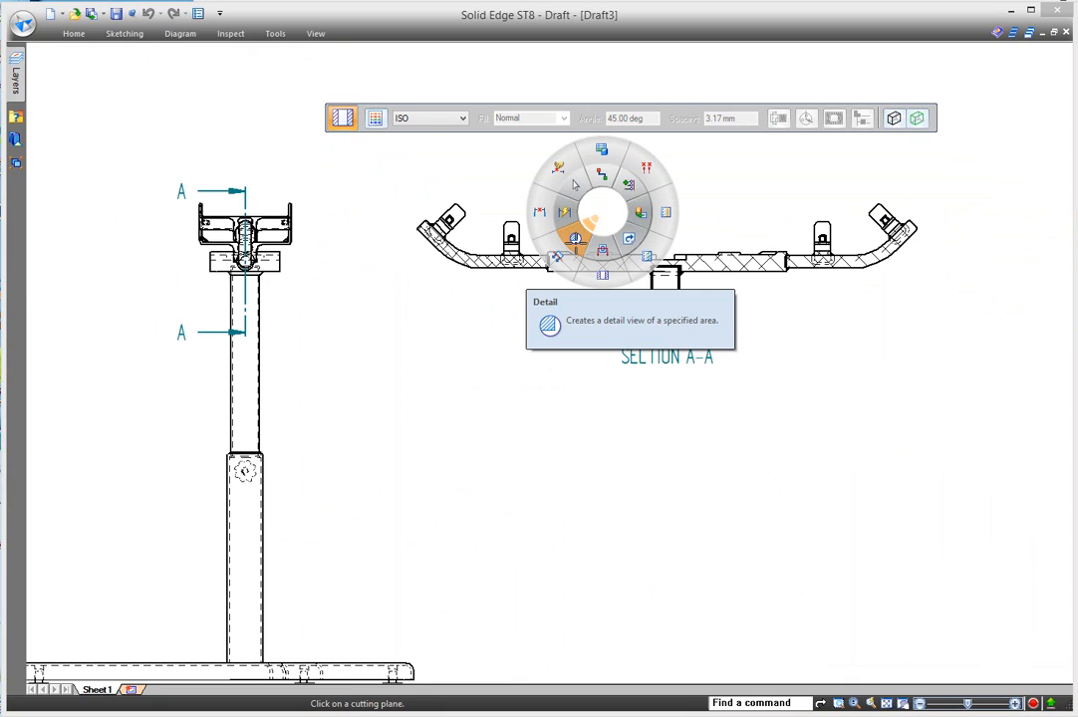
left_click(575, 238)
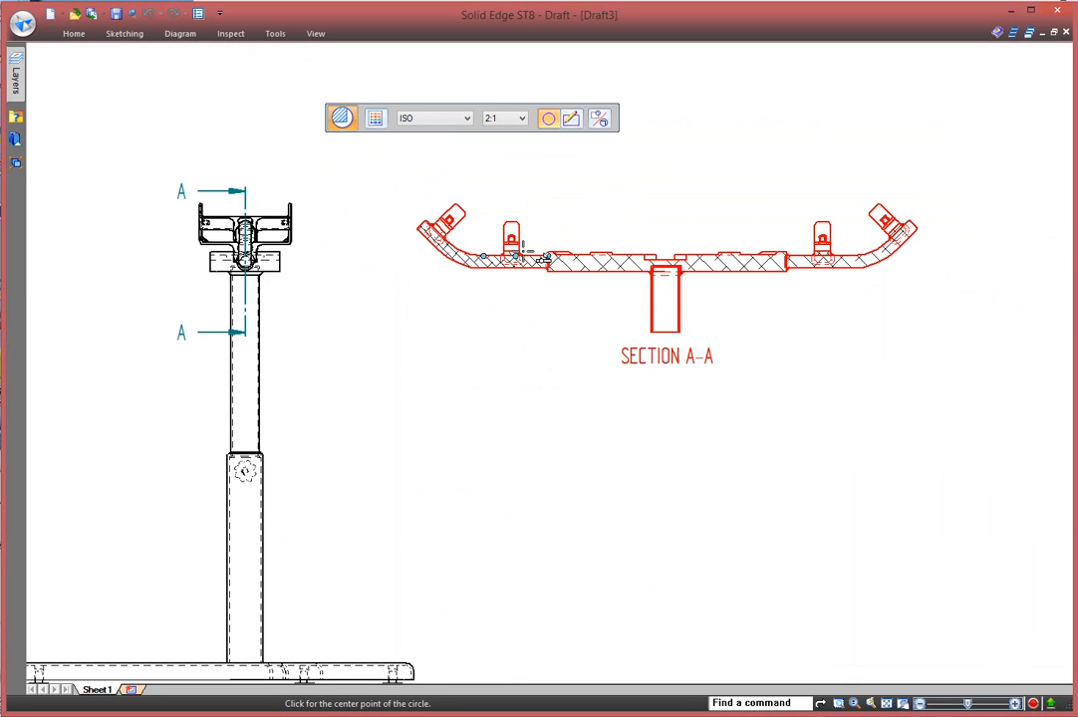
left_click(515, 256)
left_click(503, 286)
left_click(546, 536)
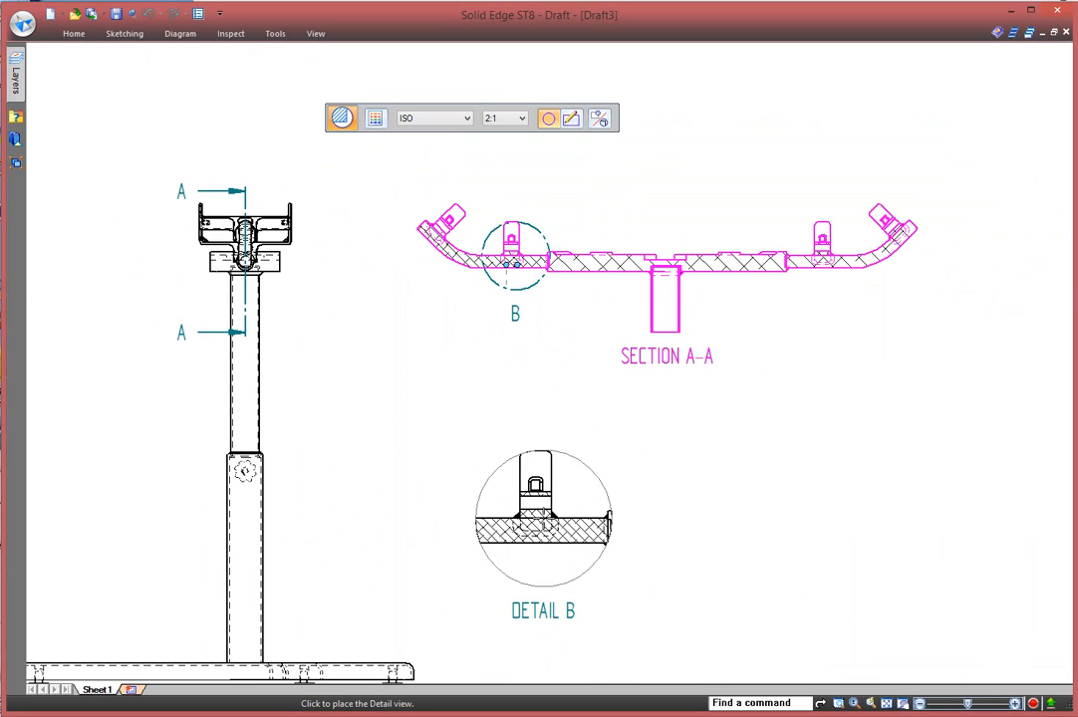
scroll(543, 518, "up", 1)
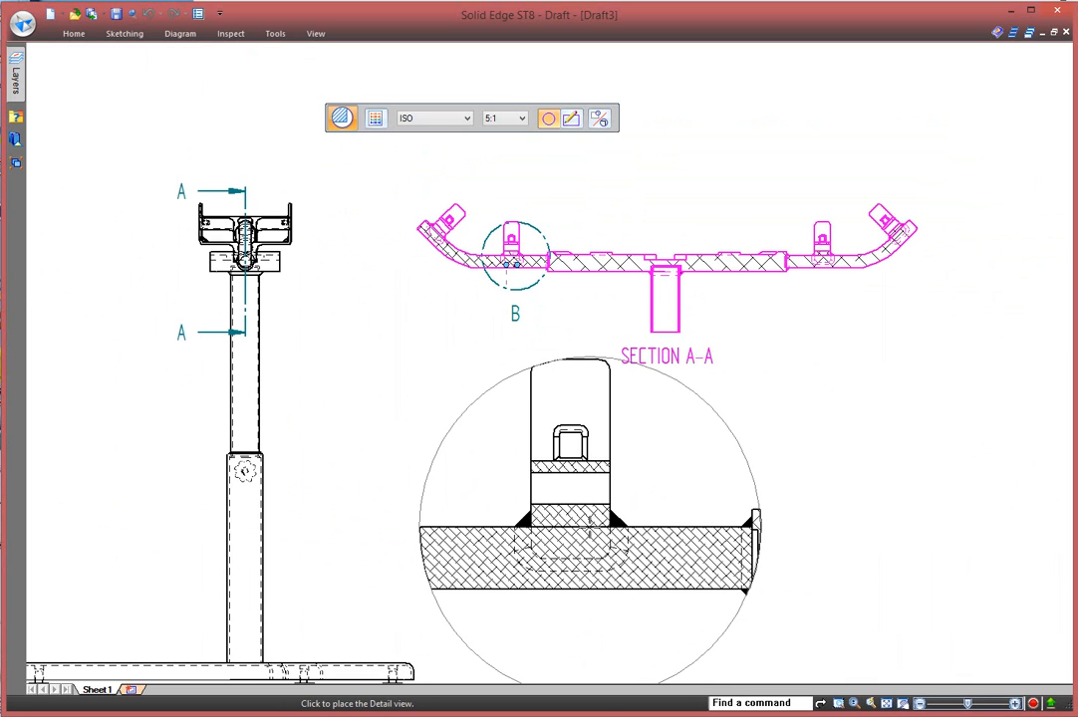
scroll(590, 508, "down", 1)
left_click(563, 514)
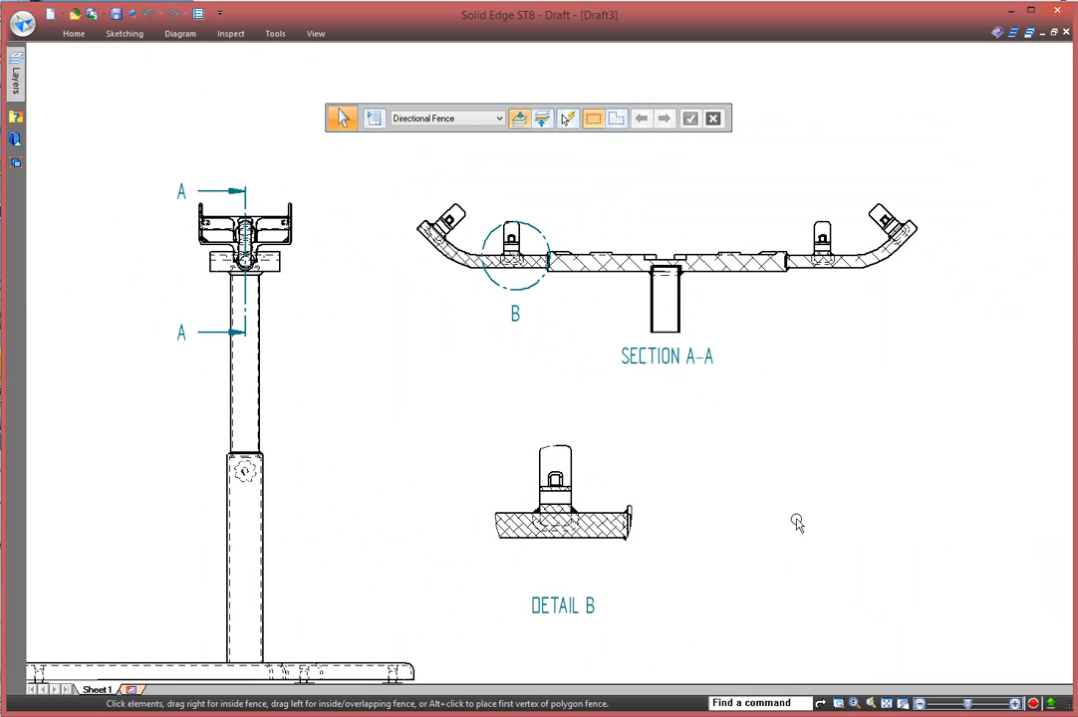
Add a weld symbol with properties taken from the model to the weld bead right of the bracket in Detail B.
middle_click_drag(847, 483, 637, 420)
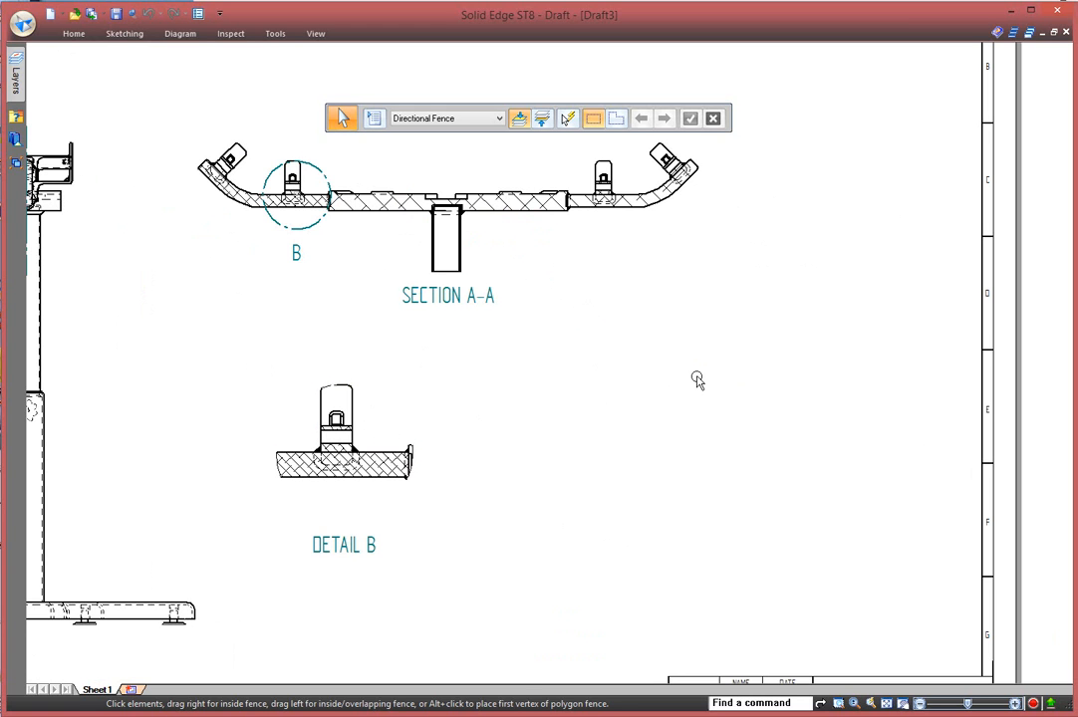
left_click(67, 34)
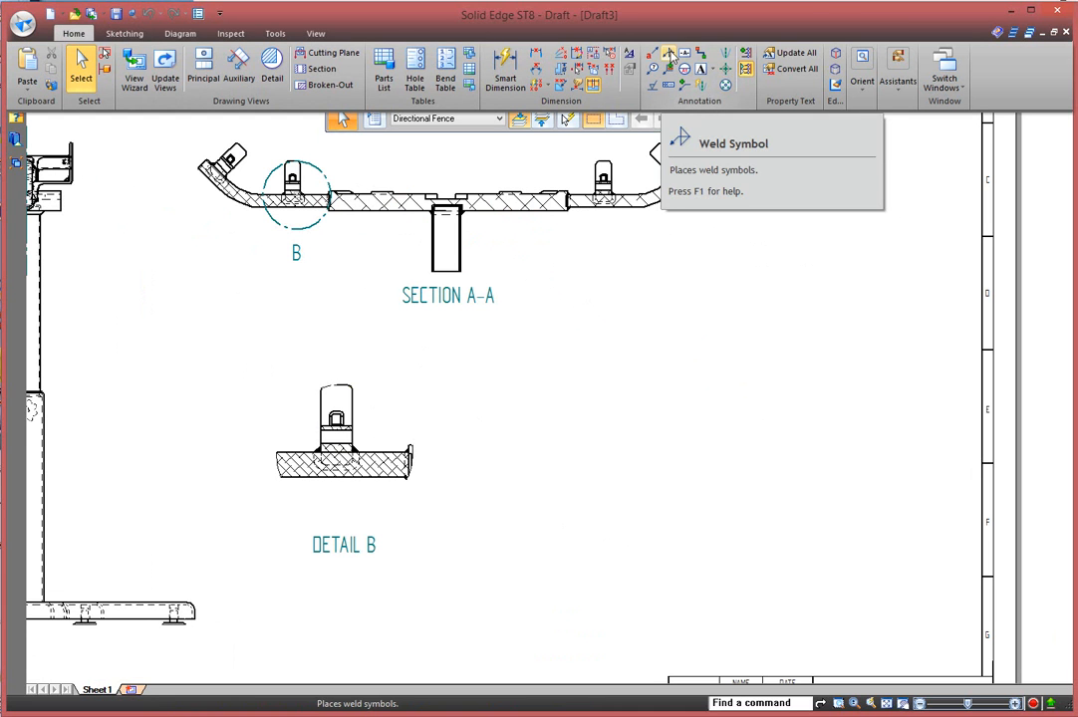
left_click(669, 58)
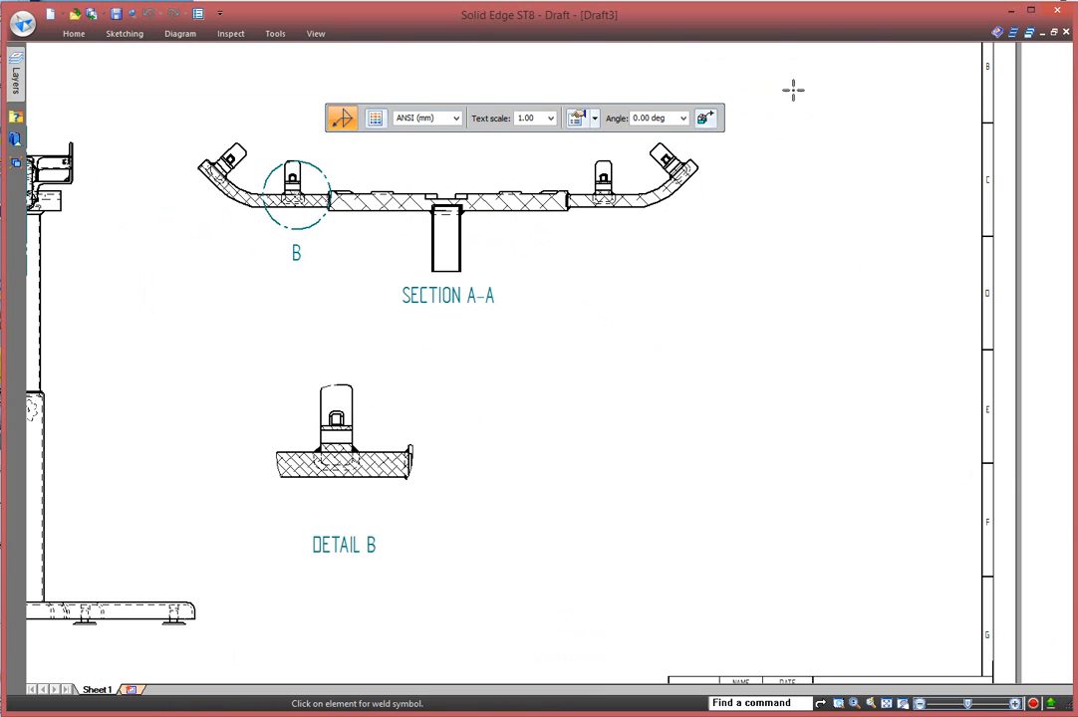
left_click(704, 119)
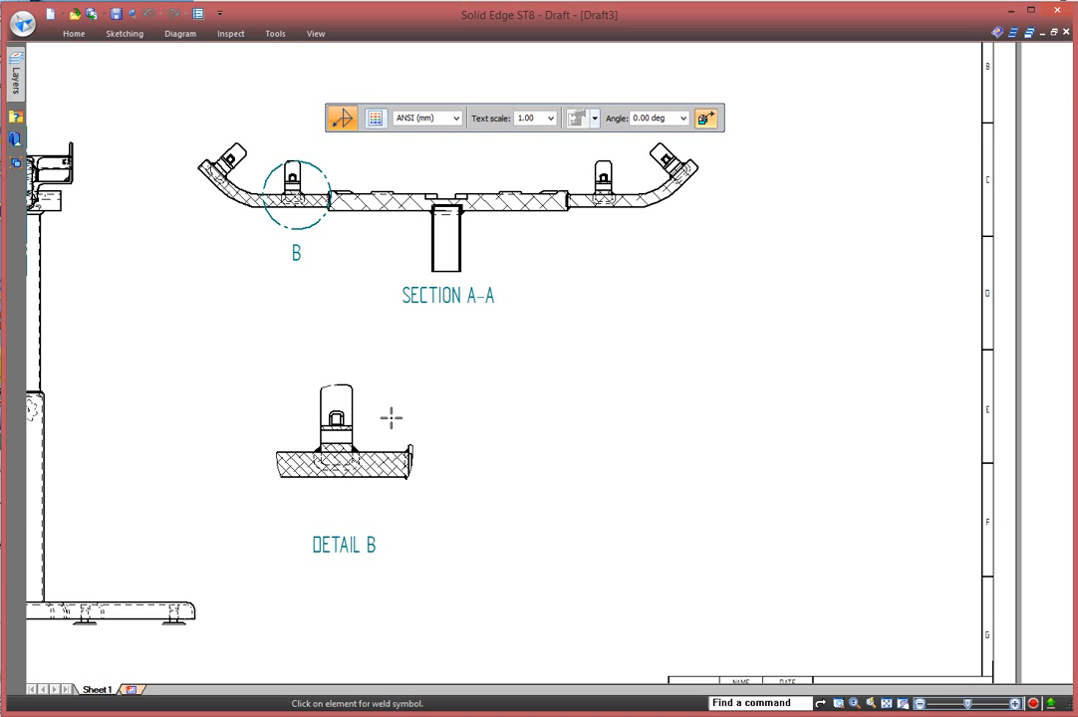
scroll(383, 419, "up", 3)
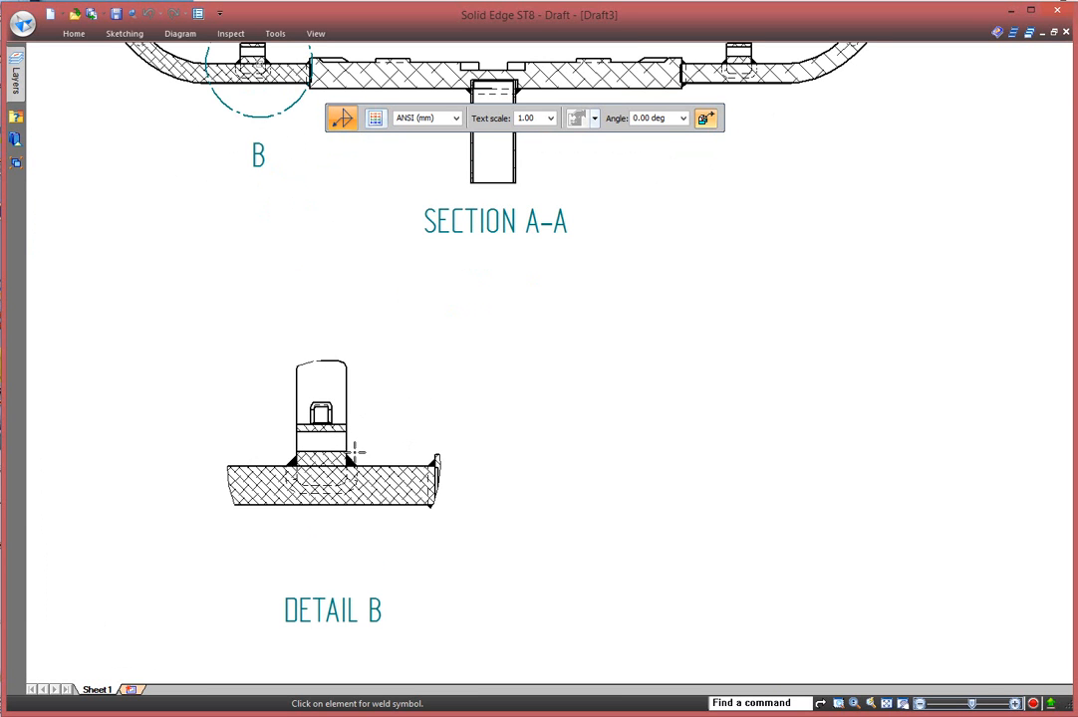
left_click(351, 461)
left_click(445, 356)
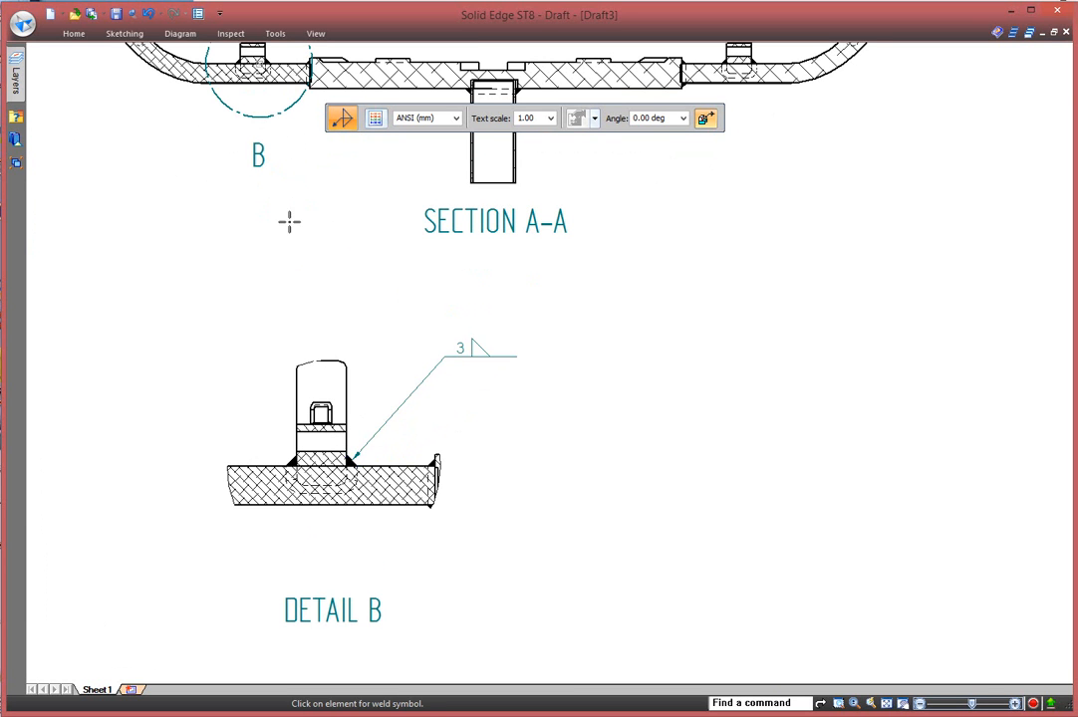
Add weld symbols in Section A-A to the small weld on the left outer bracket and the weld on the post's left side.
middle_click_drag(401, 208, 397, 351)
scroll(259, 132, "up", 3)
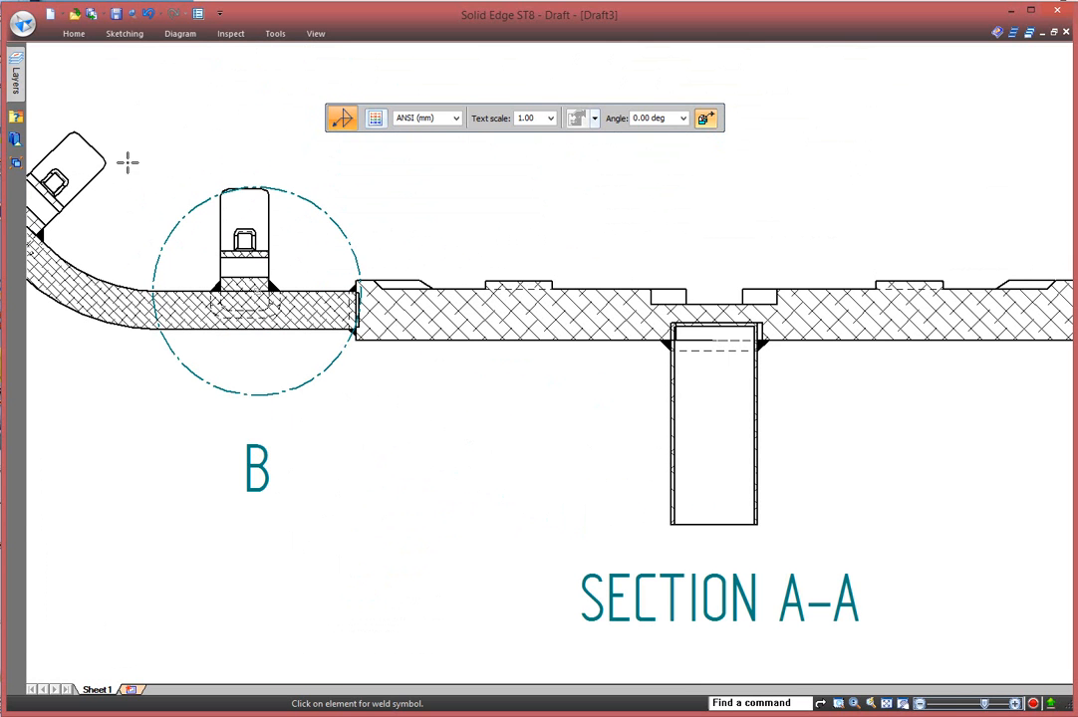
left_click(66, 172)
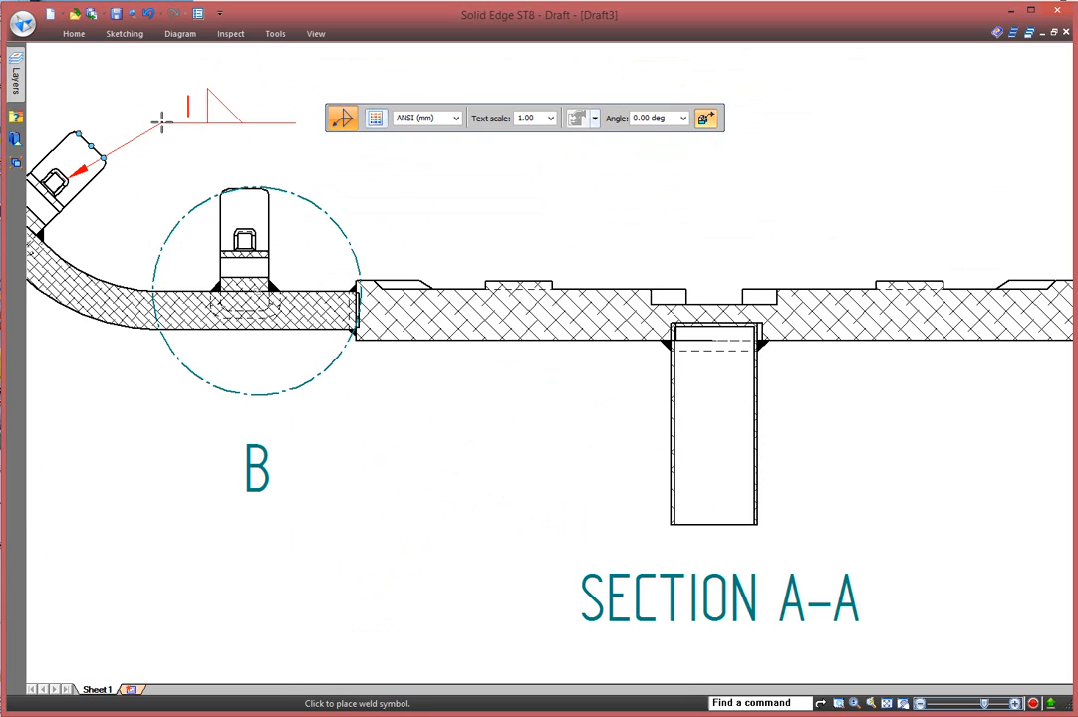
left_click(165, 119)
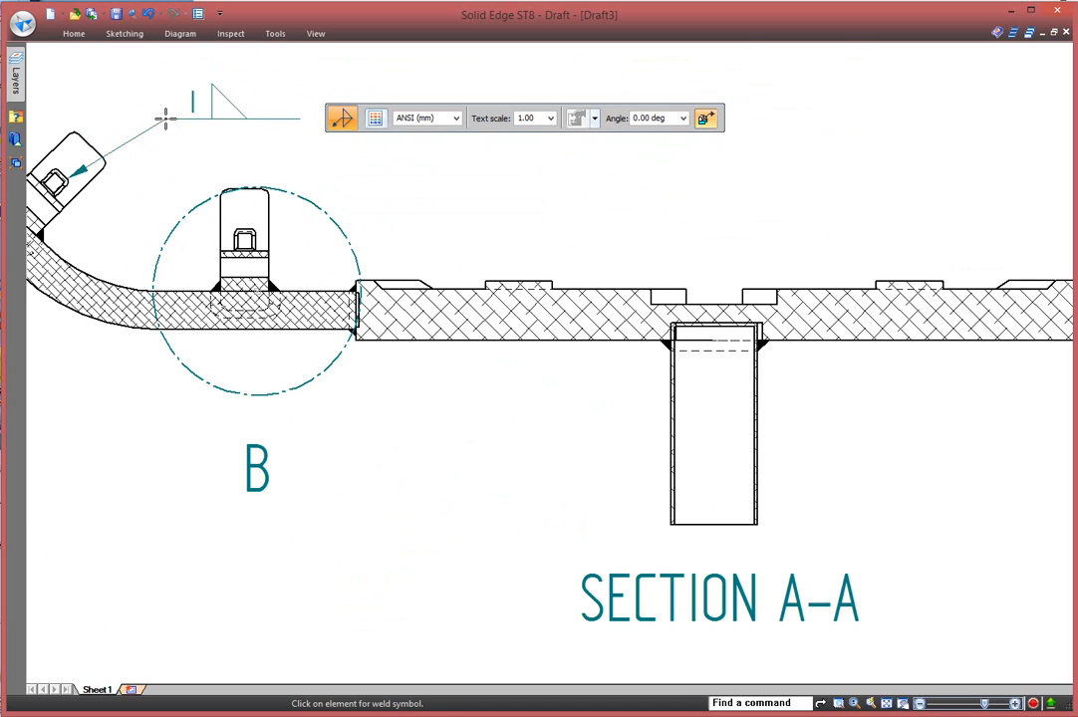
left_click(666, 342)
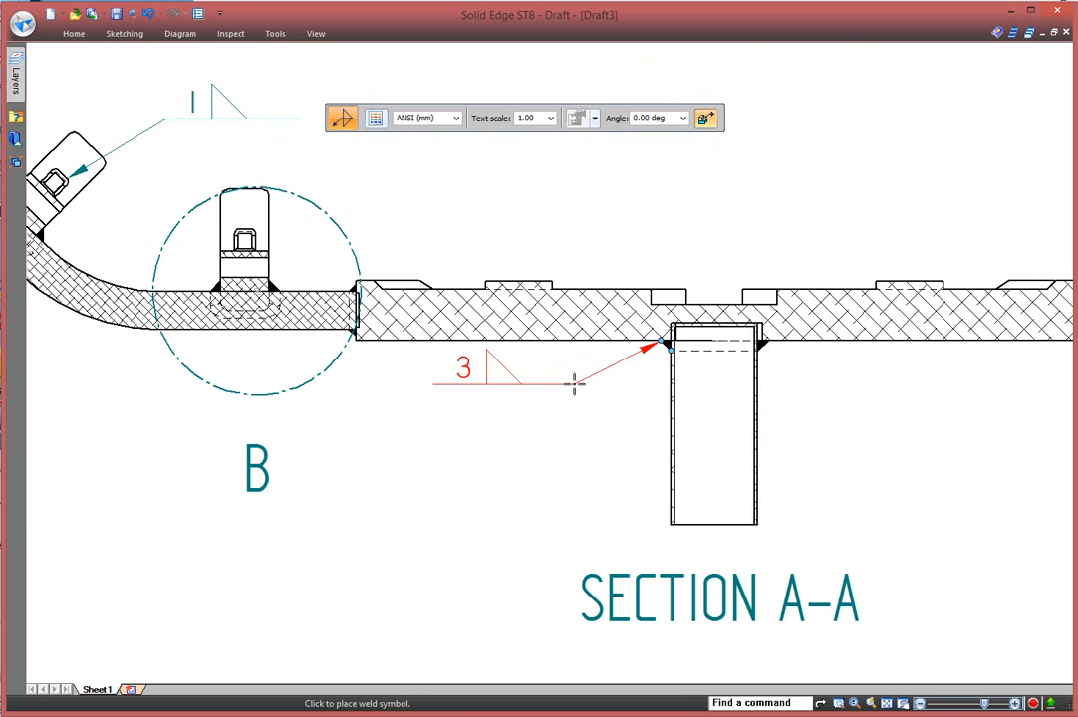
left_click(547, 410)
Create a parts list with balloons for Section A-A using a saved setting, and place it to the right of Detail B.
middle_click_drag(878, 467, 770, 303)
scroll(770, 308, "down", 2)
scroll(771, 310, "down", 1)
mouse_move(890, 353)
middle_mouse_down()
mouse_move(773, 306)
mouse_move(661, 287)
middle_mouse_up()
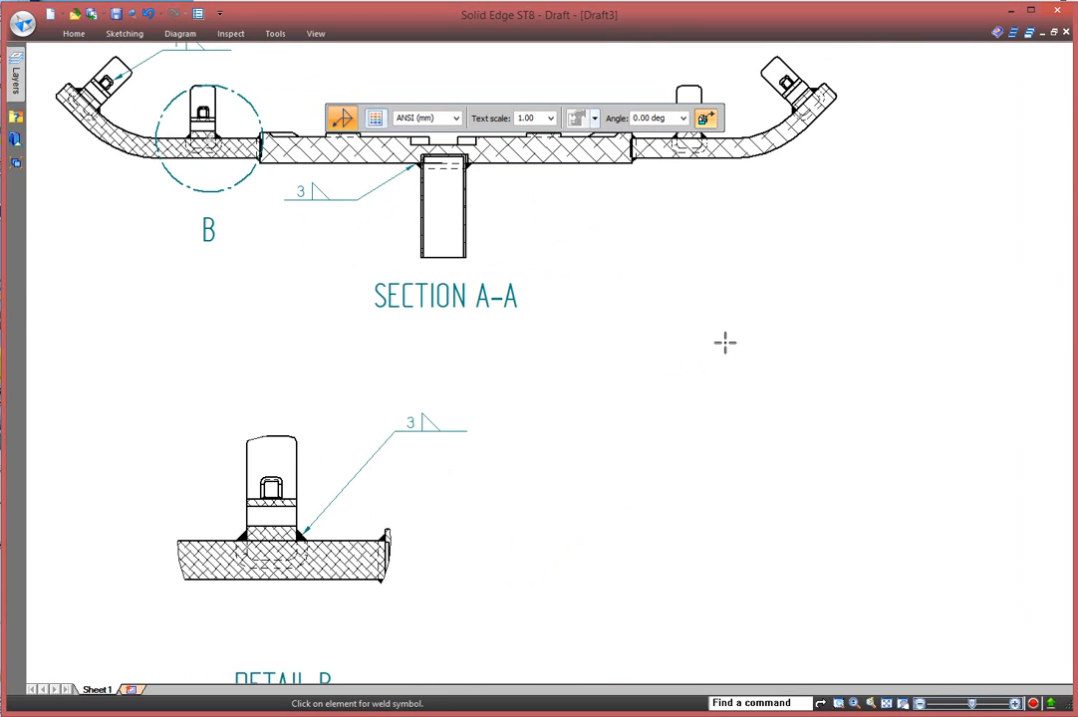
scroll(724, 343, "down", 2)
middle_click_drag(782, 349, 707, 320)
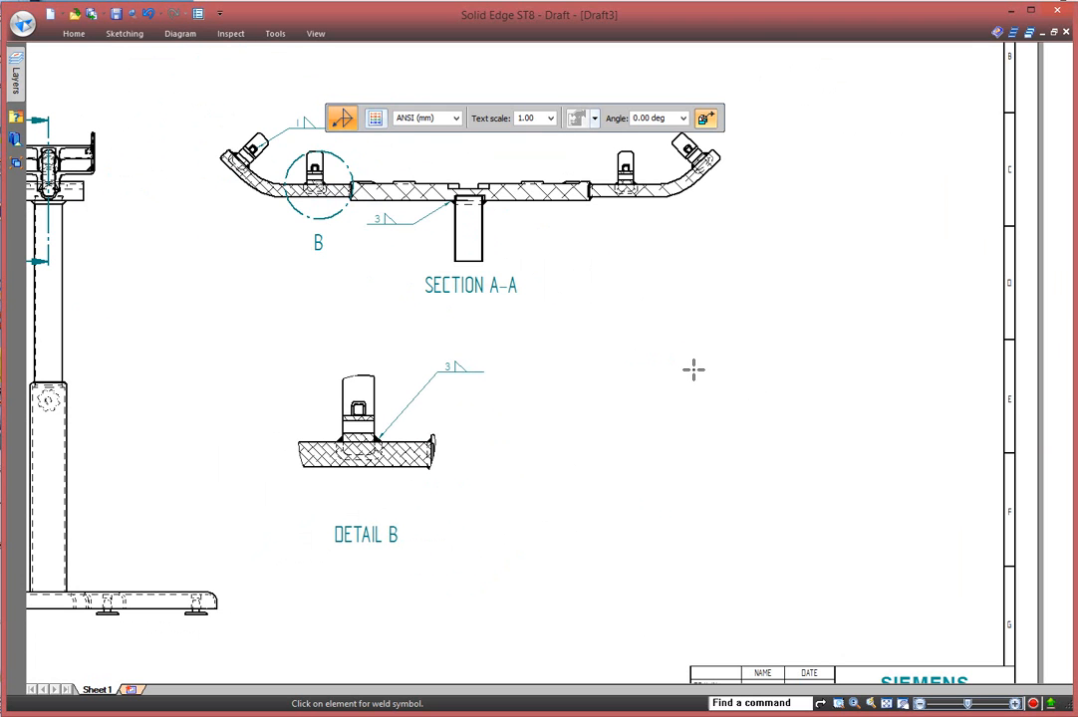
right_click(694, 368)
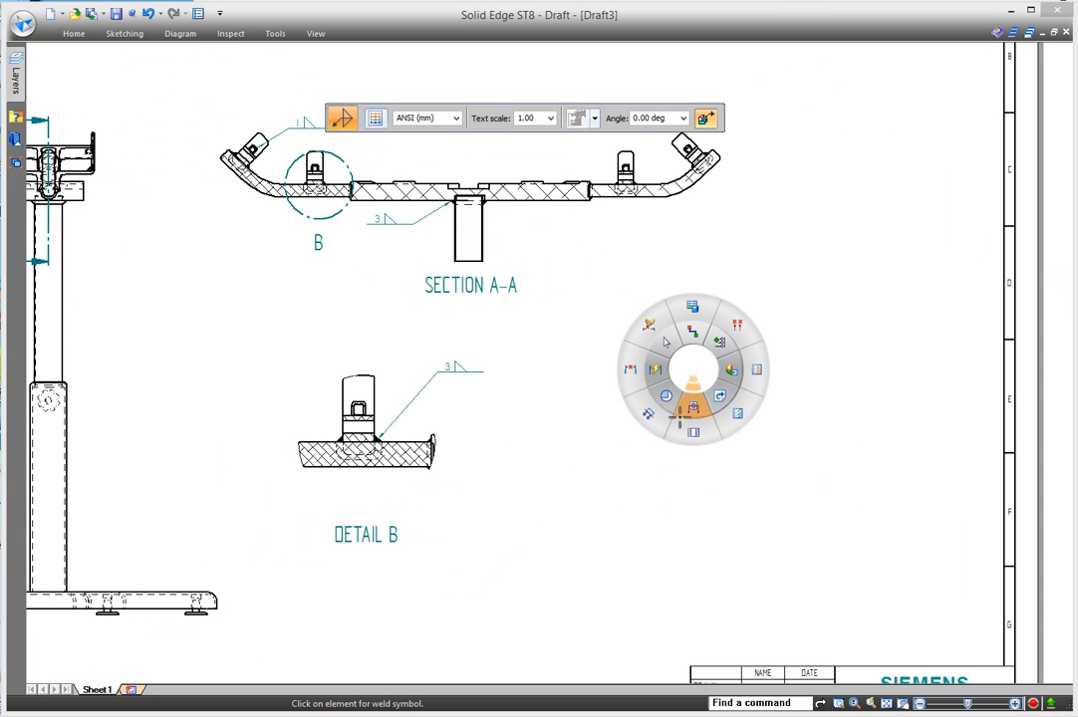
left_click(693, 306)
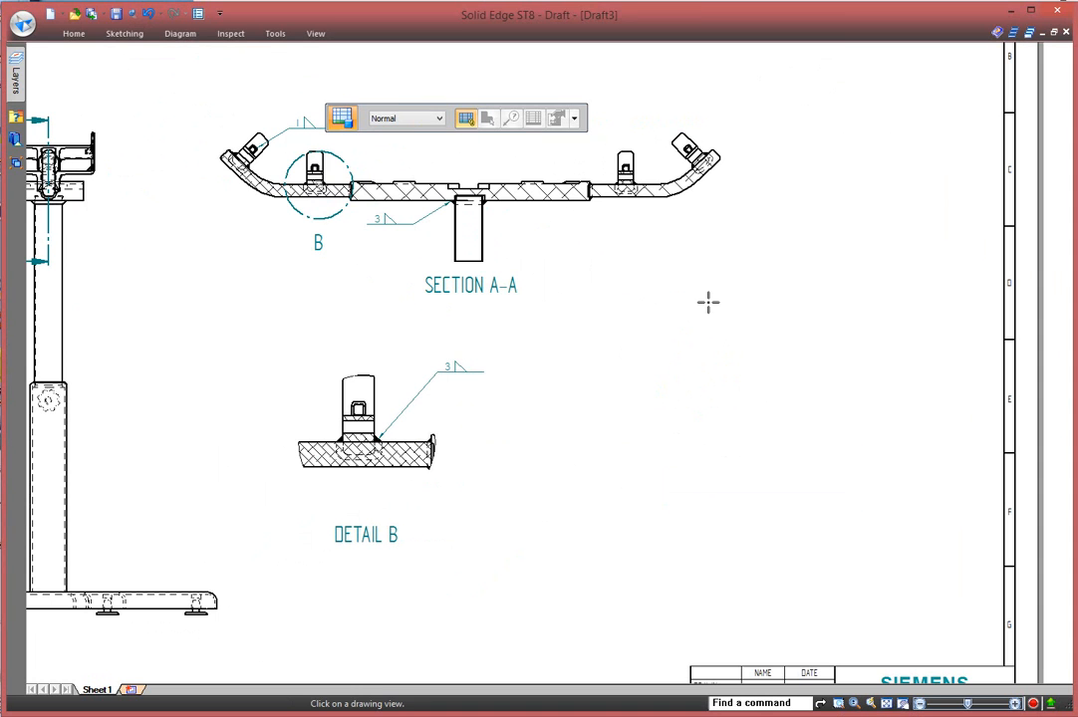
left_click(566, 202)
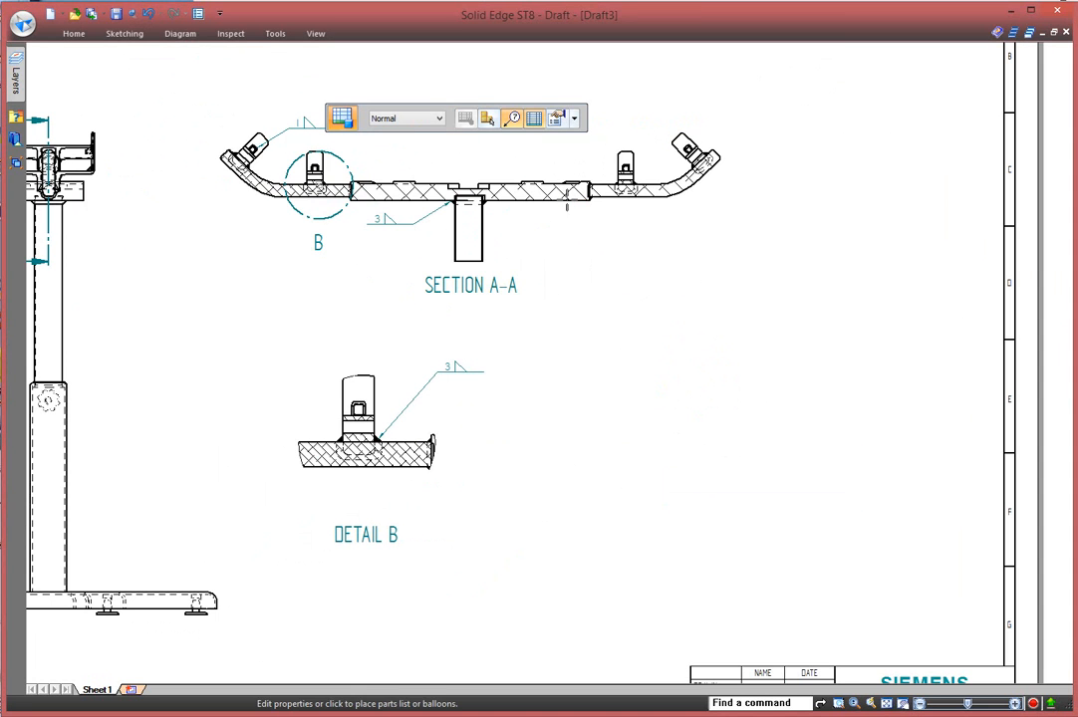
left_click(574, 118)
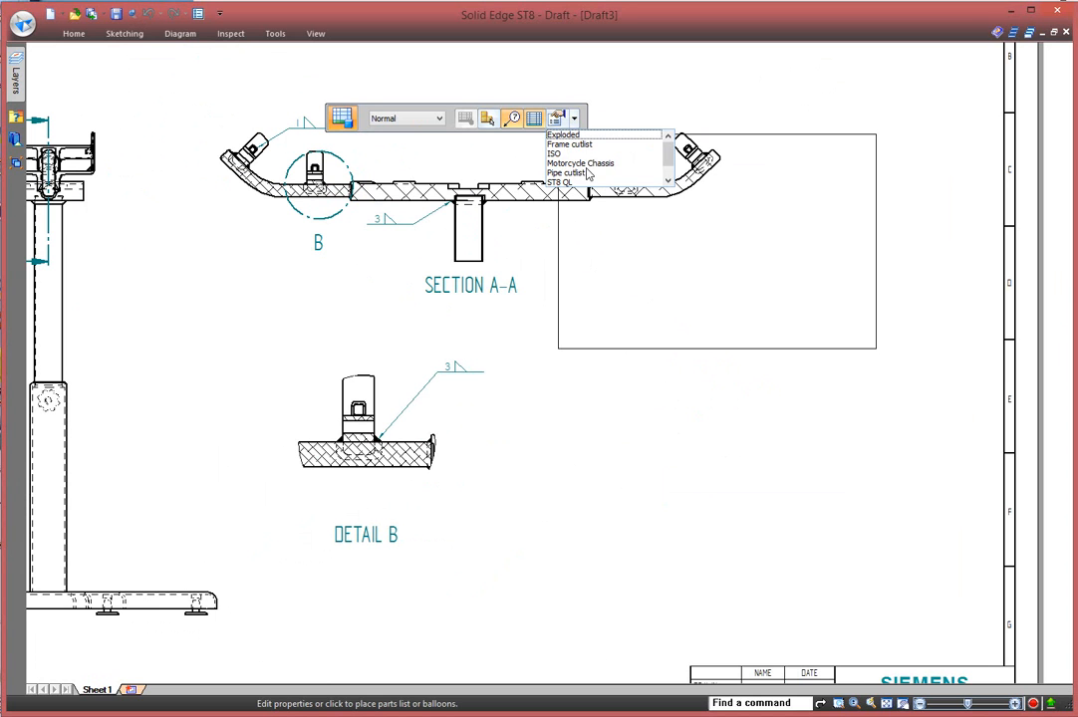
left_click_drag(665, 160, 667, 187)
left_click(572, 177)
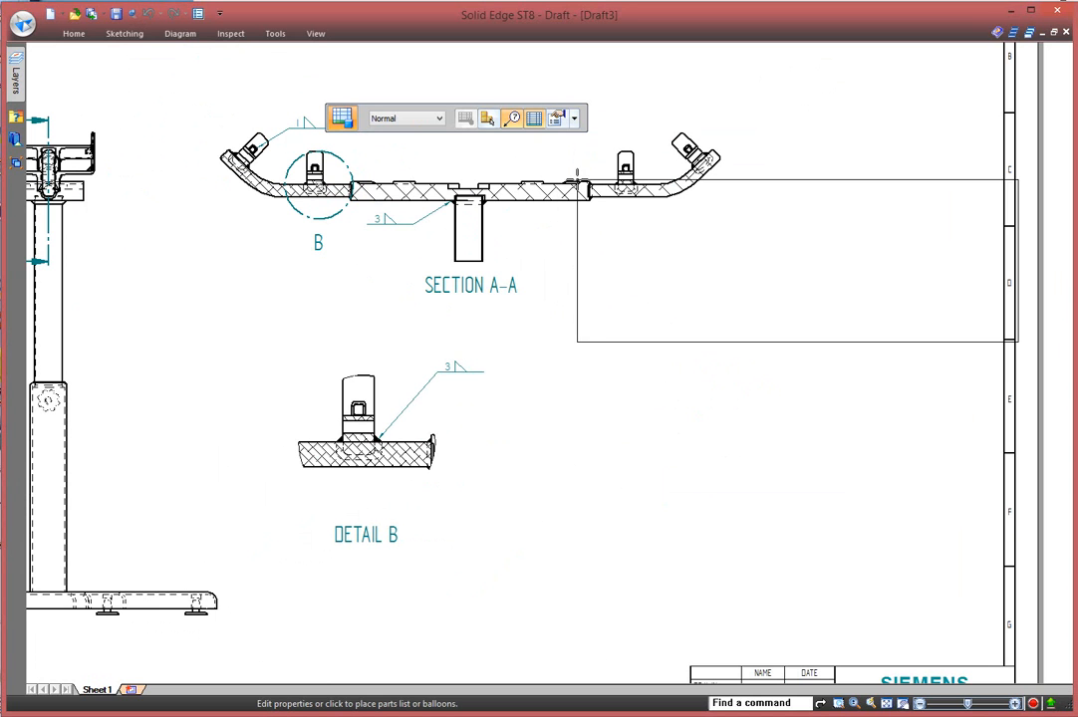
left_click(526, 426)
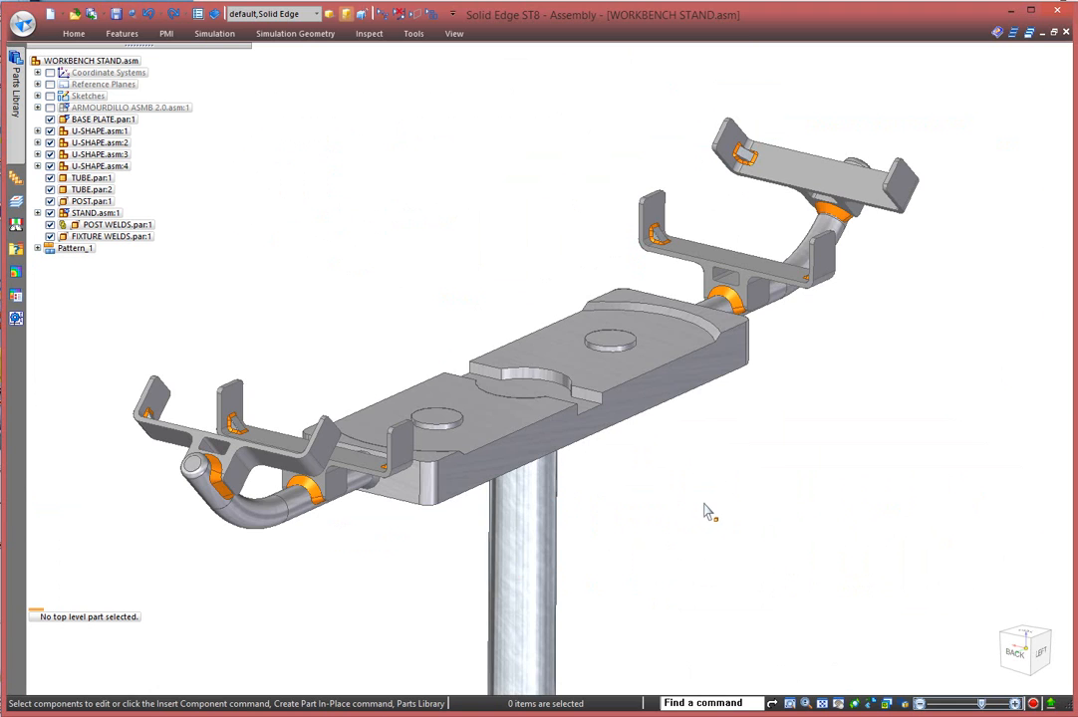
In the workbench stand assembly, set the base thickness of the fillet weld between post and base plate to 6.00 mm.
middle_click_drag(703, 511, 694, 433)
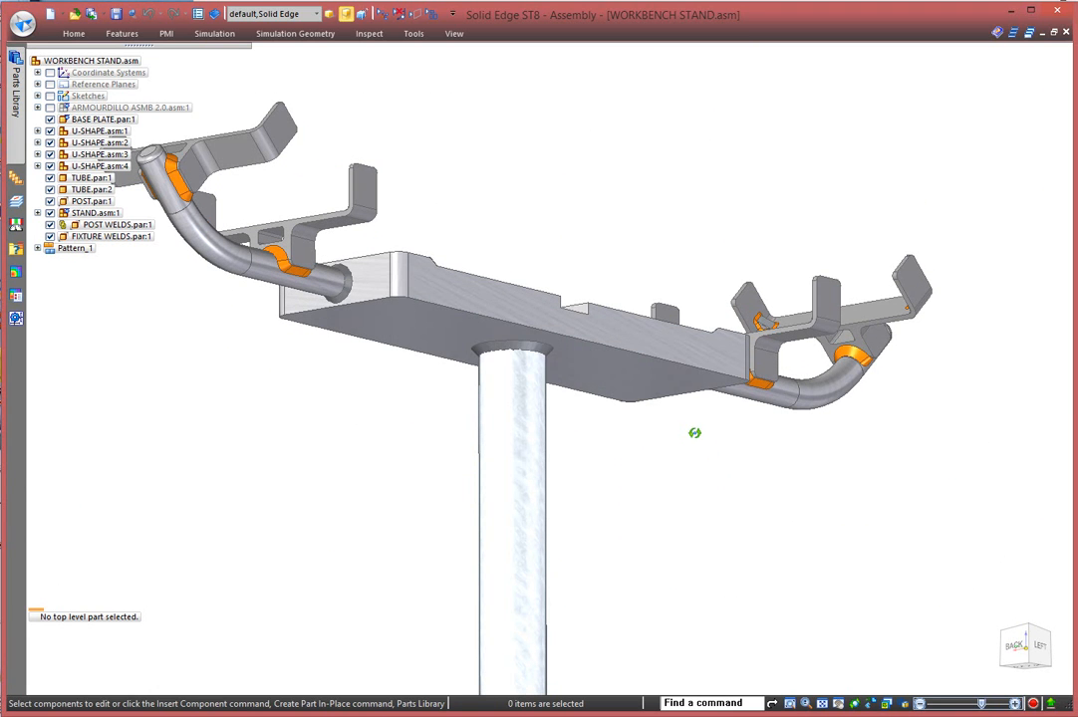
left_click(528, 348)
left_click(608, 416)
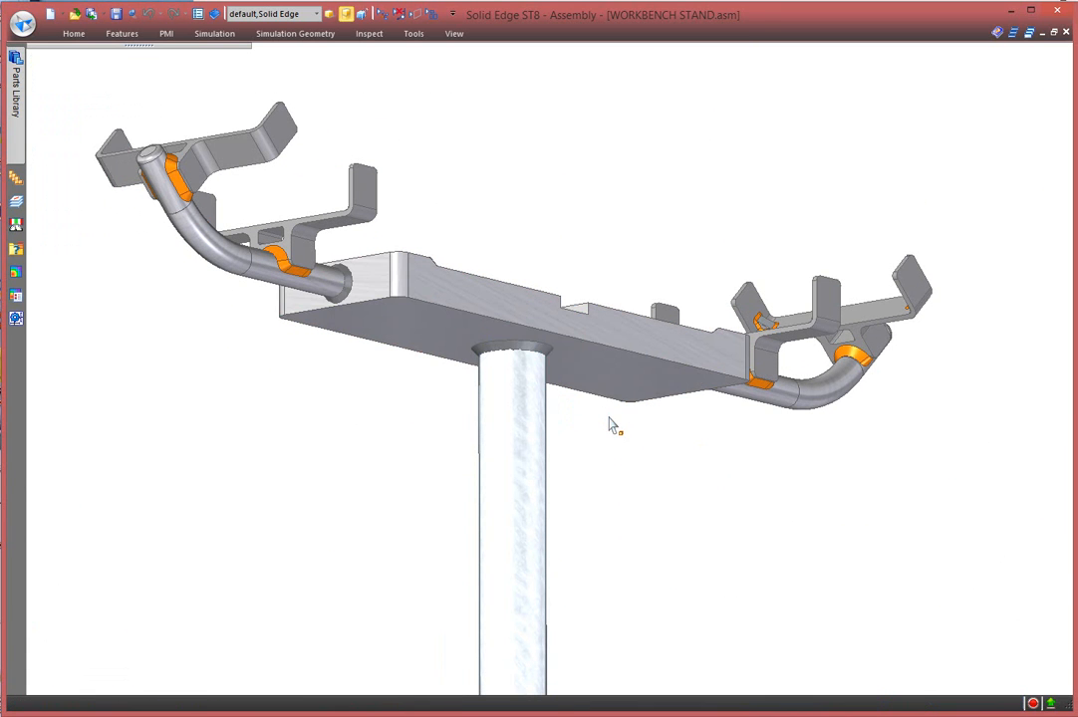
left_click(543, 353)
left_click(570, 300)
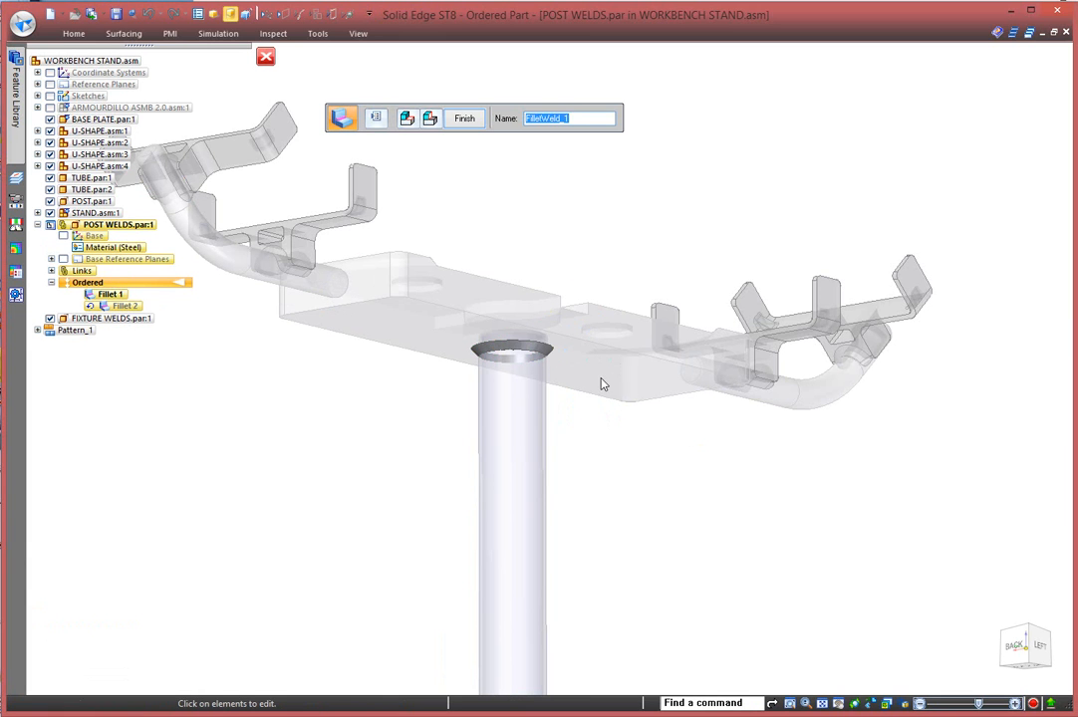
left_click(377, 119)
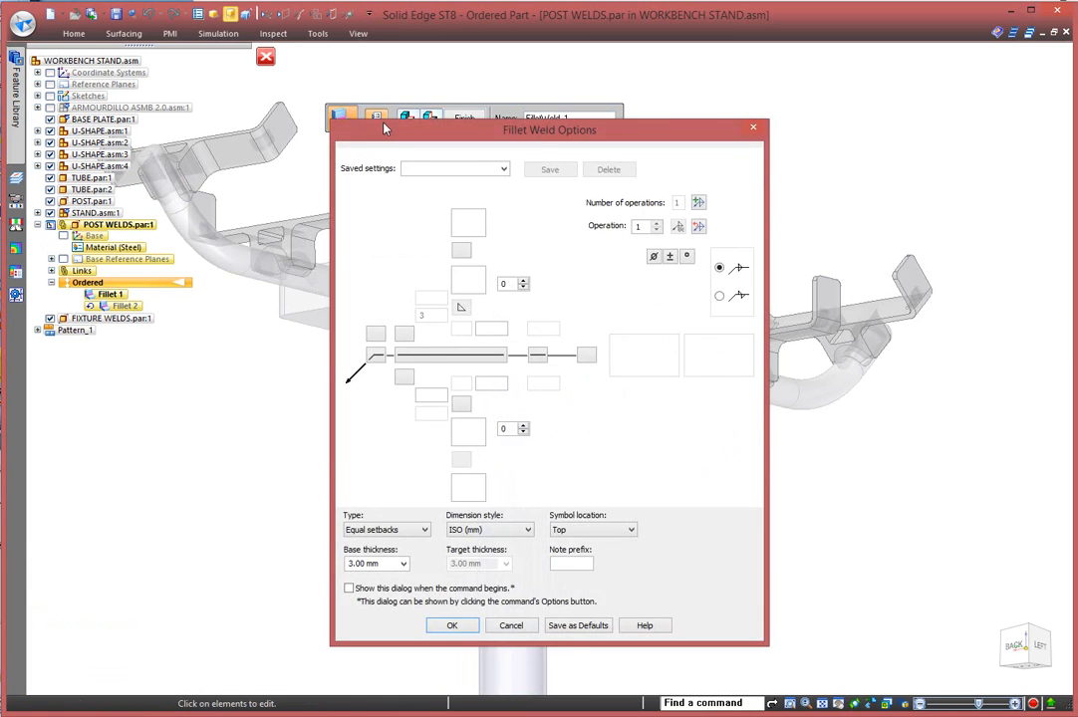
left_click(404, 564)
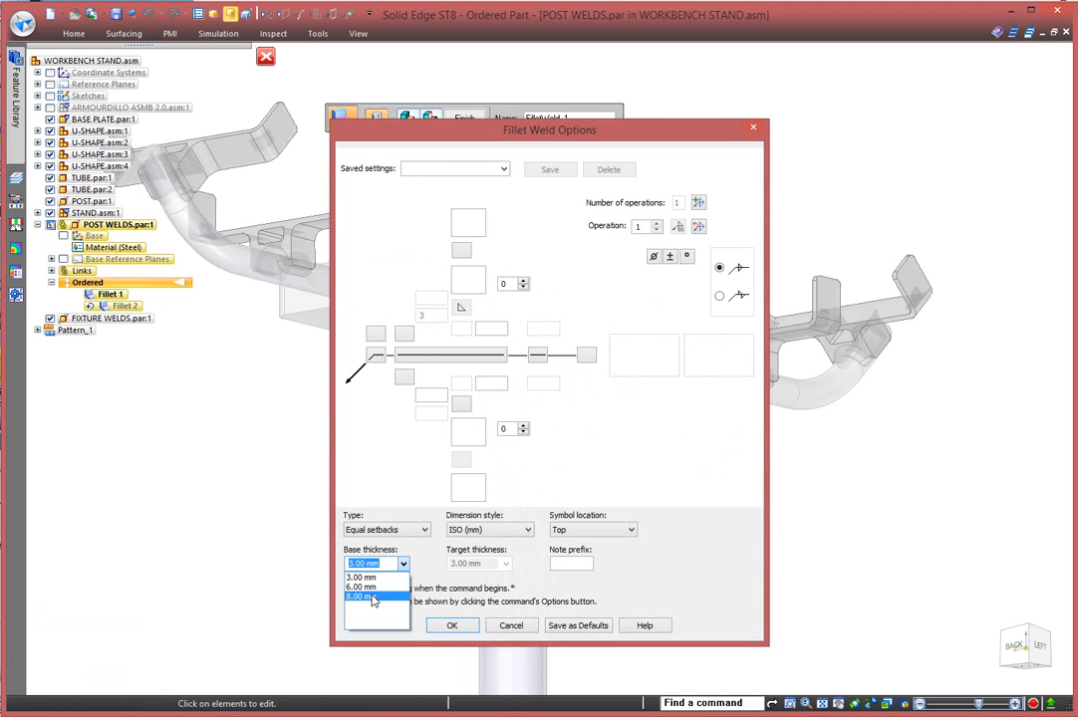
left_click(371, 588)
left_click(454, 626)
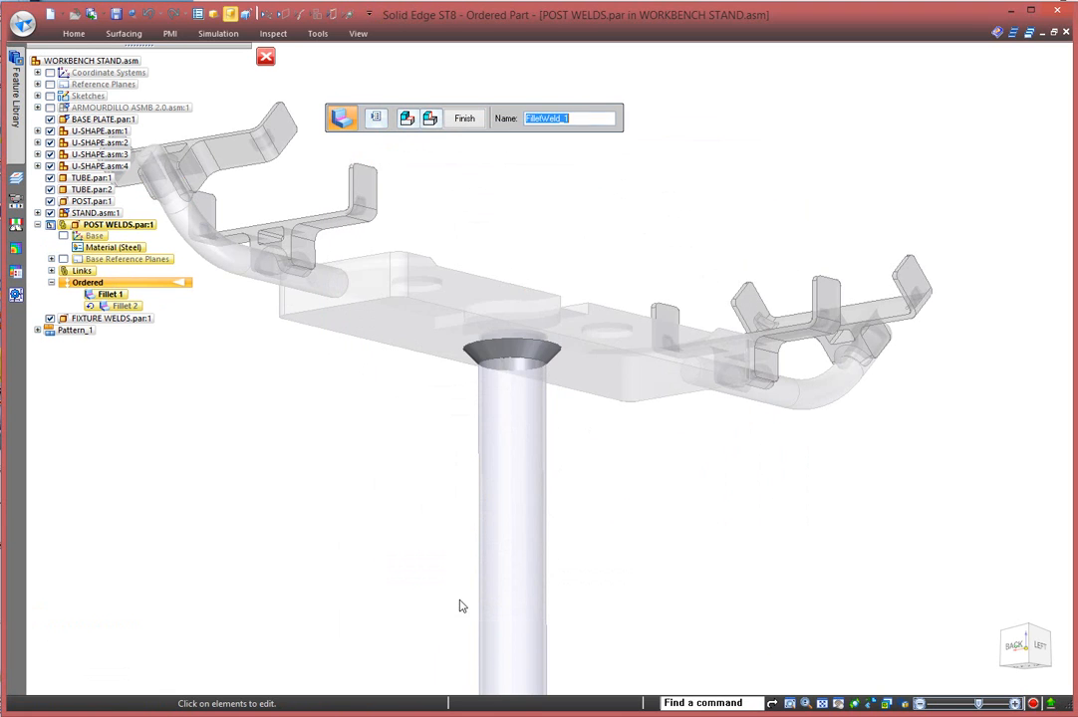
Save the edited post welds part and the workbench stand assembly, and close the assembly to return to the drawing.
left_click(116, 14)
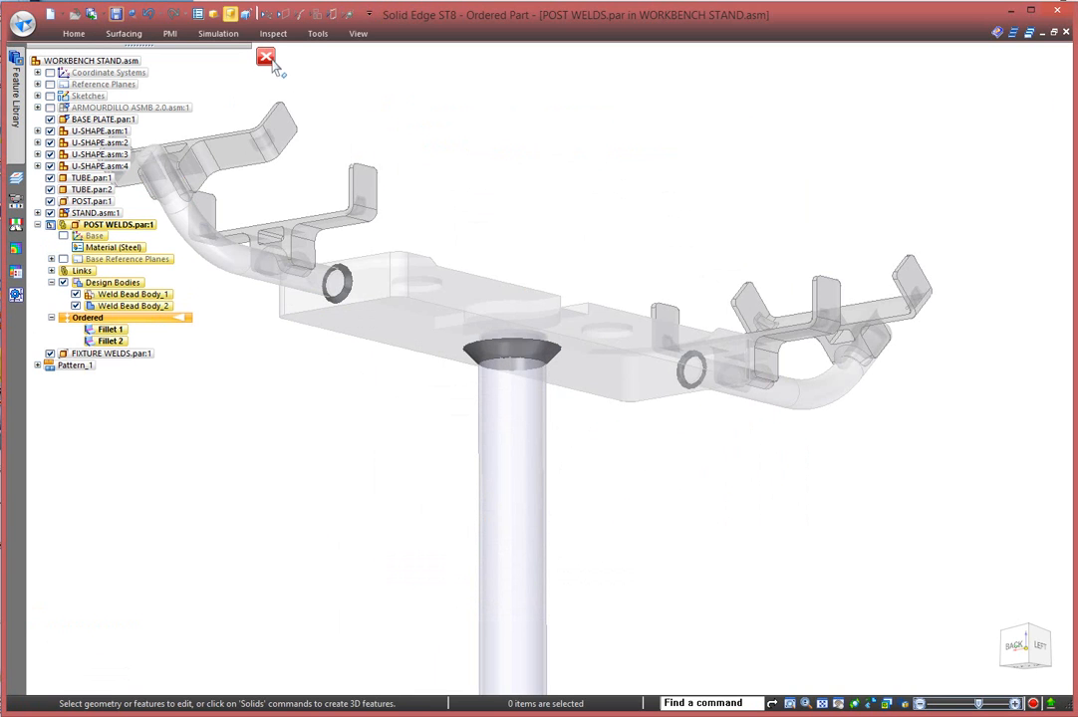
left_click(266, 57)
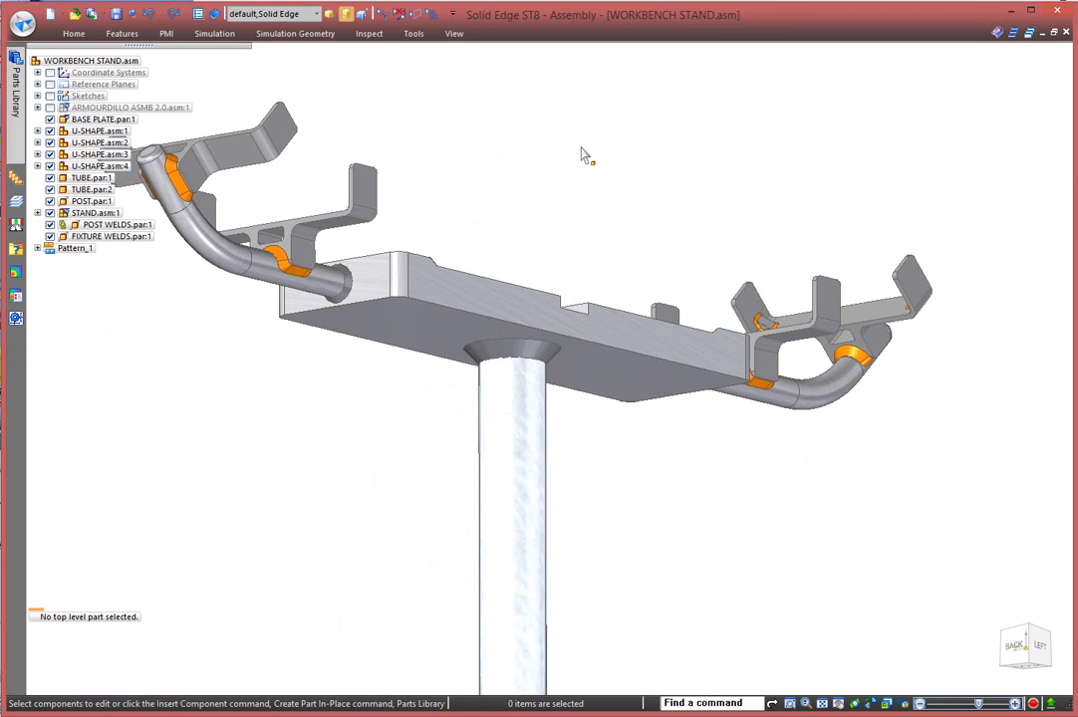
left_click(117, 14)
left_click(1066, 33)
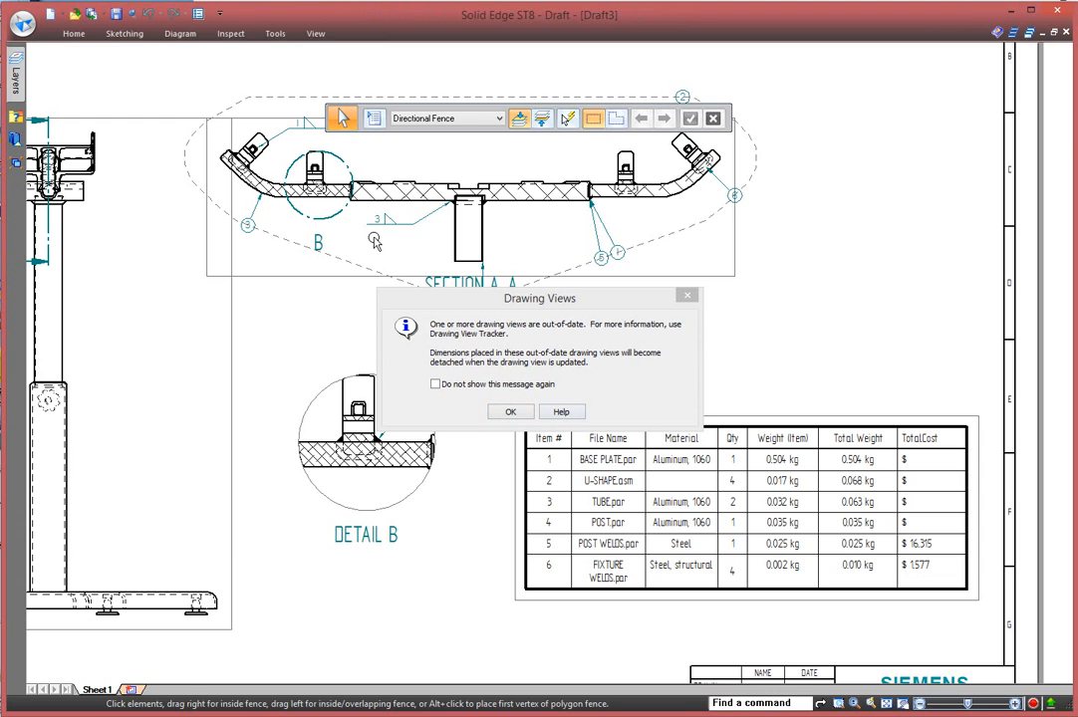
Update the out-of-date drawing views and clear all entries from the Dimension Tracker report.
left_click(506, 412)
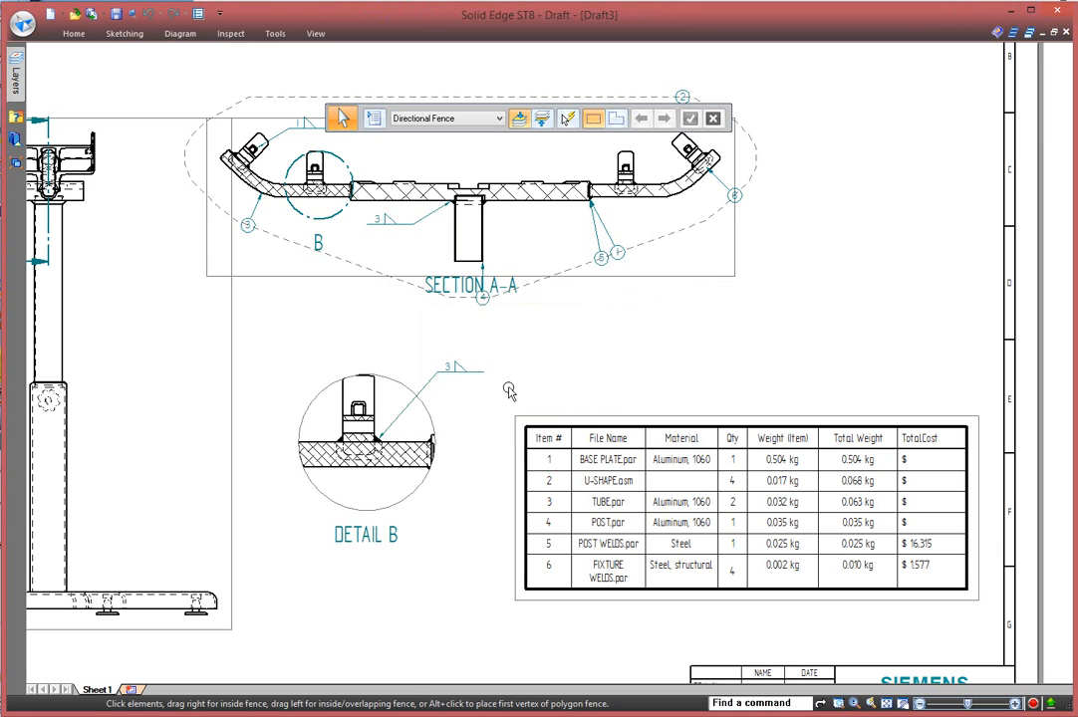
right_click(697, 376)
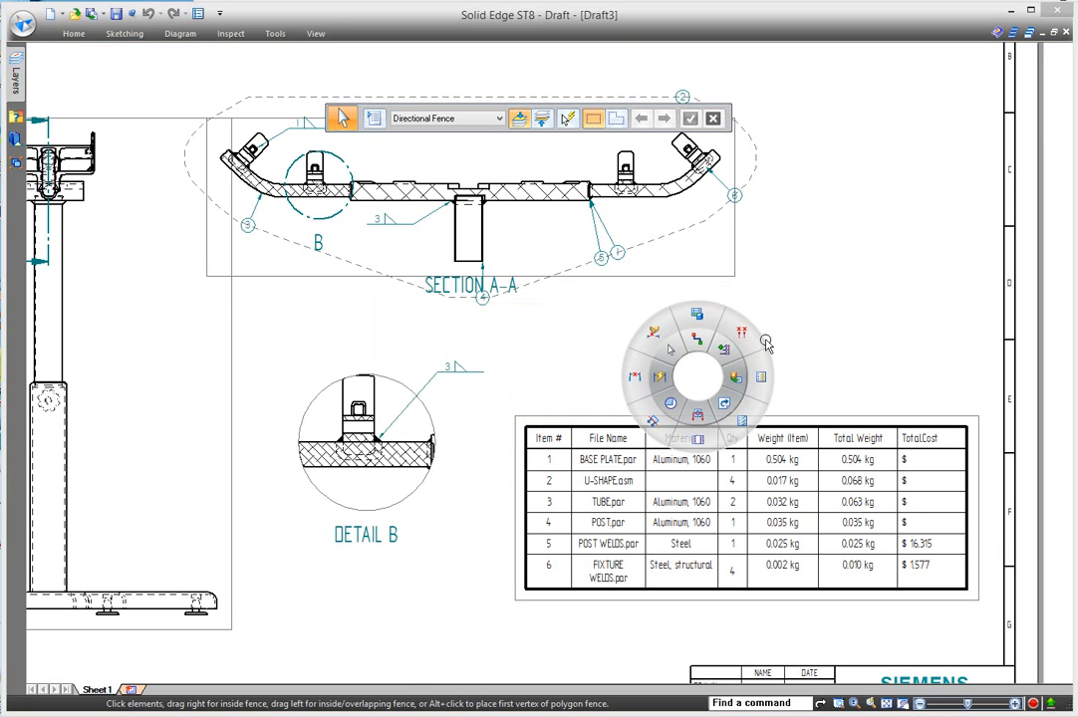
left_click(724, 404)
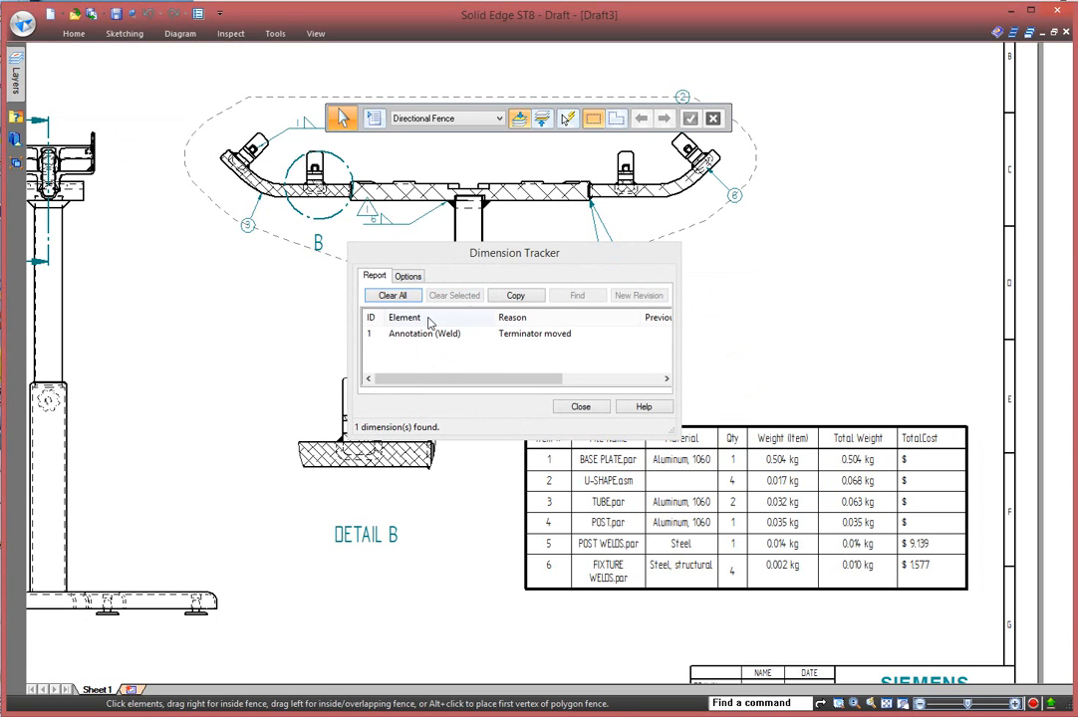
left_click(392, 294)
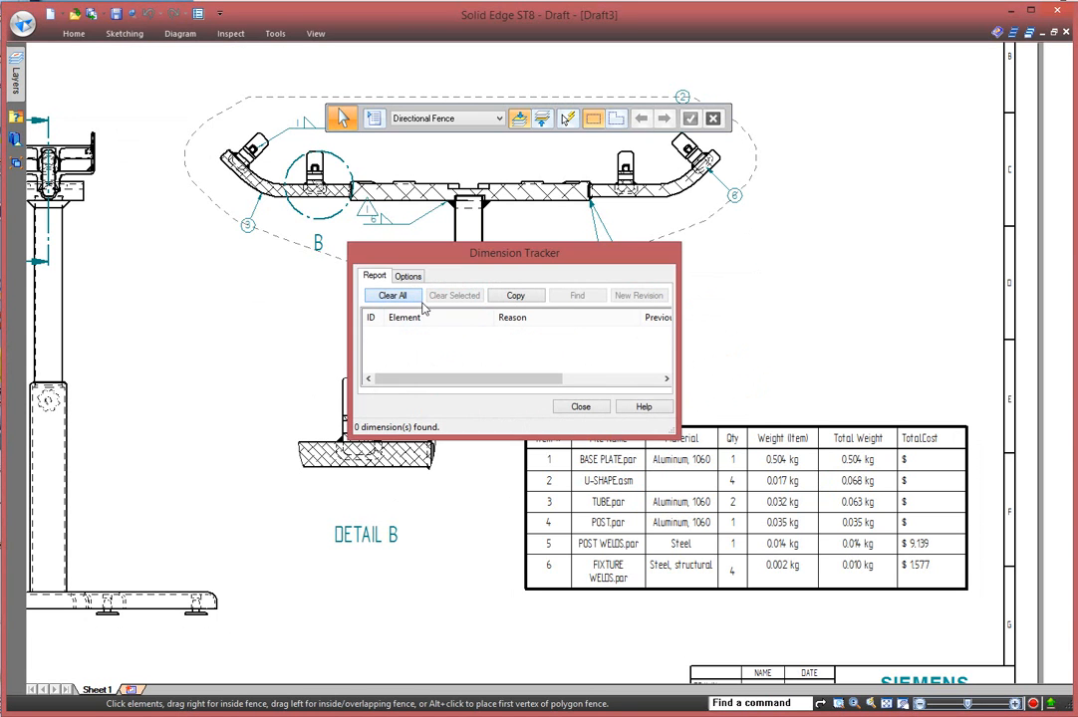
left_click(580, 407)
scroll(461, 273, "up", 3)
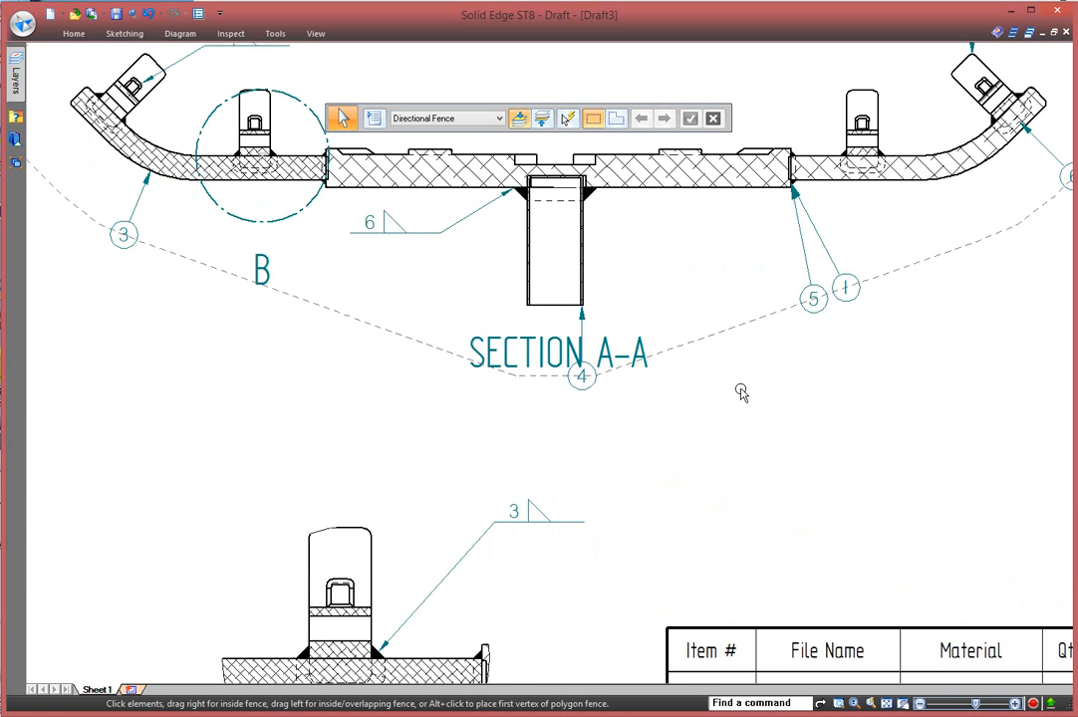
scroll(752, 411, "down", 1)
scroll(752, 412, "down", 1)
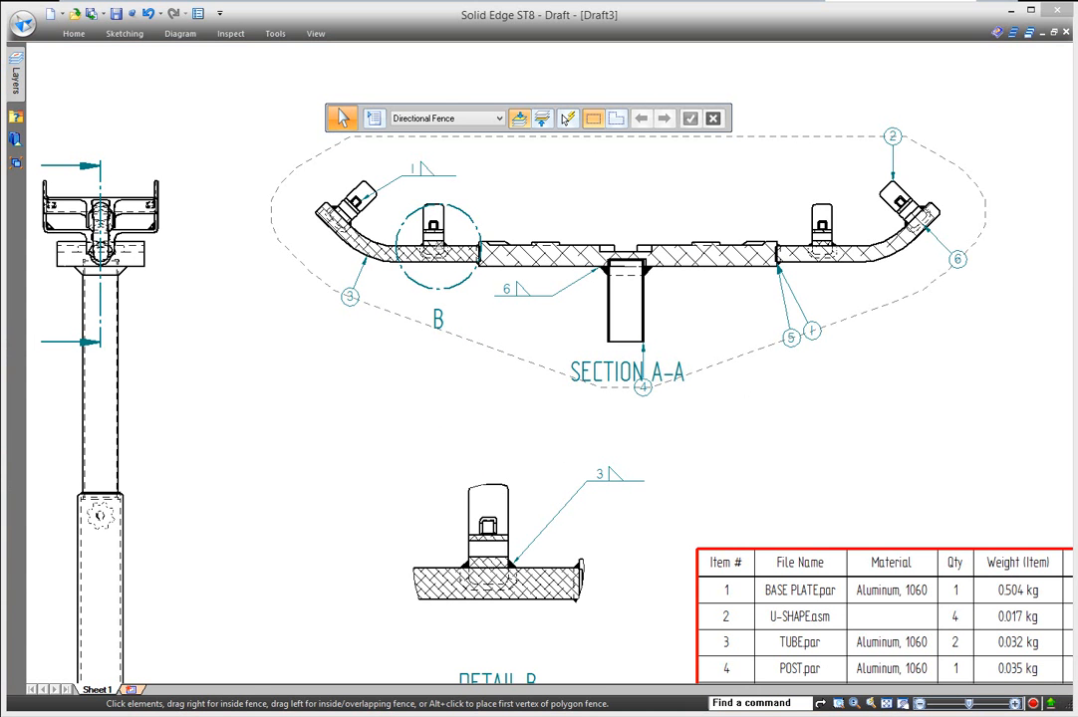
left_click(312, 705)
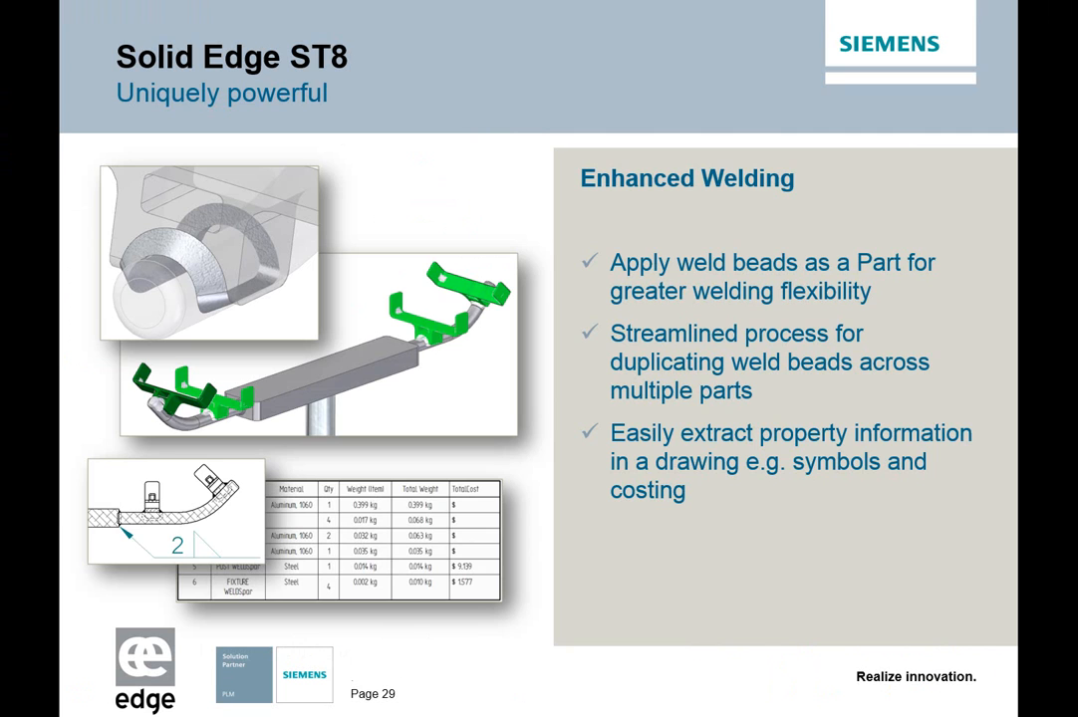
left_click(840, 582)
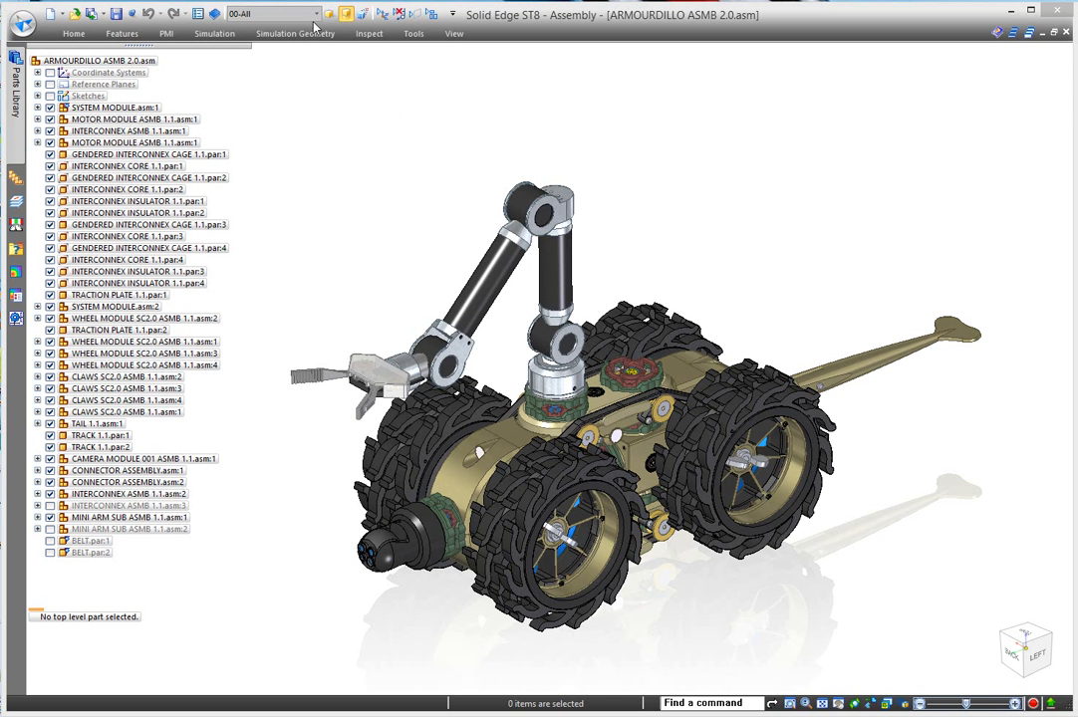
Switch the assembly's display configuration to 01-Belt Drive.
left_click(316, 14)
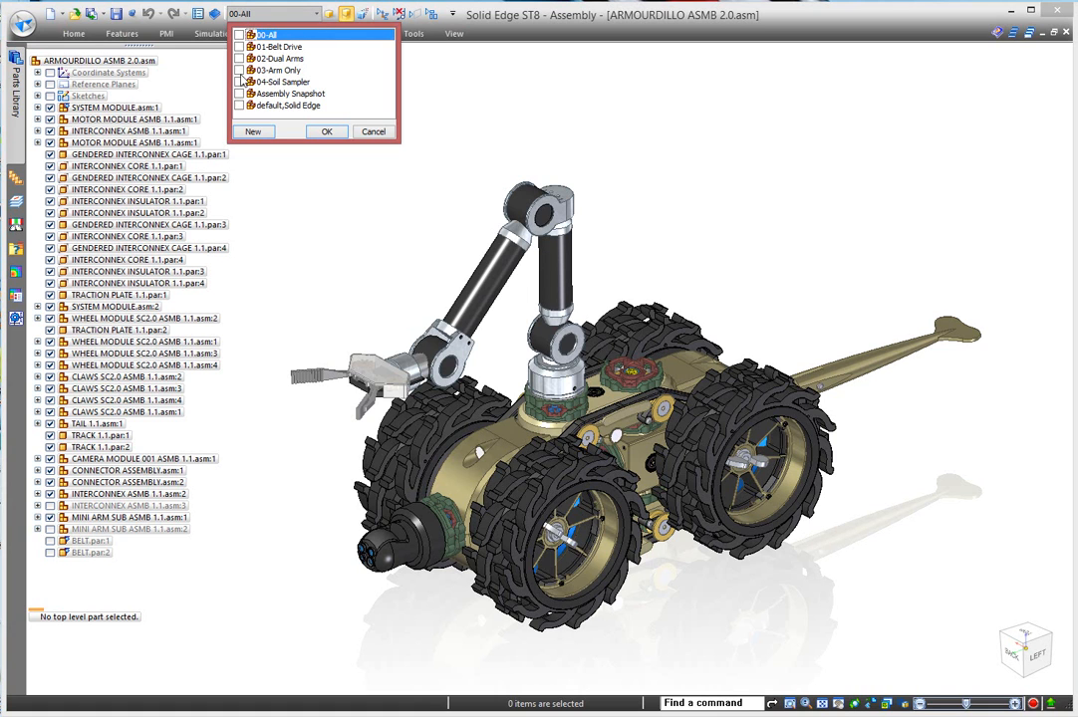
left_click(240, 48)
left_click(319, 131)
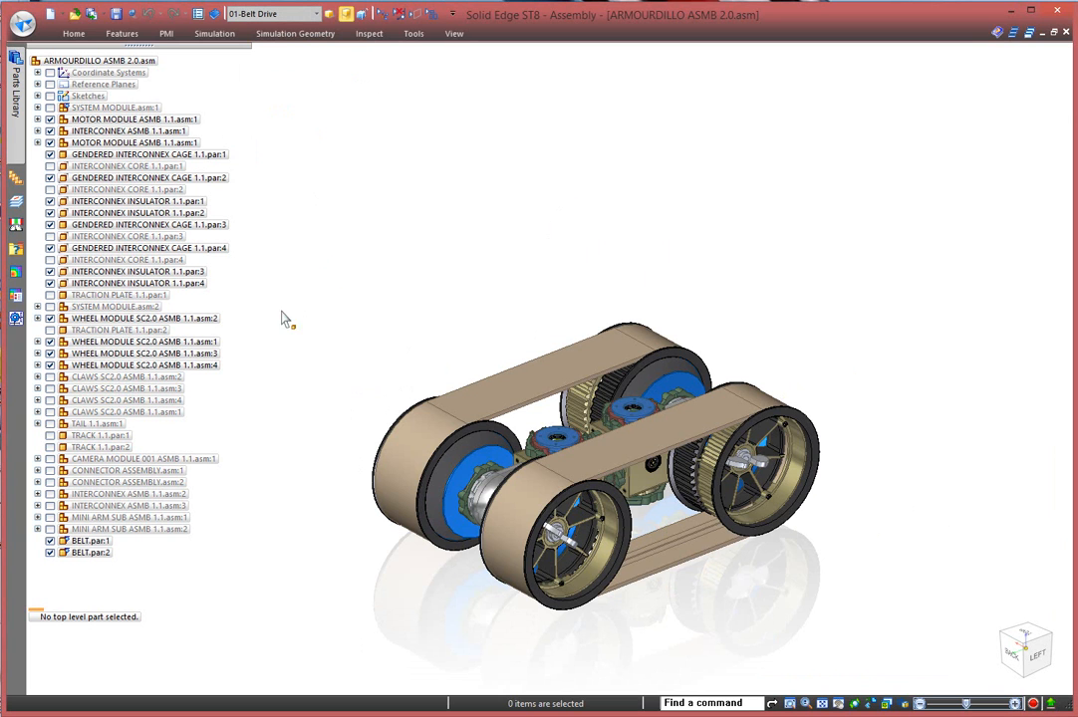
Insert TREAD.par into the assembly and mate its flat underside to the outer face of the near belt, BELT.par:2, at 0.00 mm.
left_click(62, 36)
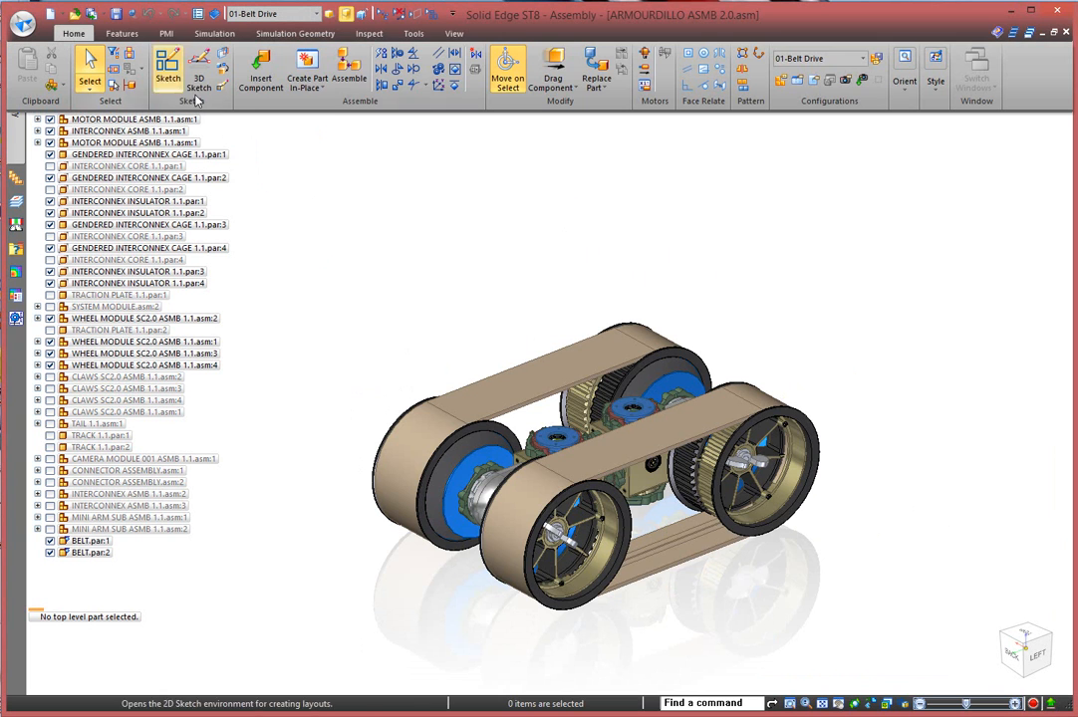
left_click(263, 70)
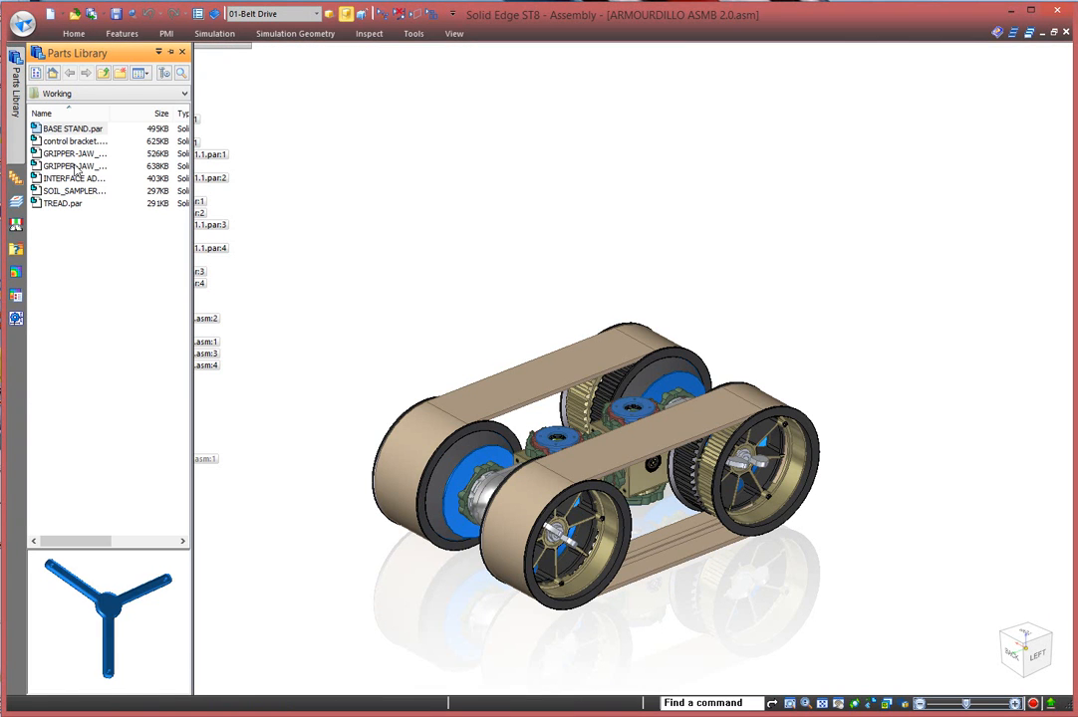
left_click_drag(43, 204, 532, 314)
scroll(566, 310, "up", 4)
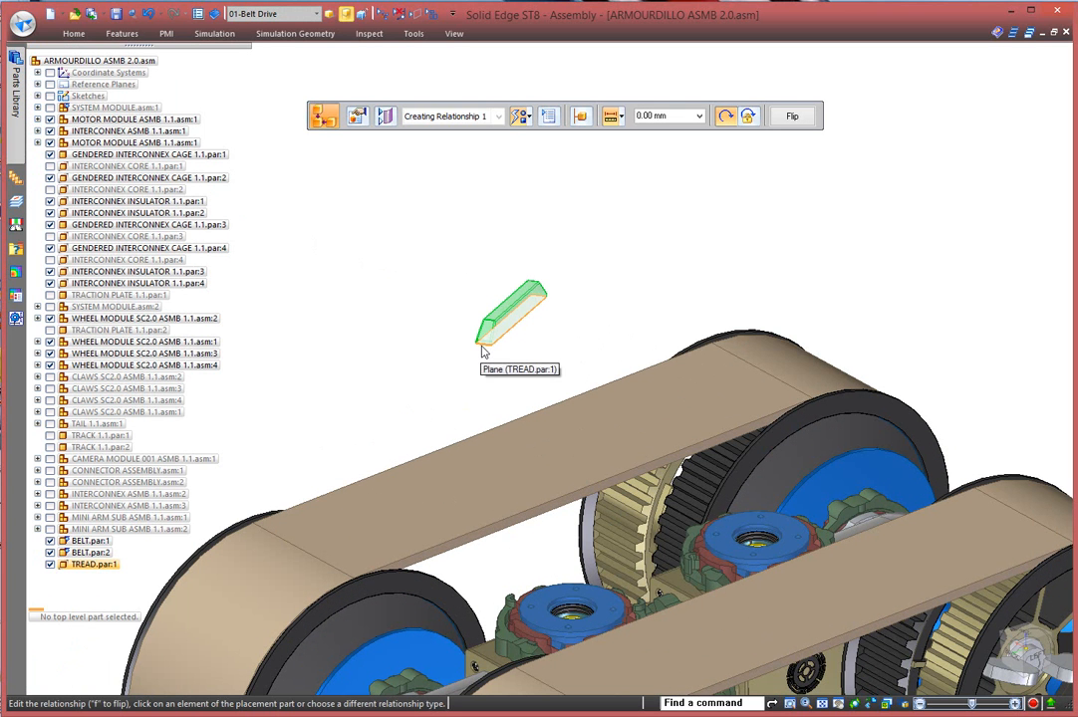
right_click(483, 348)
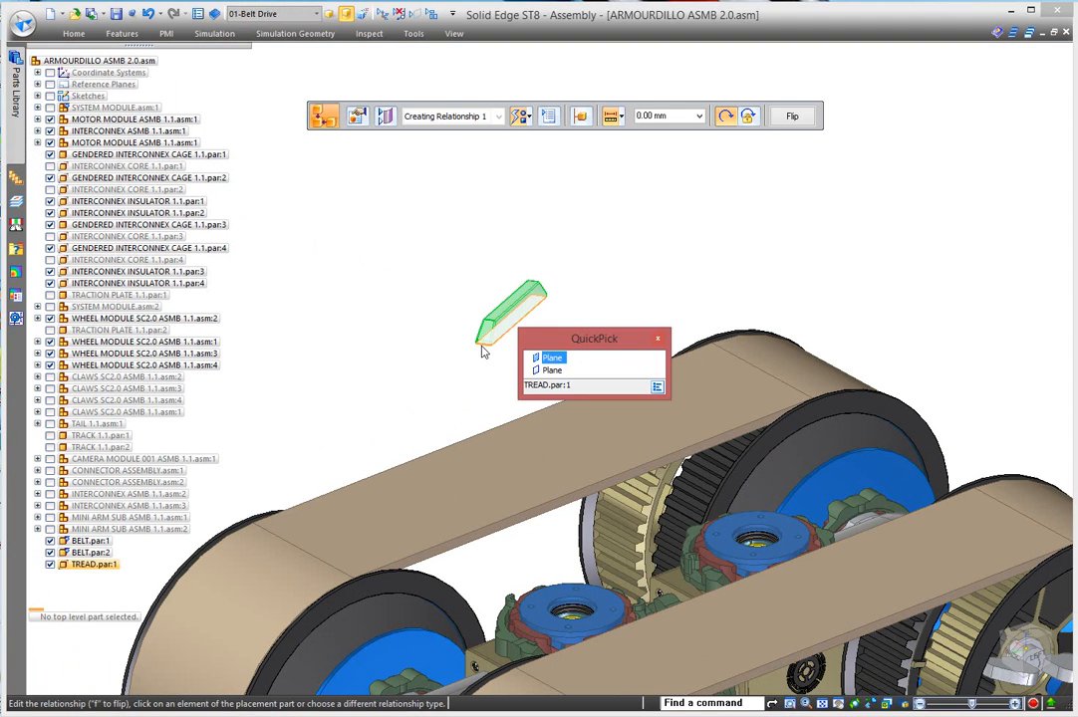
left_click(548, 371)
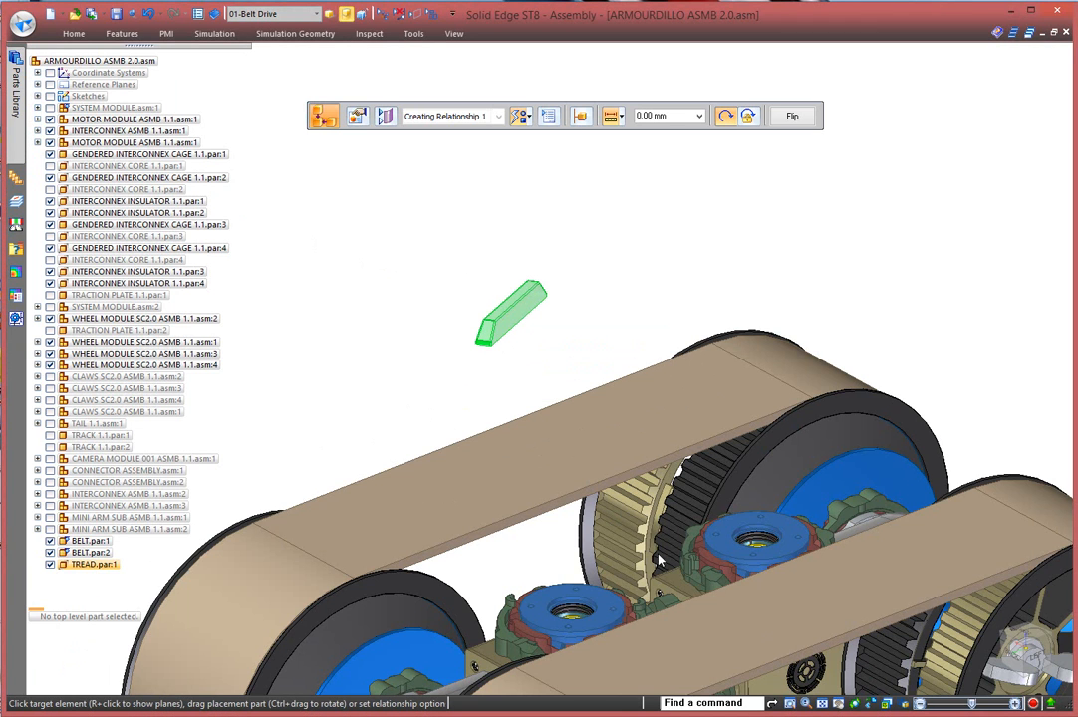
left_click(782, 666)
Show the assembly sketches and add a Path relationship making a point on the tread's lower end edge follow BELT.par:2's outer edge chain.
left_click(49, 96)
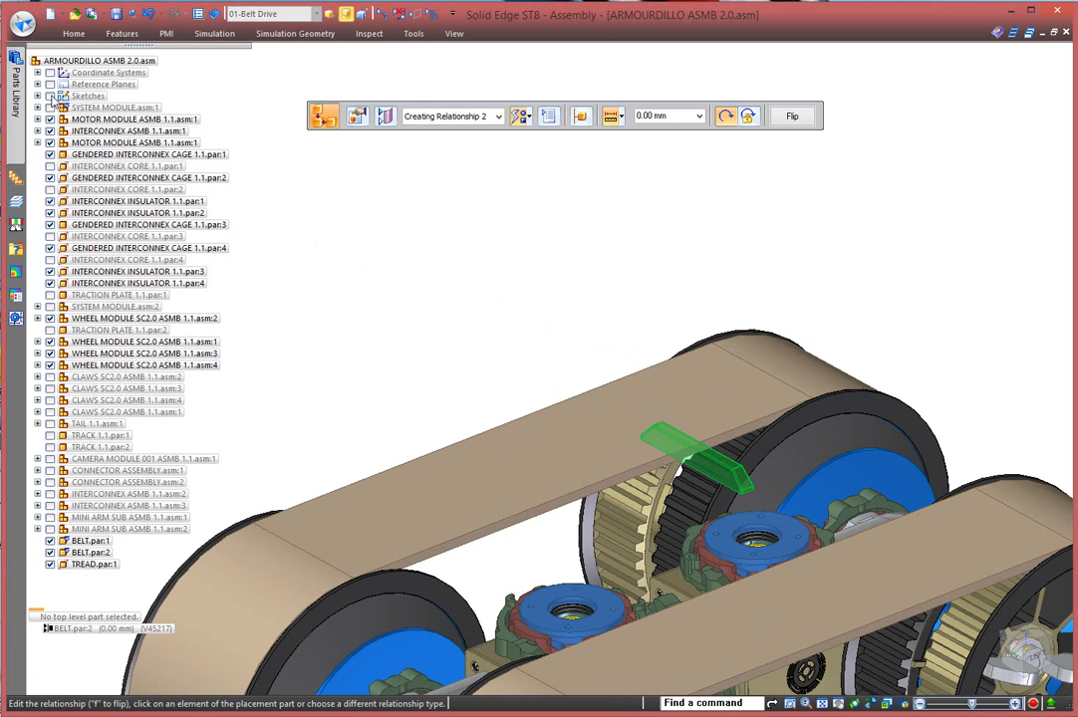
scroll(479, 365, "up", 2)
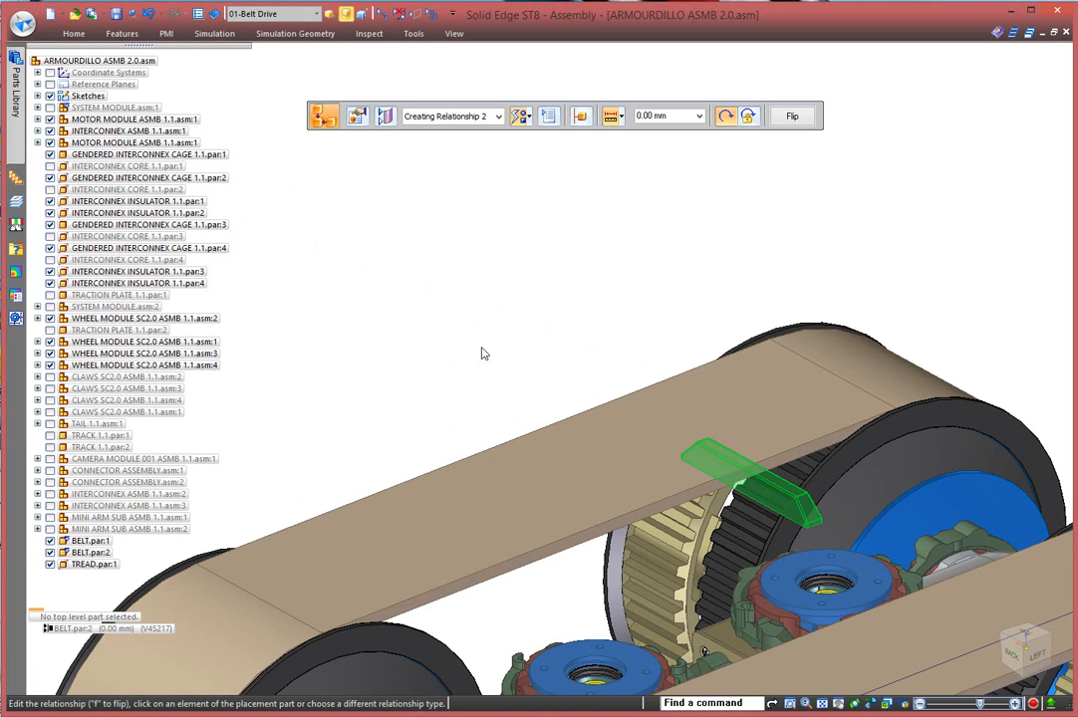
middle_click_drag(630, 445, 565, 241)
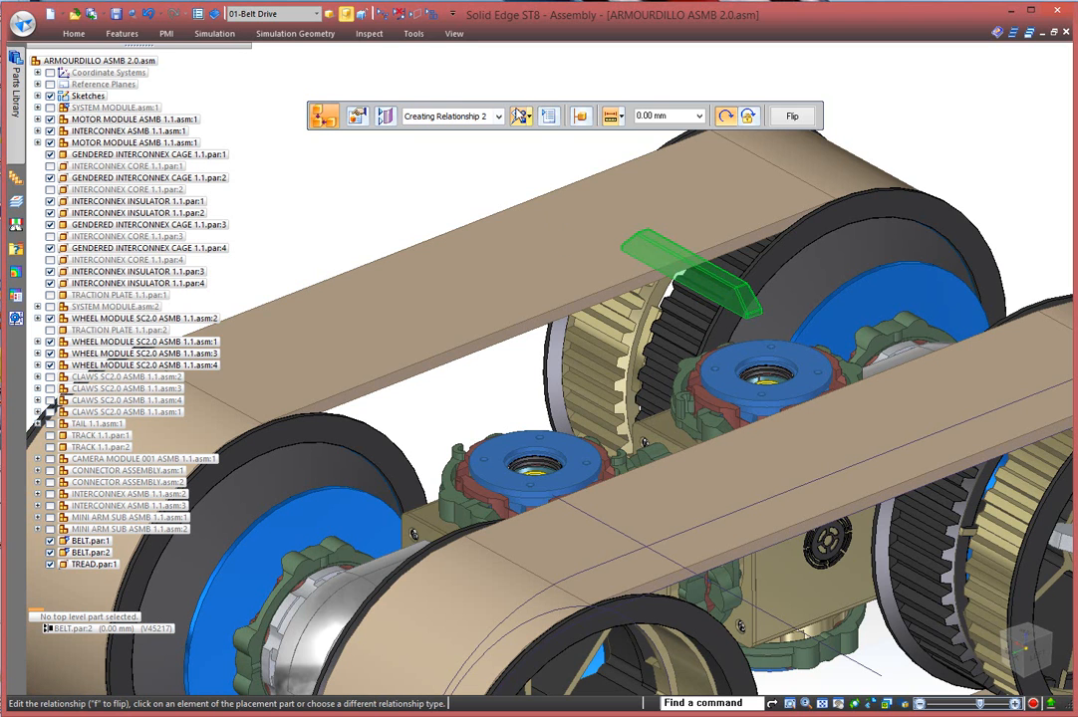
left_click(520, 116)
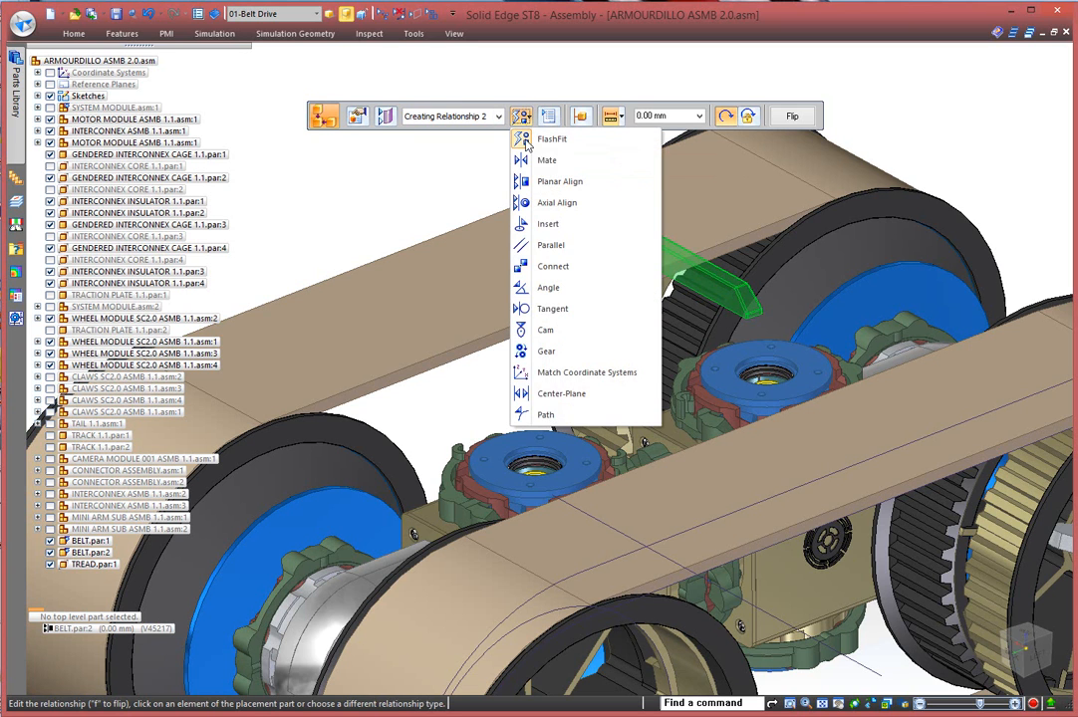
left_click(547, 413)
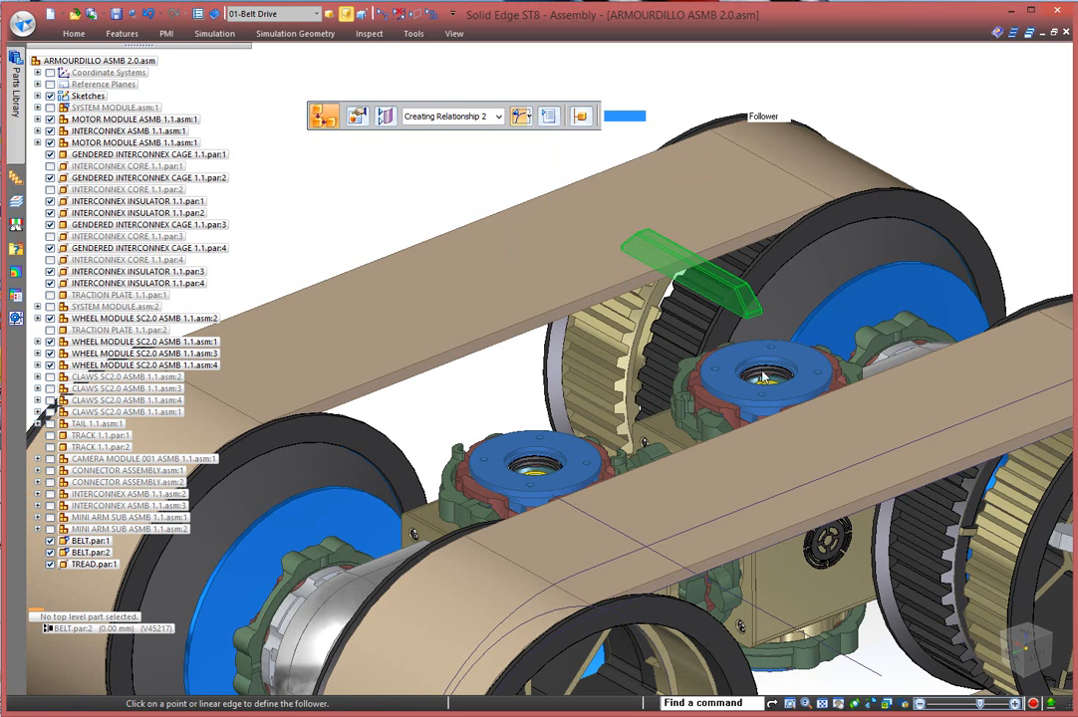
left_click(756, 317)
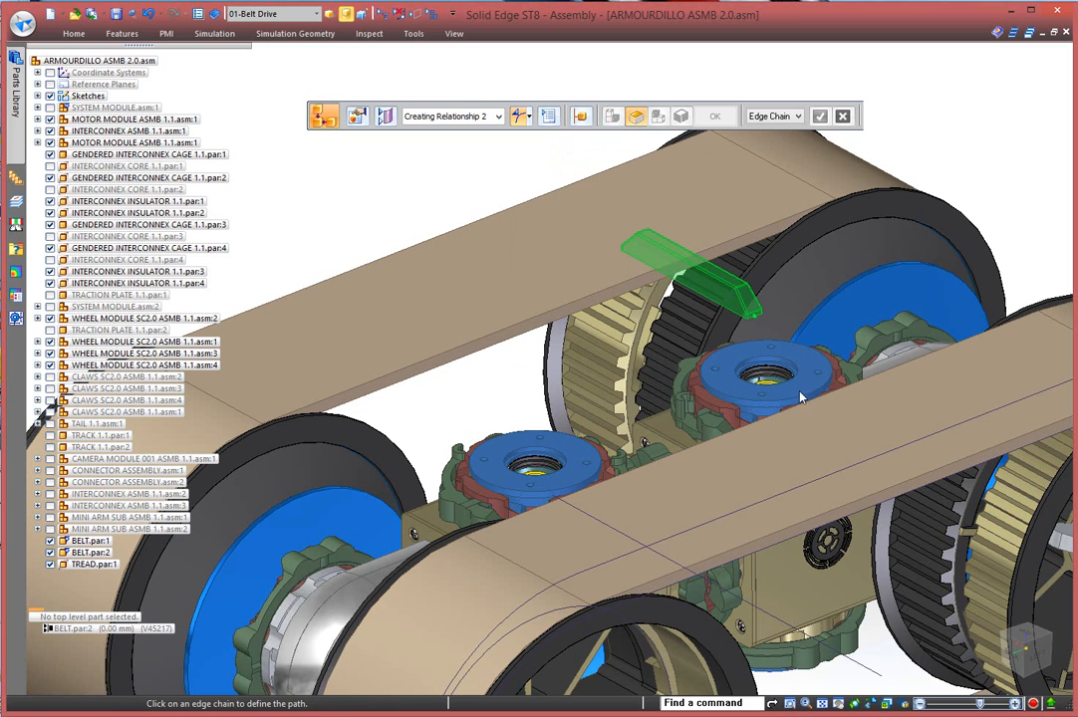
left_click(802, 528)
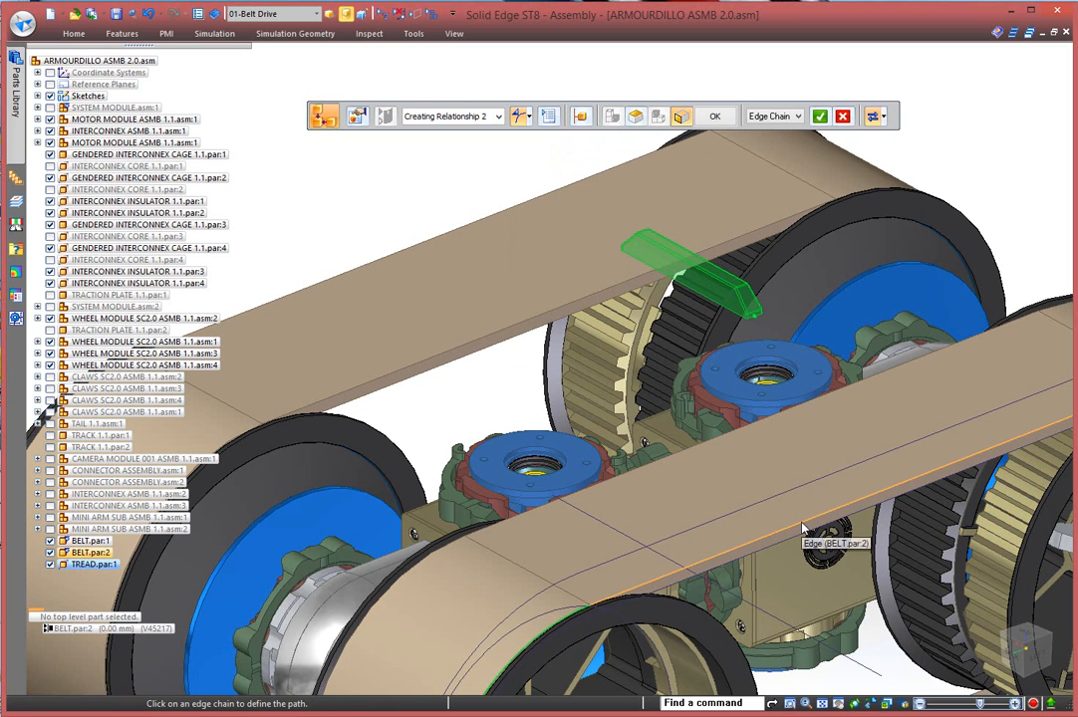
right_click(807, 508)
Add a second Path relationship making the midpoint of the tread's upper end edge follow the Sketch_4 curve, and finish placing the part.
scroll(745, 524, "up", 5)
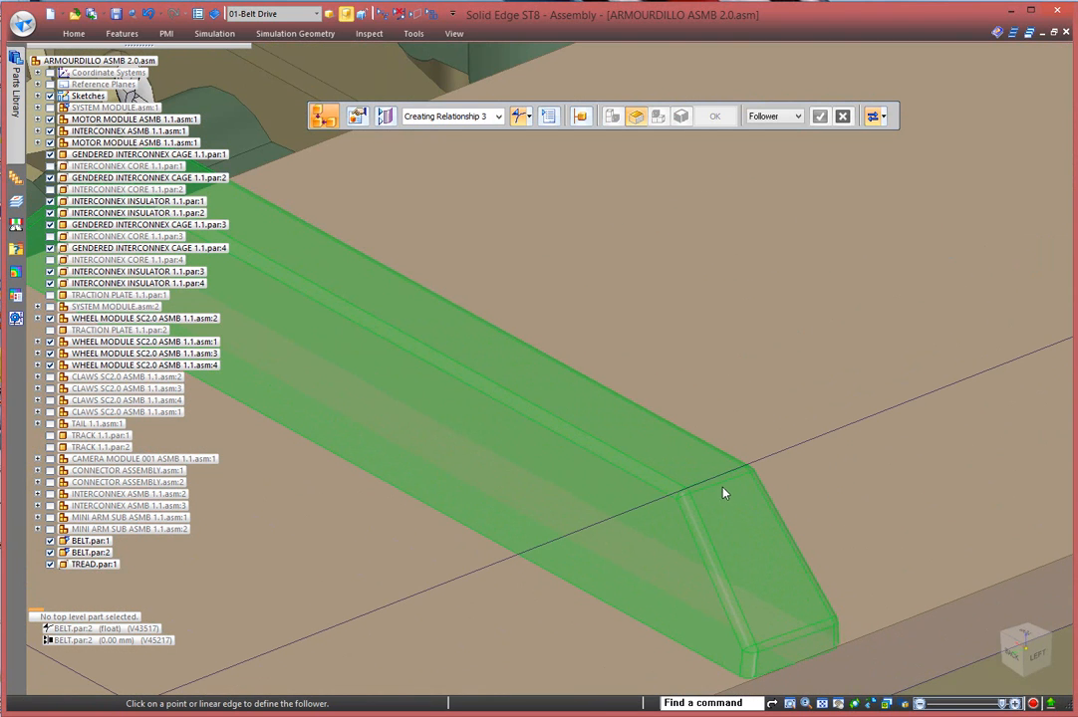
left_click(713, 481)
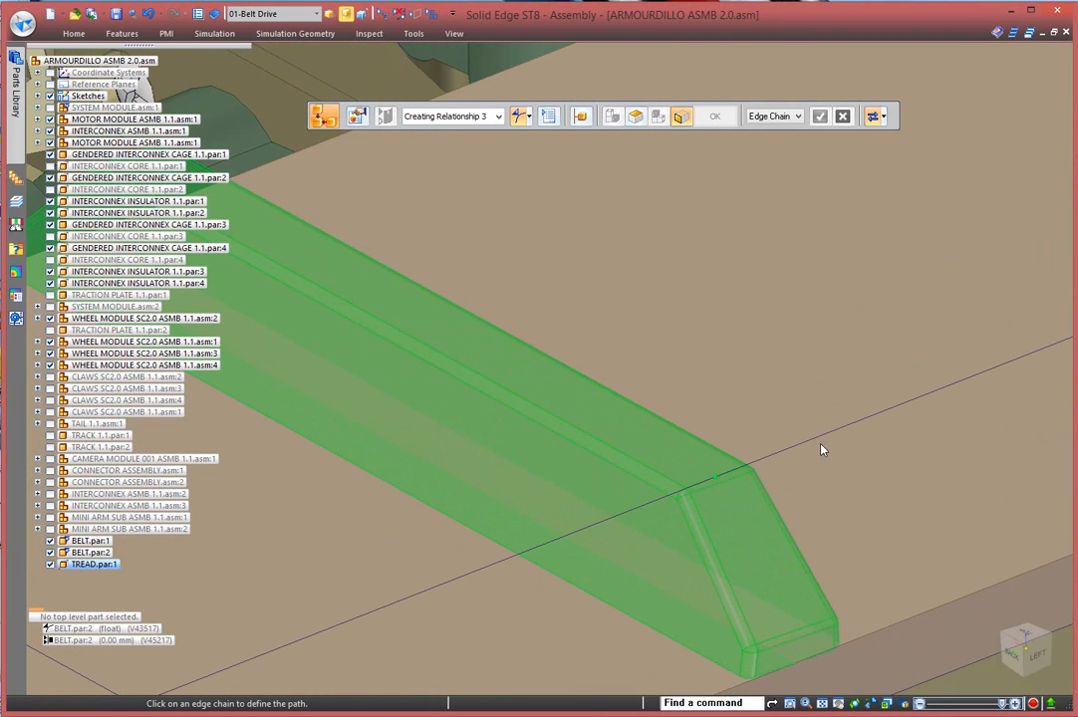
left_click(822, 444)
right_click(827, 445)
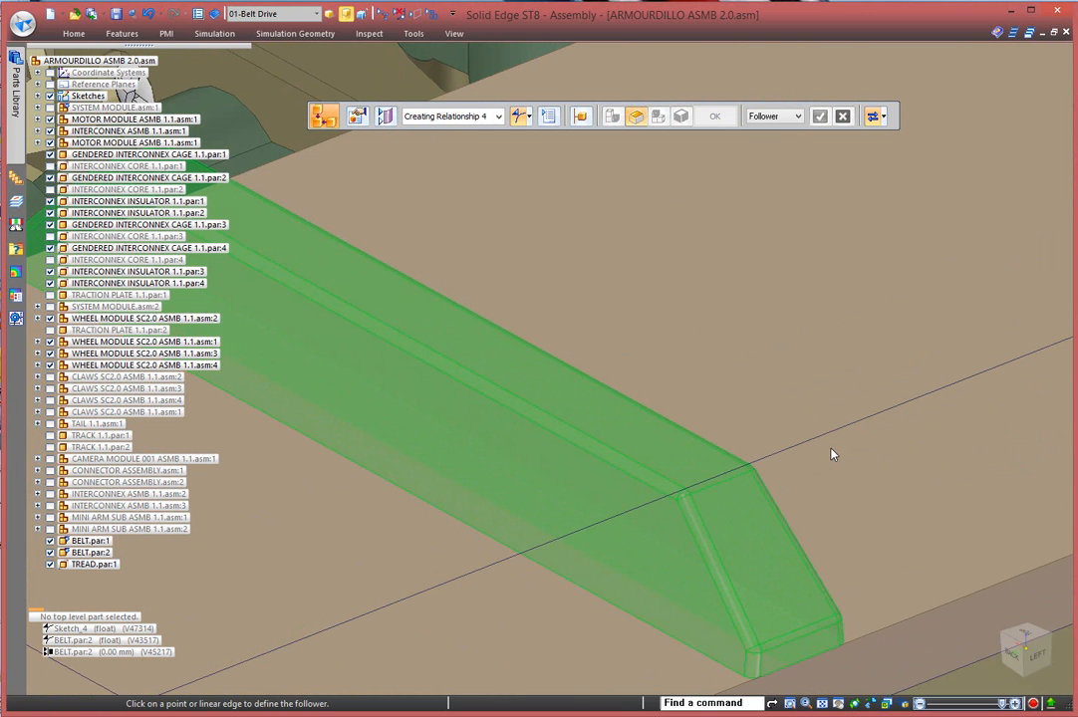
scroll(862, 533, "down", 4)
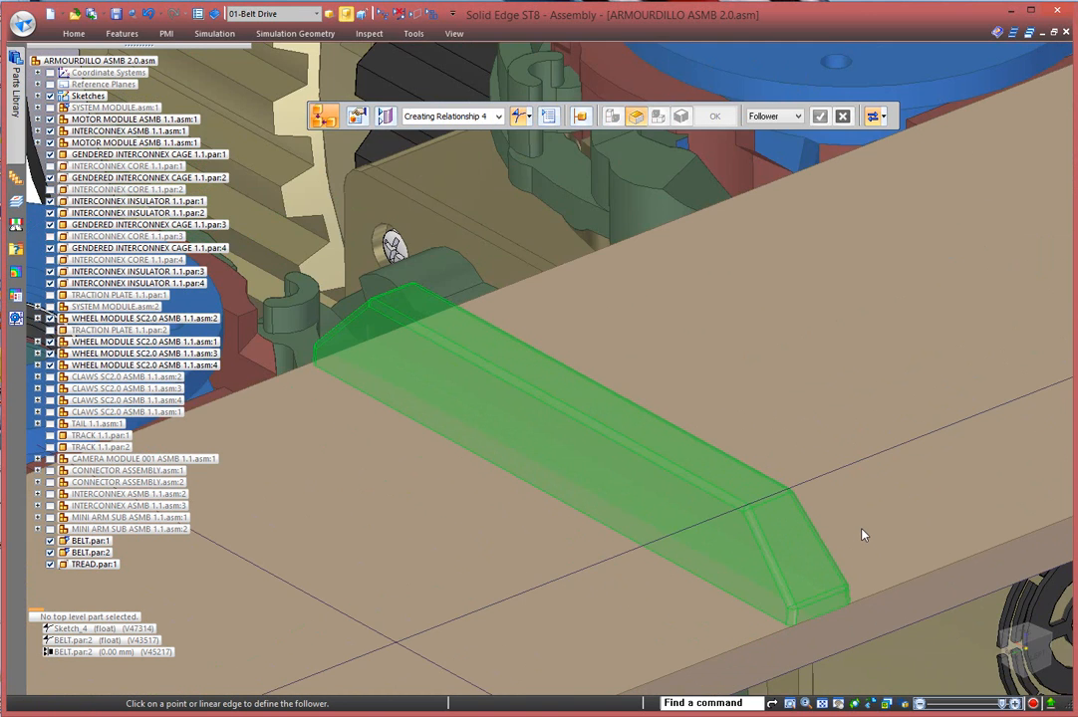
scroll(862, 535, "down", 2)
middle_click_drag(864, 535, 867, 371, "shift")
scroll(866, 371, "down", 4)
scroll(866, 373, "down", 2)
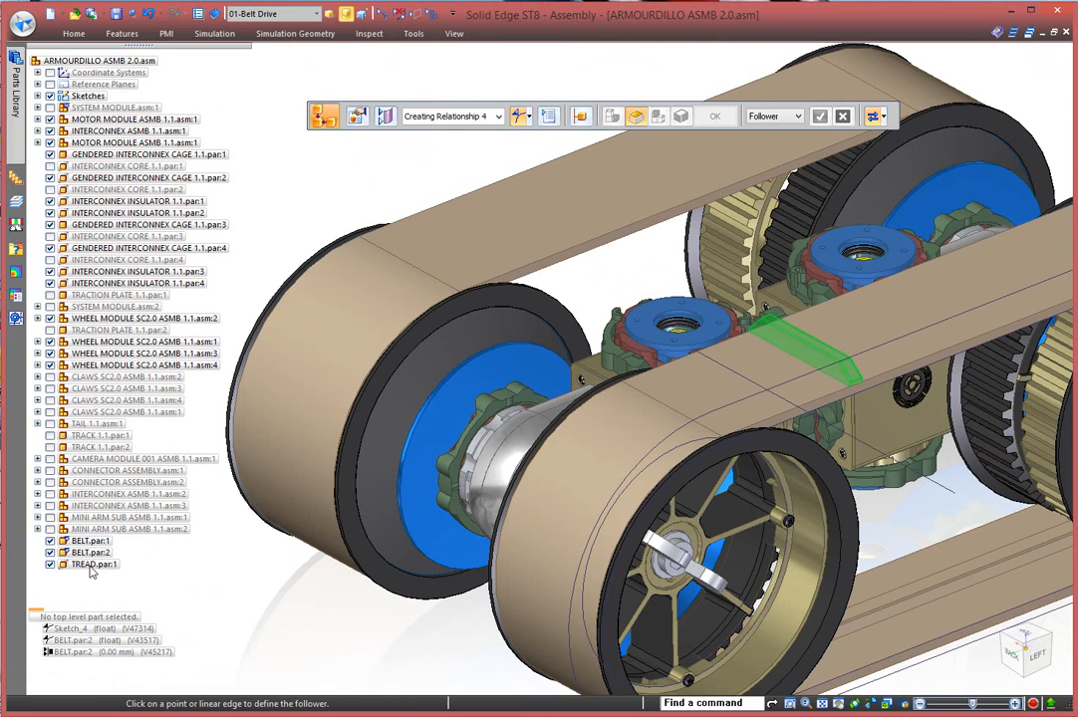
key("Escape")
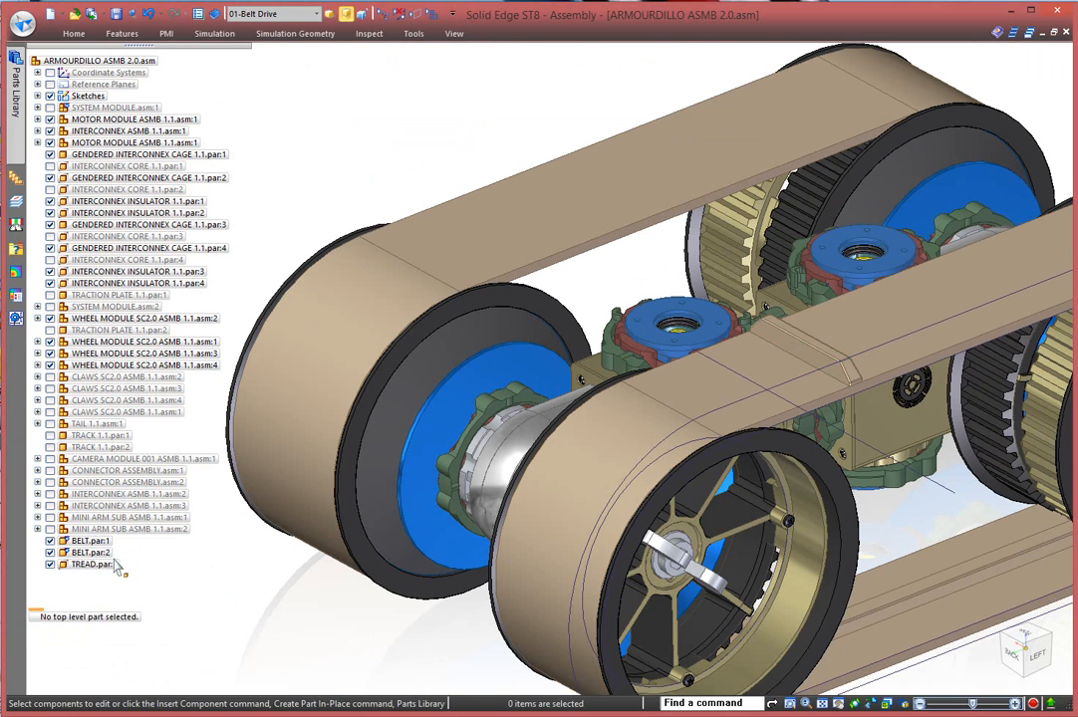
Change the tread's Path relationship to BELT.par:2 from floating to a fixed offset and flip its direction.
left_click(100, 565)
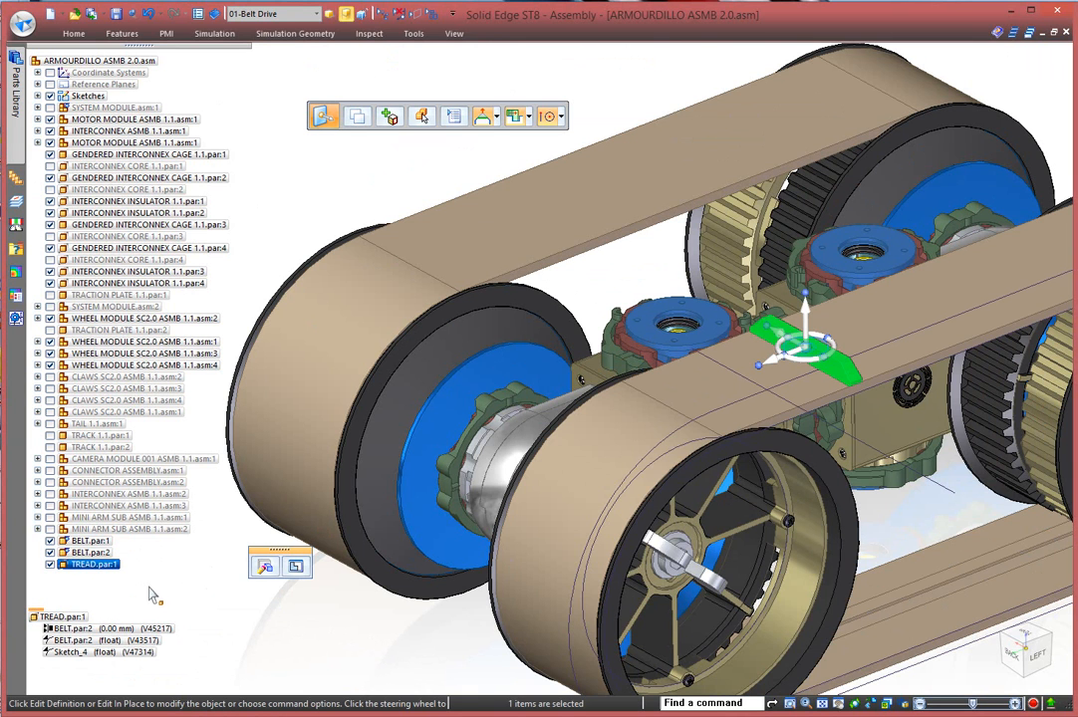
left_click(141, 640)
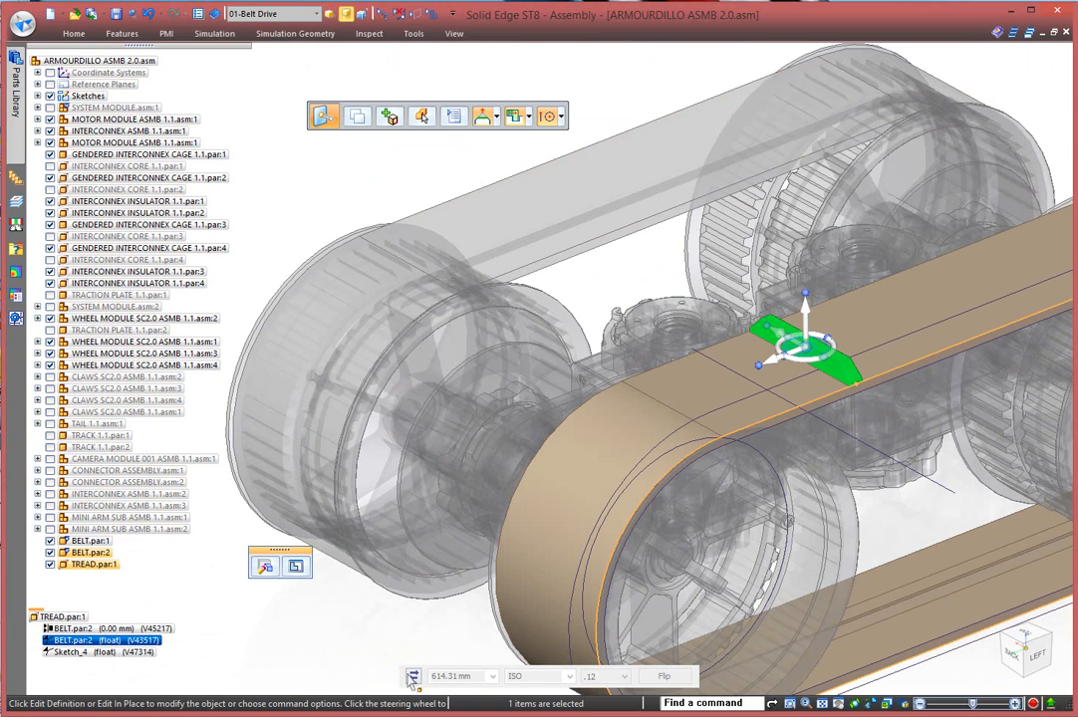
left_click(412, 677)
left_click(423, 689)
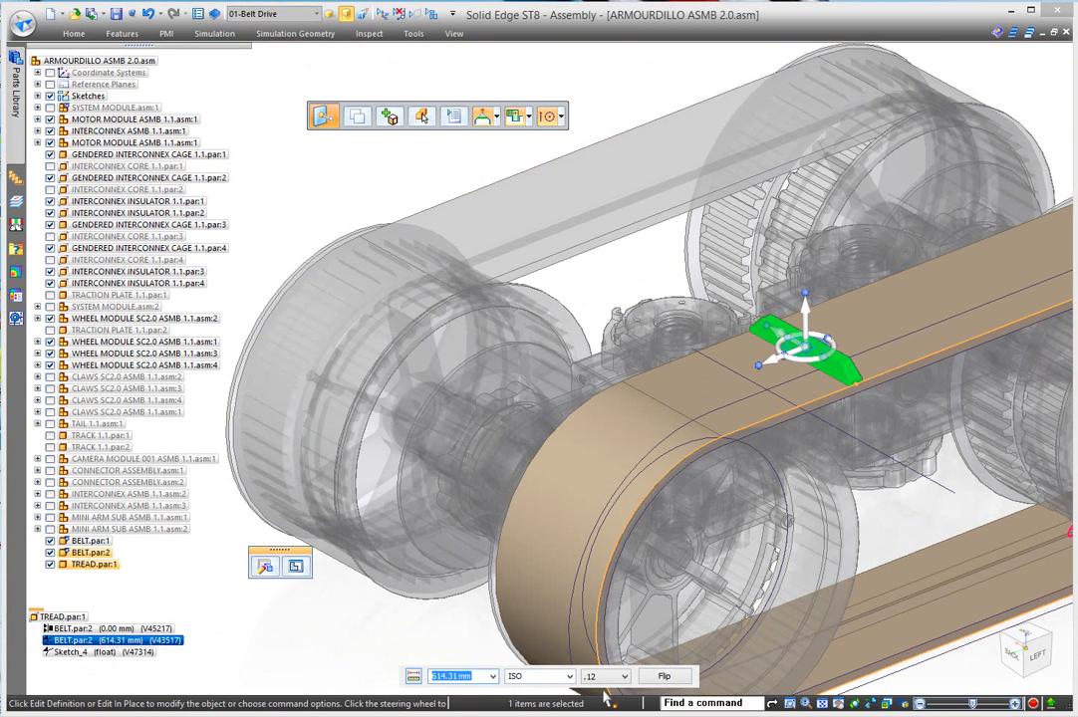
left_click(665, 678)
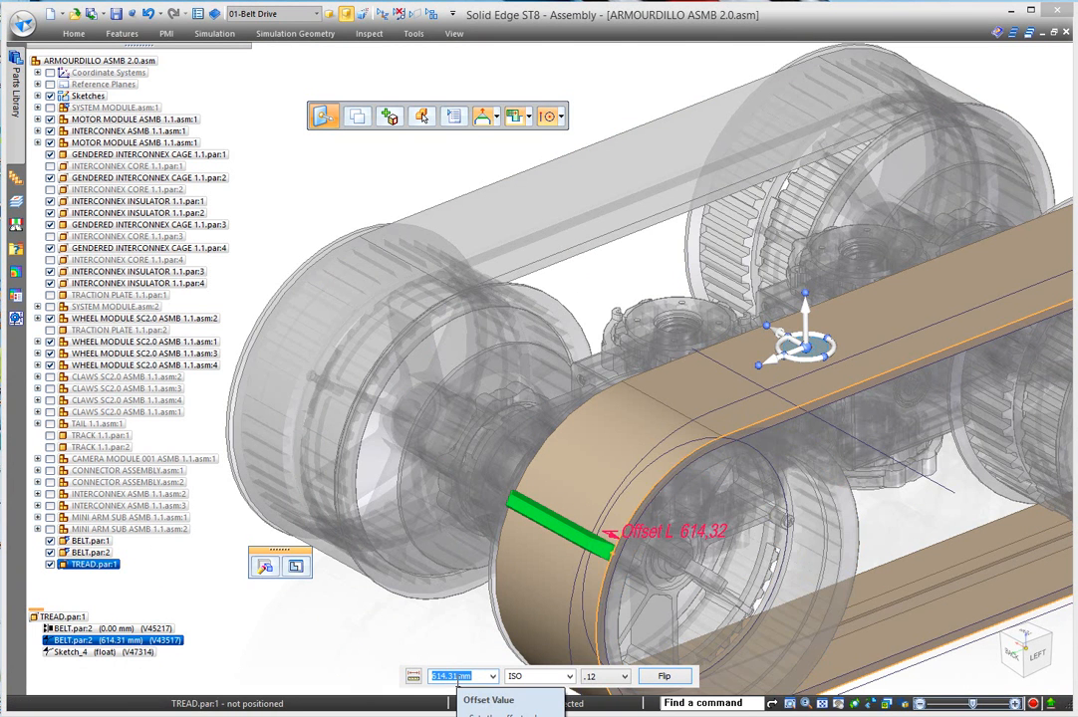
Try a 500 mm offset for the tread along the belt edge and set it to 400 mm.
type("500")
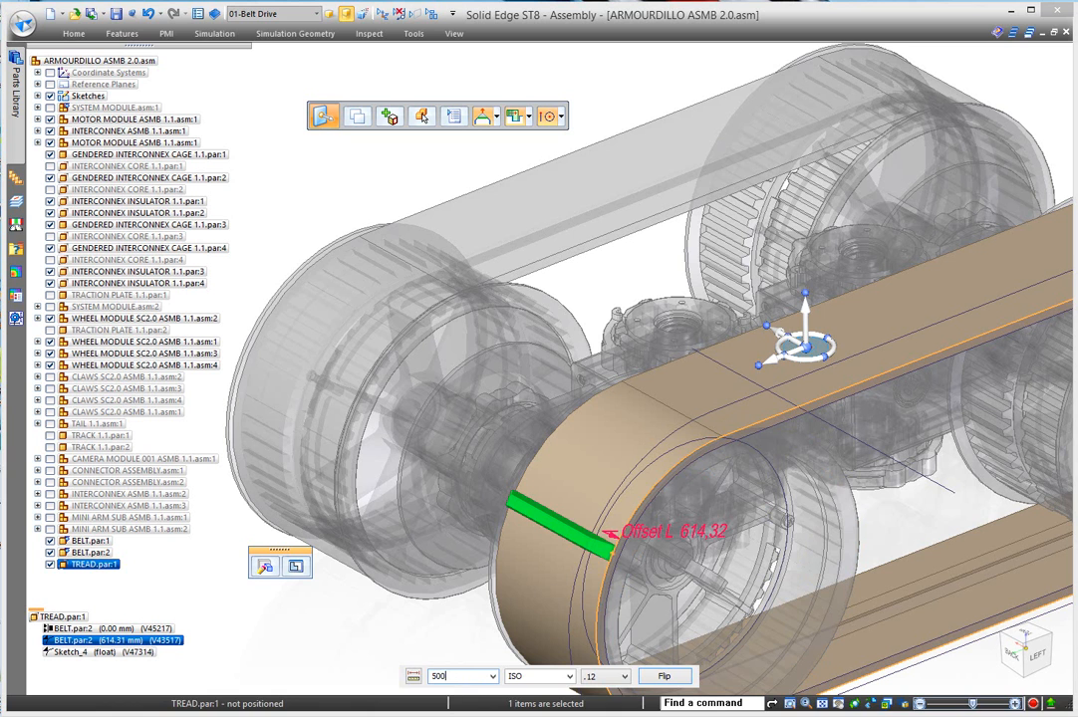
key("Return")
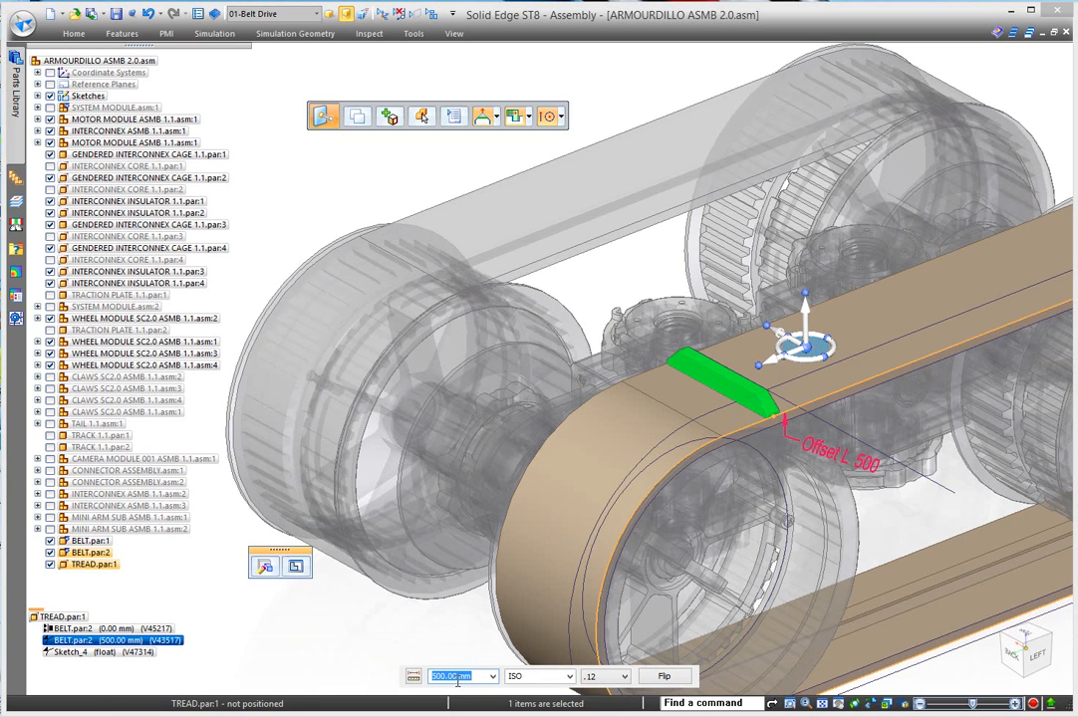
type("400")
key("Return")
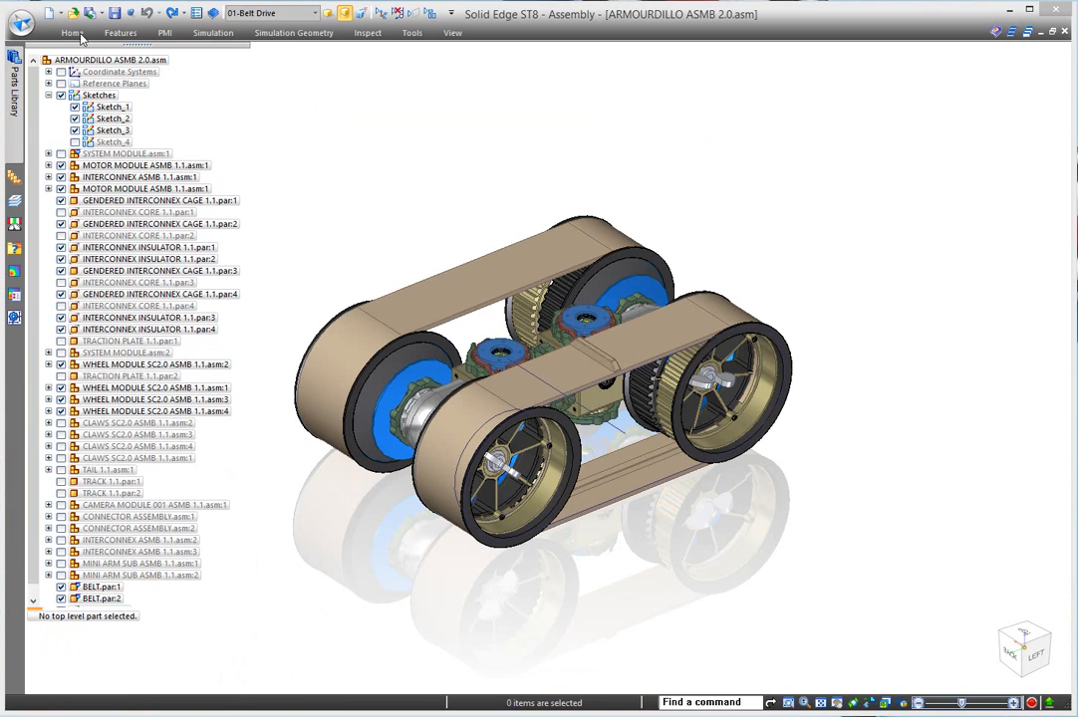
Start a Pattern Along Curve of the tread, using BELT.par:2's outer edge chain as the curve and its endpoint near the wheel as anchor.
left_click(79, 36)
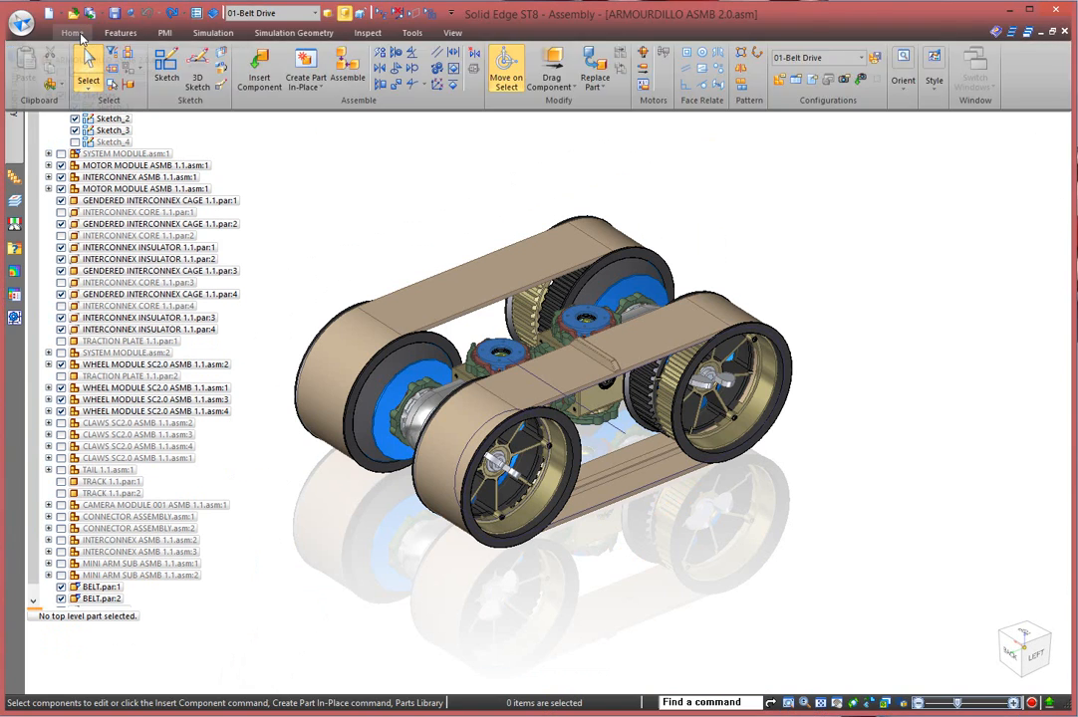
left_click(741, 69)
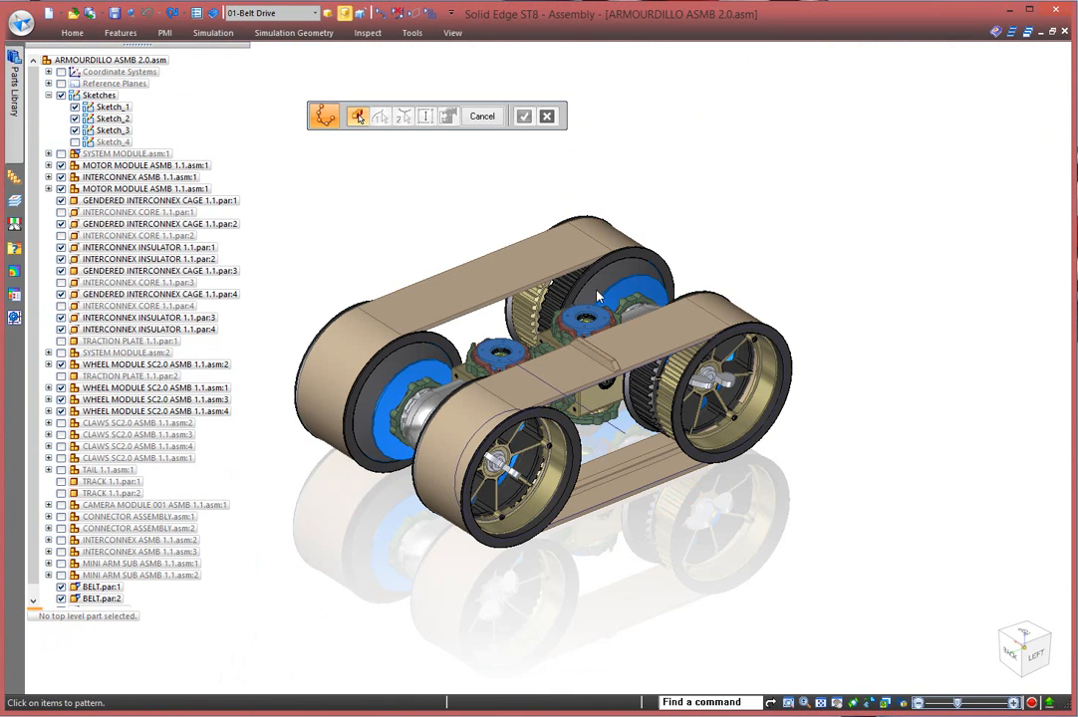
left_click(628, 356)
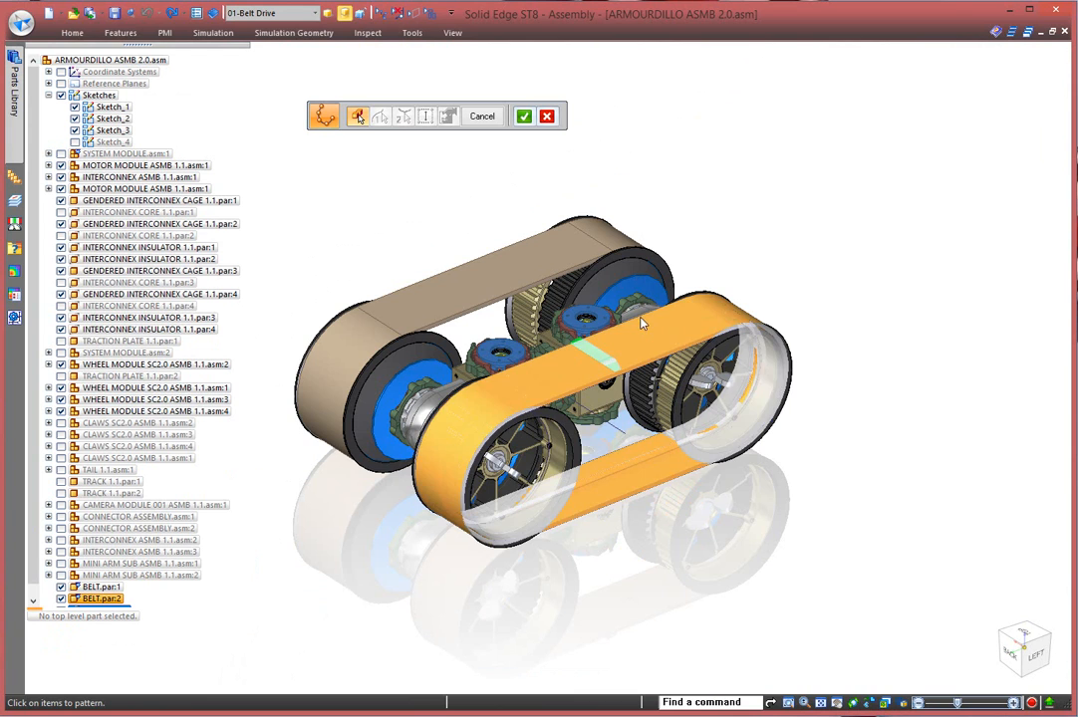
scroll(638, 368, "up", 5)
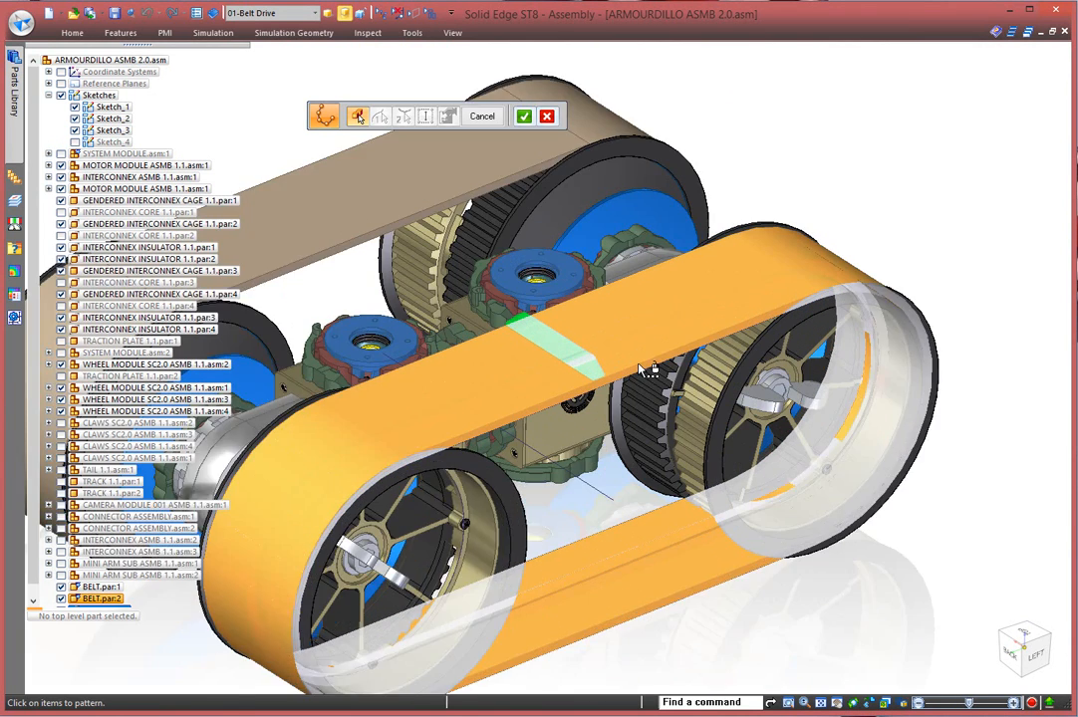
scroll(628, 367, "up", 2)
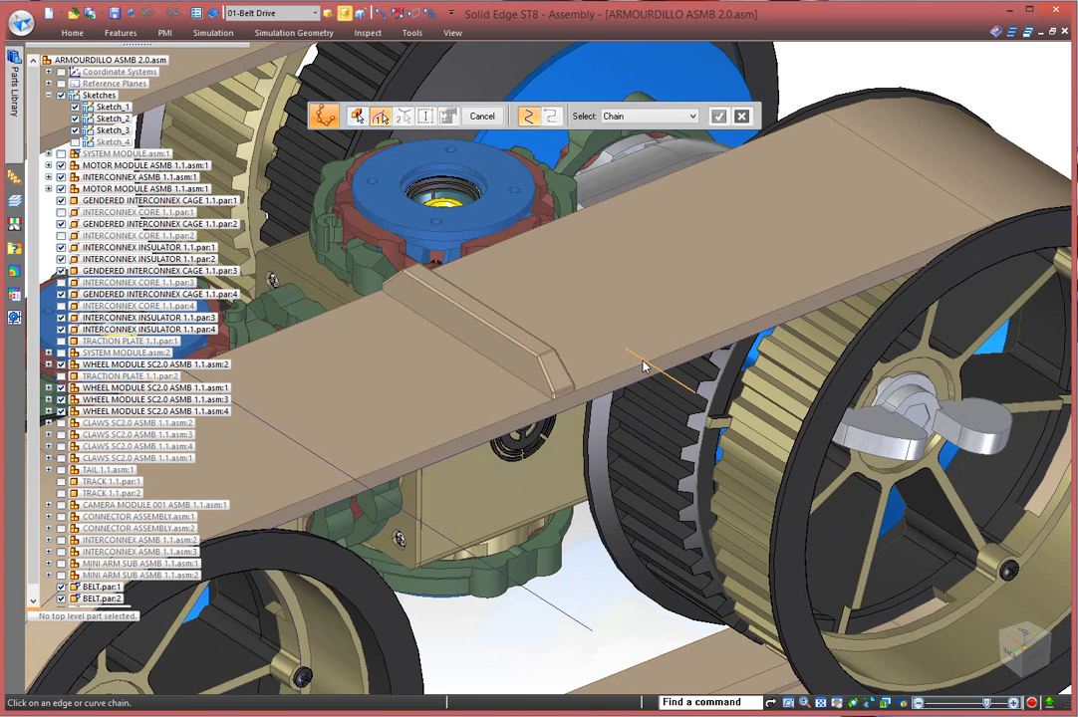
left_click(627, 376)
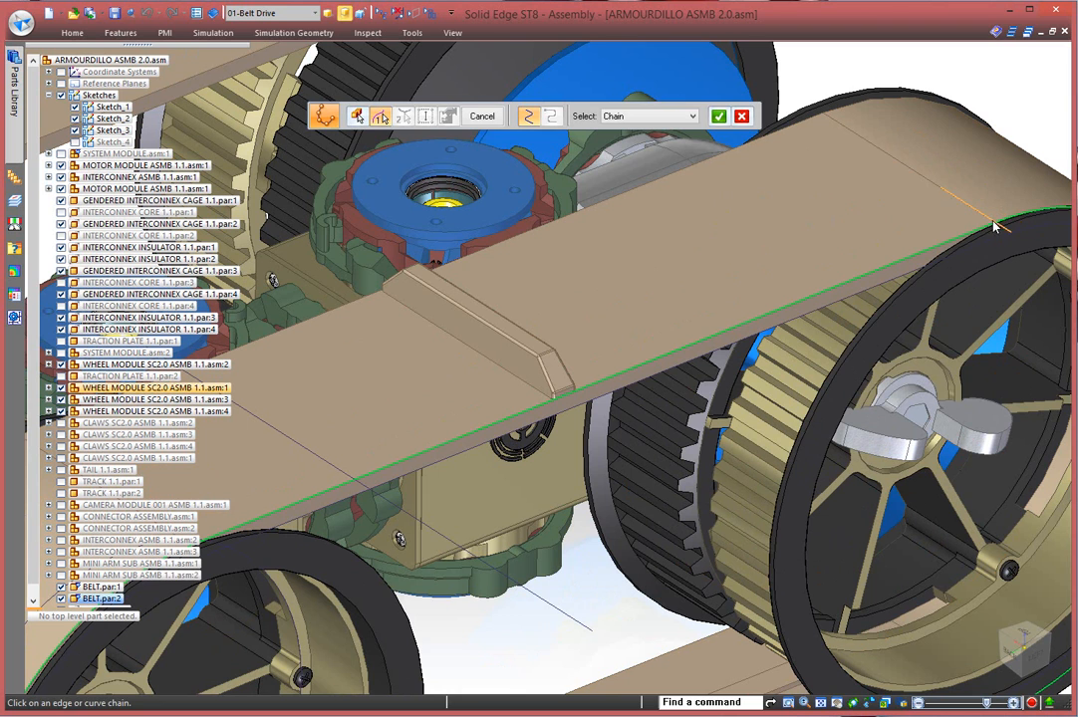
right_click(1006, 83)
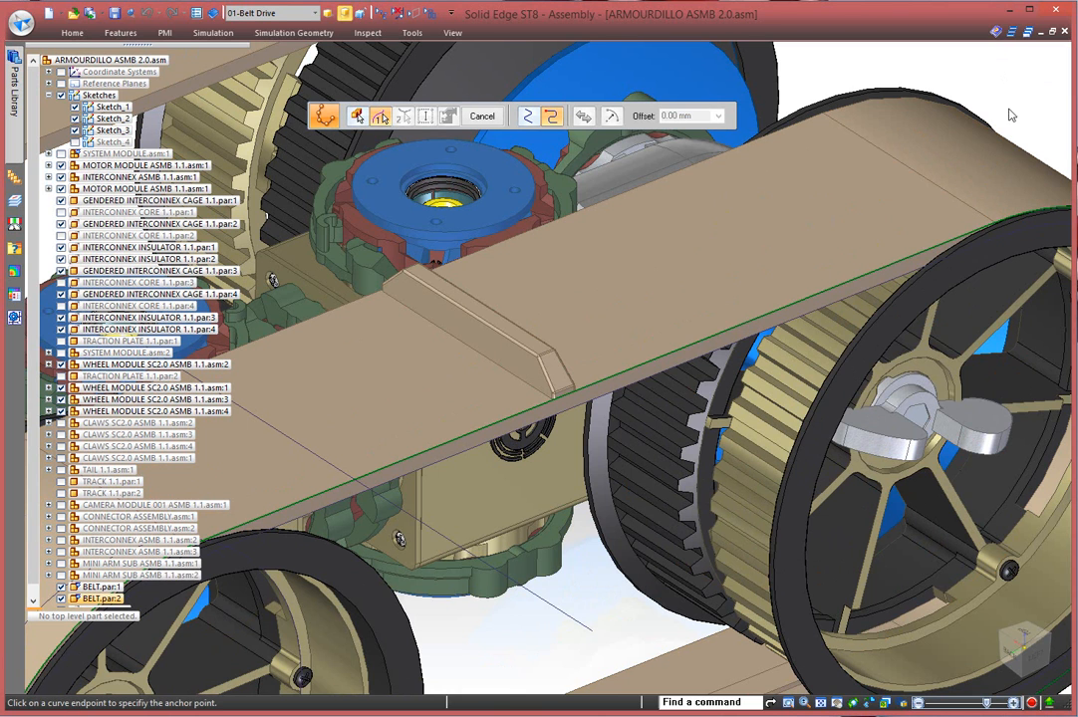
left_click(996, 227)
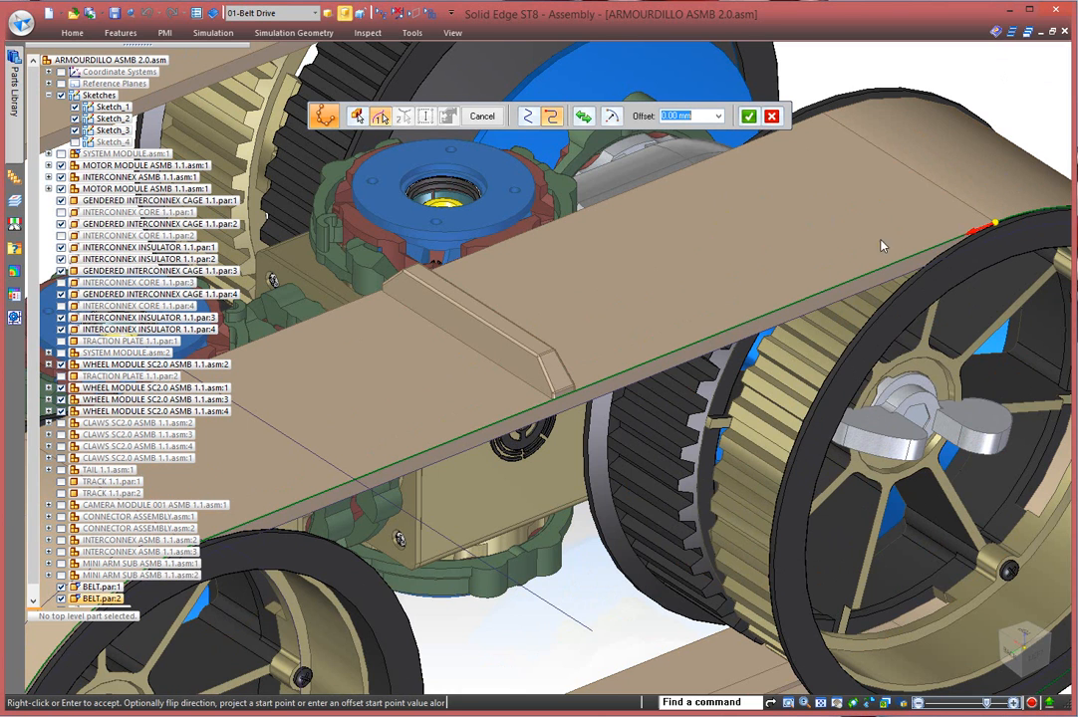
Project the pattern's start point from the midpoint of the tread's lower end edge onto the belt curve and accept it.
left_click(612, 117)
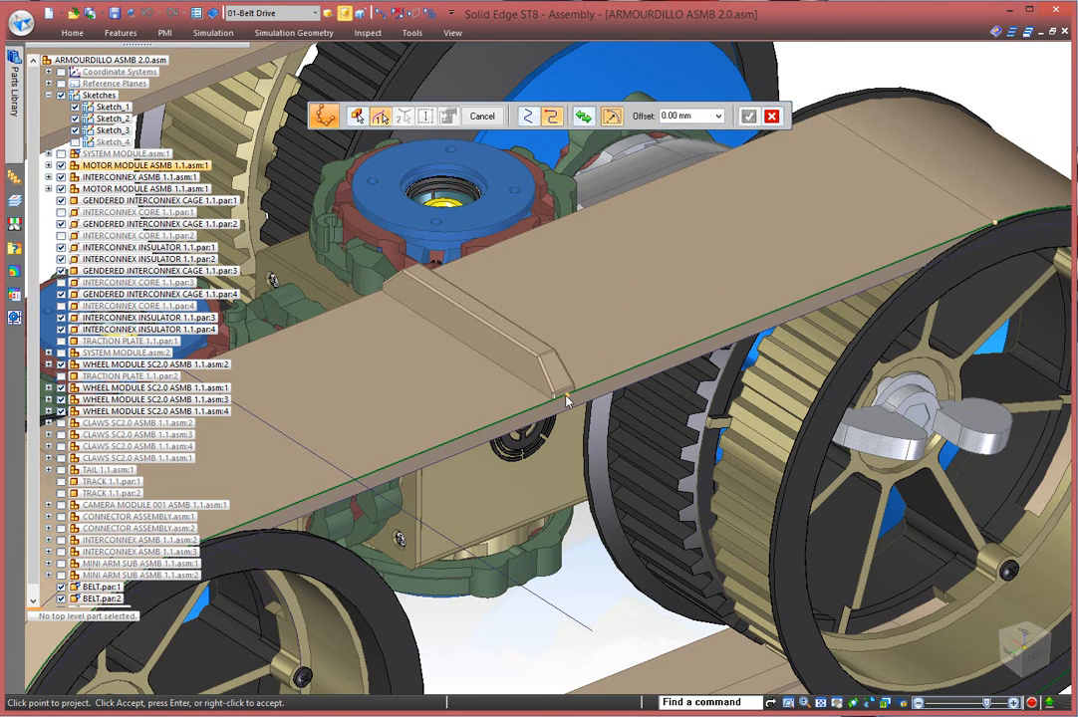
scroll(562, 400, "up", 3)
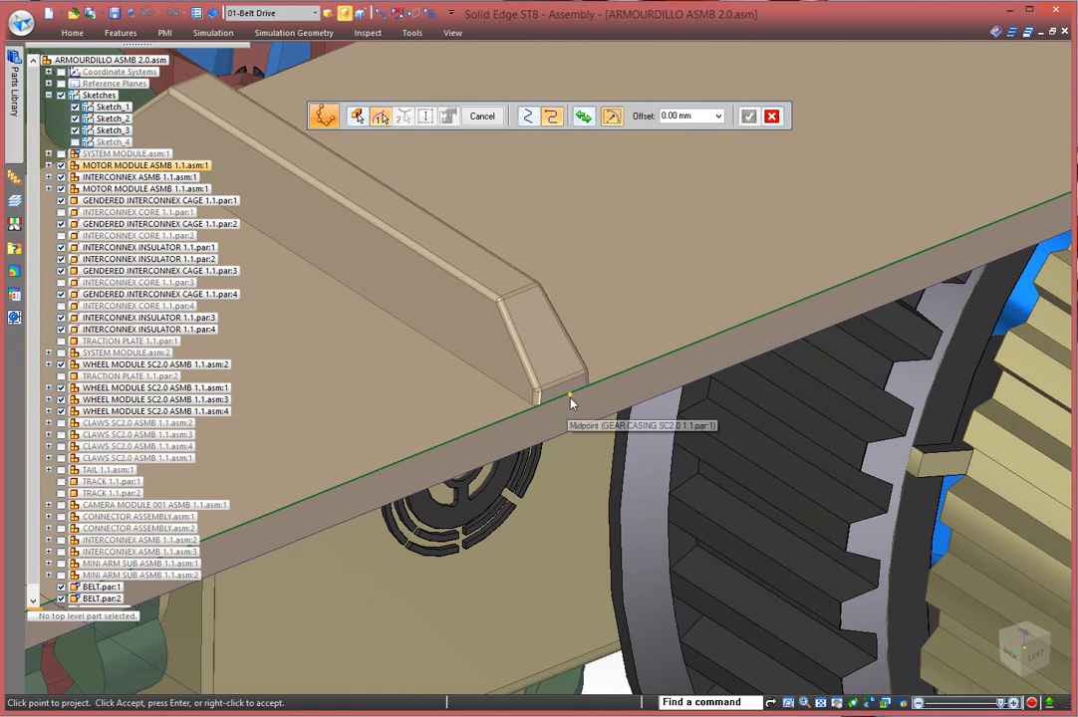
mouse_move(568, 401)
middle_mouse_down()
mouse_move(588, 391)
mouse_move(585, 406)
mouse_move(663, 433)
middle_mouse_up()
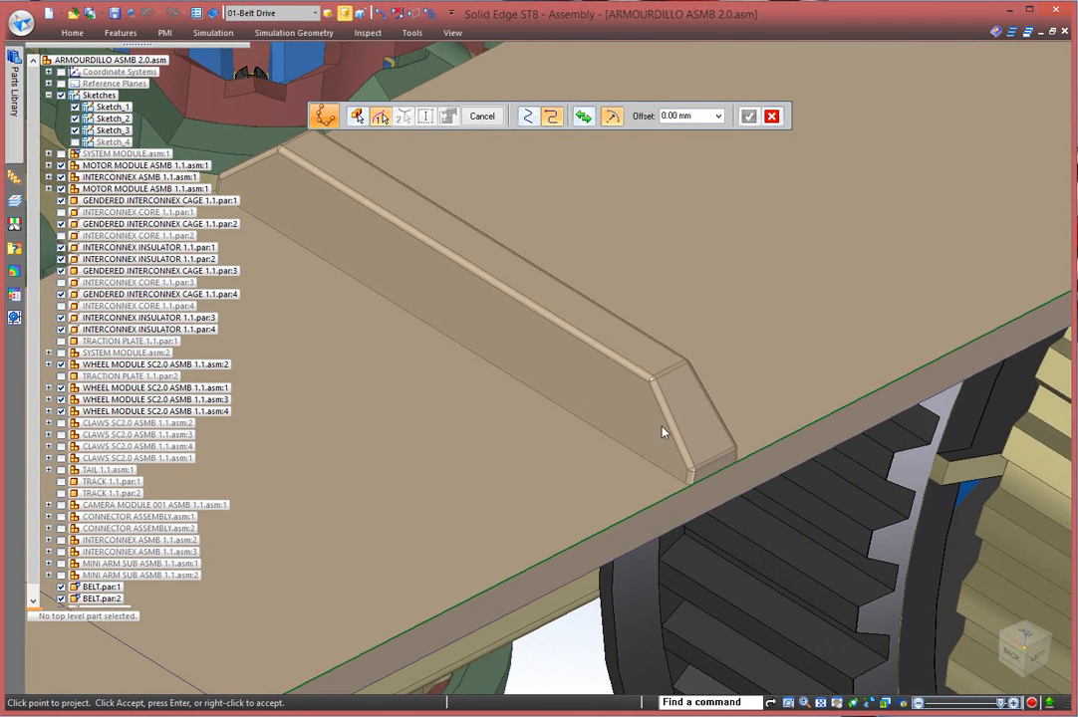
left_click(717, 480)
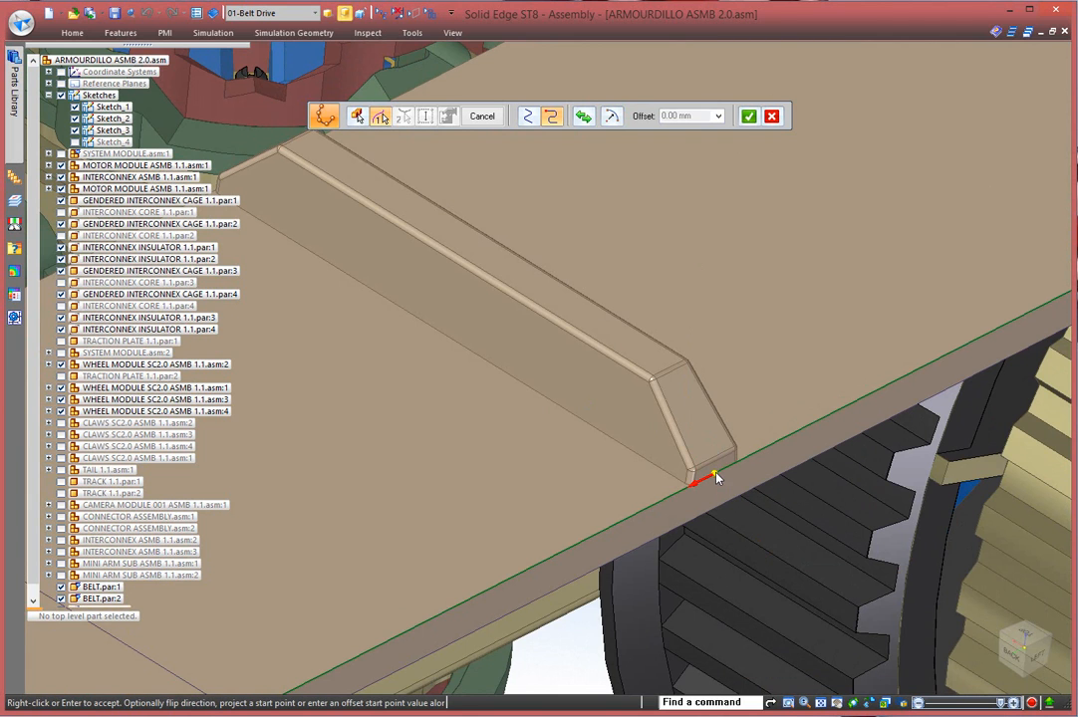
left_click(748, 116)
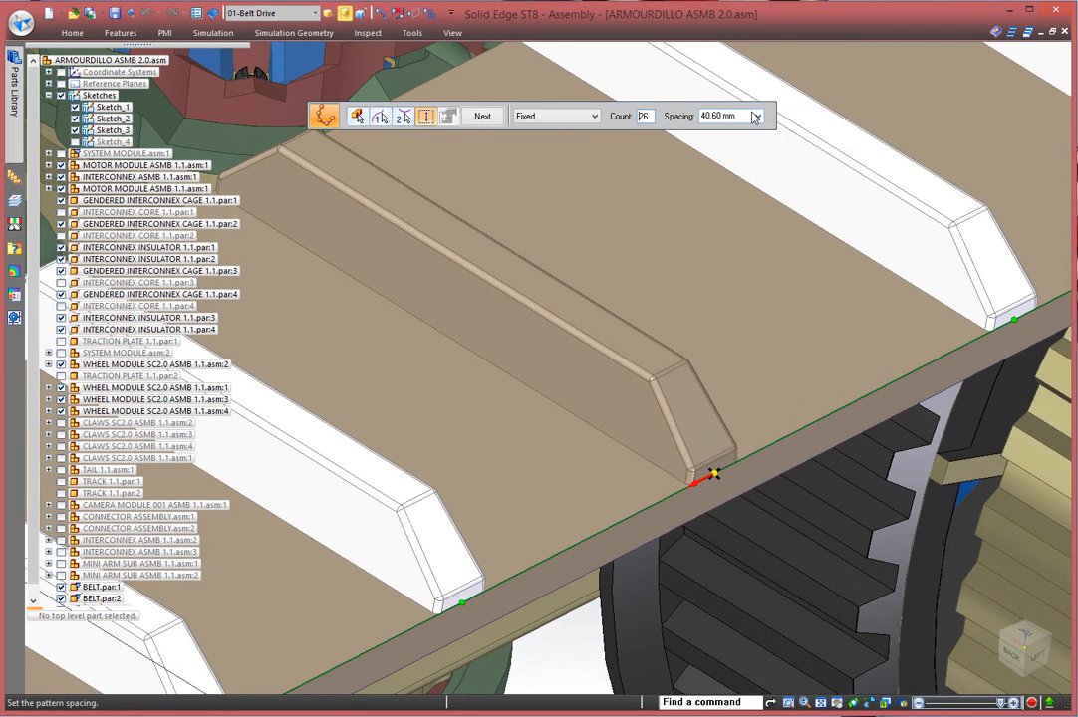
Add the sketch line crossing between the belts as the pattern's second curve and finish the pattern with 26 treads at fixed 40.60 mm spacing.
scroll(742, 344, "down", 5)
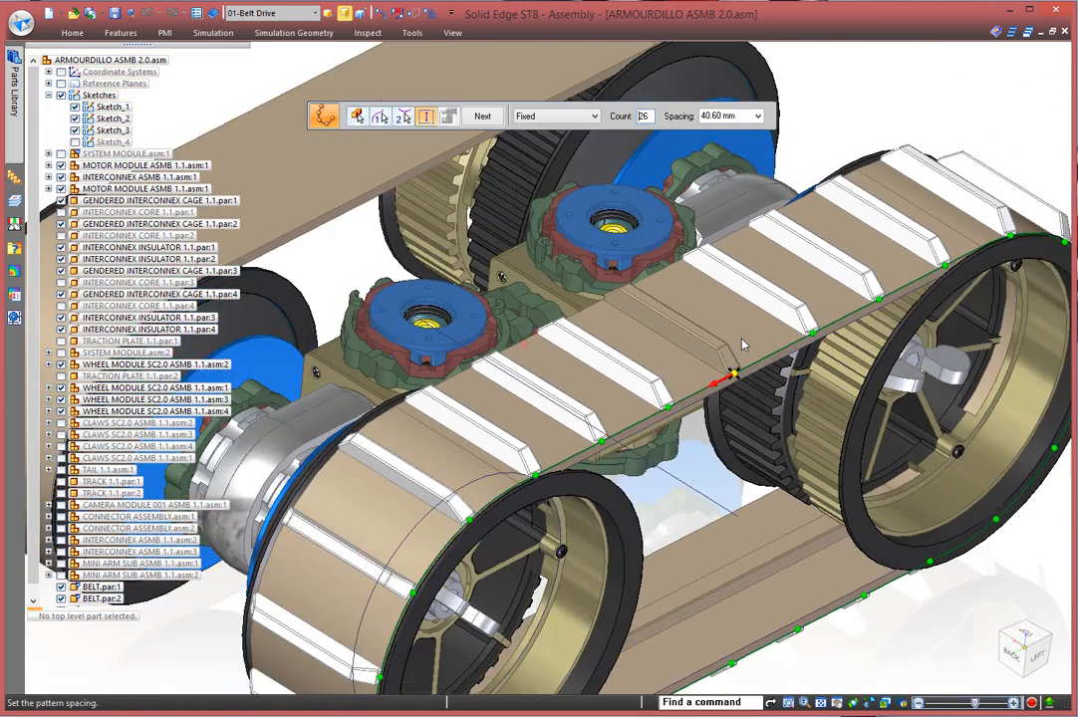
scroll(742, 344, "down", 2)
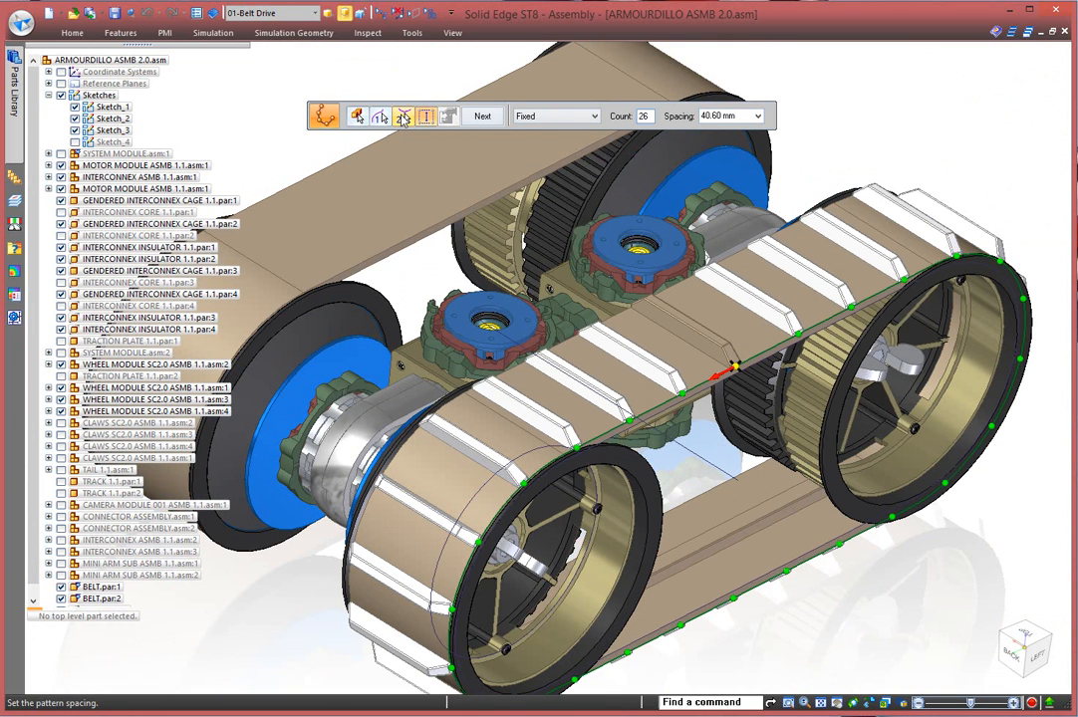
left_click(404, 118)
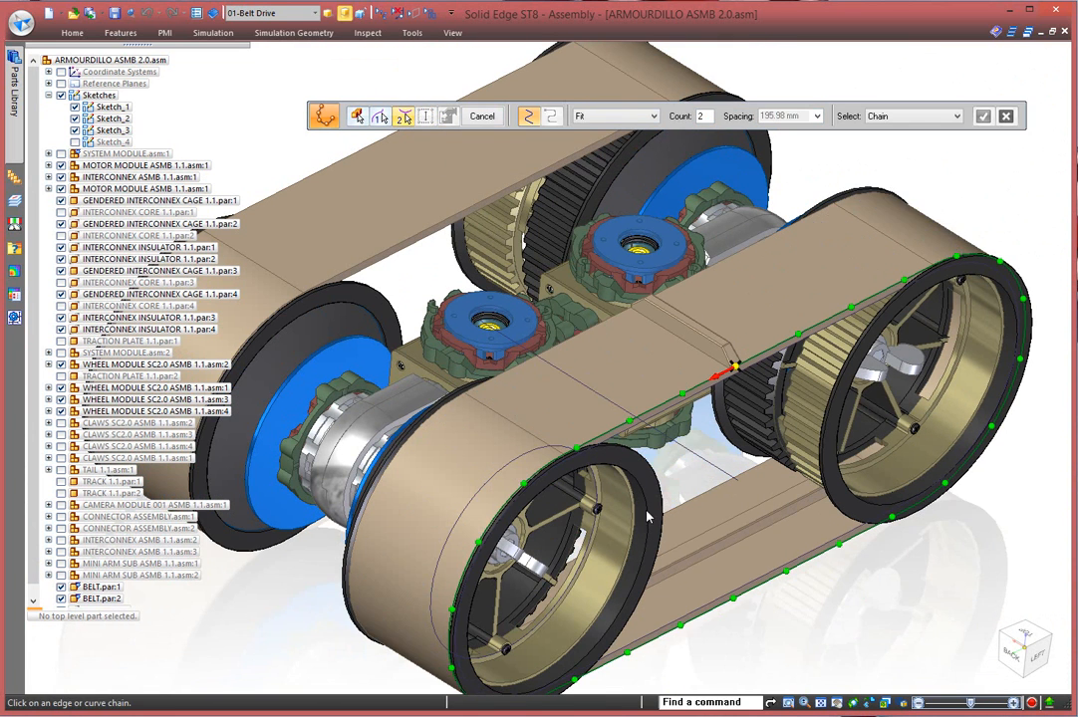
left_click(733, 468)
right_click(733, 461)
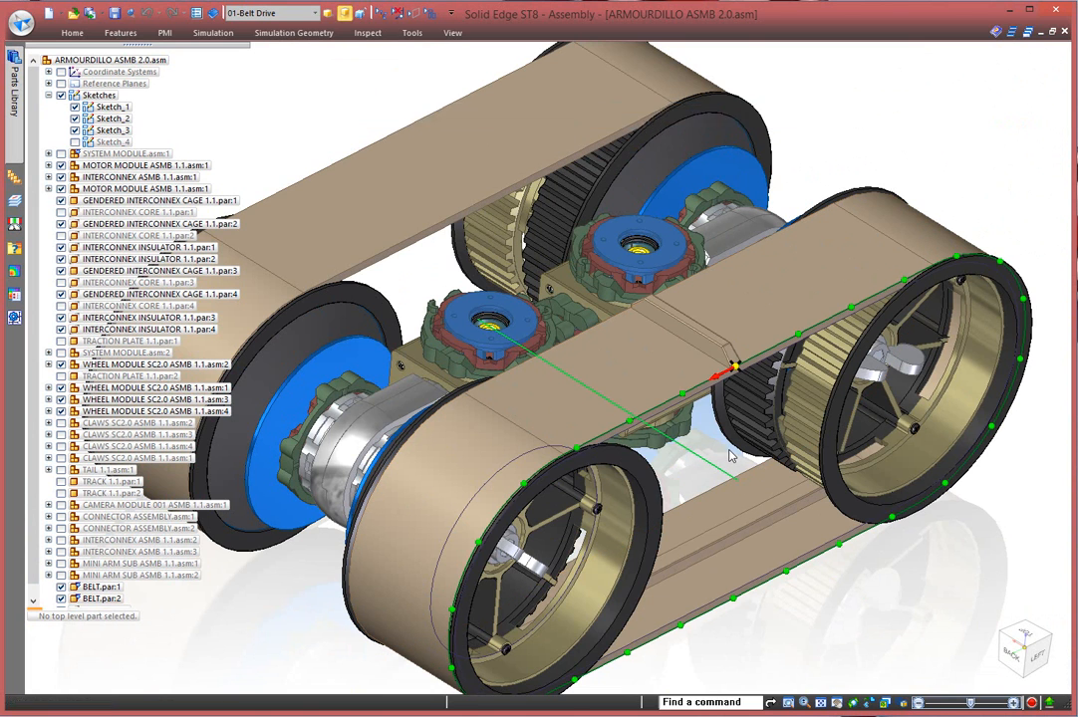
left_click(702, 458)
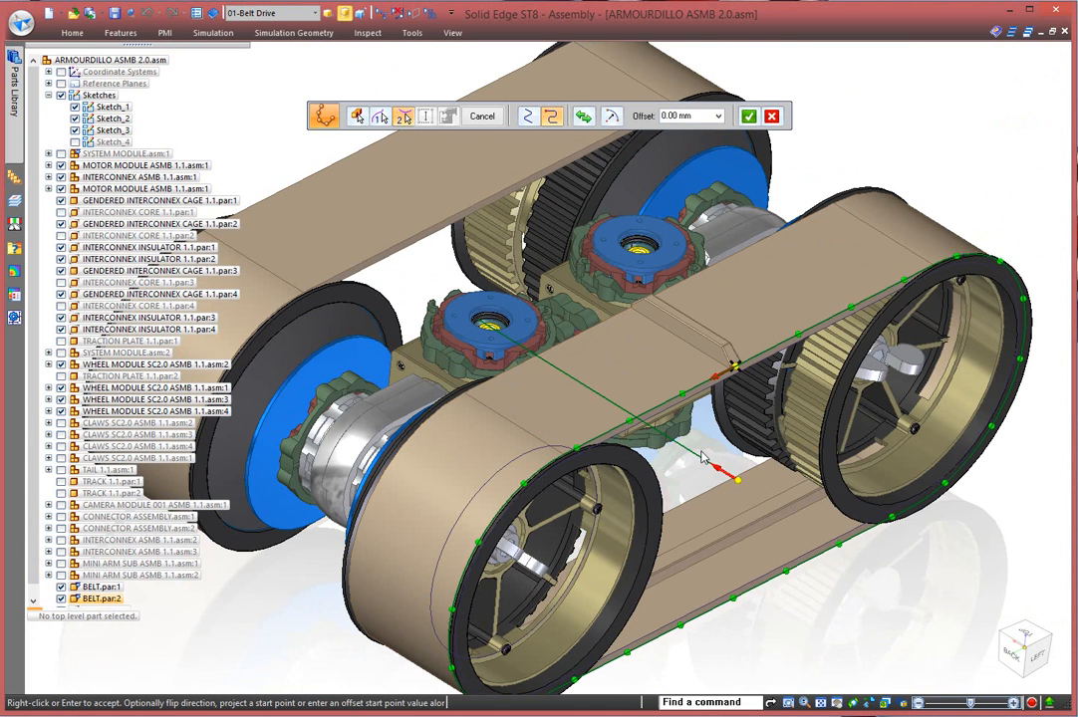
left_click(748, 116)
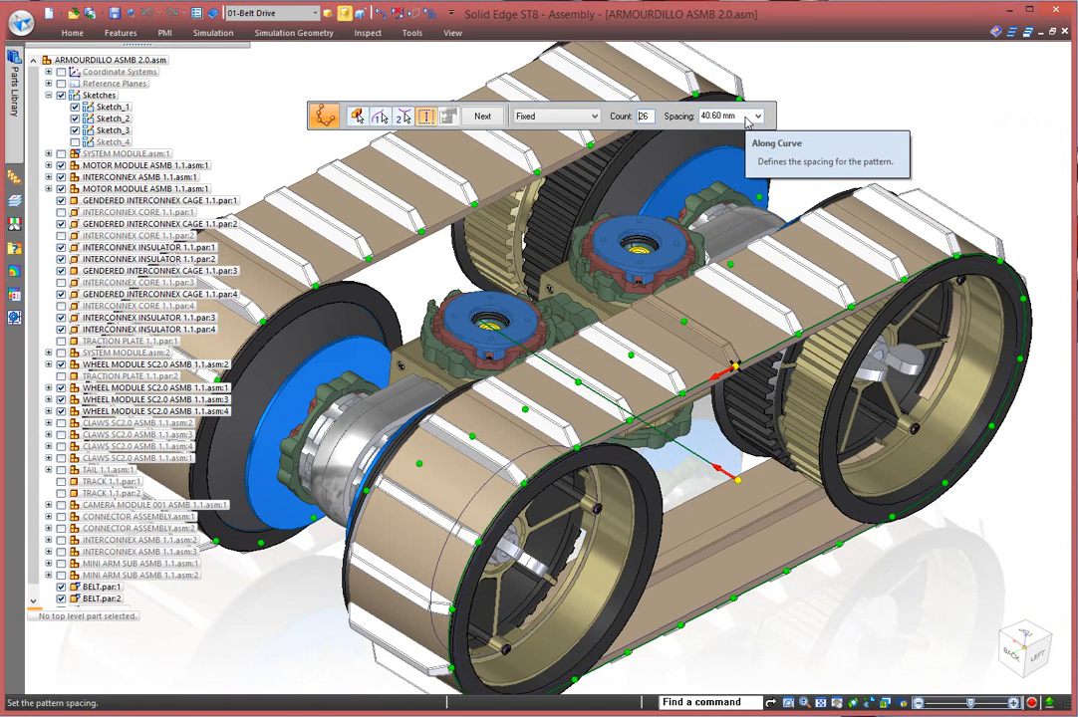
left_click(482, 118)
left_click(489, 113)
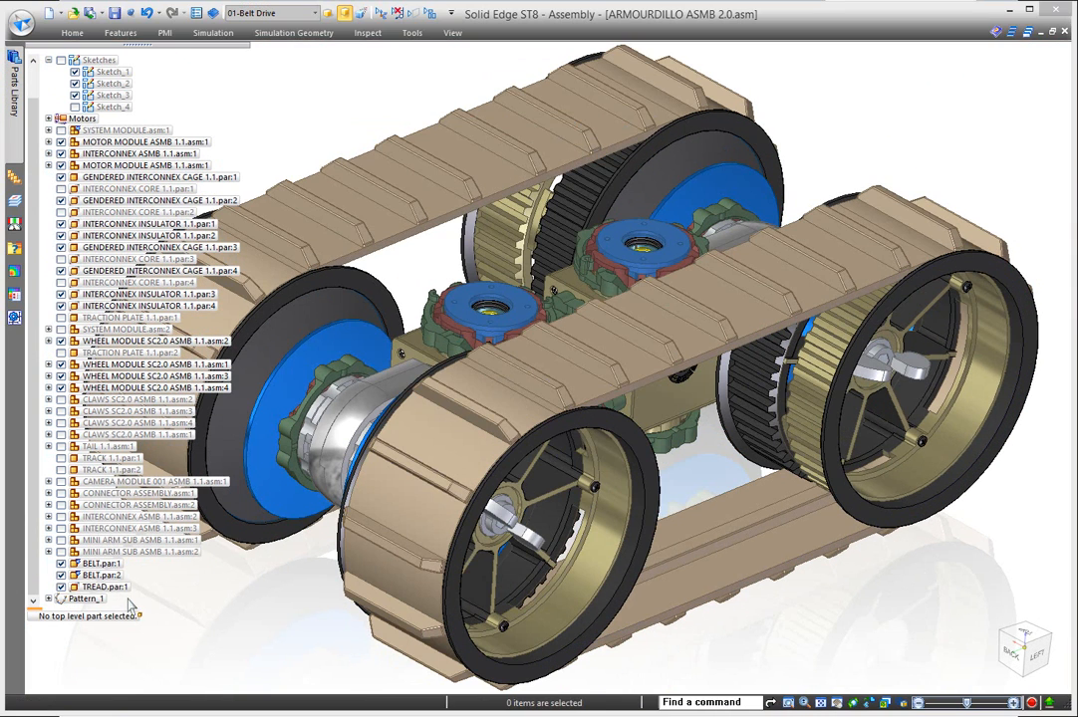
Link the tread's path offset variable V43517 to the formula DriveWheels in the Variable Table, and close the table.
left_click(115, 588)
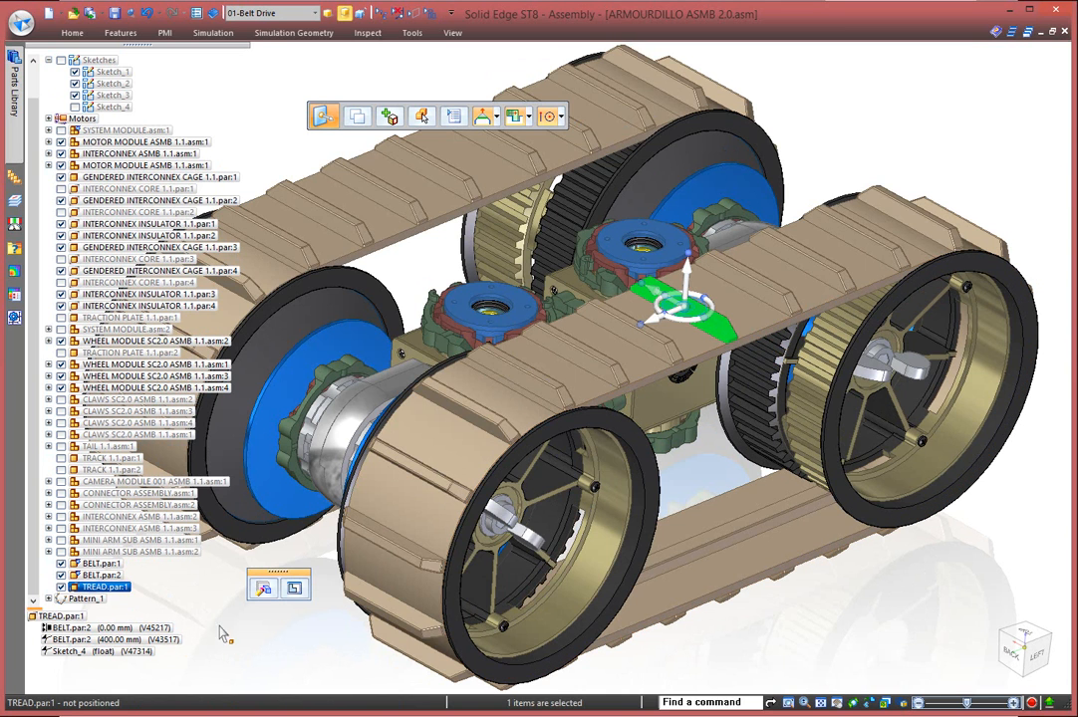
left_click(410, 33)
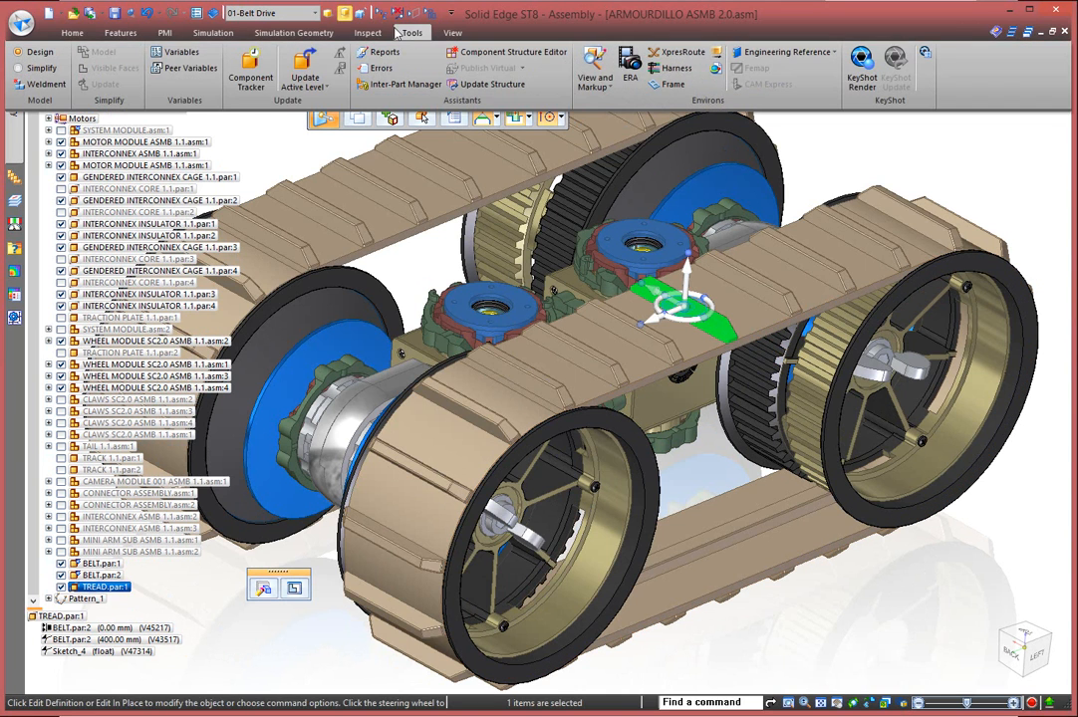
left_click(160, 47)
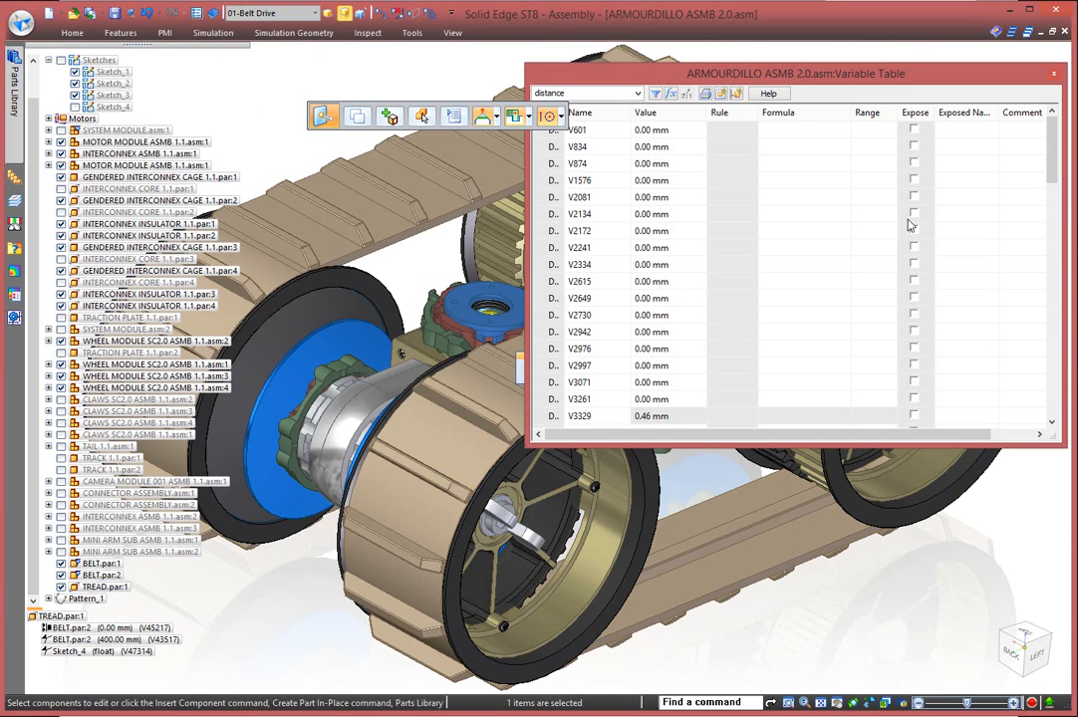
left_click_drag(1046, 179, 1065, 335)
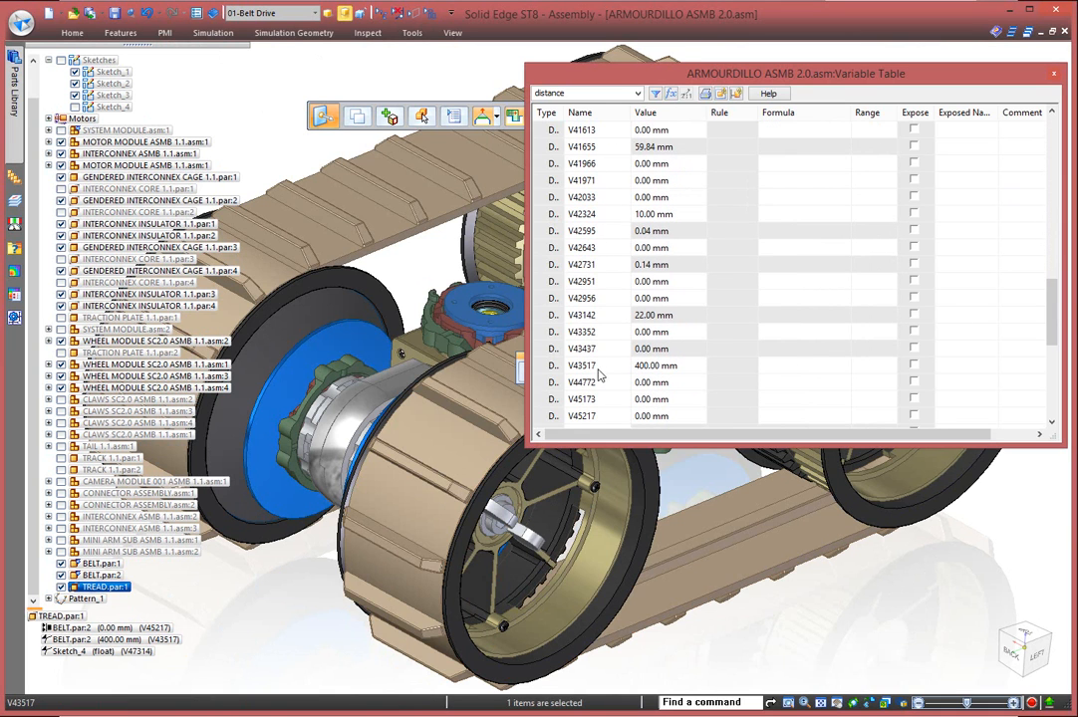
left_click(778, 367)
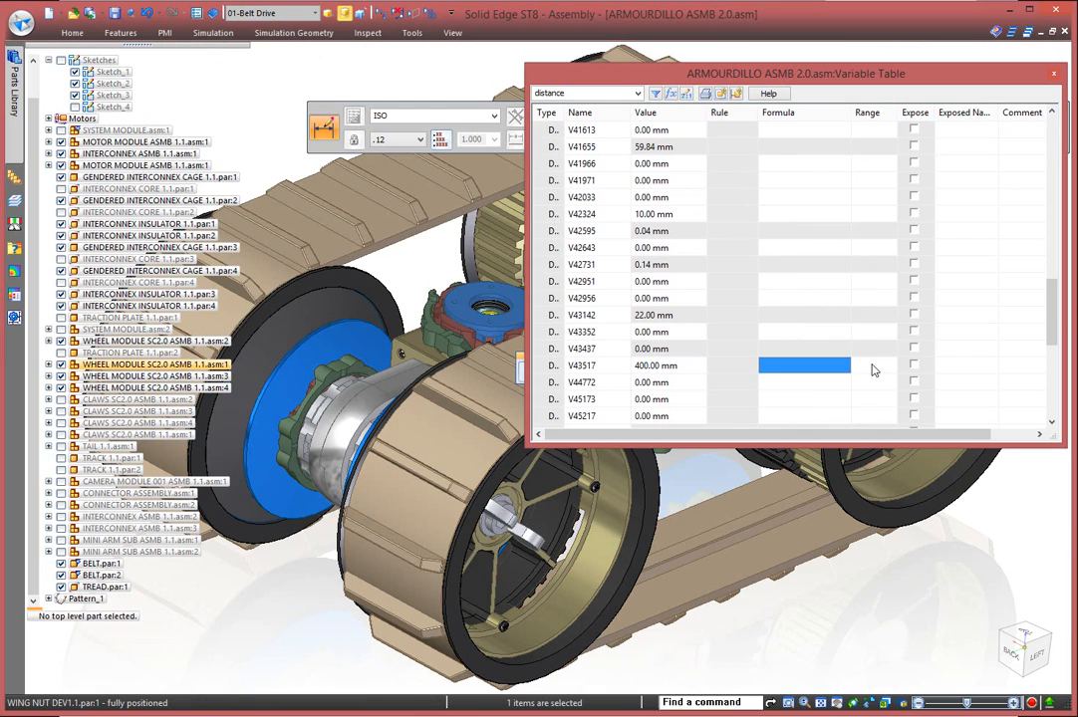
type("DriveWheels")
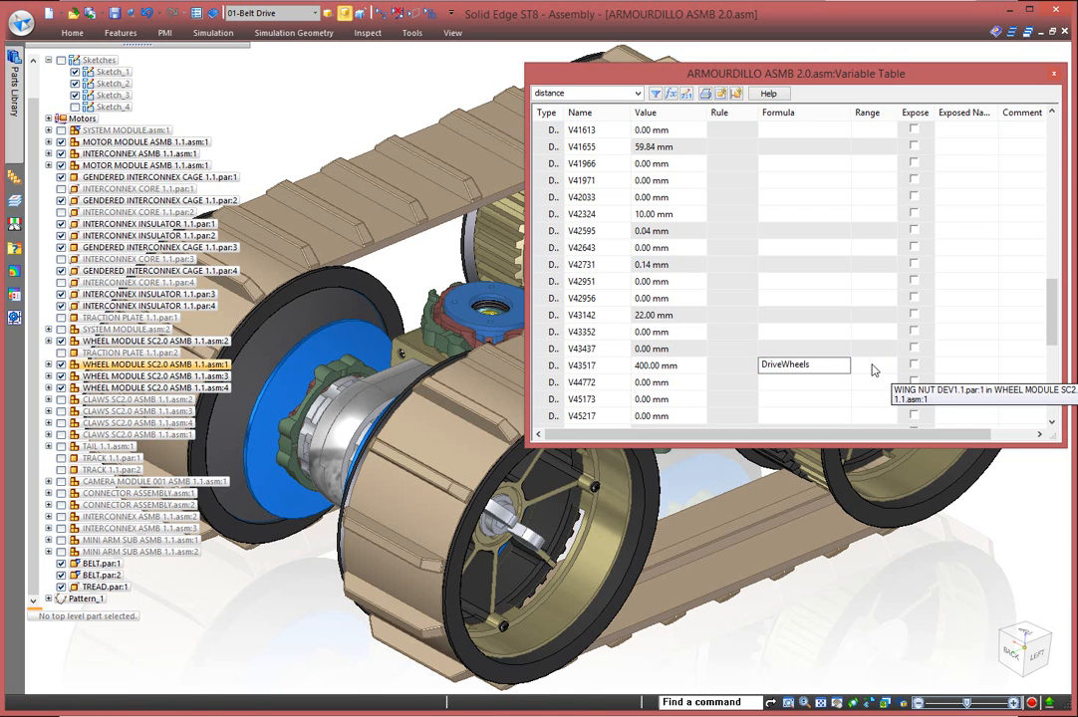
key("Return")
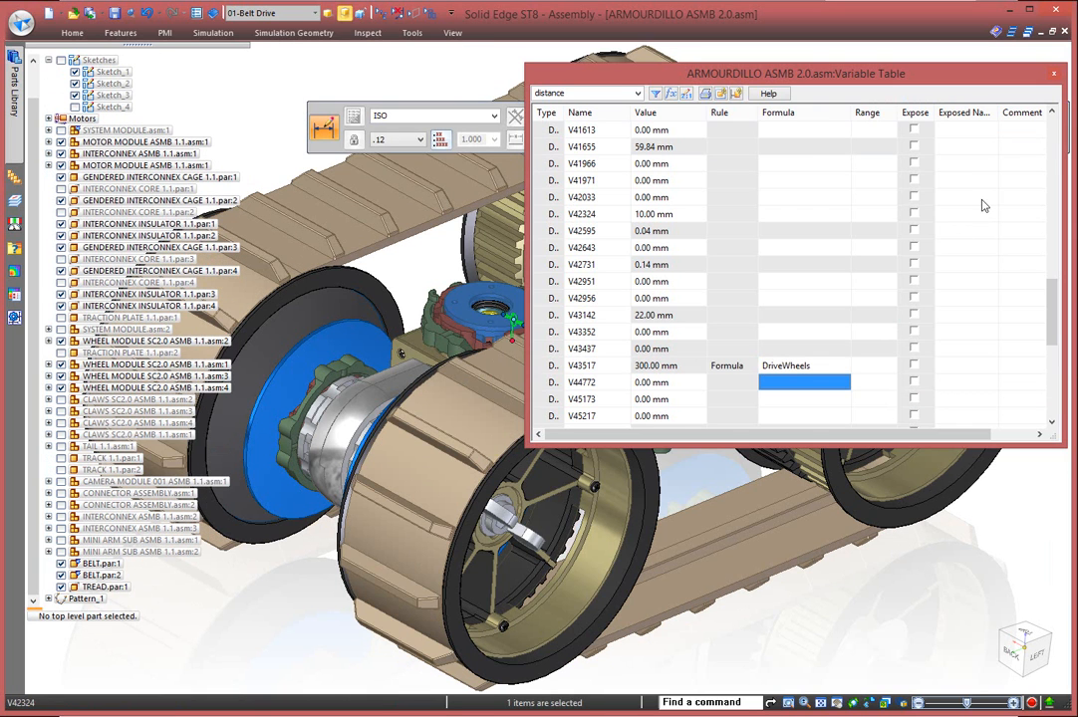
left_click(1053, 72)
Start a Variable Table Motor and assign it the DriveWheels variable.
left_click(72, 33)
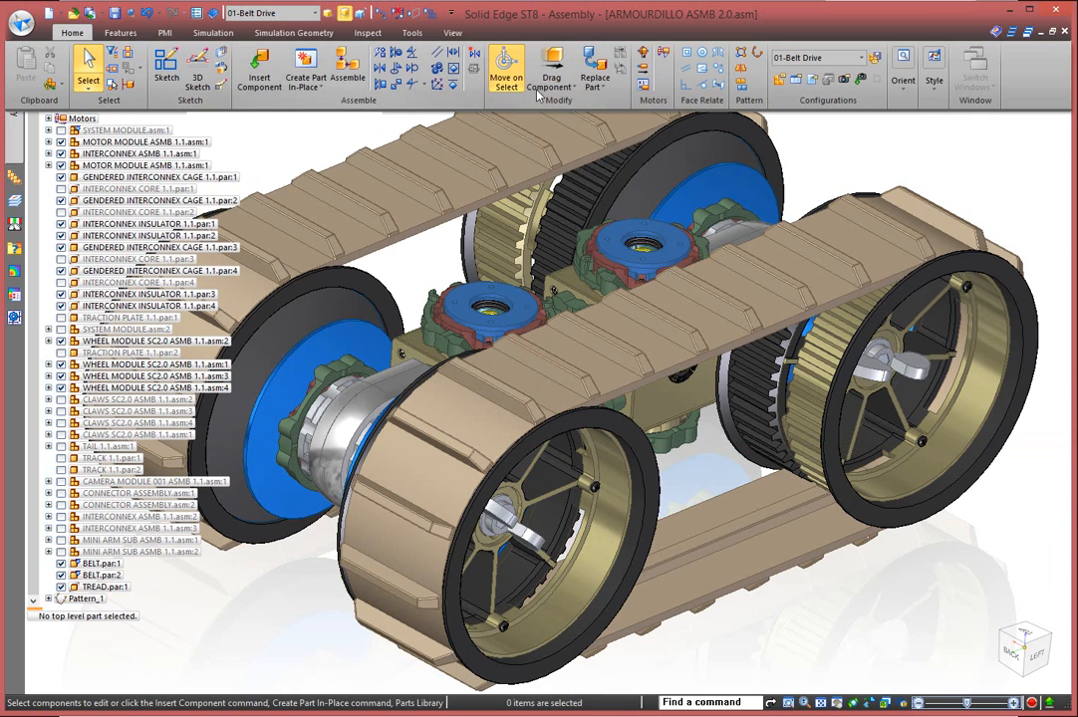
left_click(642, 87)
left_click(794, 405)
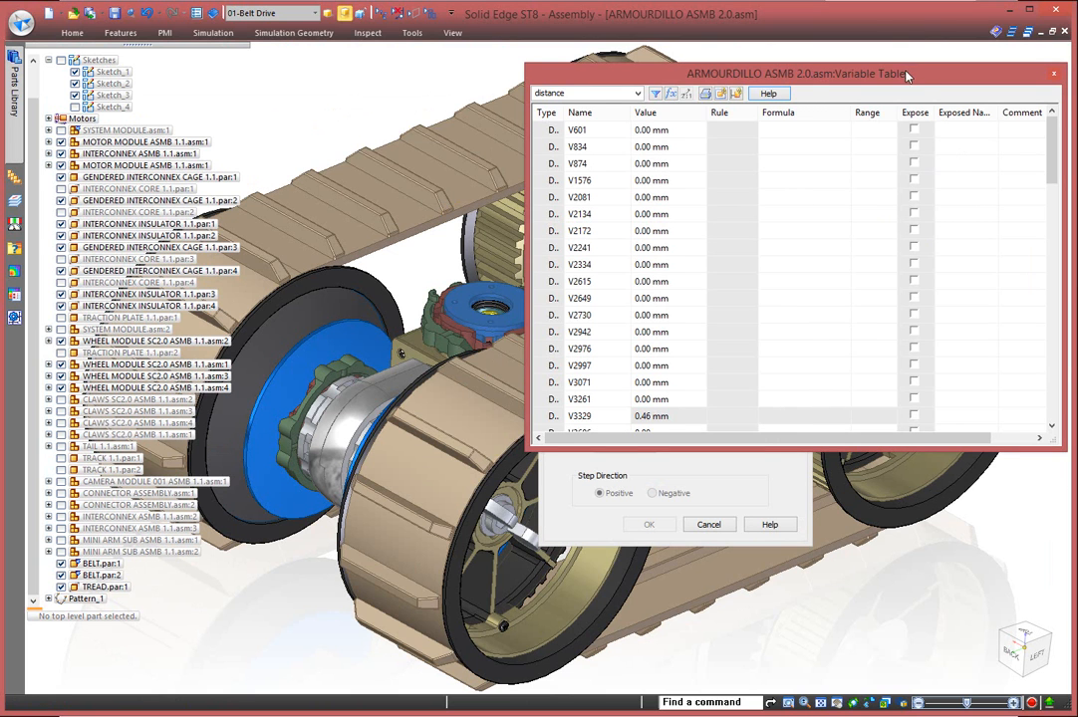
left_click_drag(765, 71, 460, 65)
left_click_drag(600, 176, 600, 211)
scroll(283, 318, "down", 4)
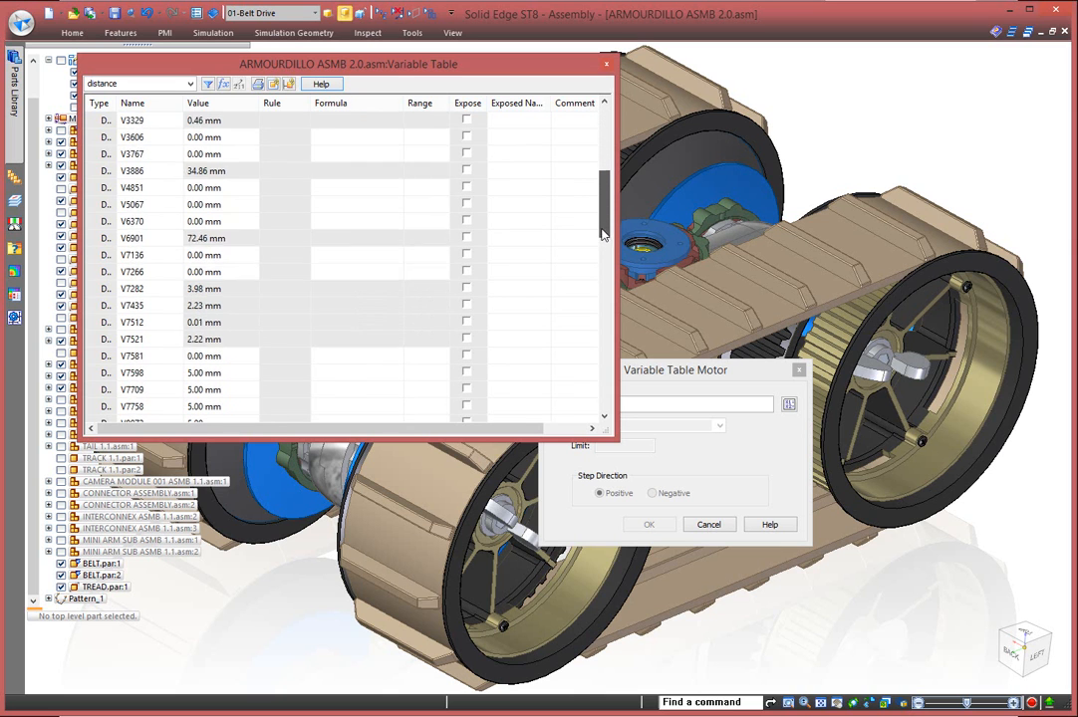
left_click(149, 339)
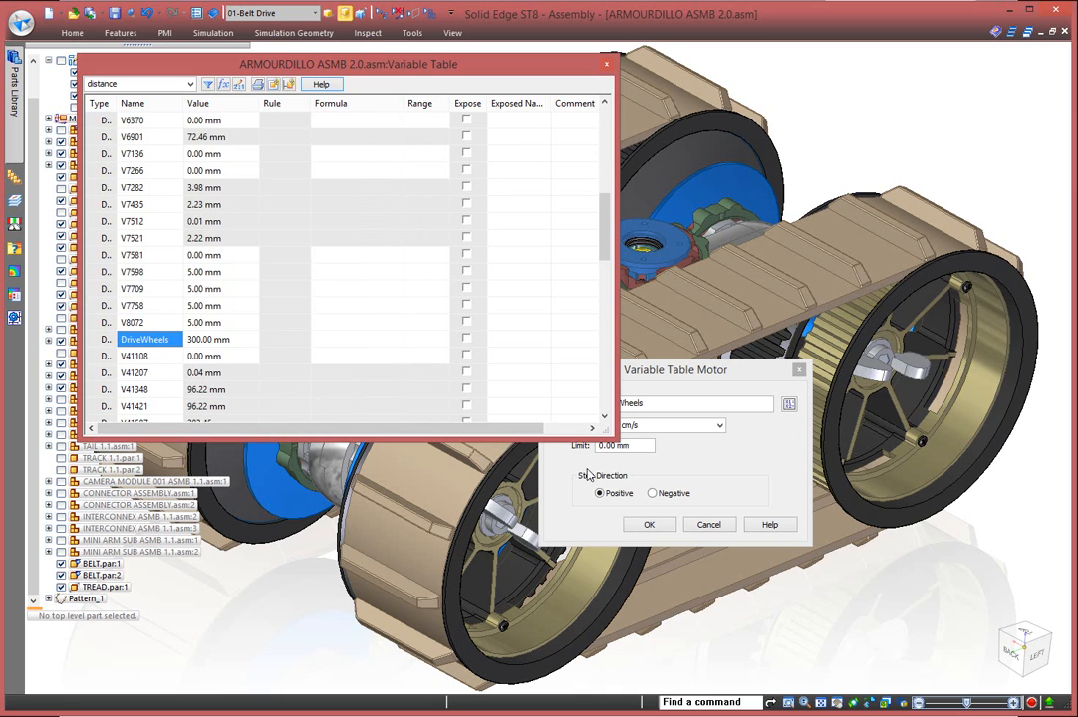
Set the DriveWheels motor's speed to 5.000 cm/s and its limit to 50 mm, and create the motor.
left_click(681, 426)
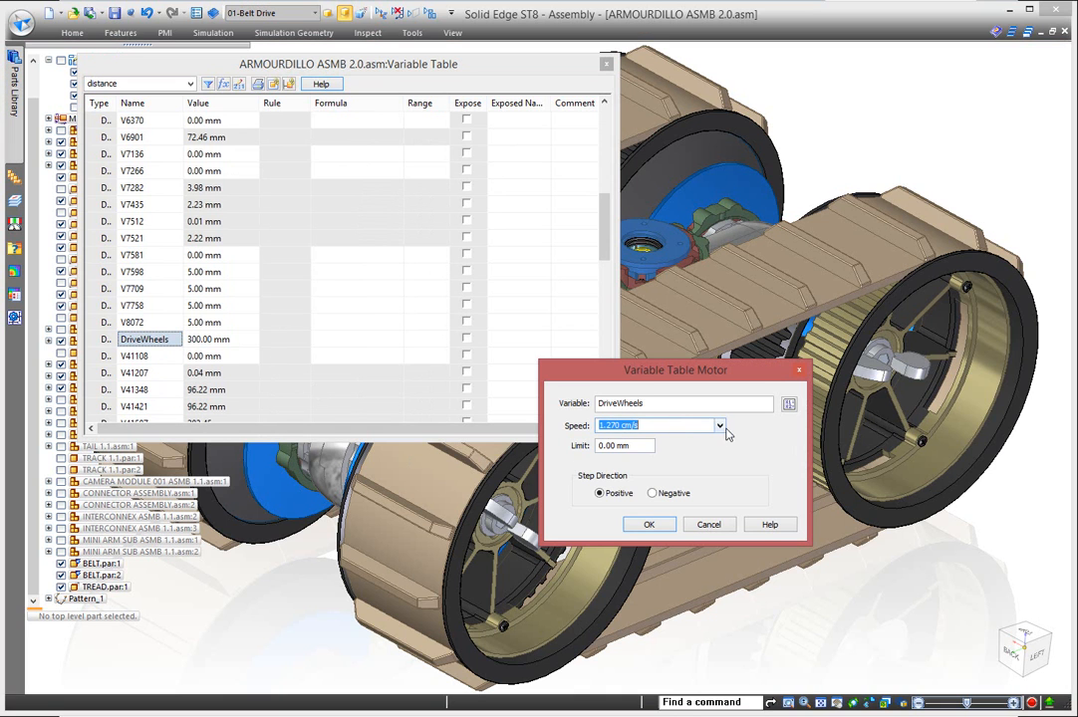
left_click(719, 426)
left_click(648, 440)
left_click(632, 447)
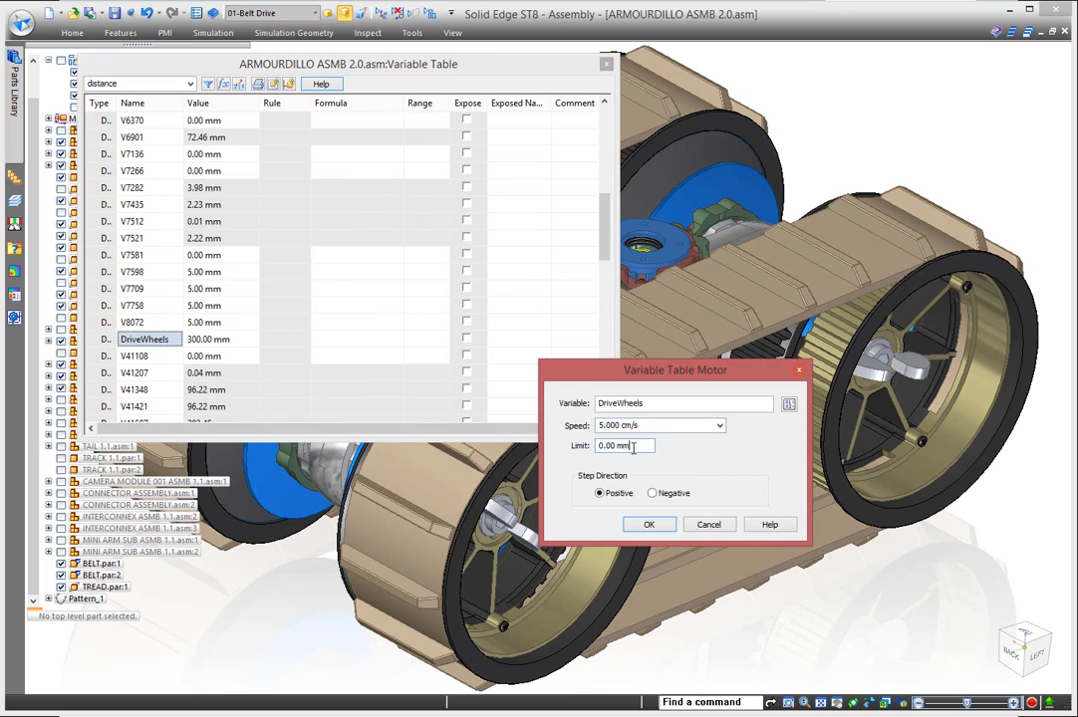
left_click_drag(619, 447, 573, 450)
type("50")
left_click(652, 529)
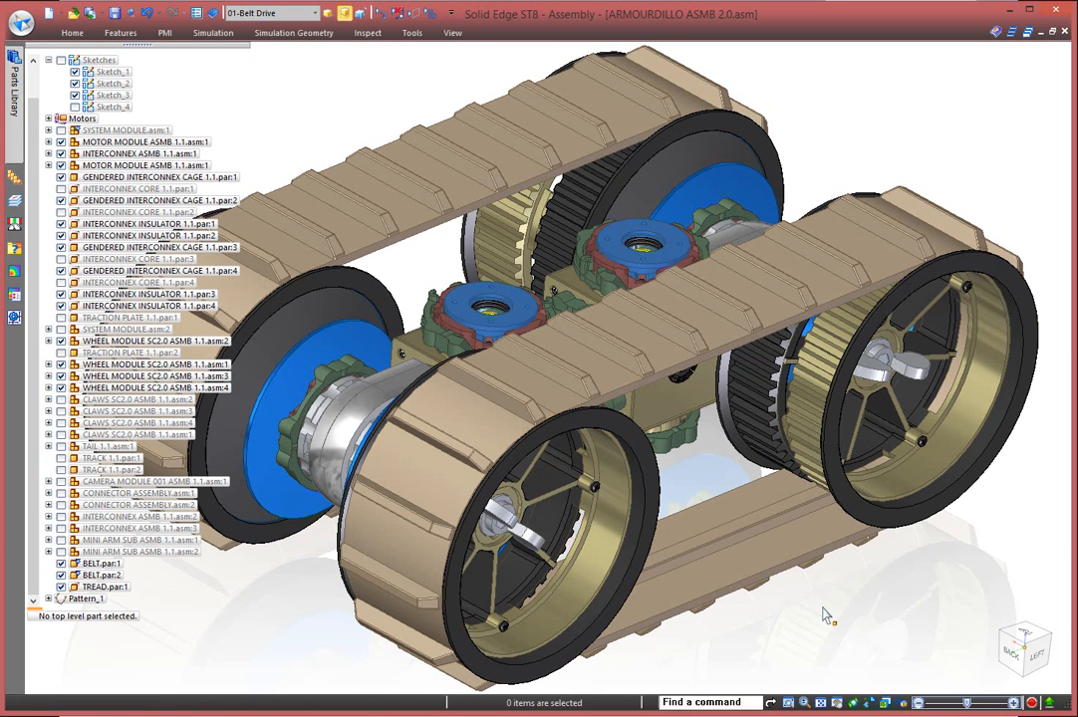
Switch the assembly to the 02-Dual Arms display configuration.
left_click(315, 13)
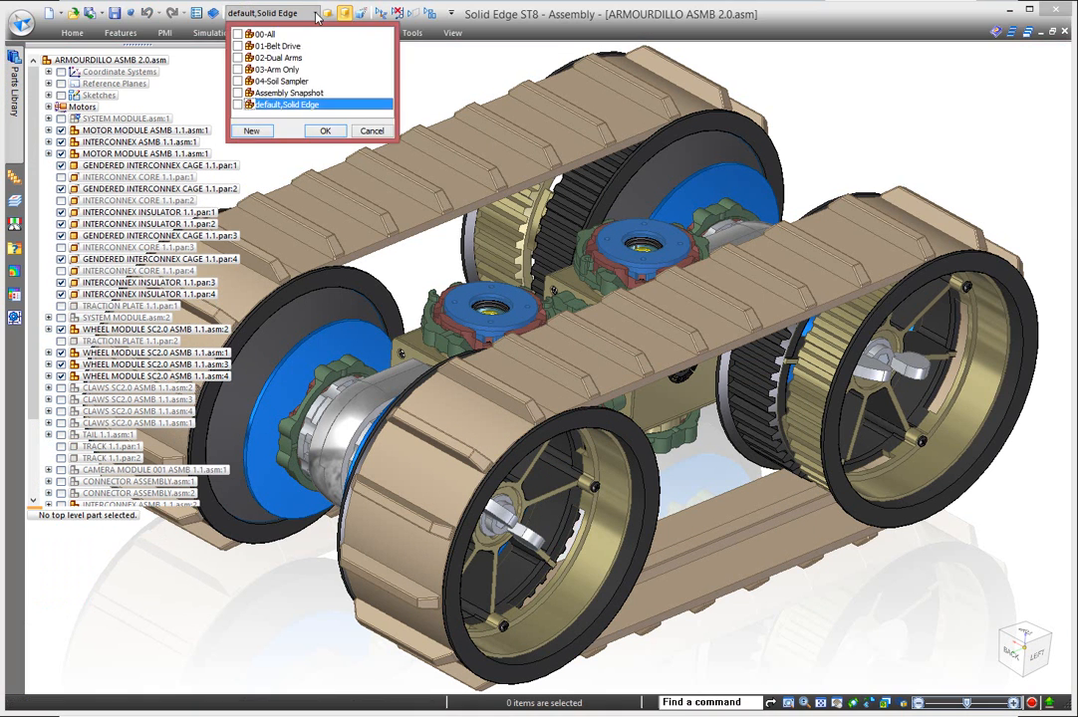
left_click(271, 57)
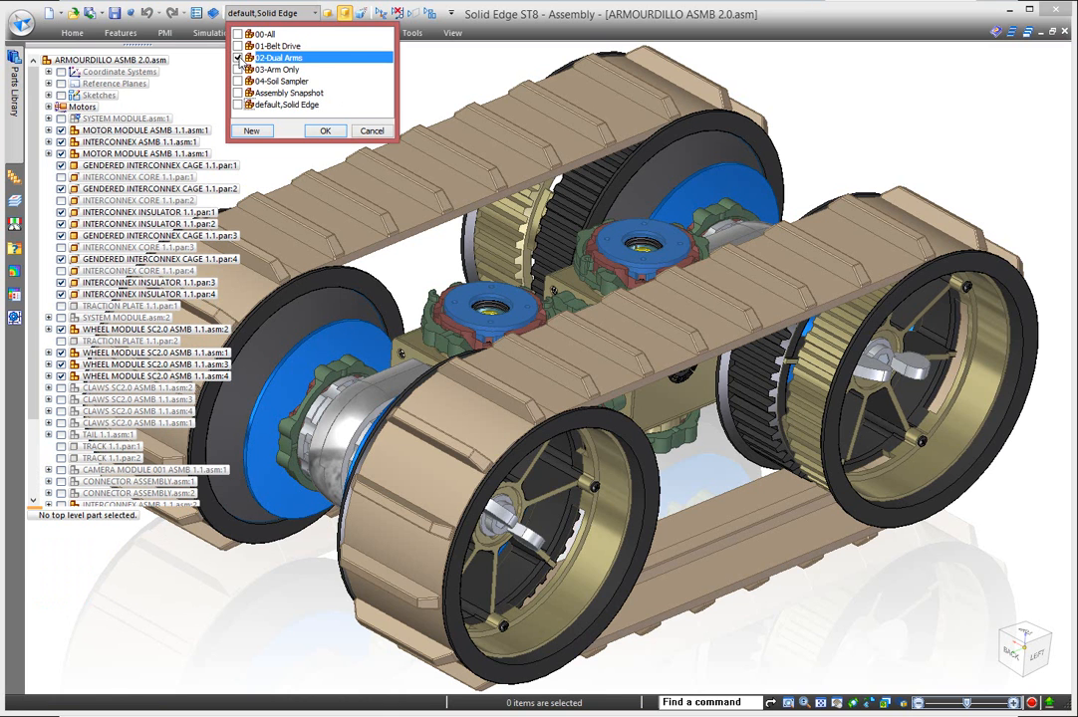
left_click(325, 131)
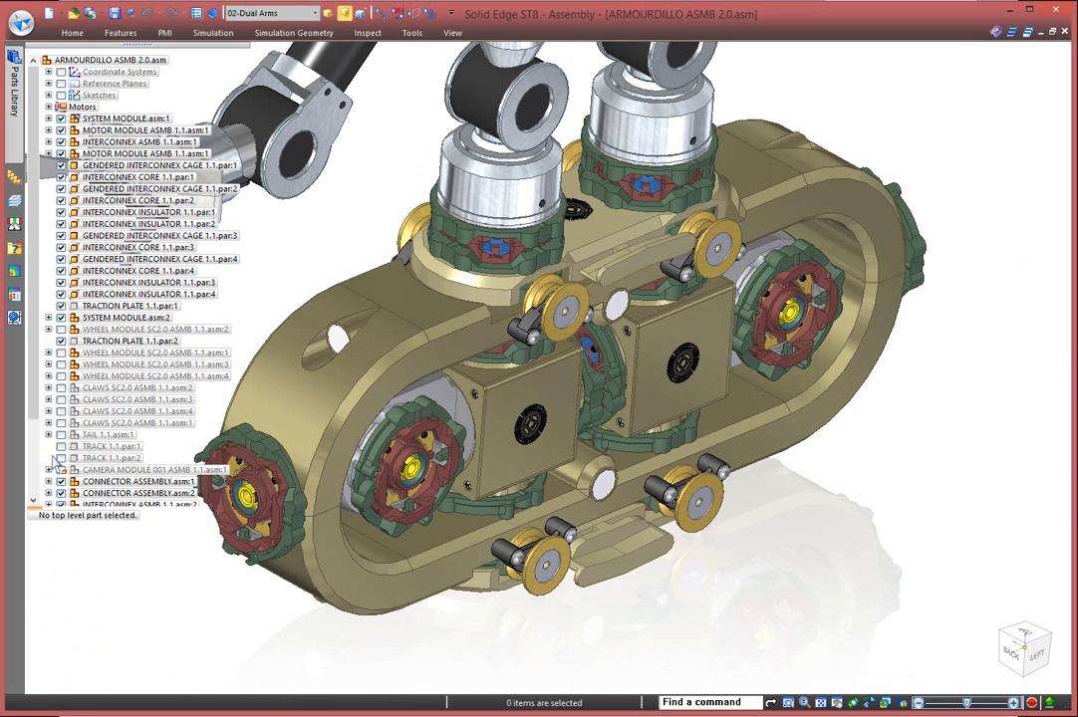
Make both mini arm subassemblies, MINI ARM SUB ASMB 1.1.asm:1 and :2, adjustable.
scroll(35, 298, "down", 3)
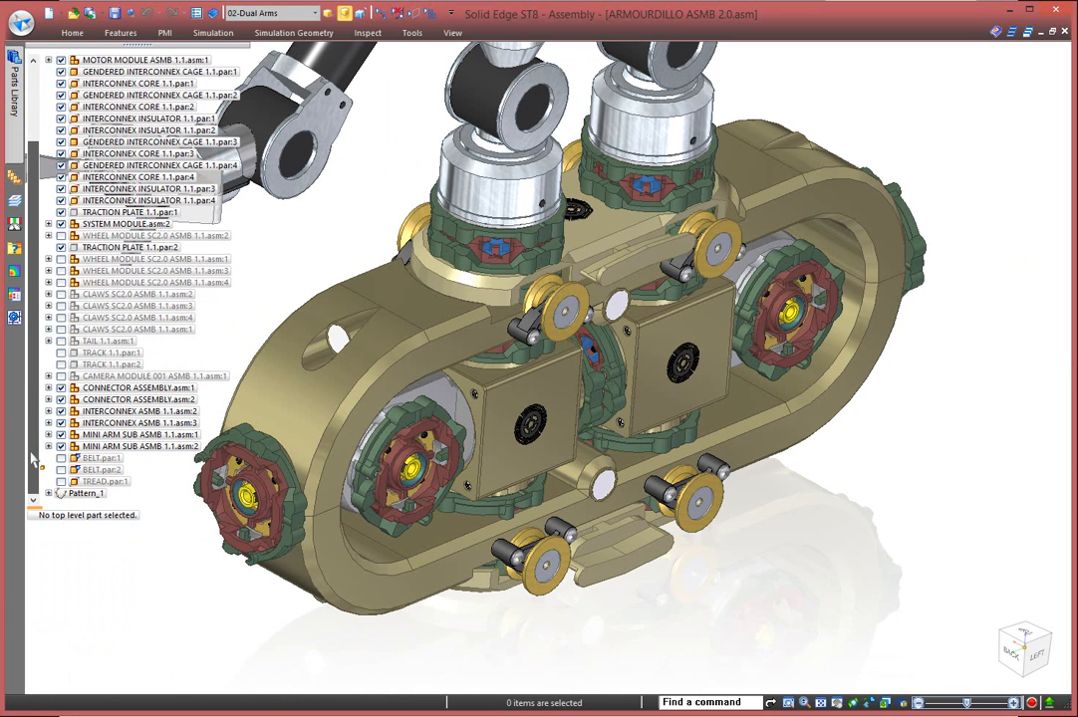
left_click(130, 436)
right_click(130, 438)
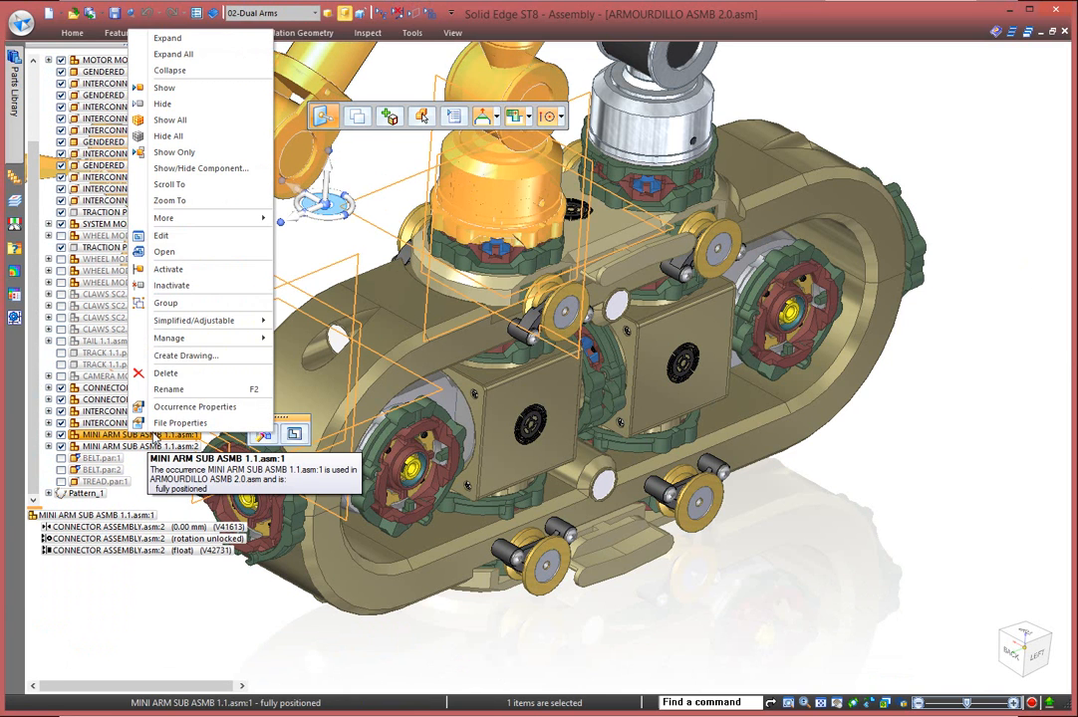
mouse_move(248, 322)
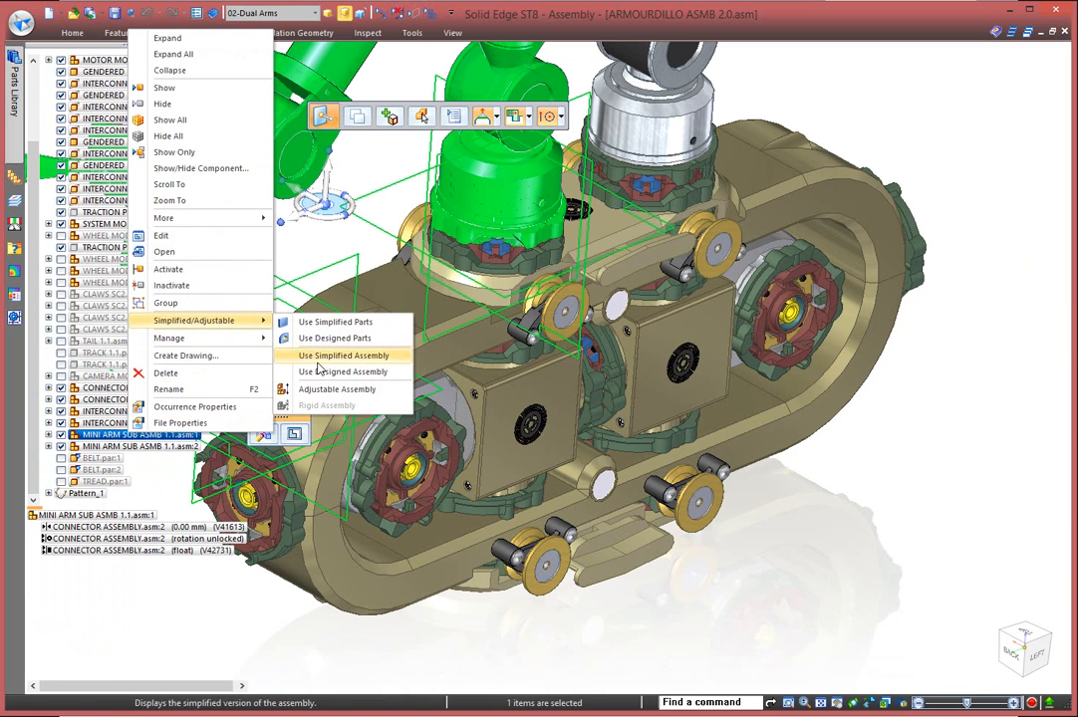
left_click(285, 388)
left_click(123, 446)
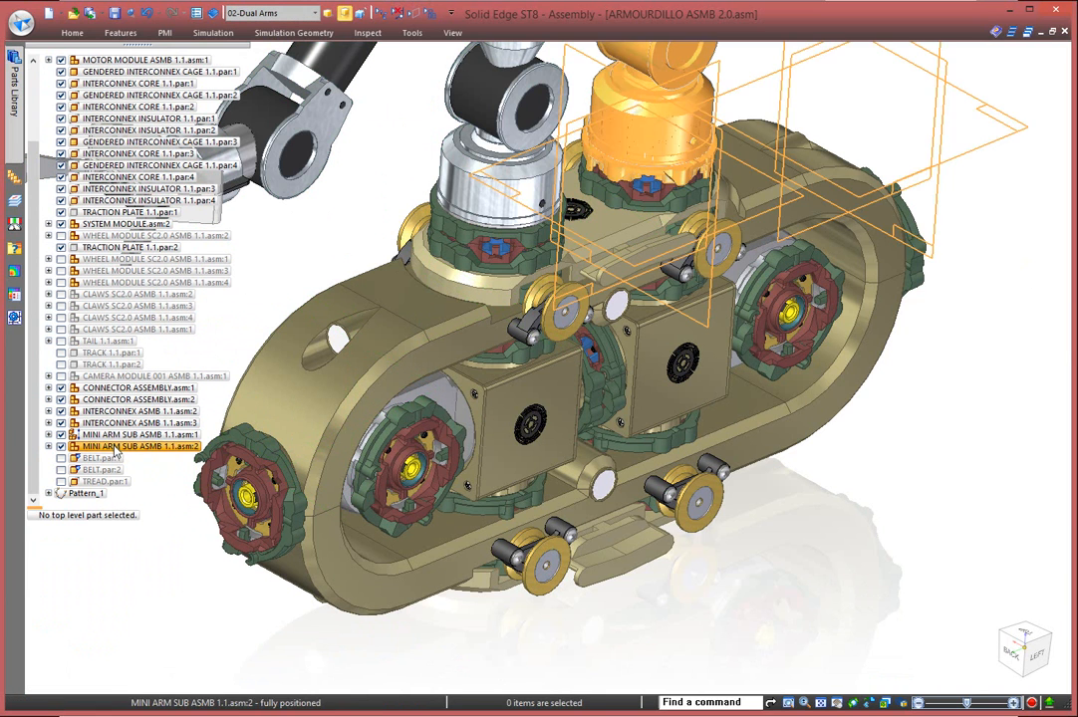
right_click(139, 451)
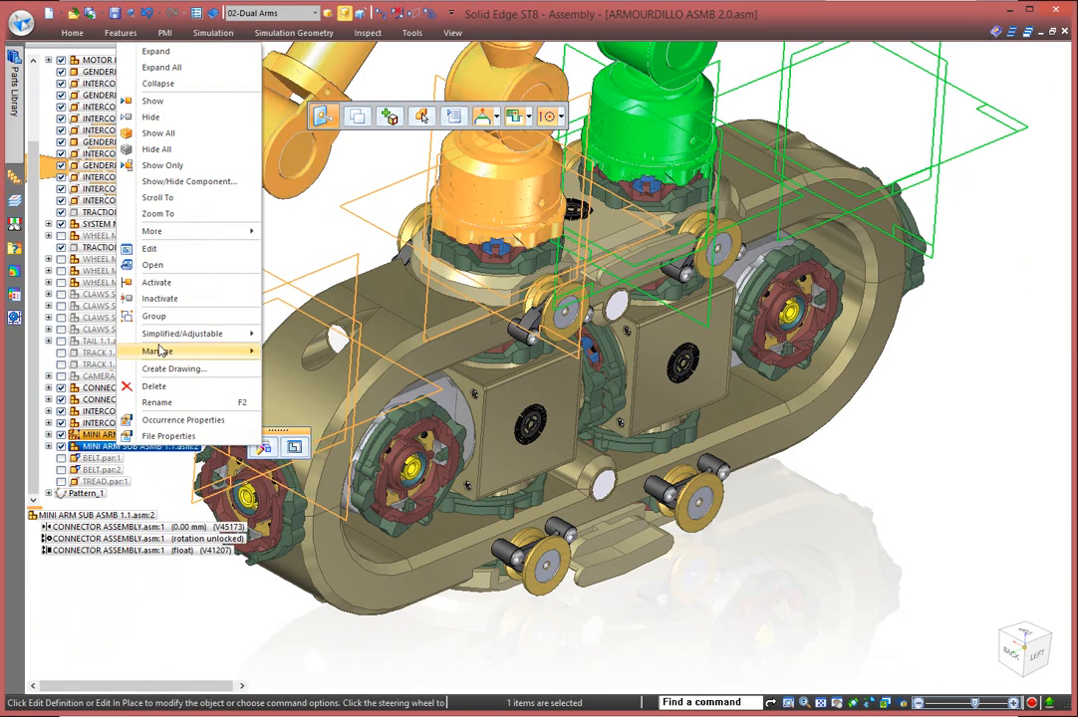
mouse_move(171, 336)
left_click(326, 402)
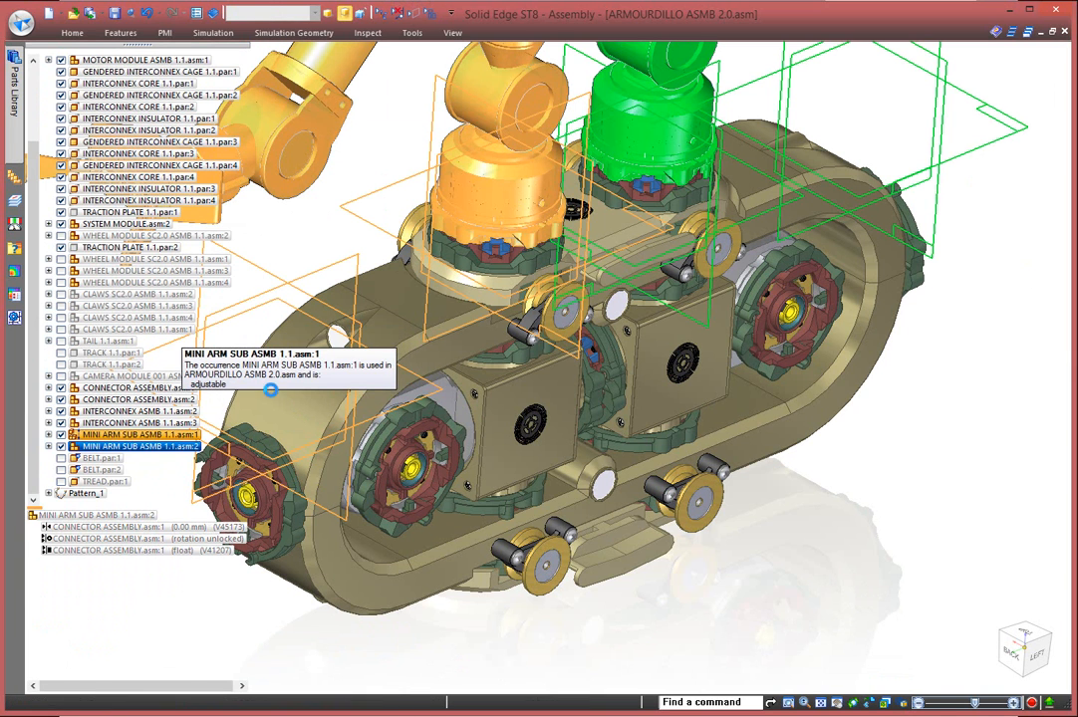
Override the upper arm's angle relationship to the lower arm in MINI ARM SUB ASMB 1.1.asm:1.
left_click(48, 436)
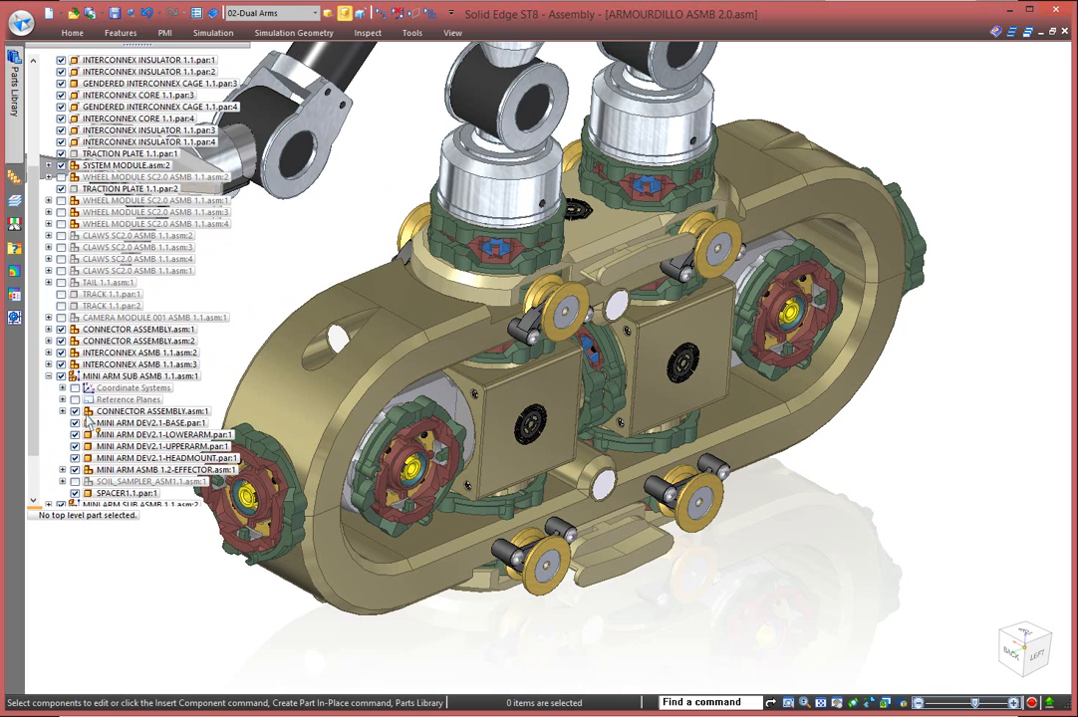
left_click(135, 447)
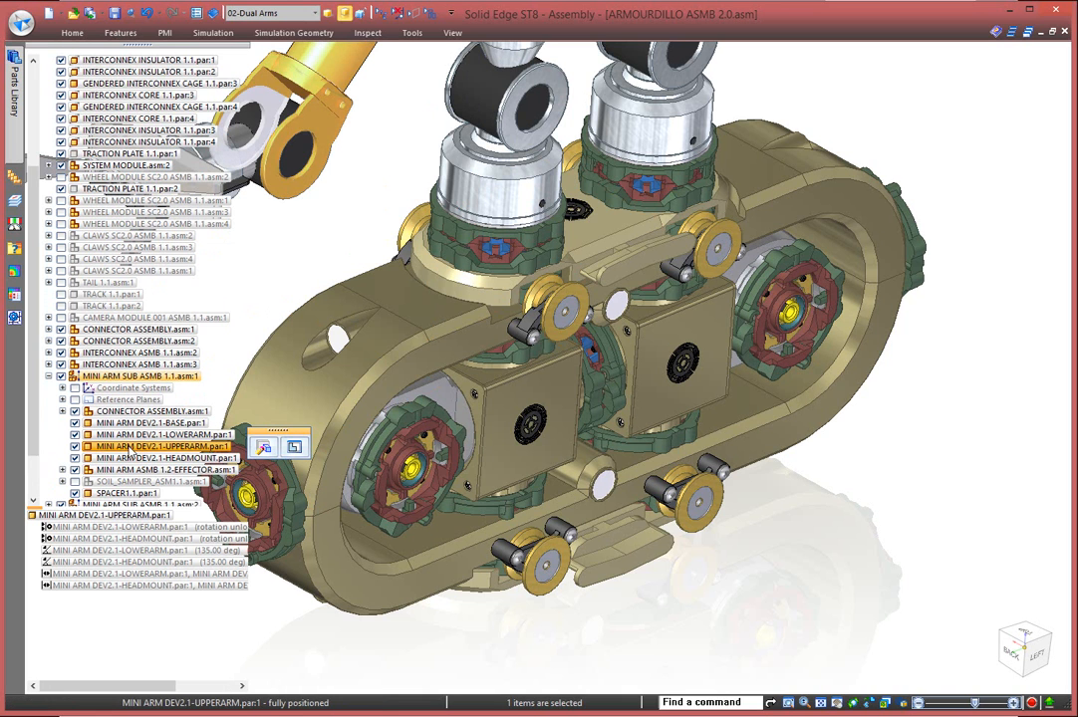
right_click(103, 551)
left_click(169, 625)
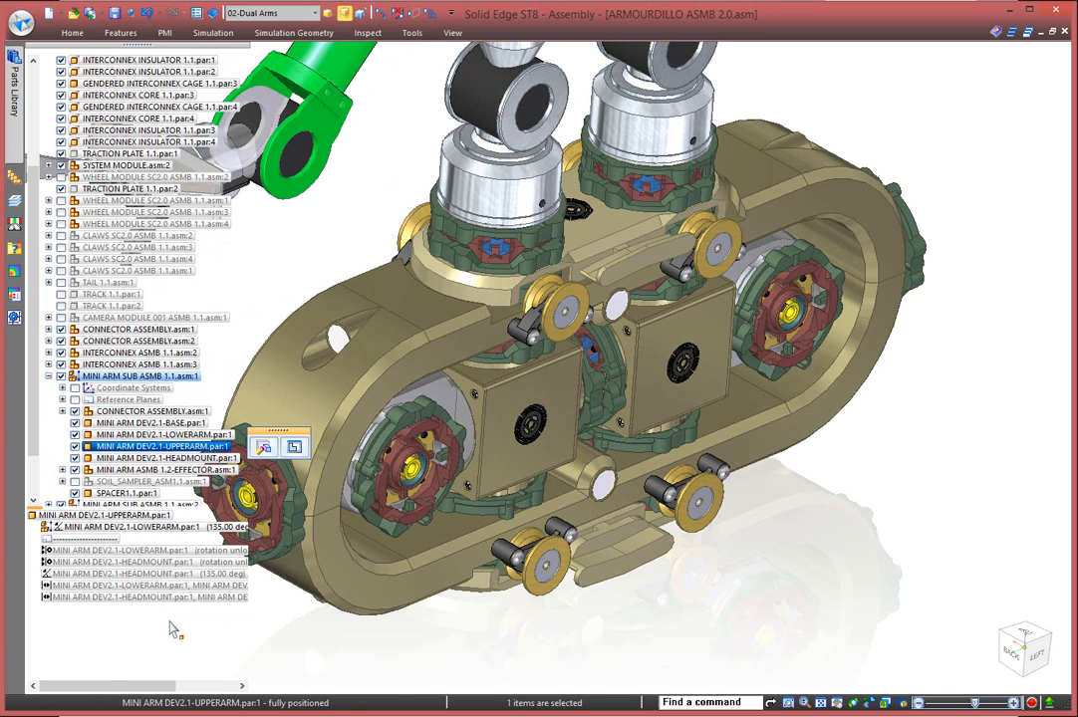
left_click(46, 371)
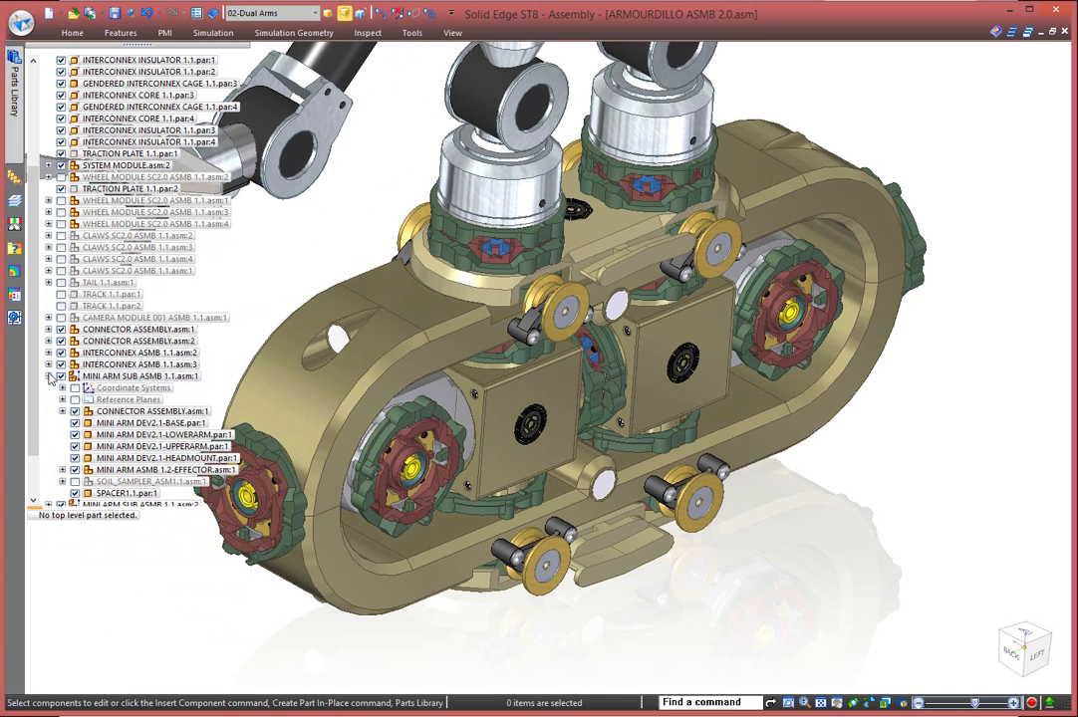
left_click(48, 377)
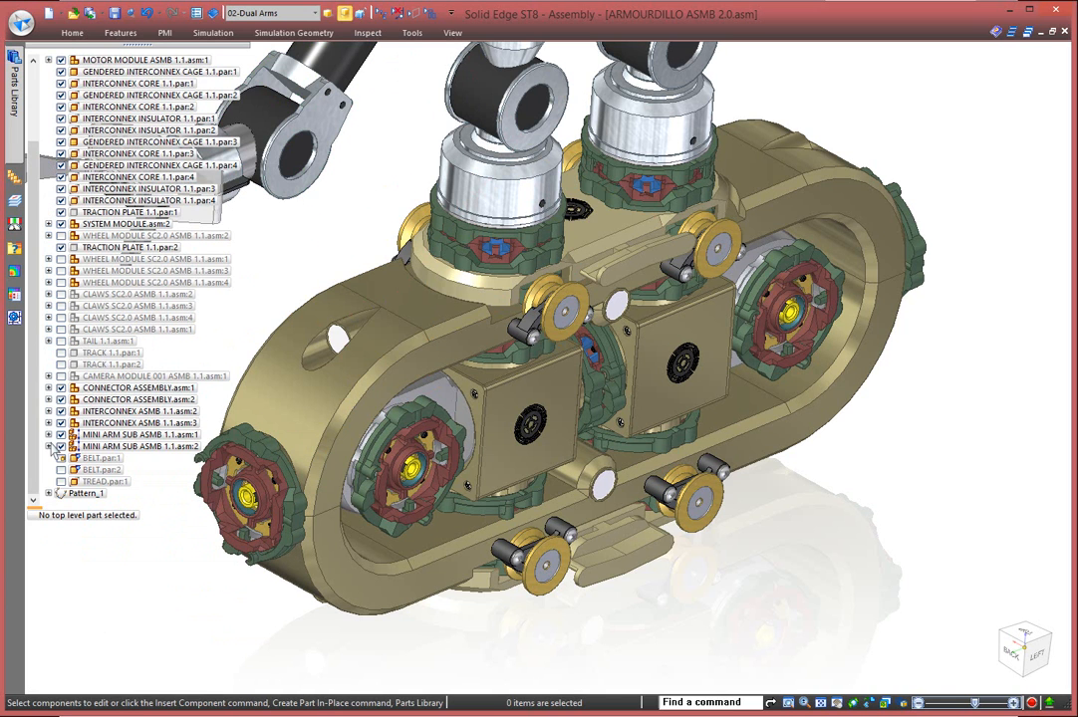
Override the upper arm's angle relationship to the lower arm in MINI ARM SUB ASMB 1.1.asm:2, and review both arms' relationships.
left_click(49, 447)
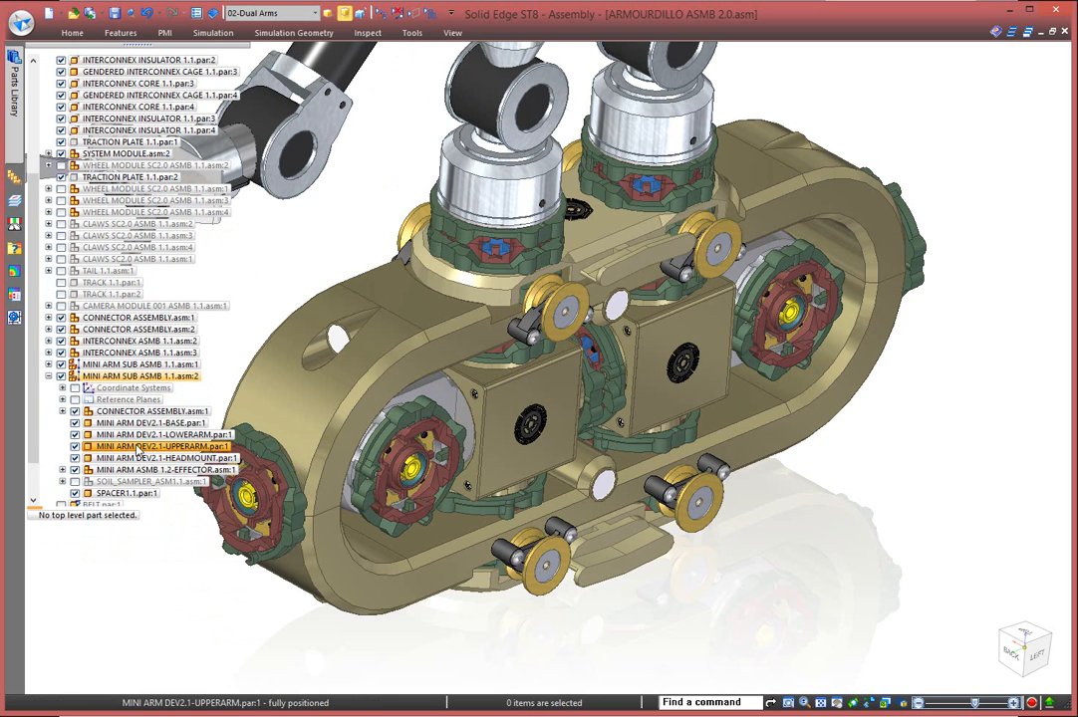
left_click(136, 448)
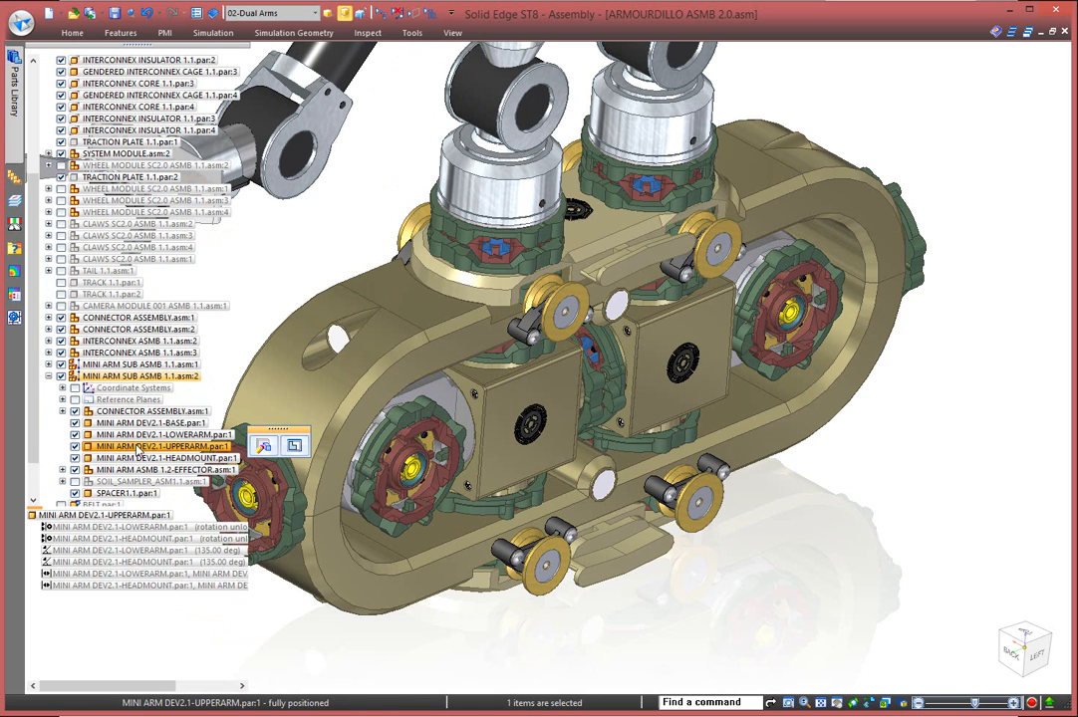
right_click(107, 554)
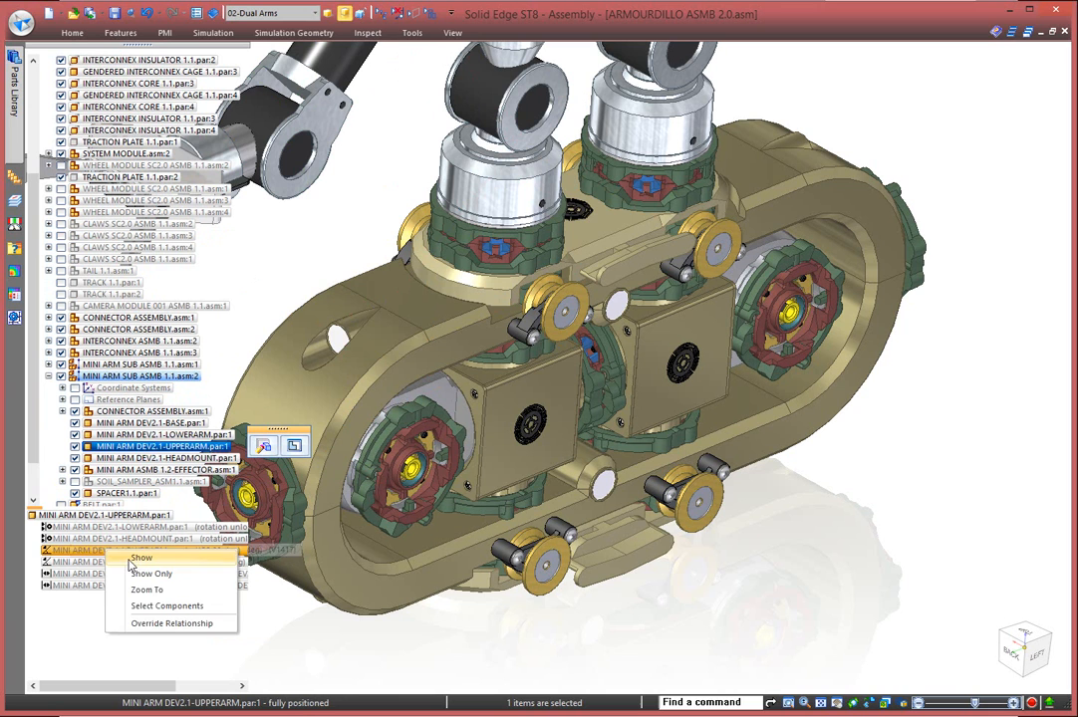
left_click(176, 621)
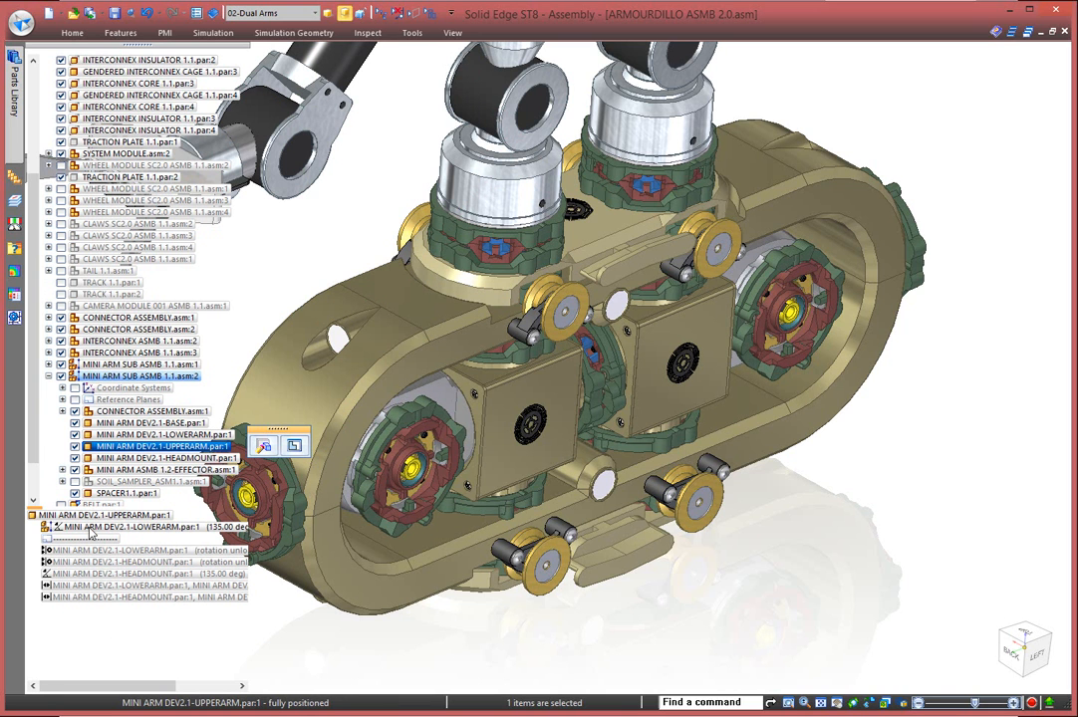
left_click(48, 376)
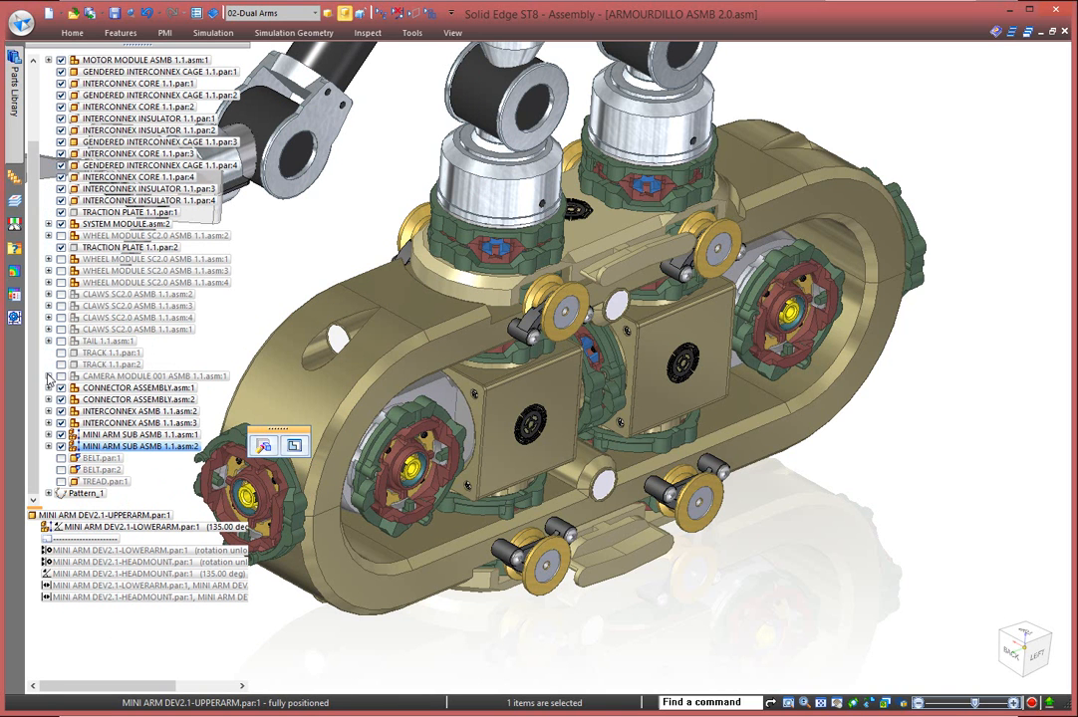
left_click(118, 448)
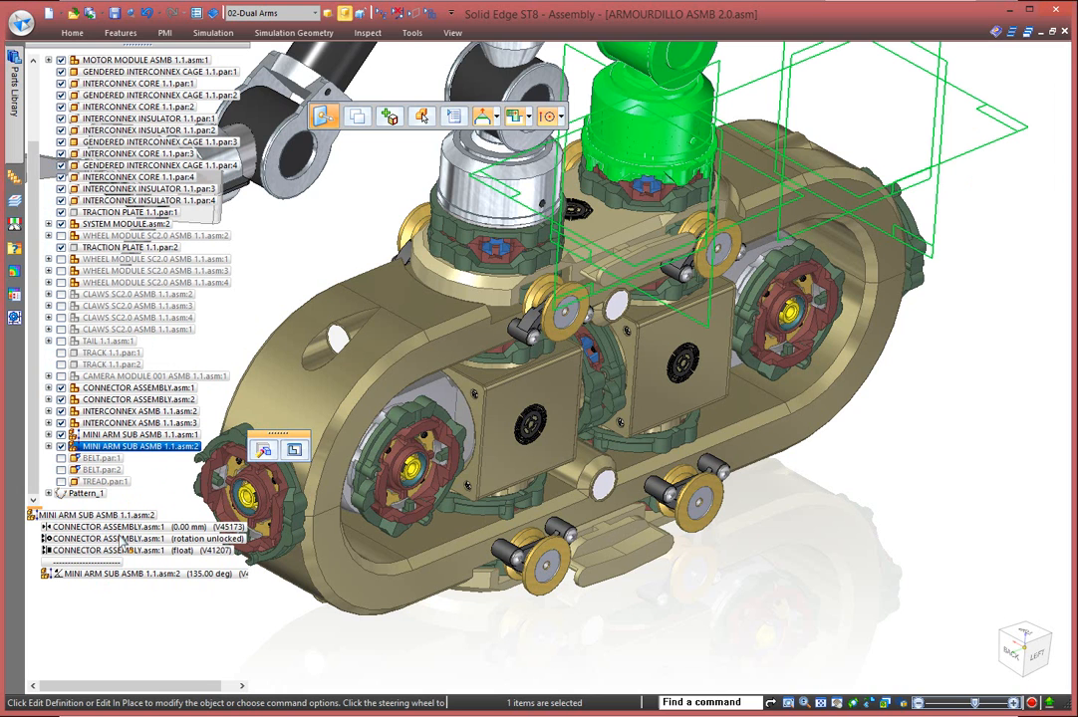
left_click(120, 434)
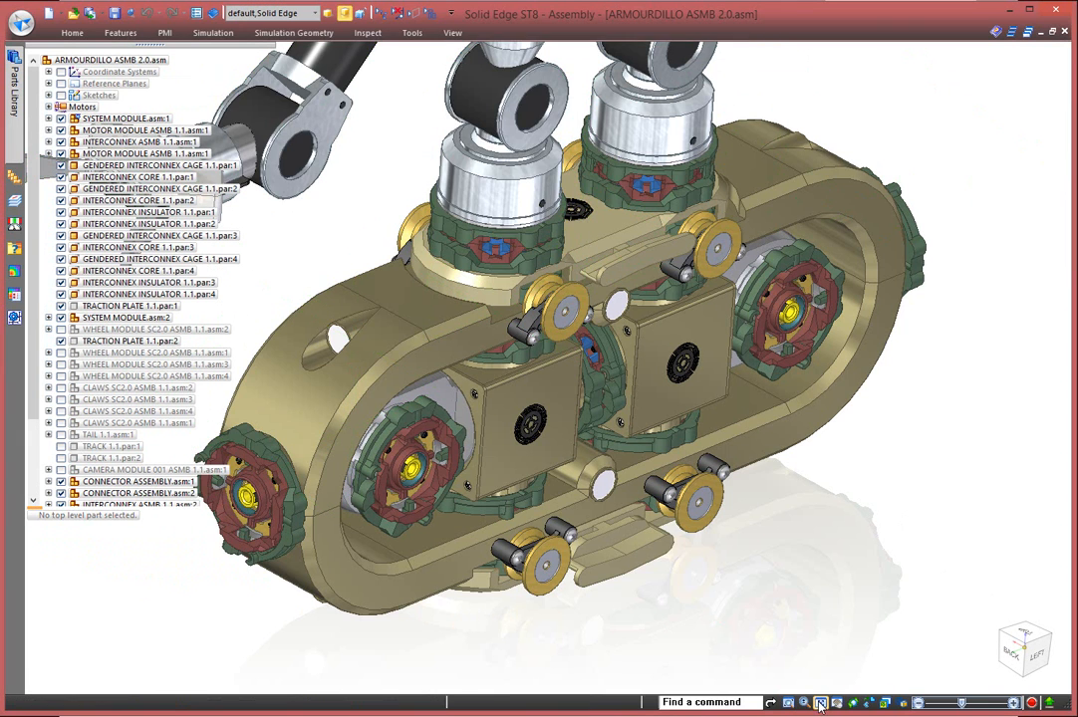
In the Variable Table, give V43163, the overridden angle of MINI ARM SUB ASMB 1.1.asm:1, the formula 90+ArmLift.
left_click(819, 703)
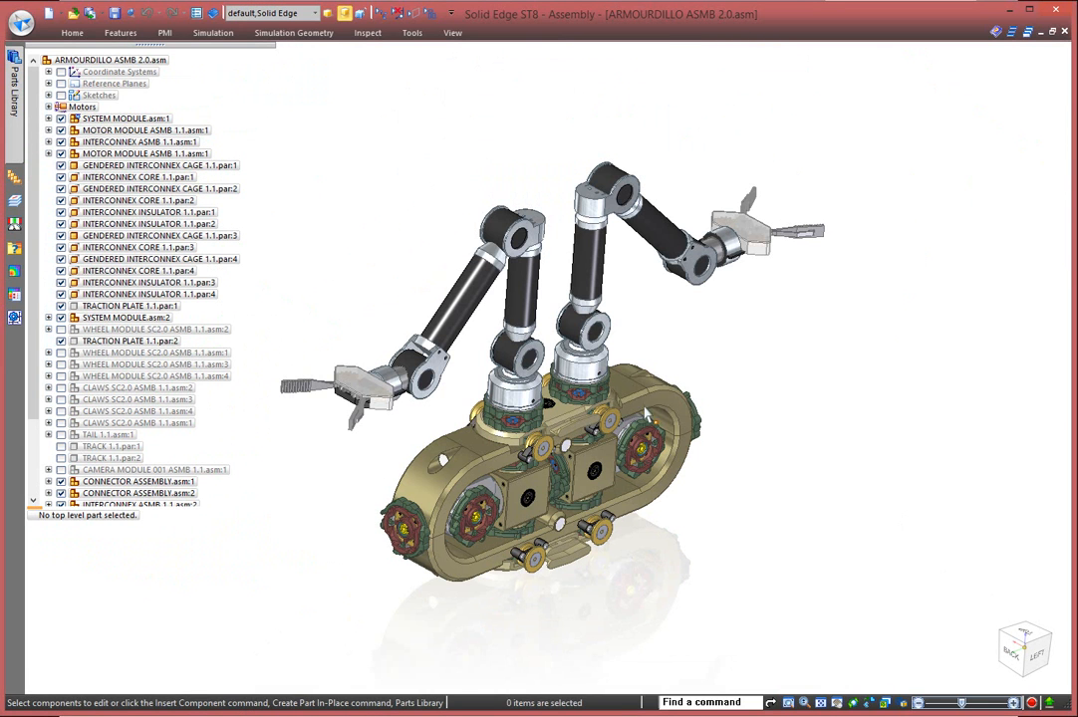
left_click(411, 33)
left_click(149, 48)
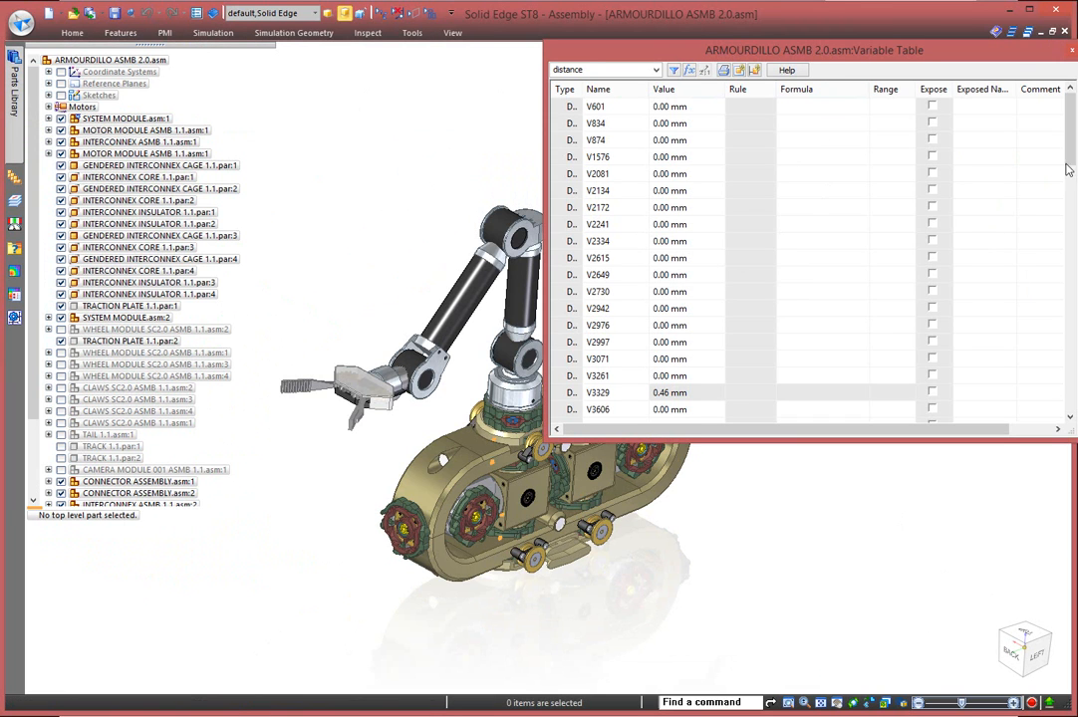
scroll(1062, 177, "down", 4)
scroll(1062, 214, "down", 14)
scroll(1042, 337, "down", 2)
scroll(60, 418, "down", 3)
left_click(136, 436)
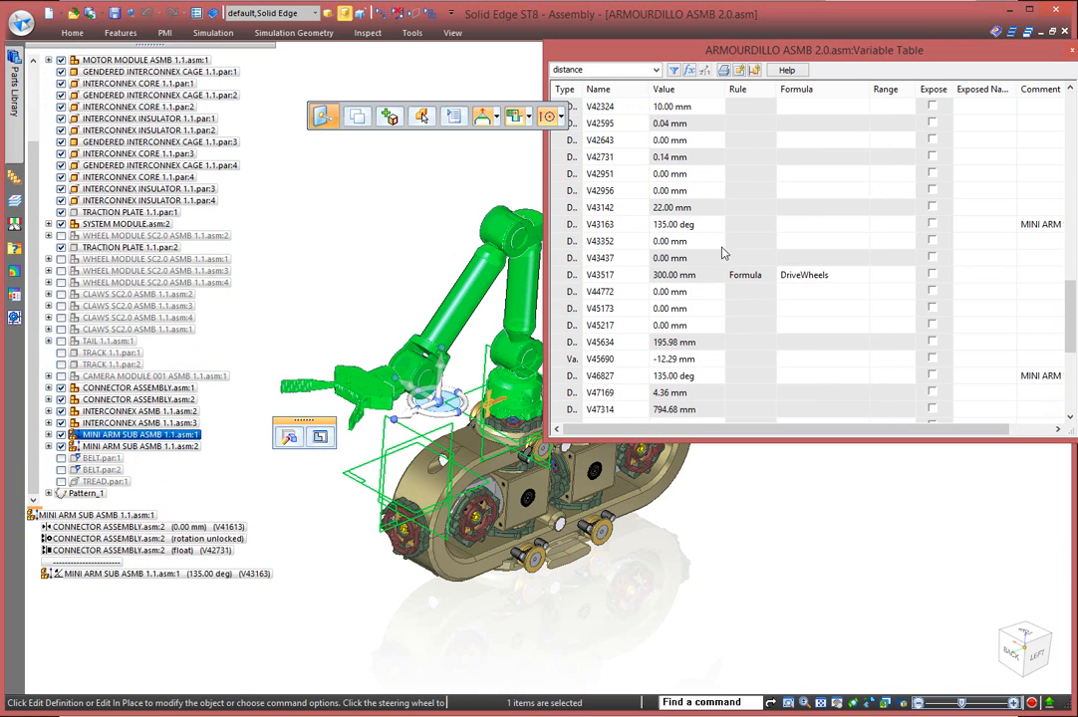
left_click(801, 228)
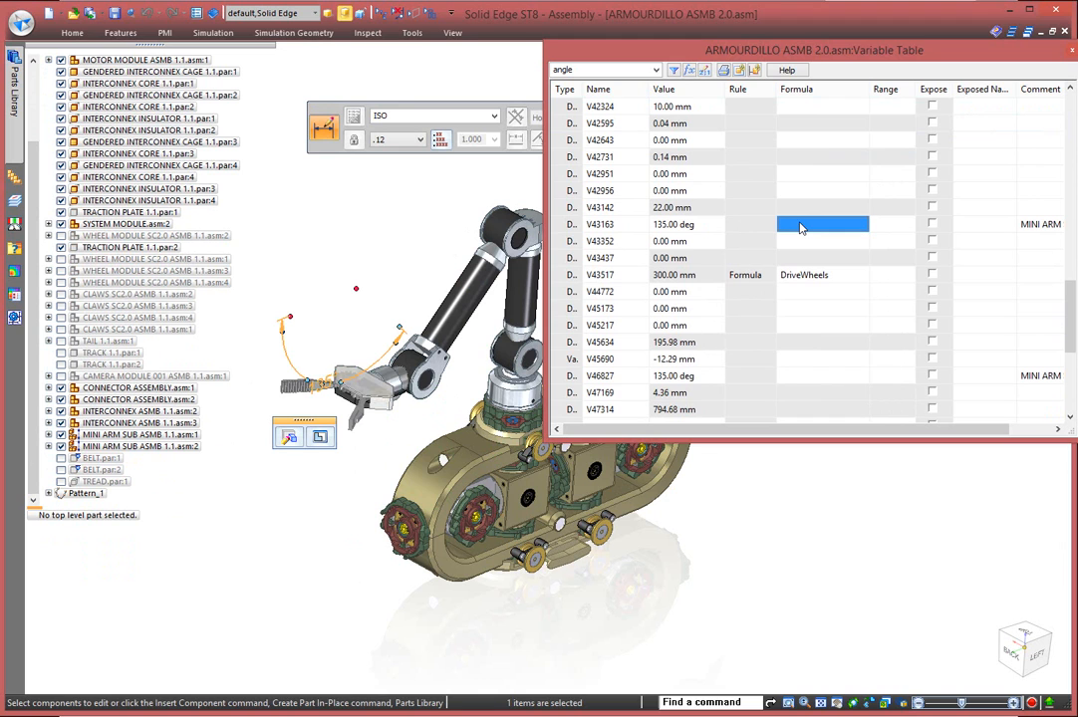
type("90+ArmLift")
key("Return")
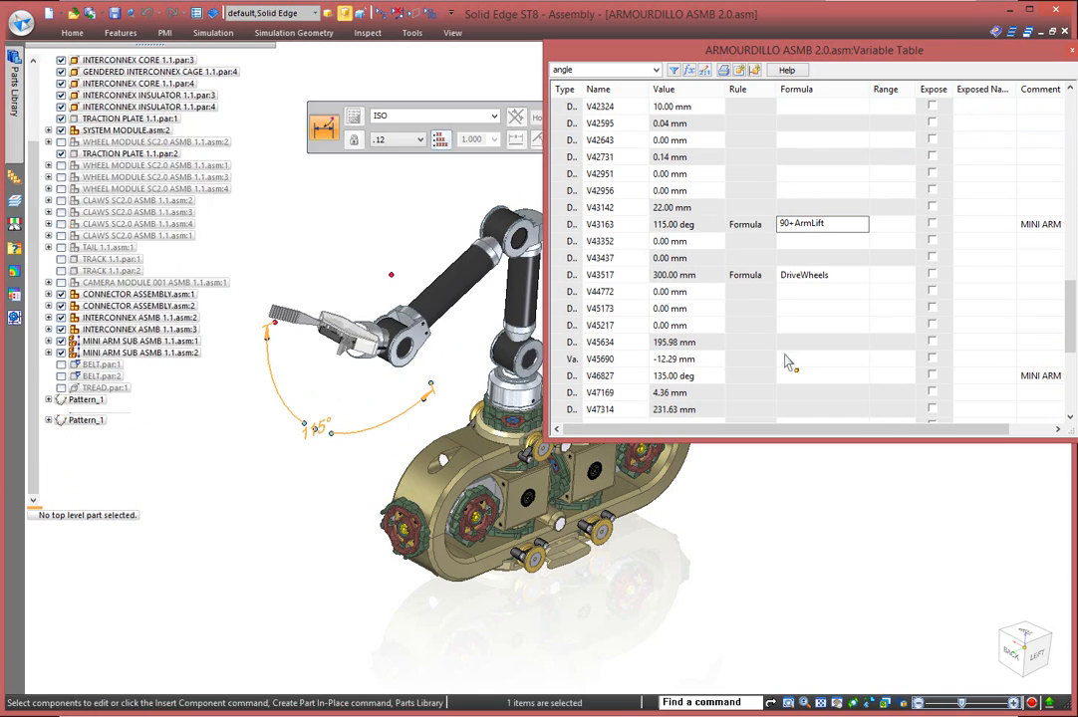
Give V46827, the overridden angle of the second mini arm, the formula 90-ArmLift.
left_click(790, 374)
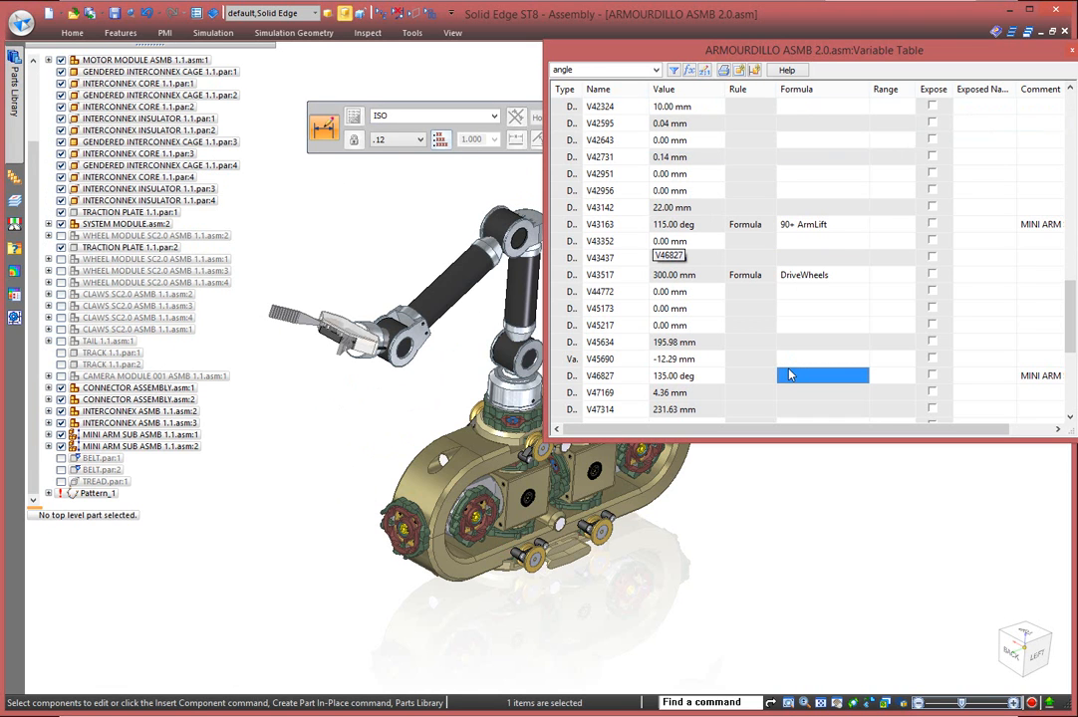
type("90-Arm")
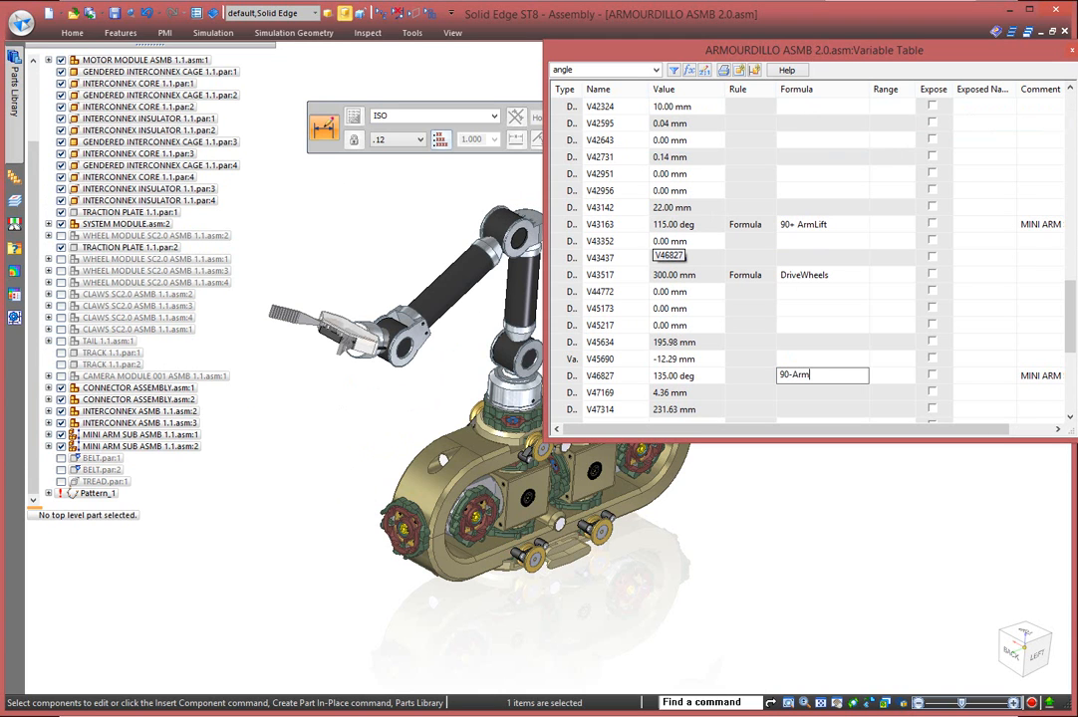
type("+ArmLift")
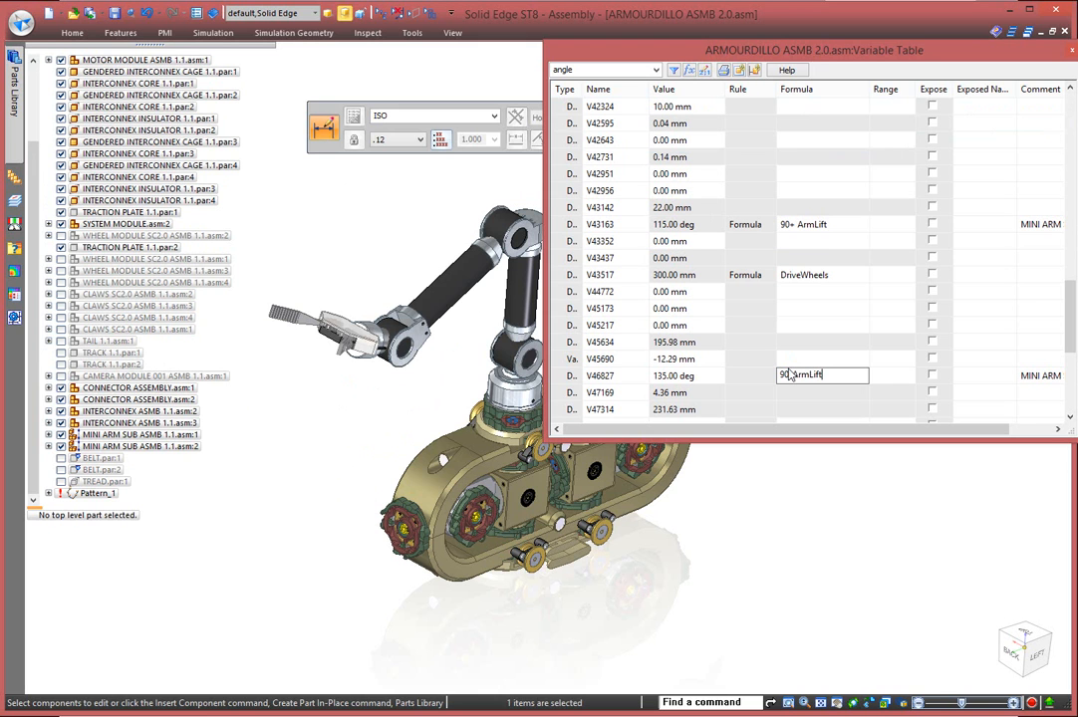
key("Return")
Shorten the Variable Table and move it clear of both mini arms, with the ArmLift variable in view.
scroll(1068, 375, "down", 3)
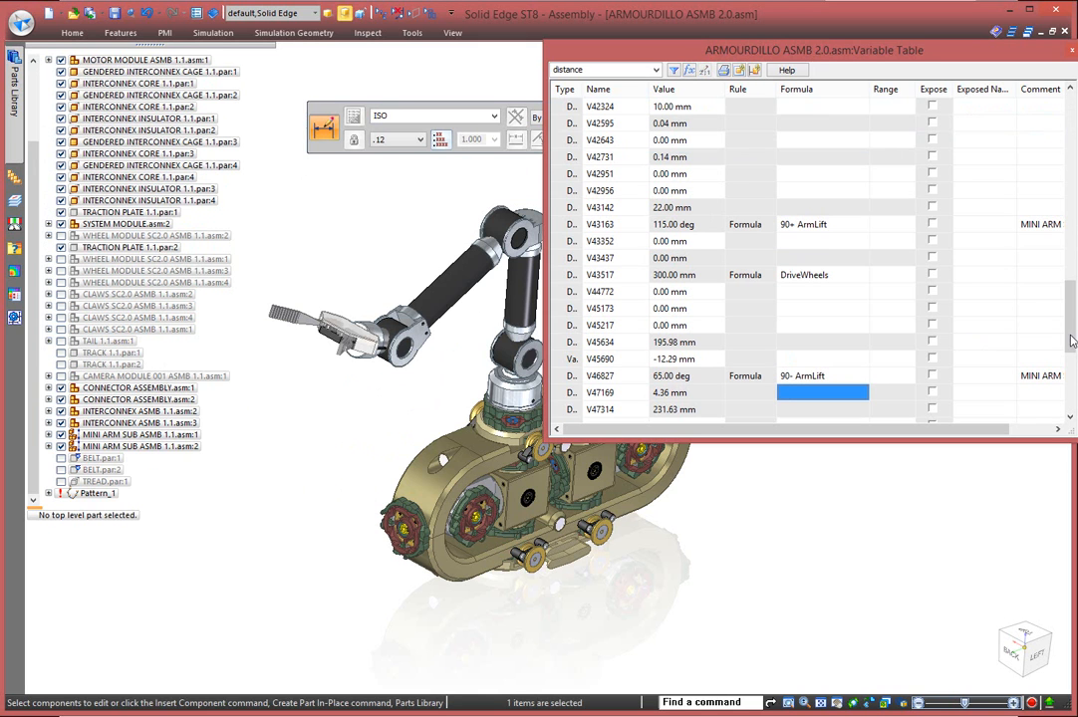
scroll(1069, 374, "down", 2)
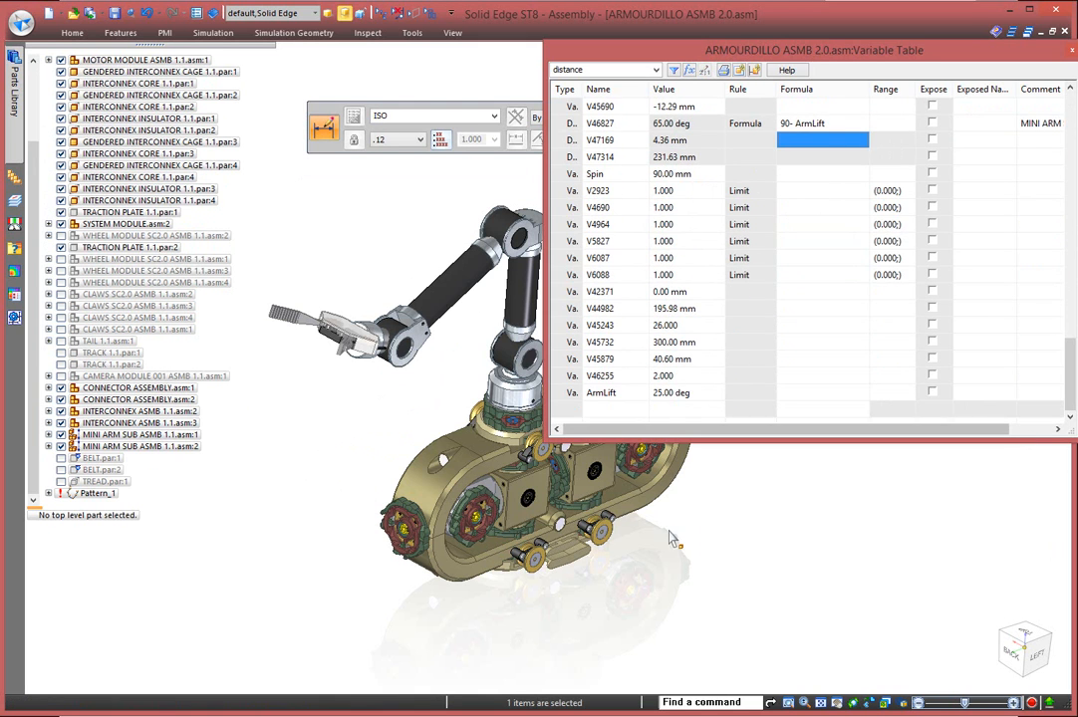
left_click_drag(787, 438, 798, 270)
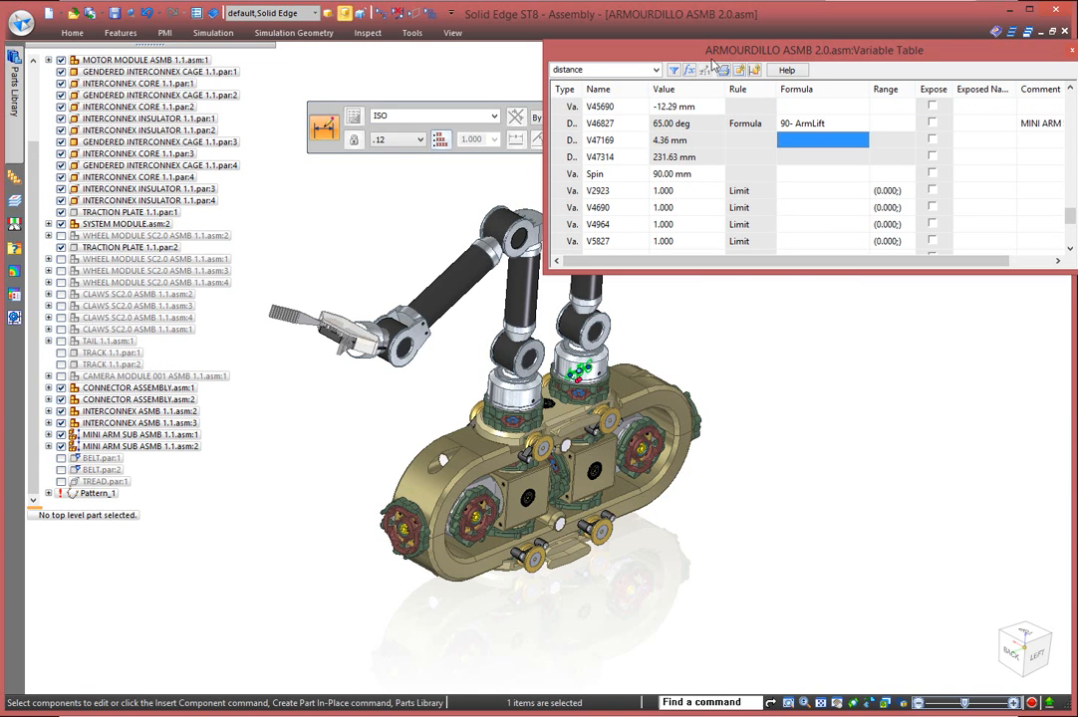
left_click_drag(663, 52, 632, 453)
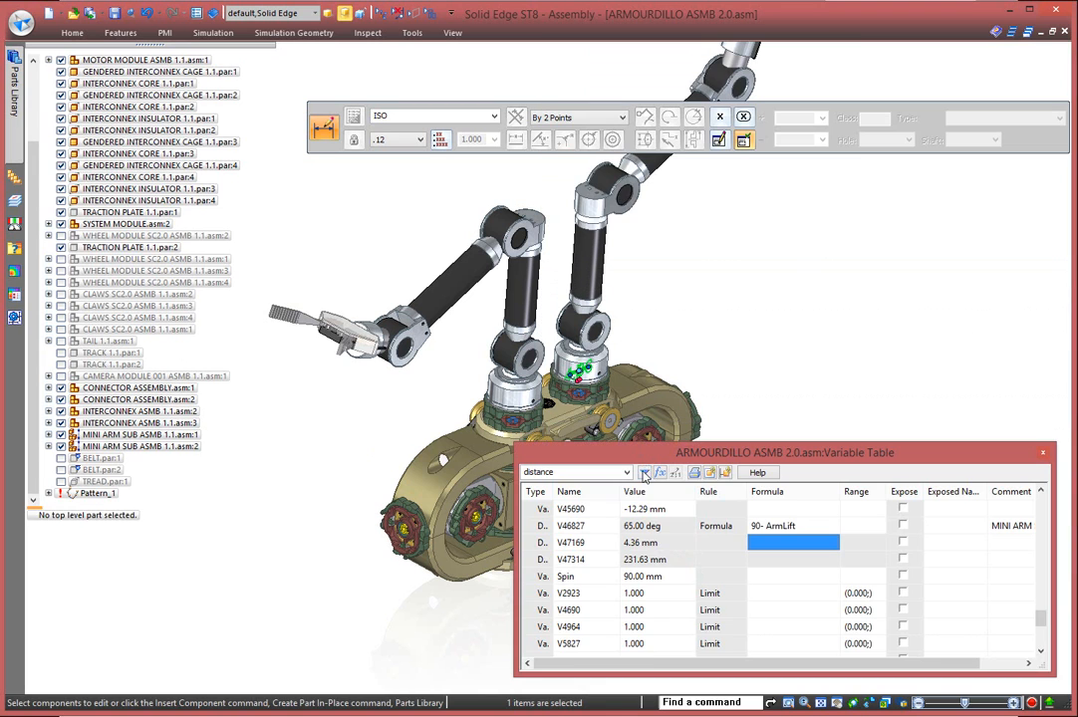
left_click_drag(1040, 620, 1040, 644)
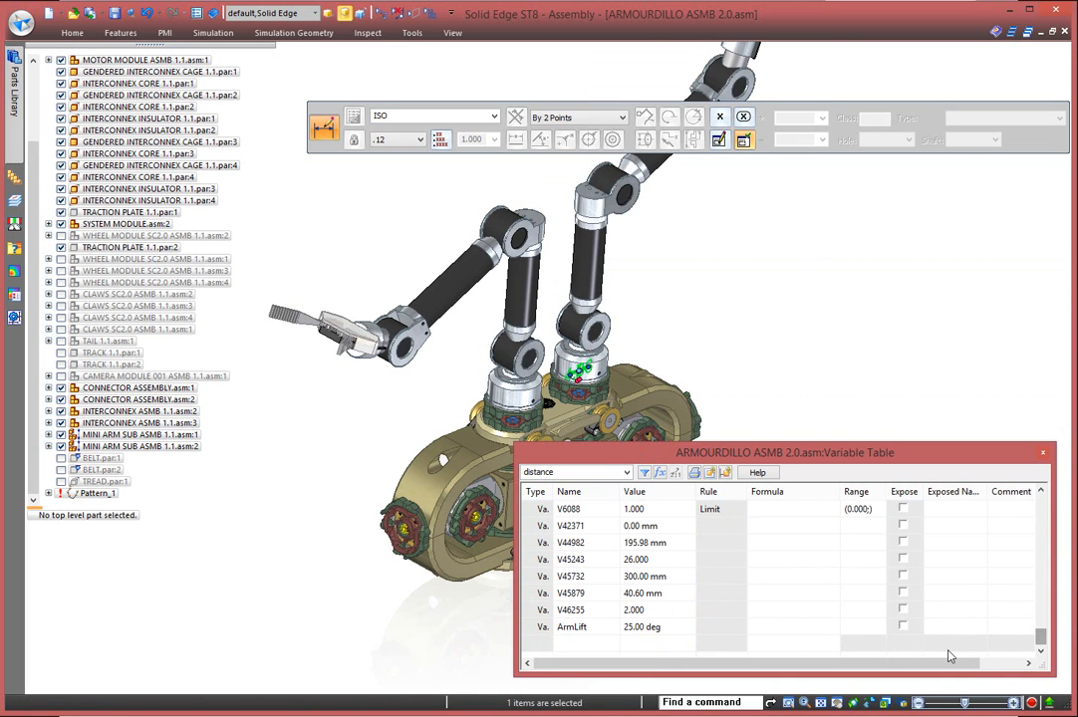
Test the linked motion of both mini arms by setting ArmLift to 45 deg and then to 20 deg.
left_click(643, 630)
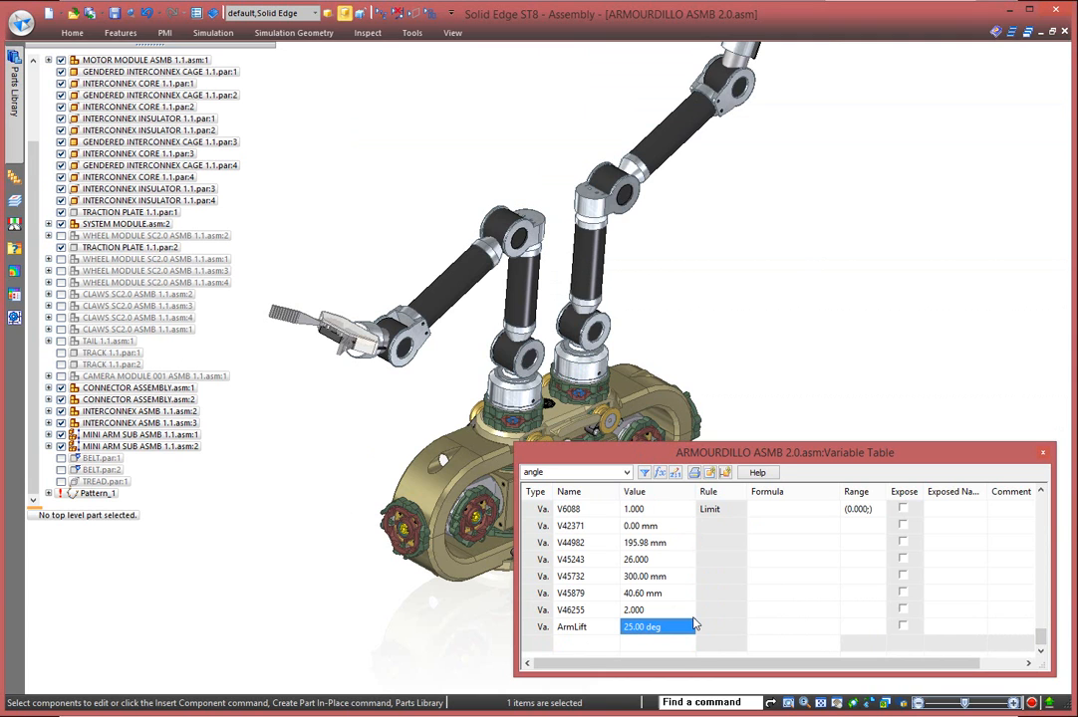
type("4")
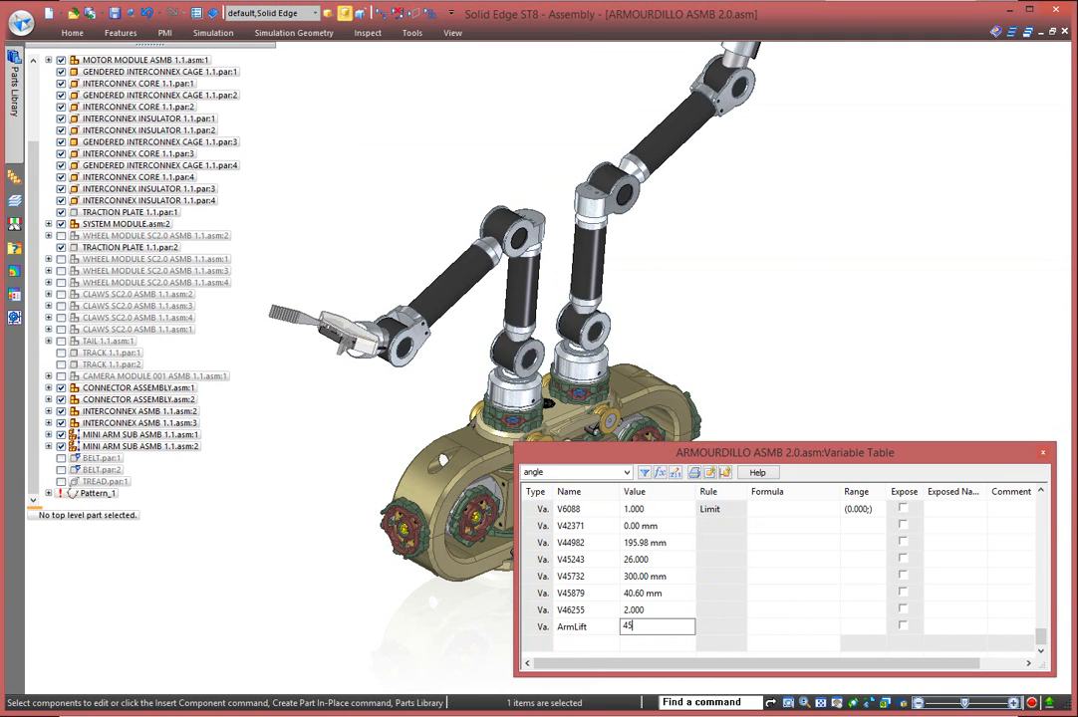
type("5")
left_click(695, 624)
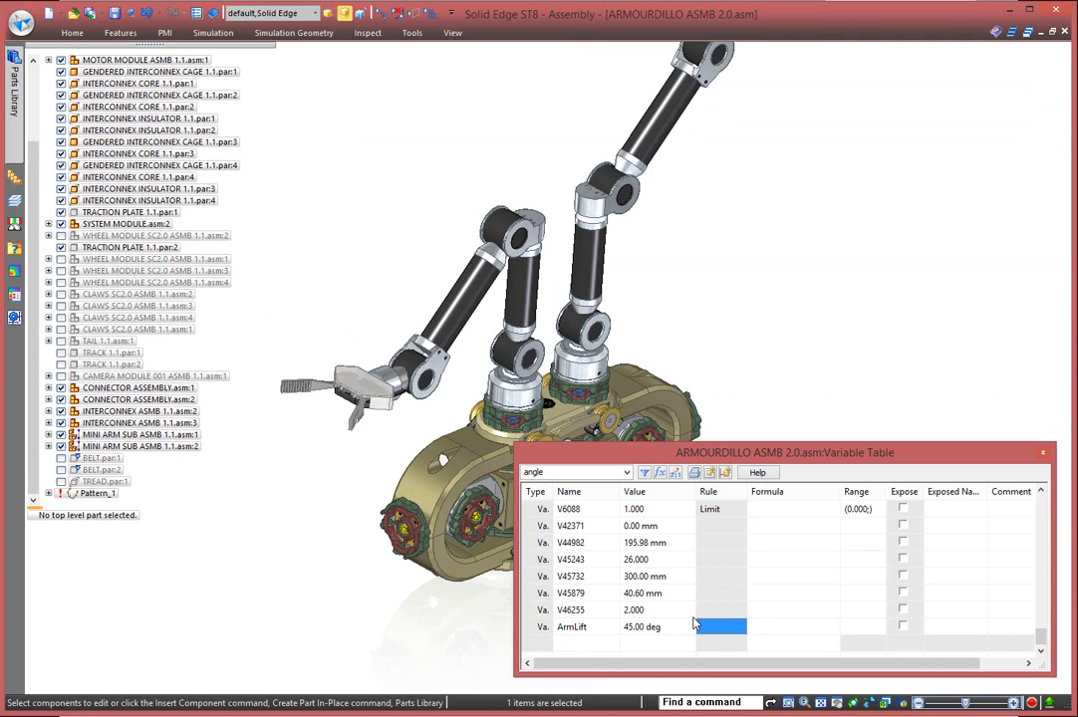
left_click(649, 629)
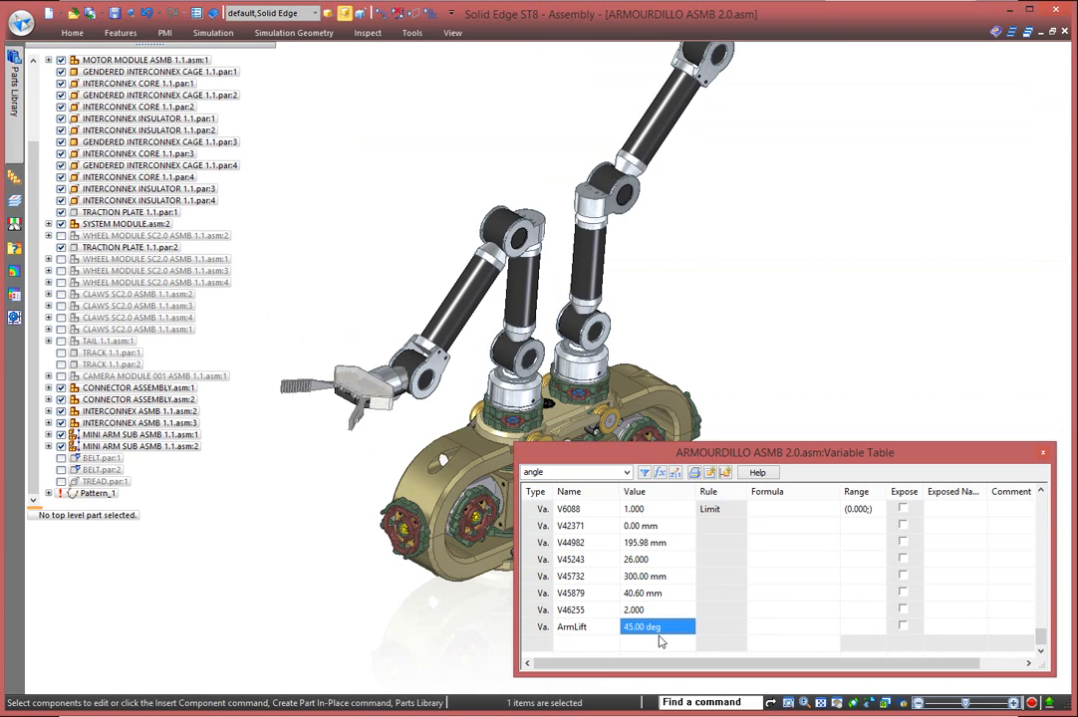
type("20")
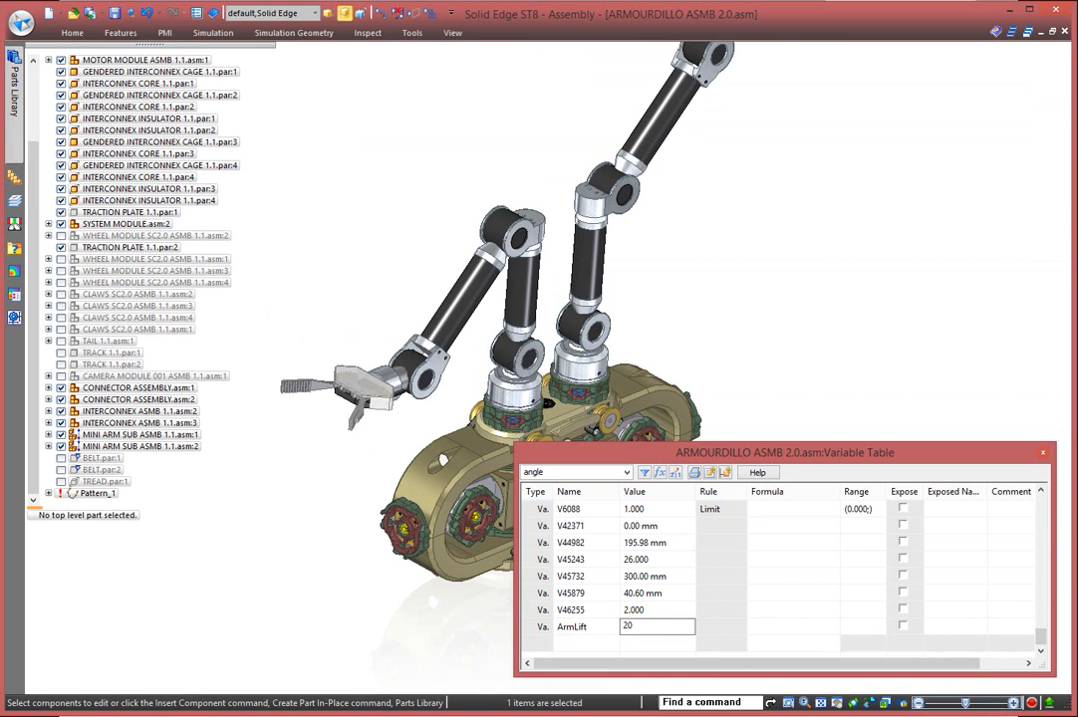
key("Tab")
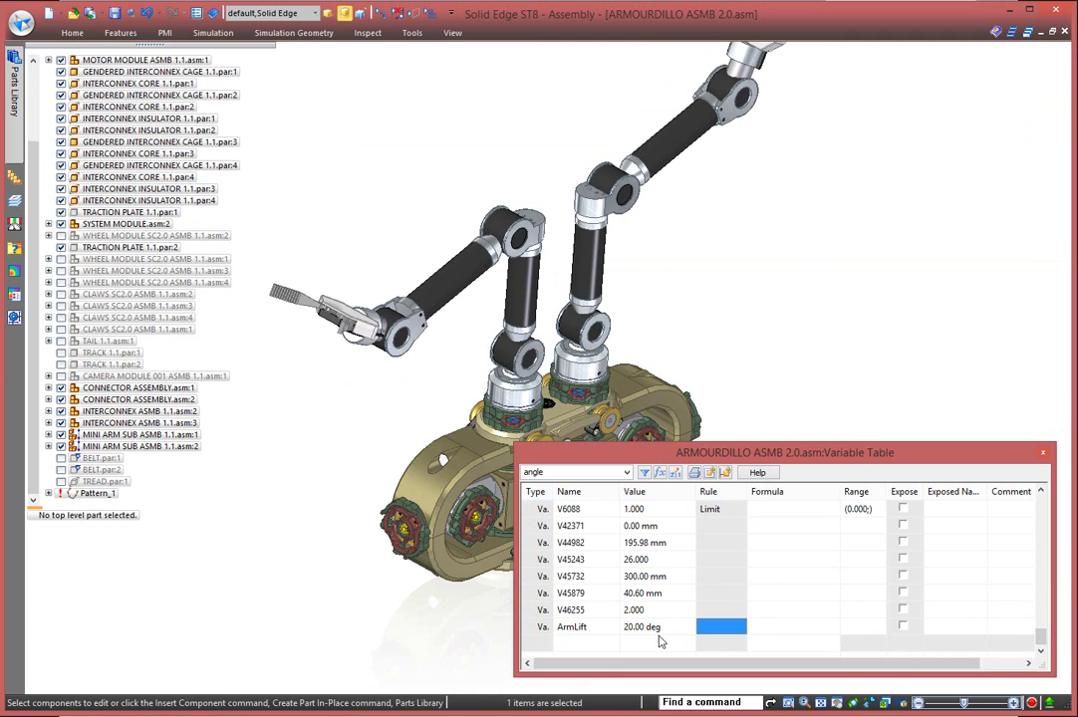
Set ArmLift to 25 deg and close the Variable Table.
left_click(641, 631)
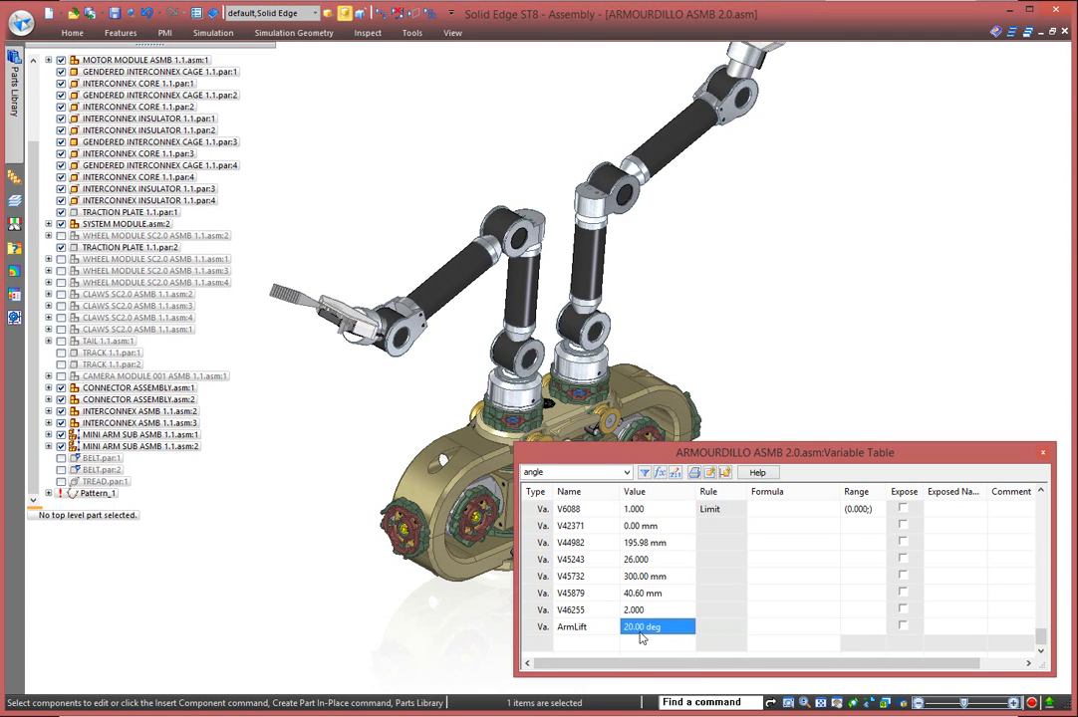
type("25")
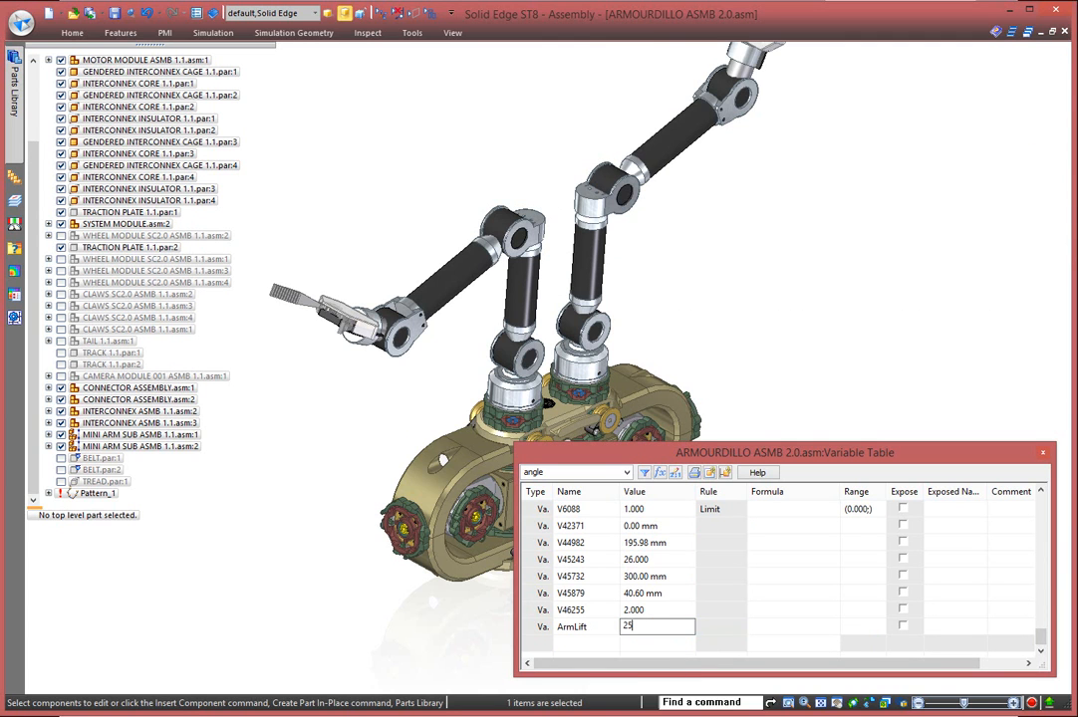
key("Return")
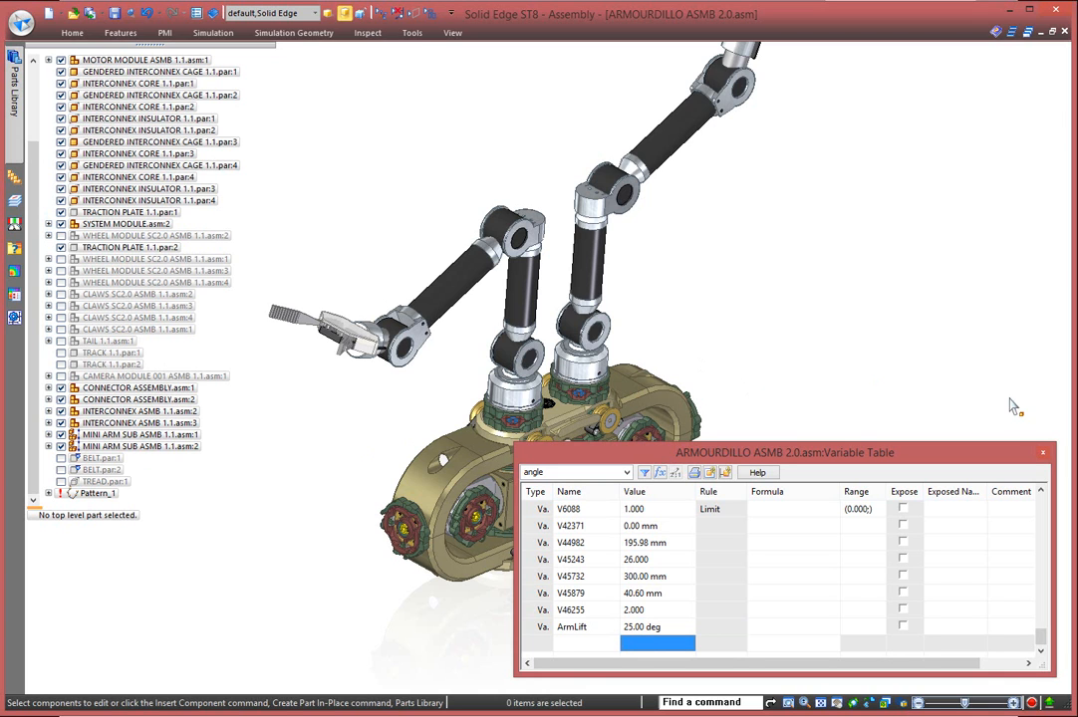
left_click(1042, 458)
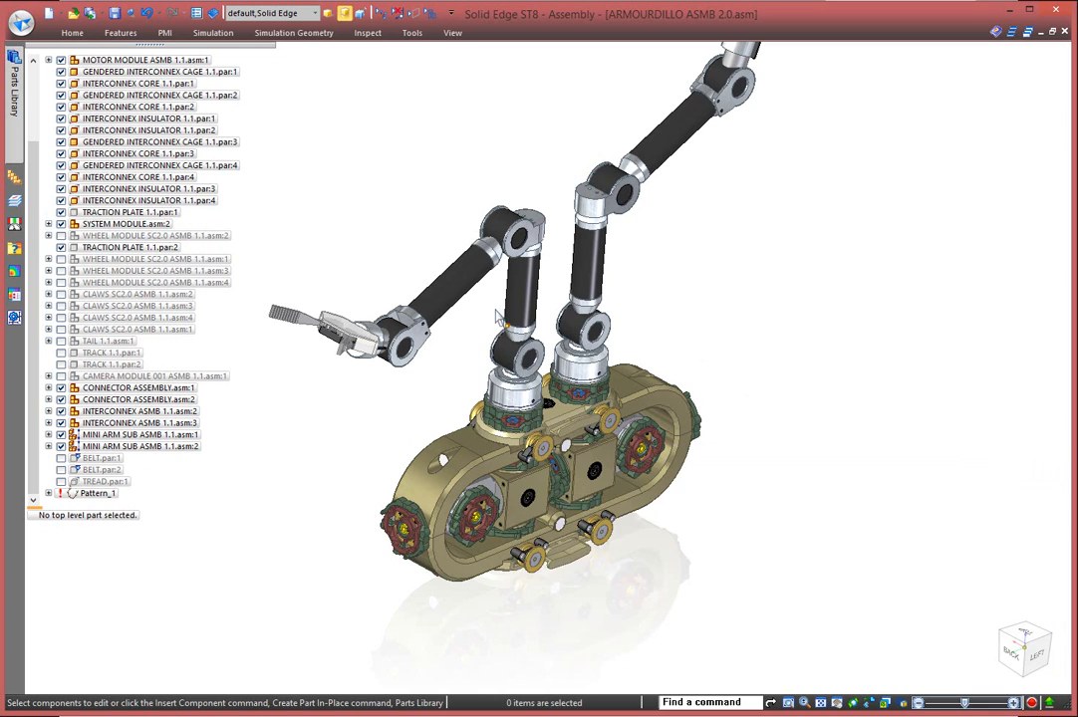
left_click(70, 33)
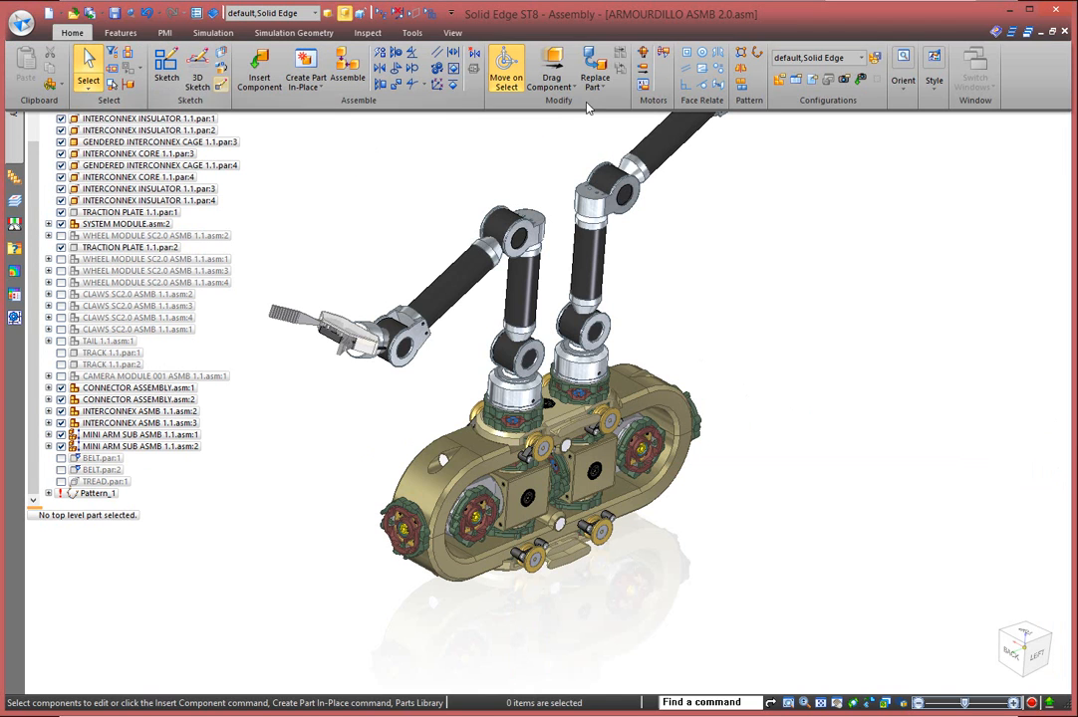
Start a variable table motor and assign the ArmLift variable to it.
left_click(643, 84)
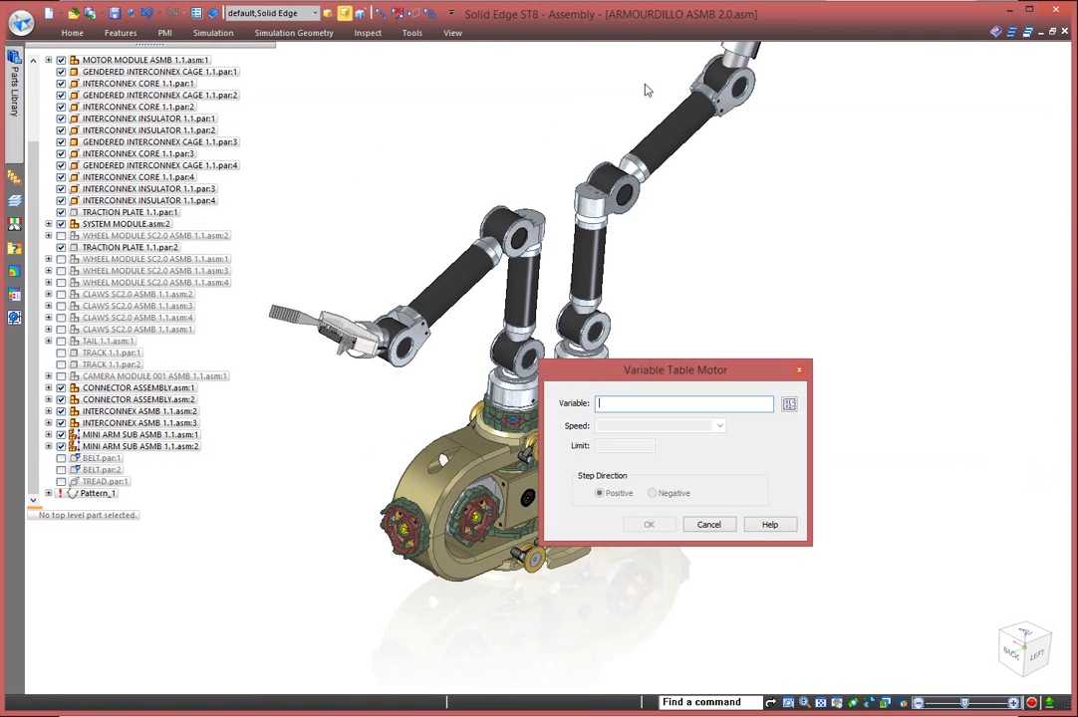
left_click(789, 403)
left_click_drag(1041, 503, 1039, 642)
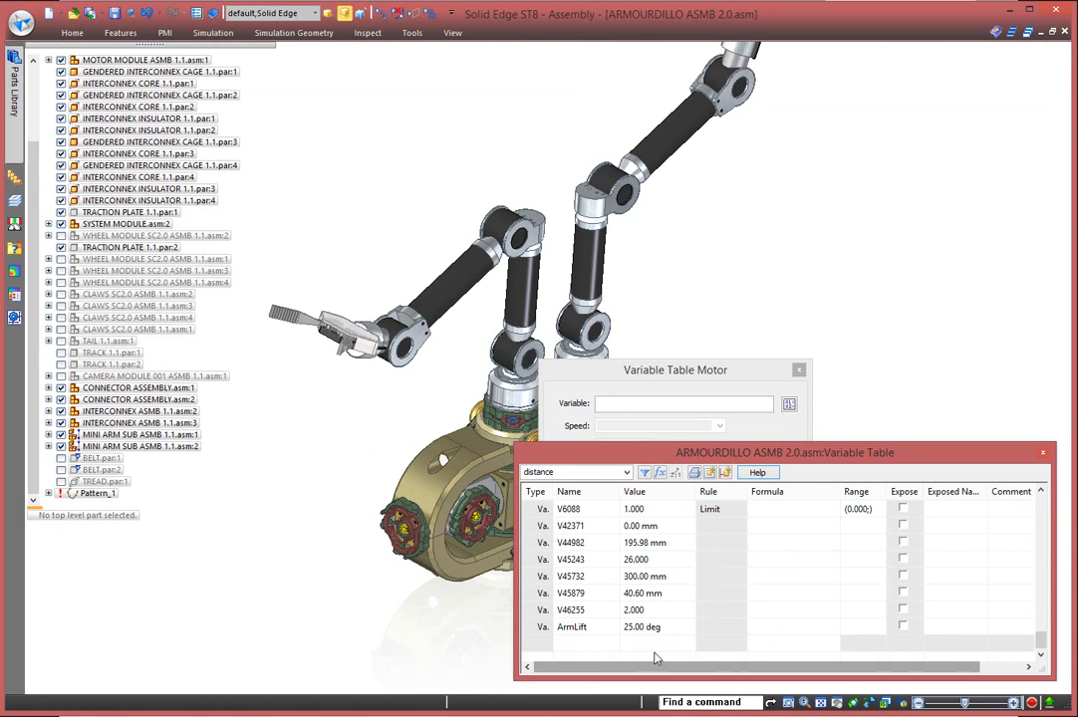
left_click(570, 627)
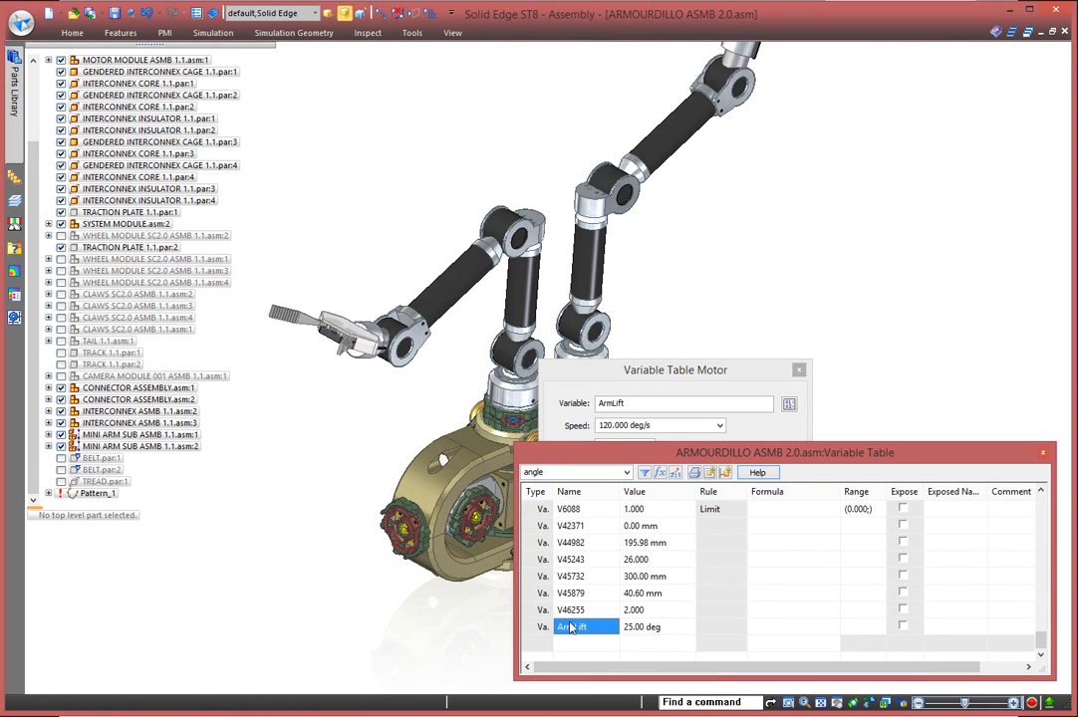
left_click(602, 374)
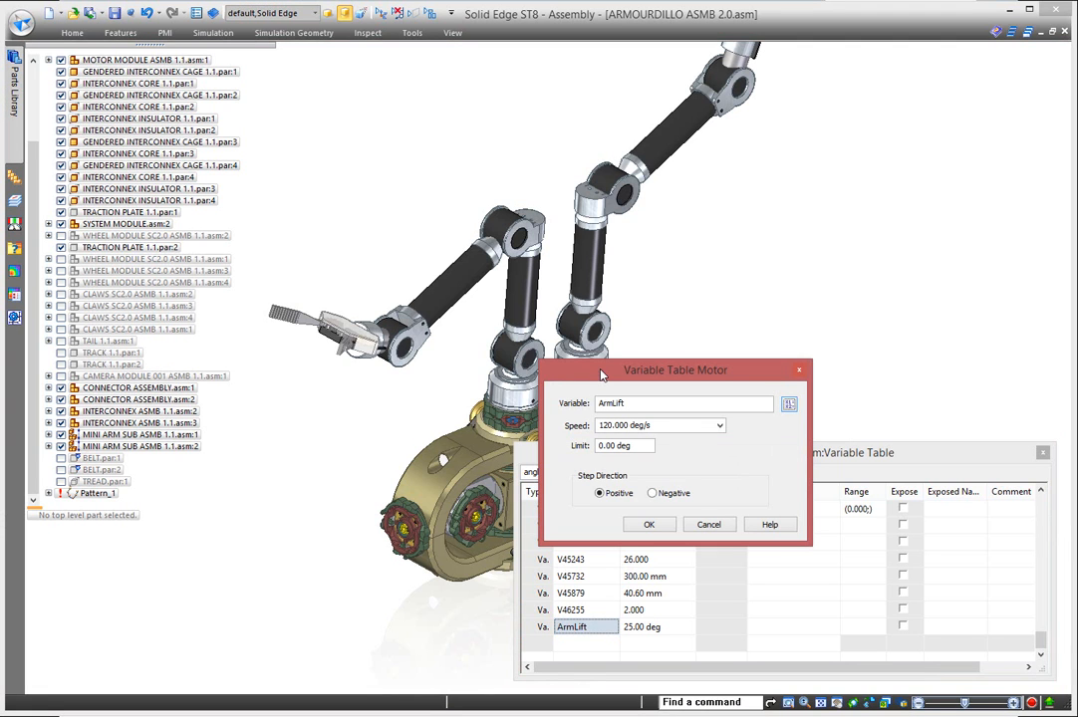
Set the ArmLift motor's speed to 2 deg/s, enter its travel limit, and create the motor.
left_click(719, 425)
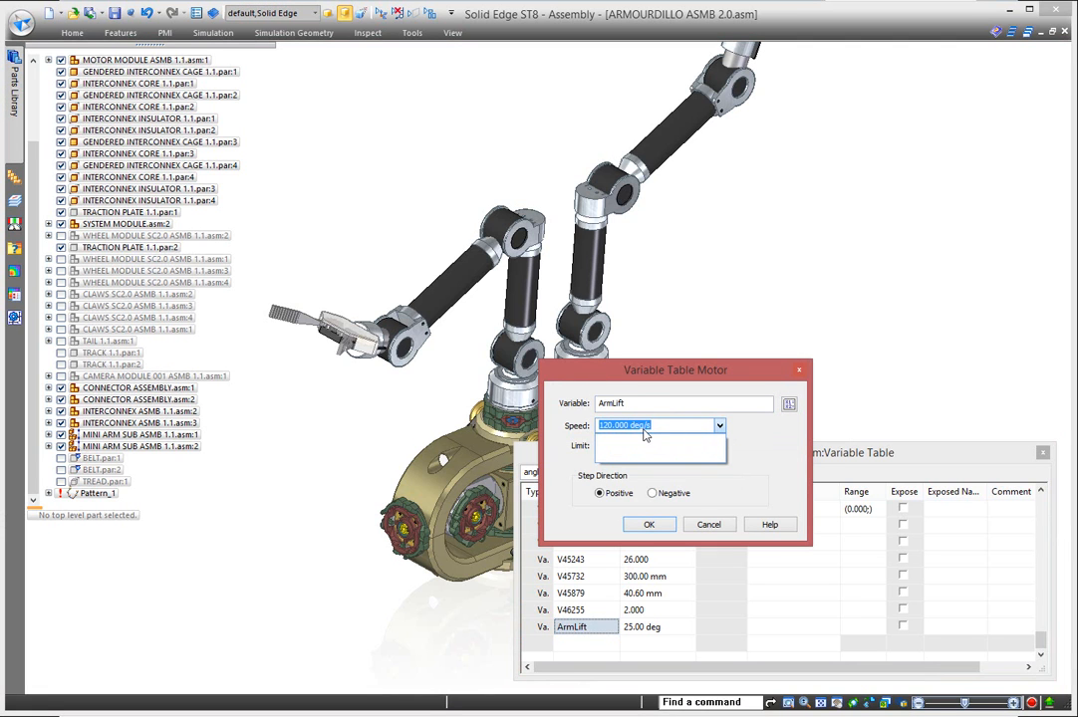
type("2")
key("Tab")
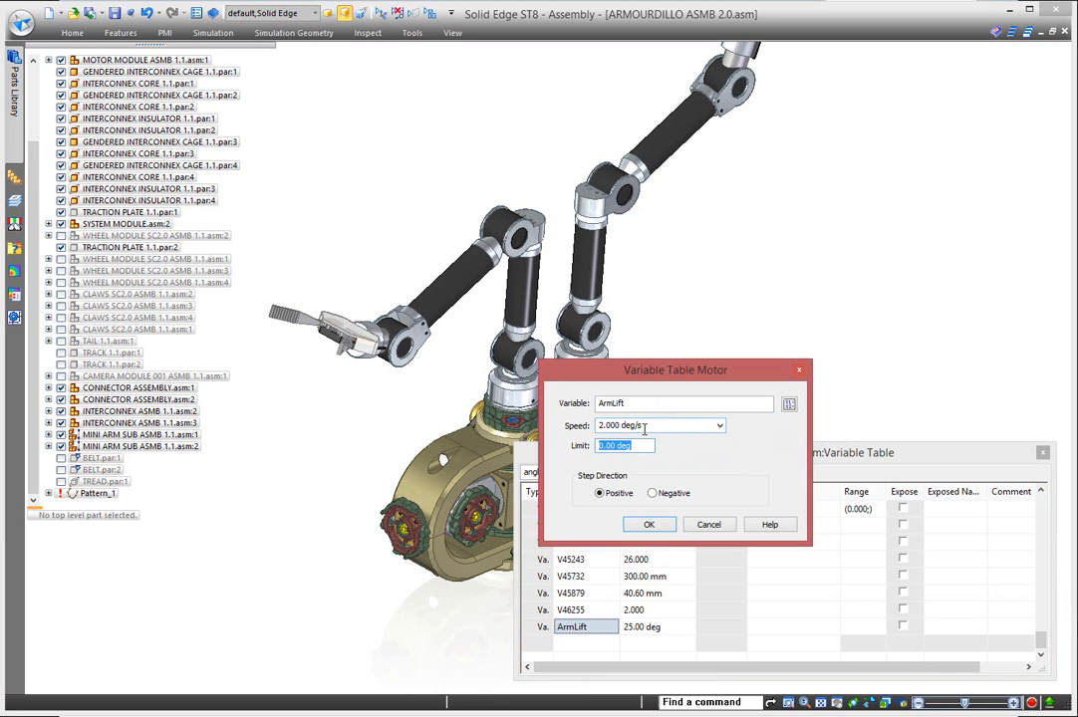
type("3")
key("Return")
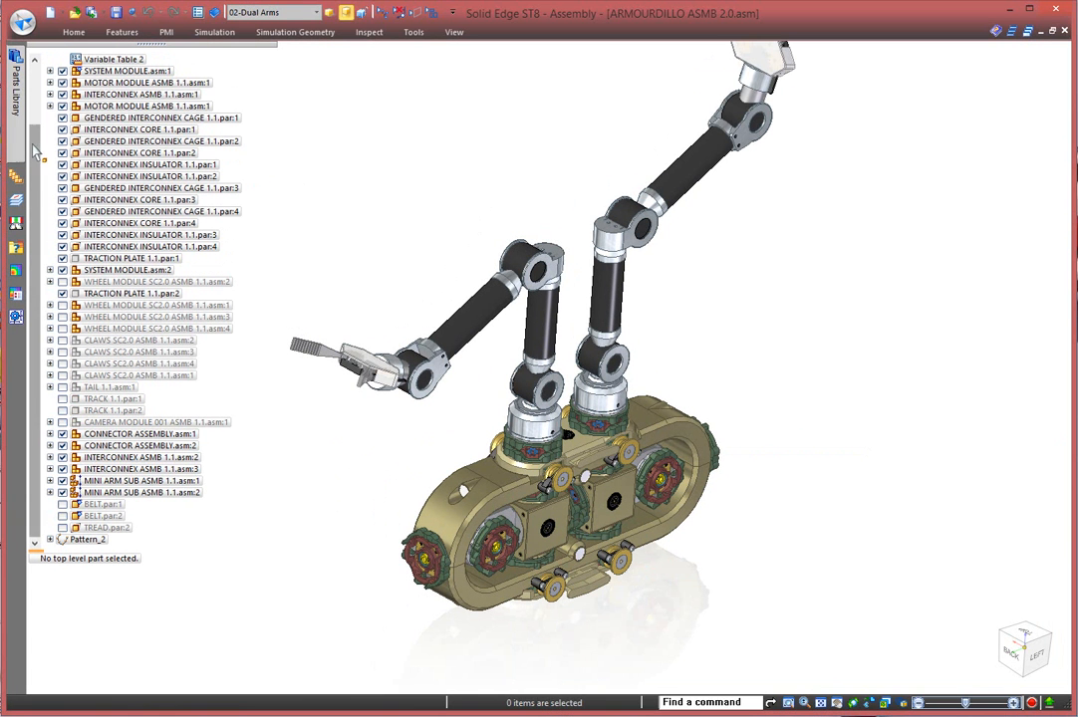
Apply the 01 drive configuration together with the 02-Dual Arms and Assembly Snapshot configurations.
scroll(37, 151, "up", 2)
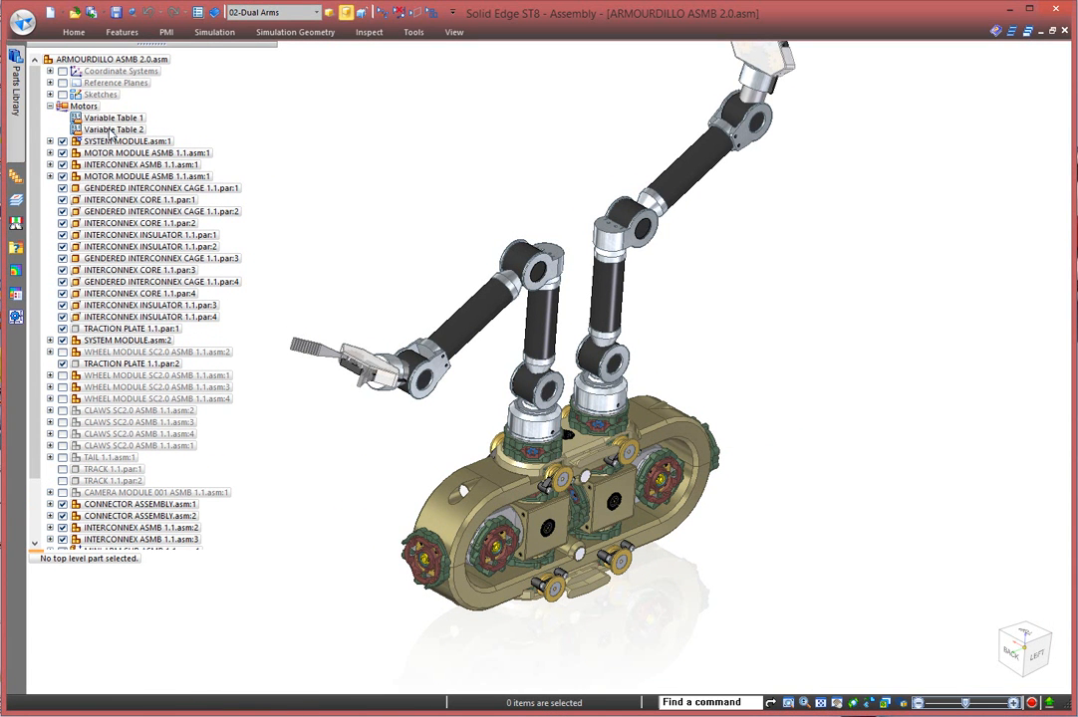
left_click(317, 12)
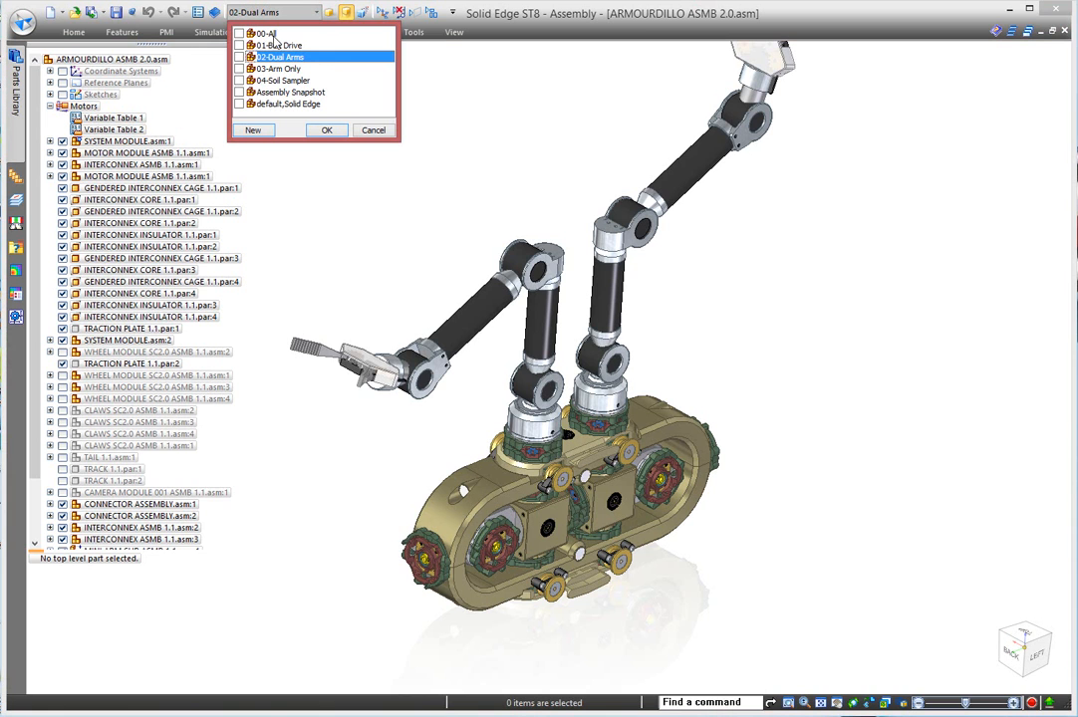
left_click(239, 46)
left_click(239, 57)
left_click(241, 92)
left_click(325, 130)
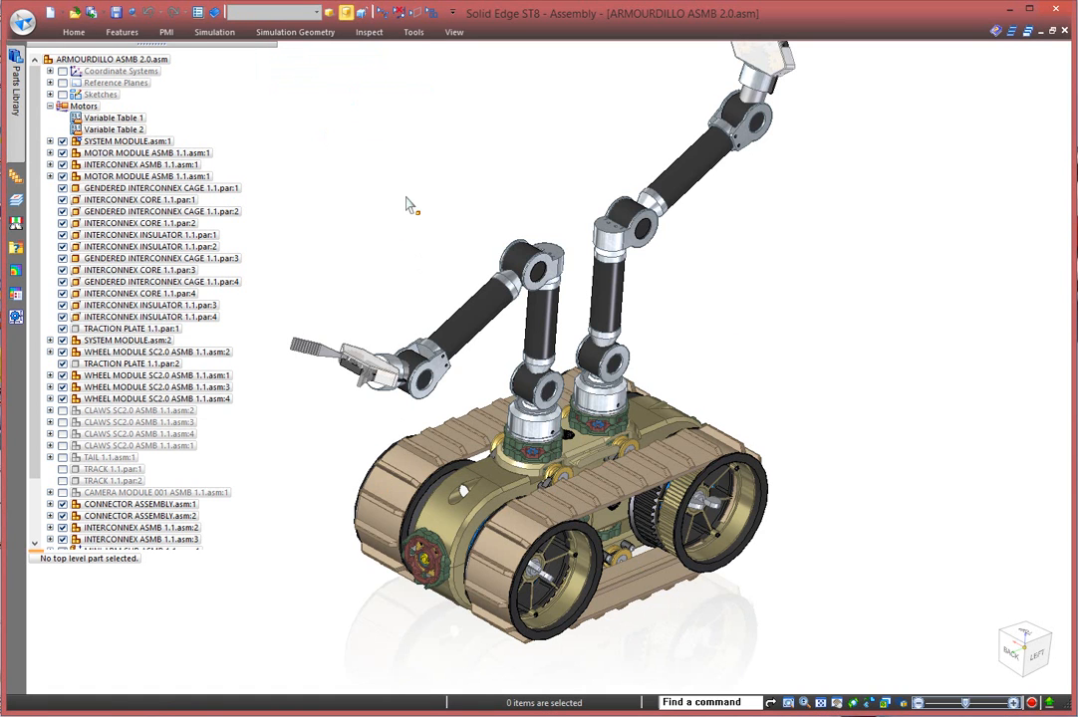
Set up a motor simulation with Variable Table 1 and Variable Table 2, no analysis, and motor limits used as duration.
left_click(74, 32)
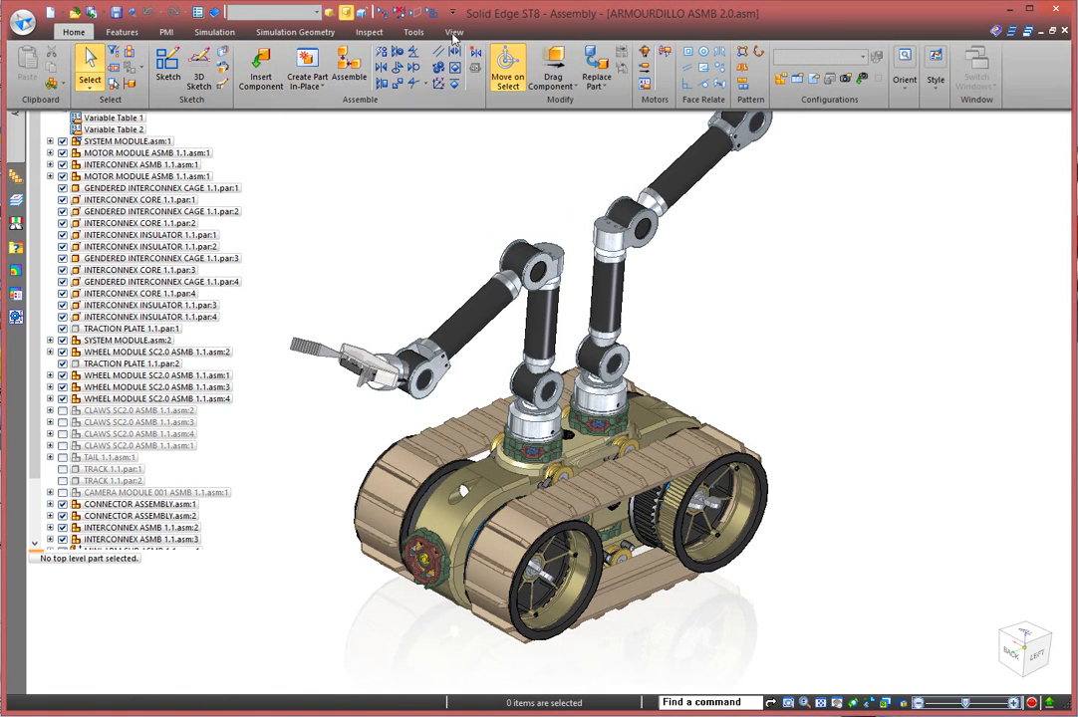
left_click(664, 57)
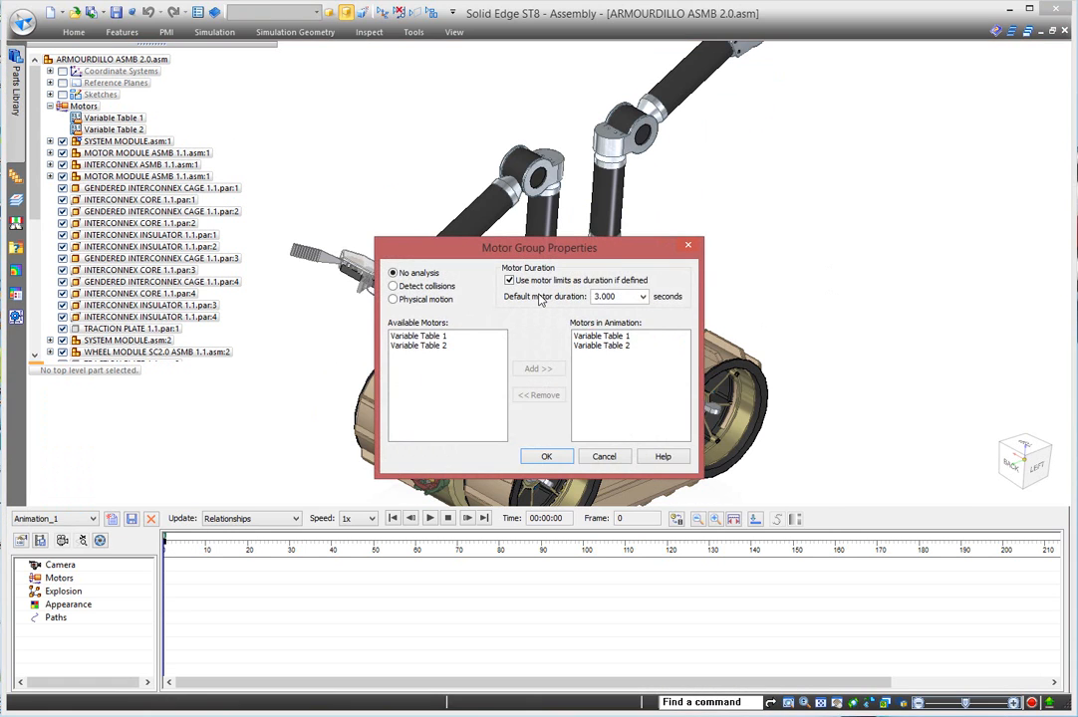
left_click(549, 455)
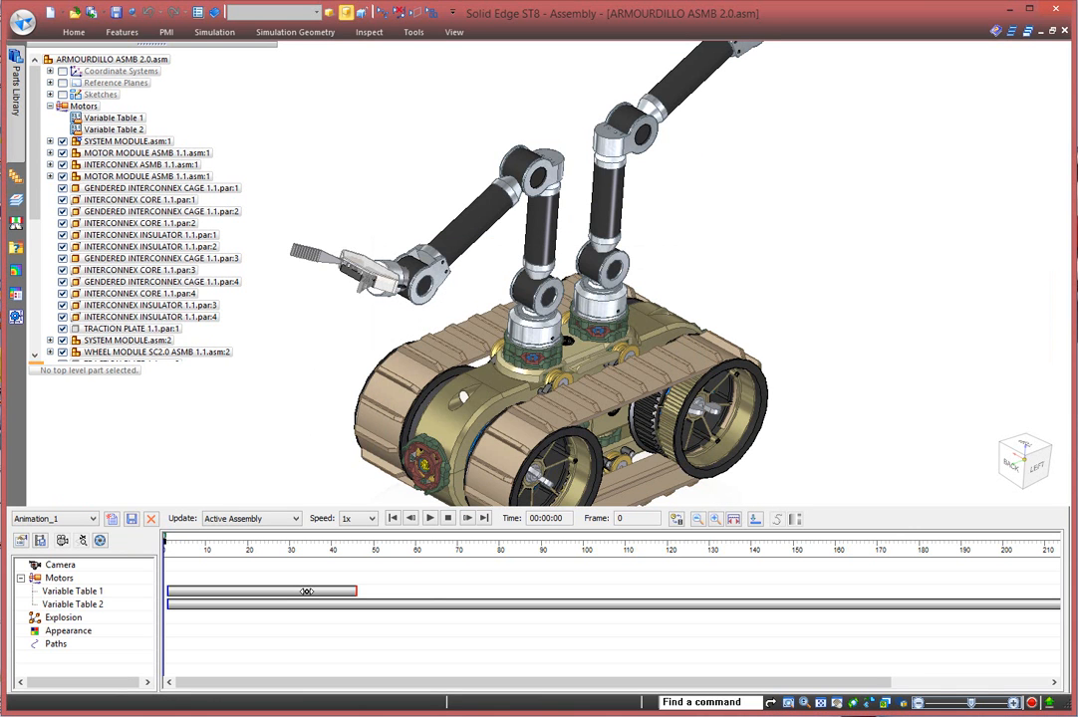
Copy the Variable Table 1 motor duration and paste a mirrored copy after it, starting at about frame 48.
left_click(307, 592)
right_click(308, 595)
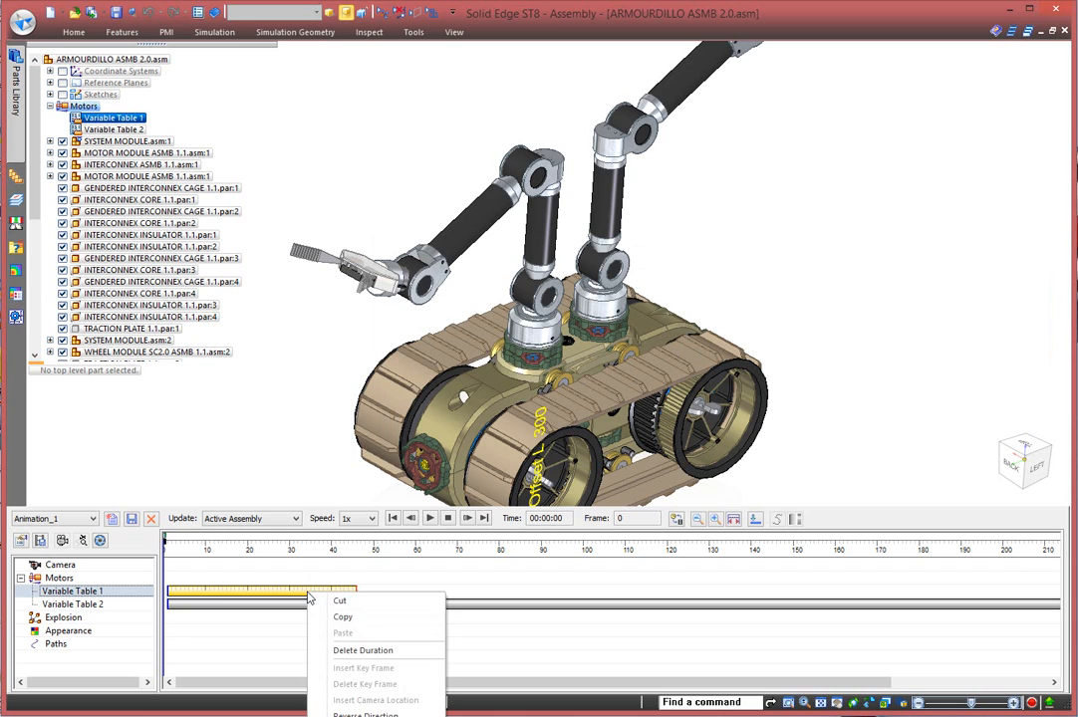
left_click(352, 618)
left_click(371, 596)
right_click(369, 595)
left_click(404, 647)
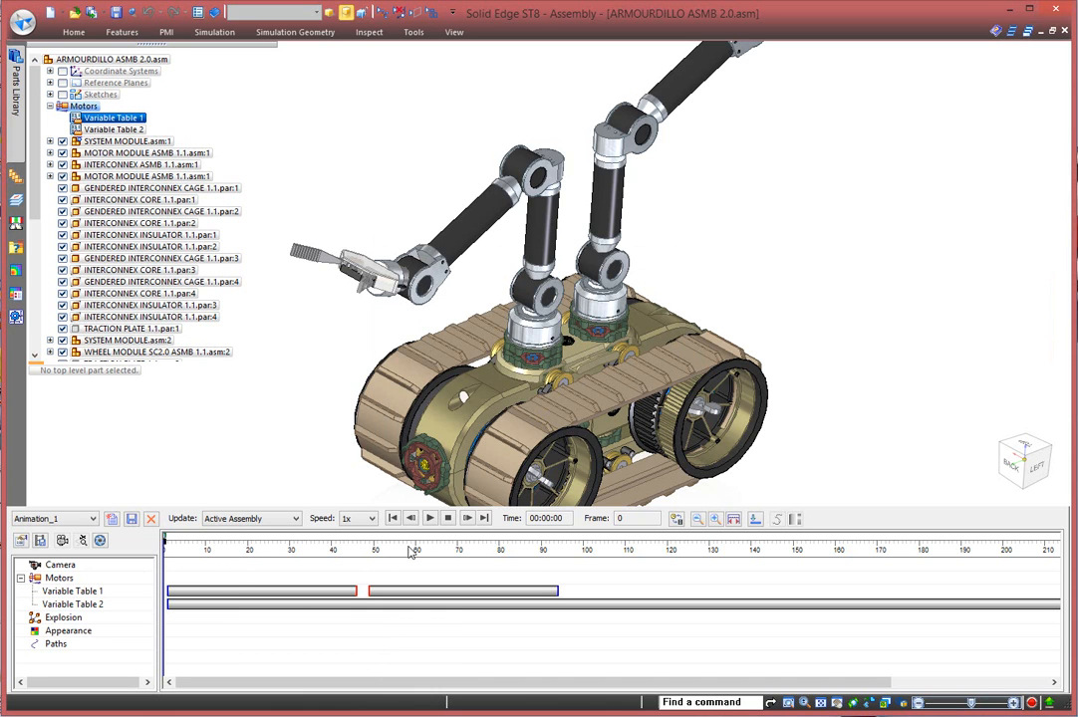
Play the animation, raise the playback speed to 2x and 4x, and stop it.
left_click(429, 518)
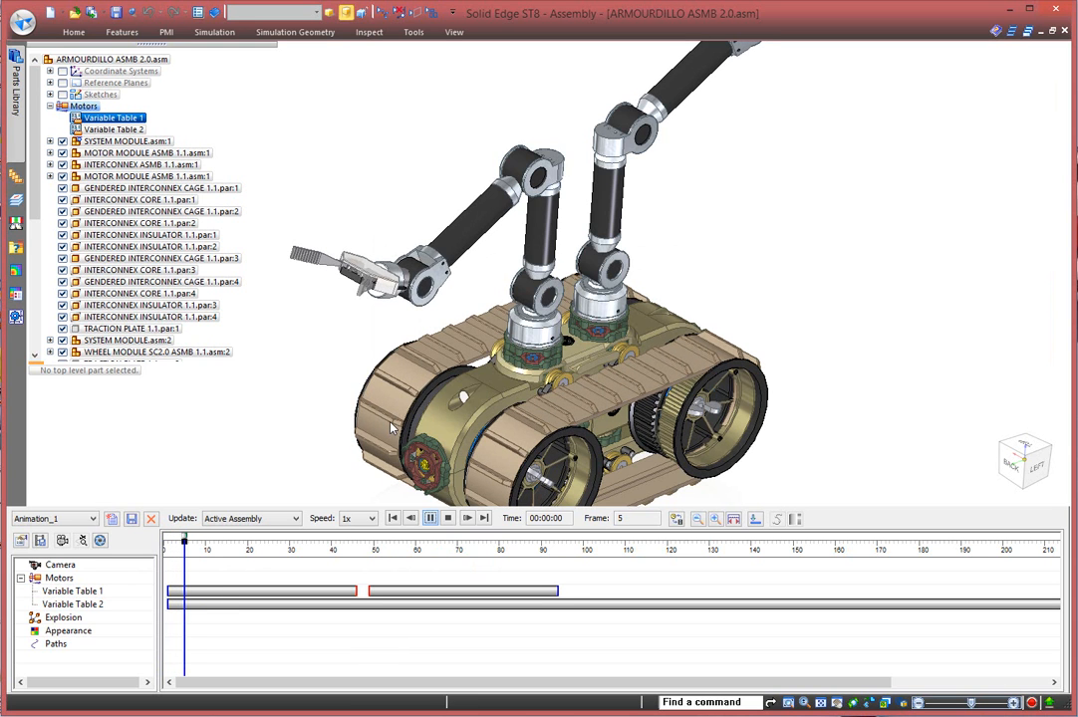
left_click(371, 519)
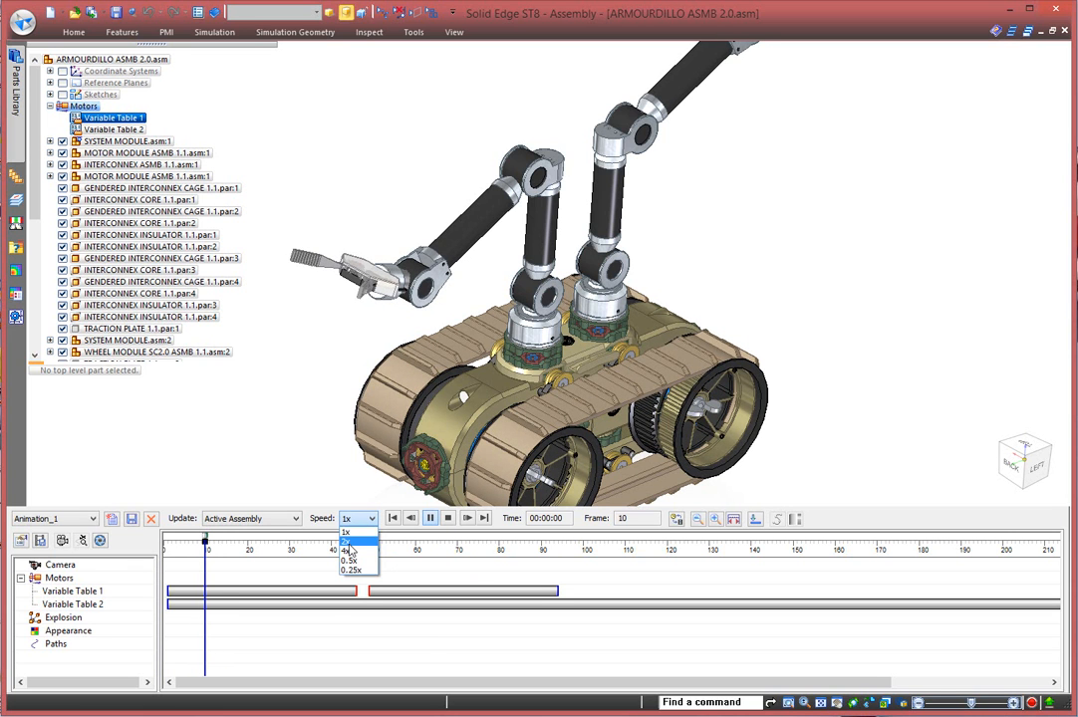
left_click(347, 541)
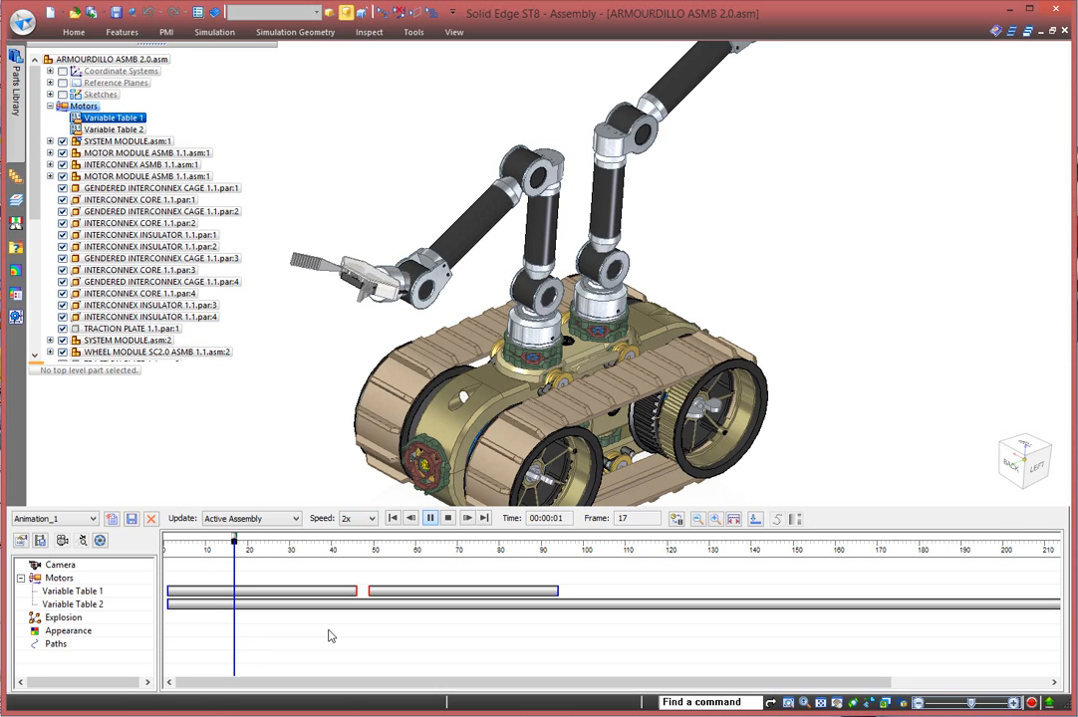
left_click(371, 519)
left_click(349, 551)
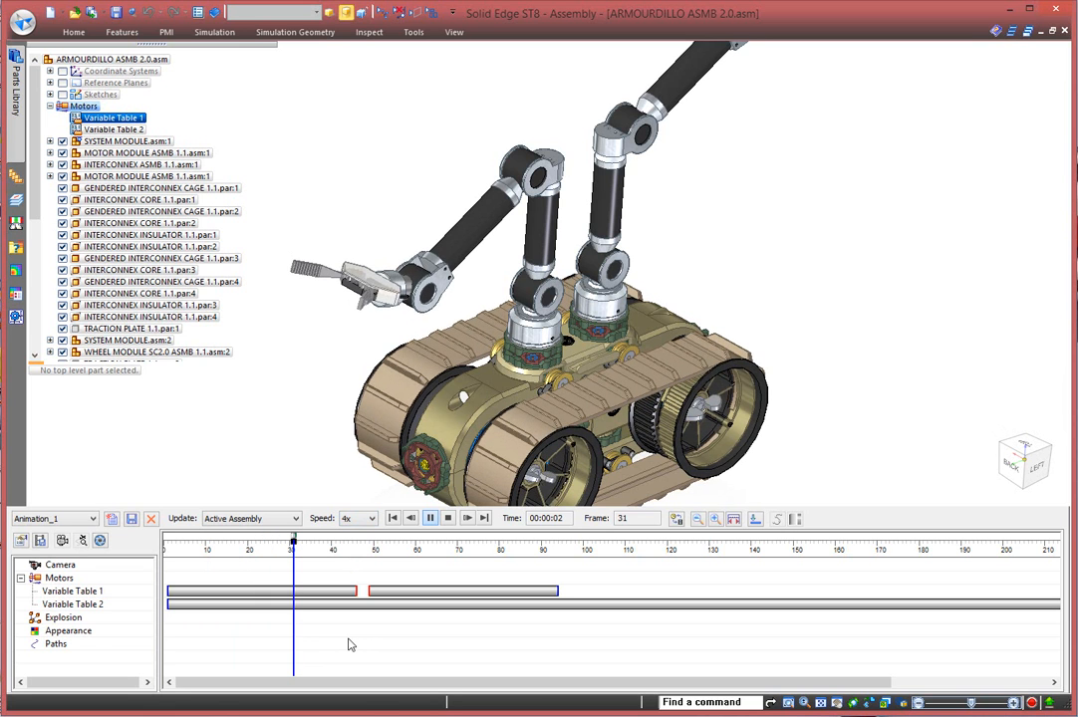
left_click(448, 519)
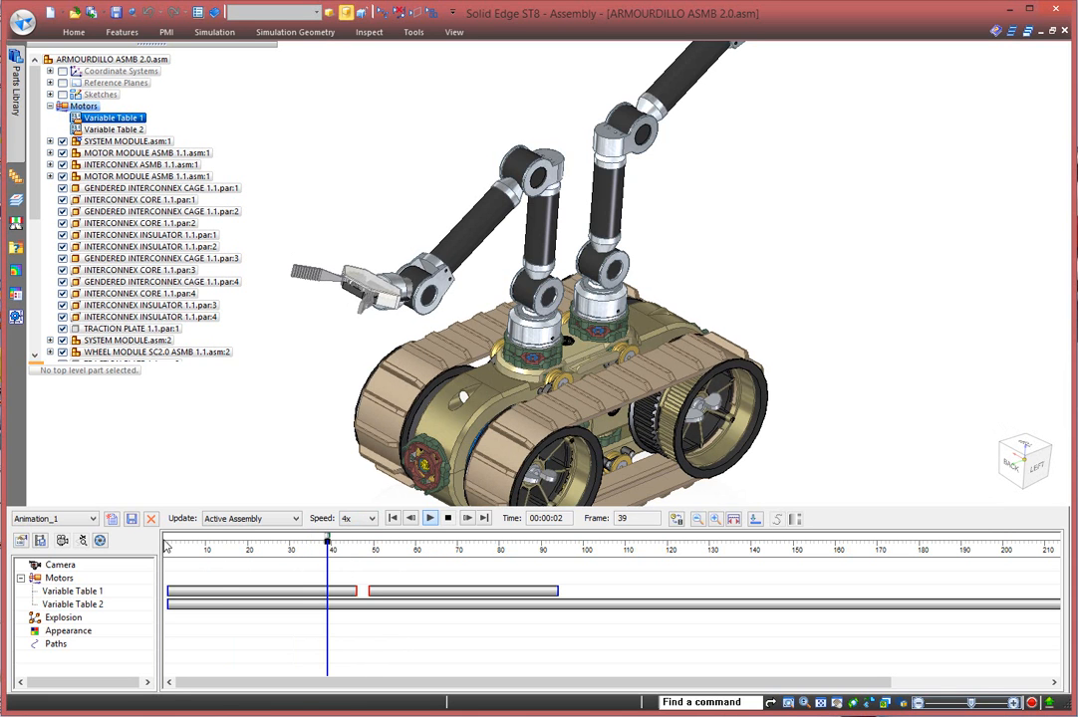
Start saving the animation as a movie and examine the available file formats.
left_click(40, 541)
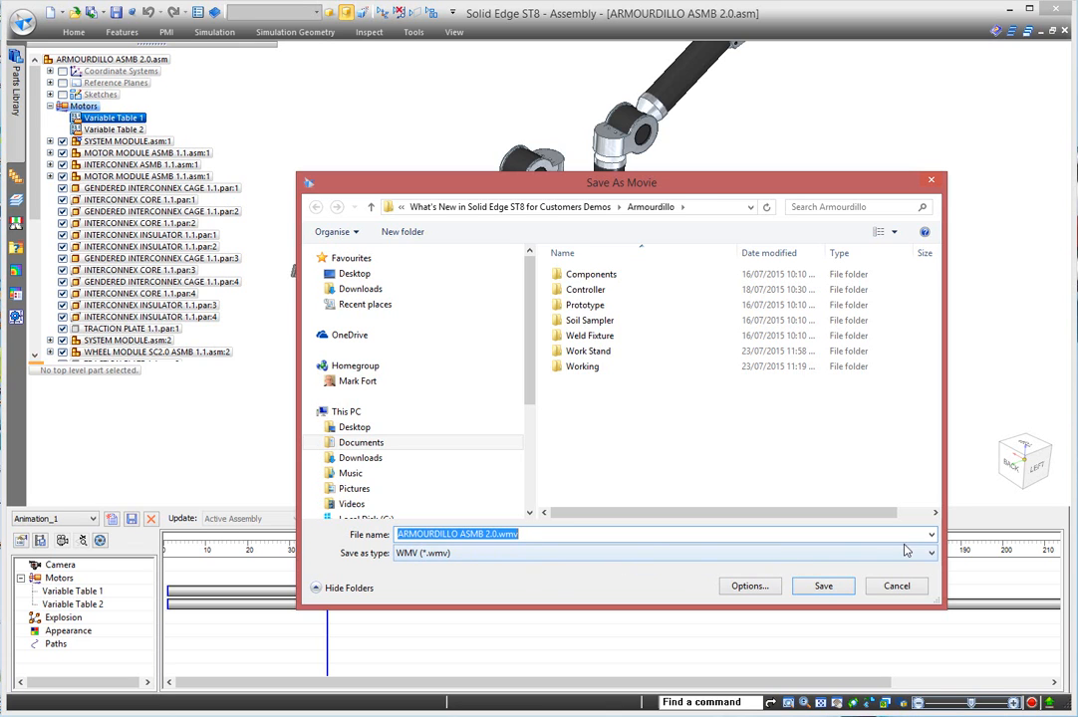
left_click(931, 555)
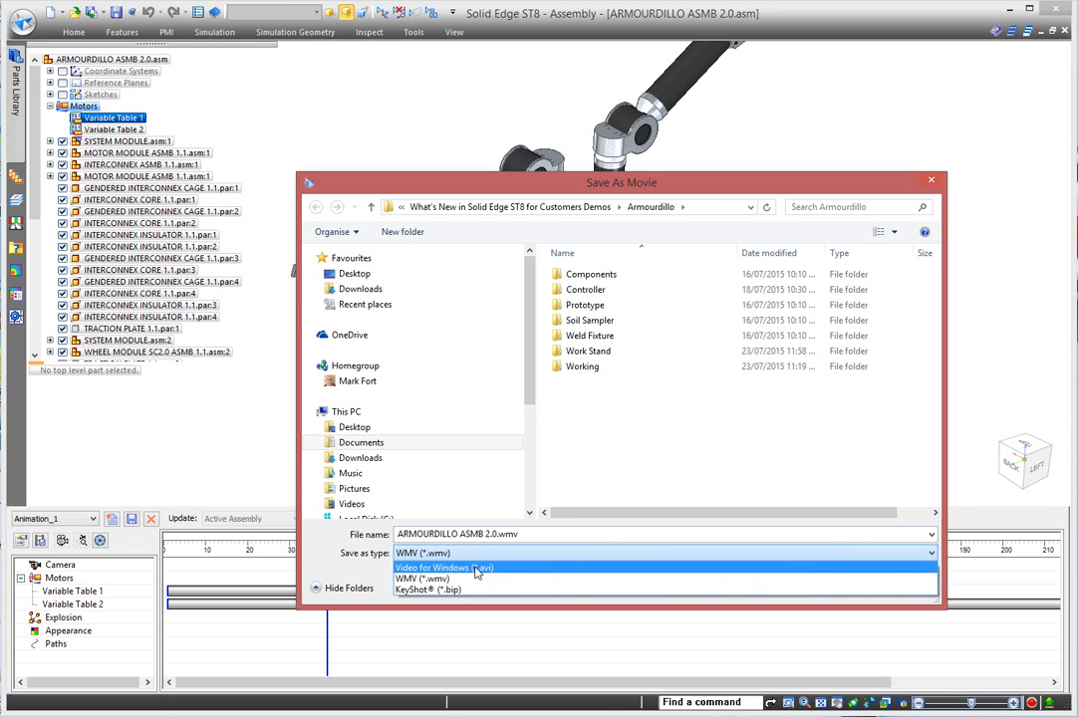
left_click(847, 461)
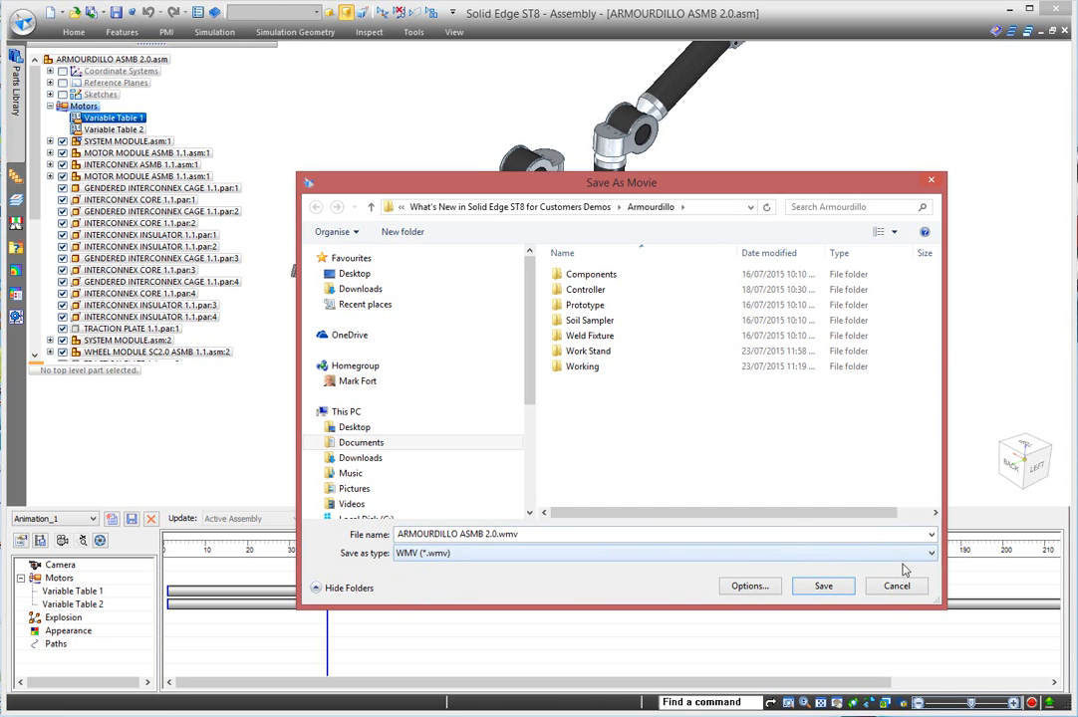
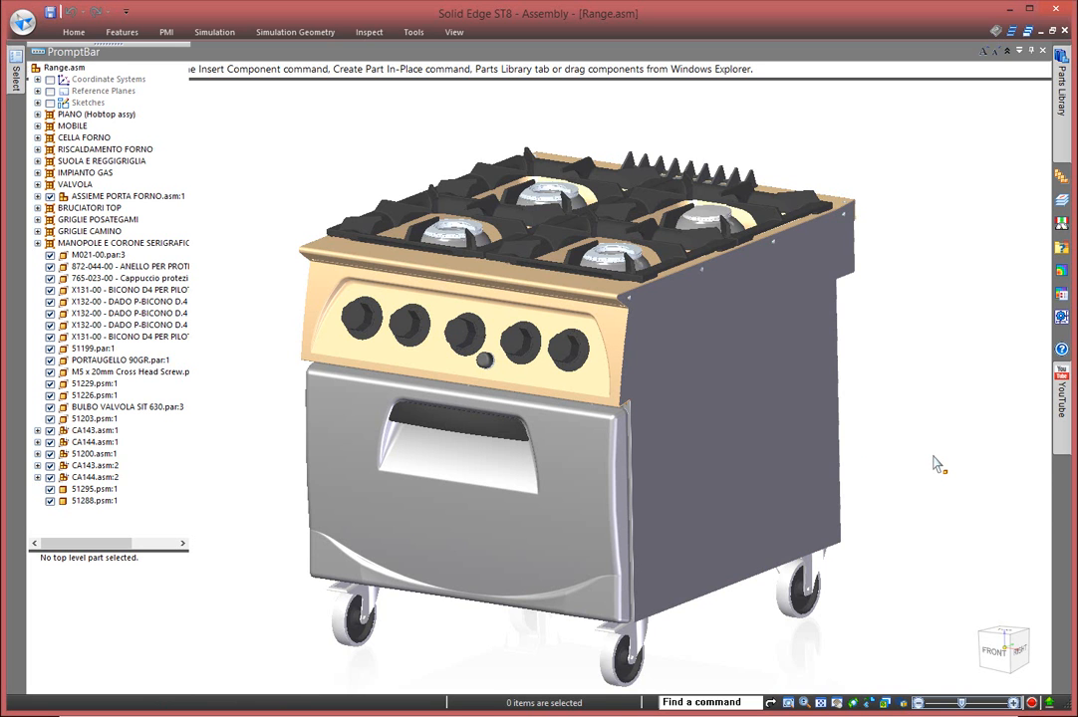
Start saving the Range assembly as a translated file, with IFC documents (*.IFC) as the file type.
middle_click_drag(914, 450, 853, 445)
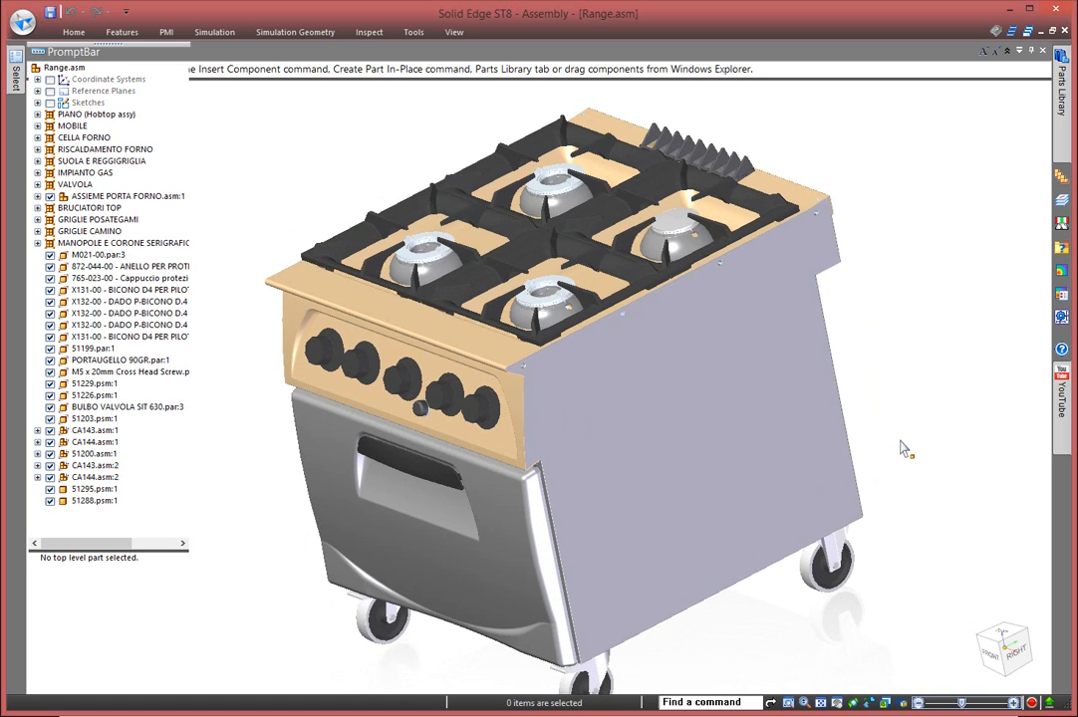
middle_click_drag(910, 446, 929, 411)
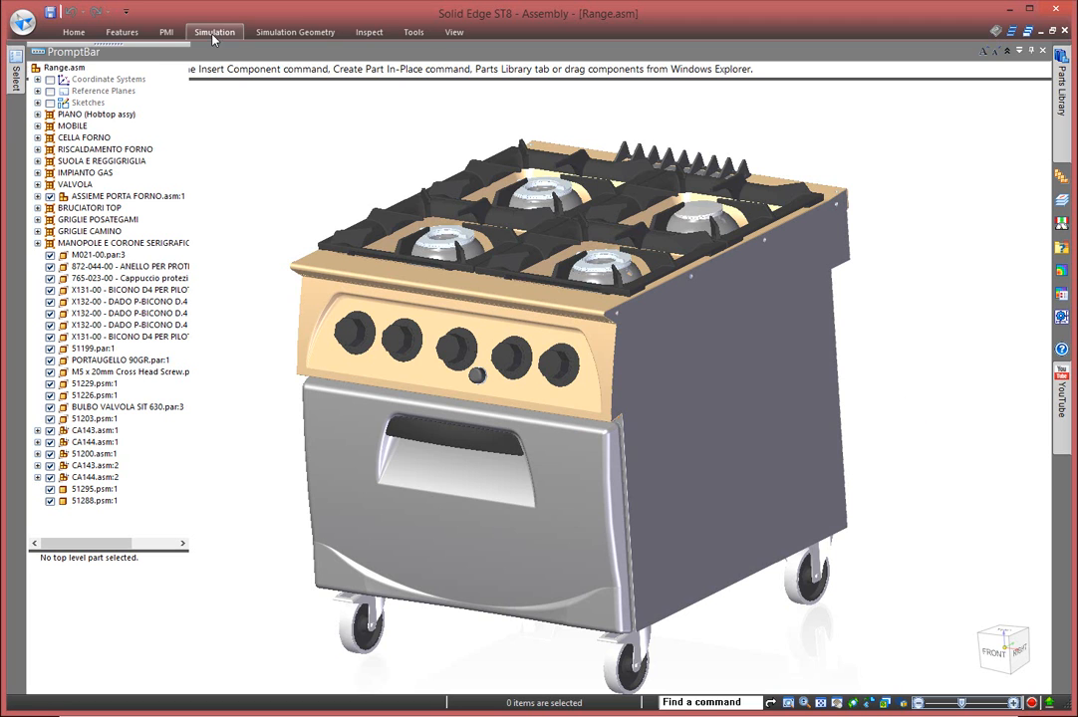
left_click(75, 36)
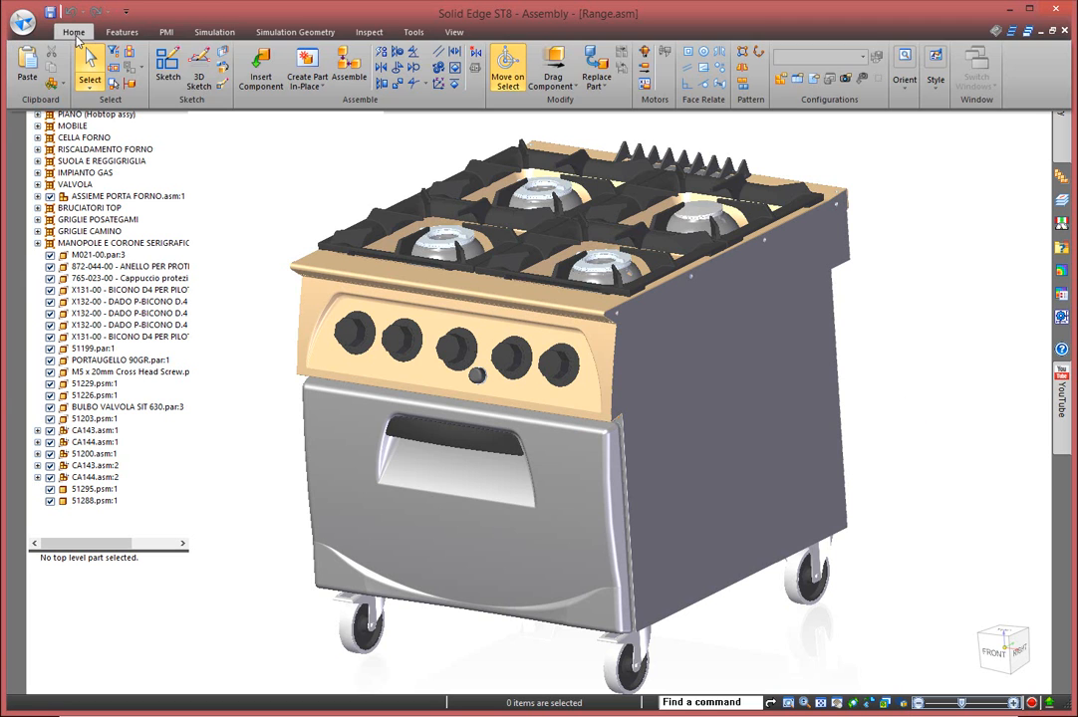
left_click(26, 22)
mouse_move(84, 142)
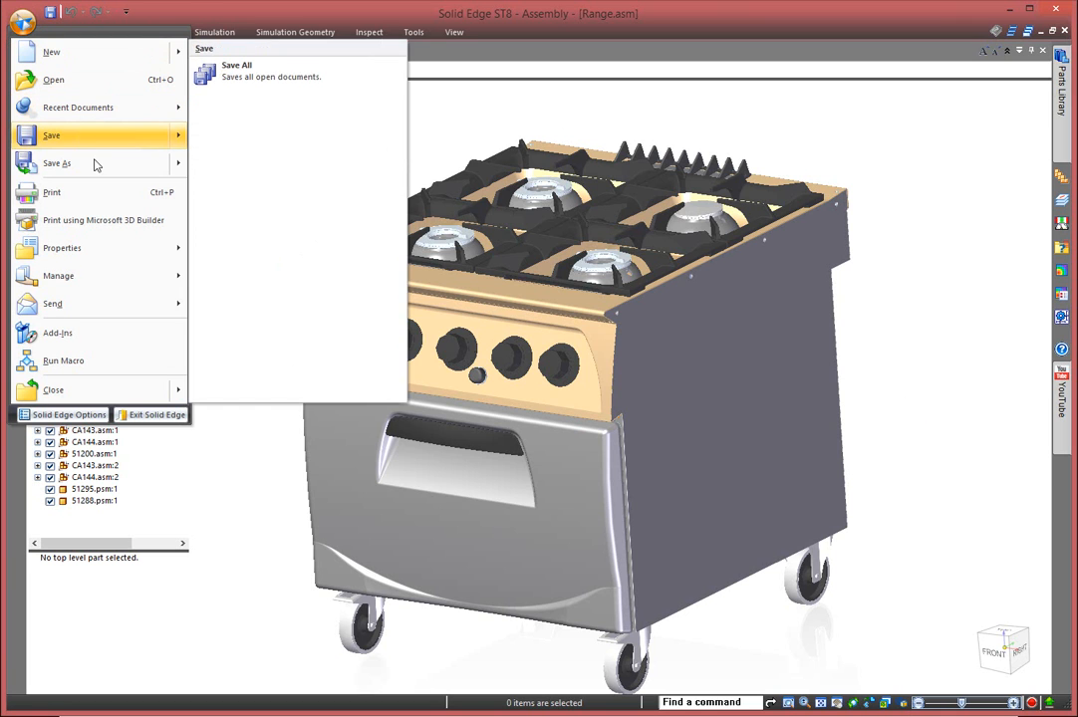
mouse_move(94, 166)
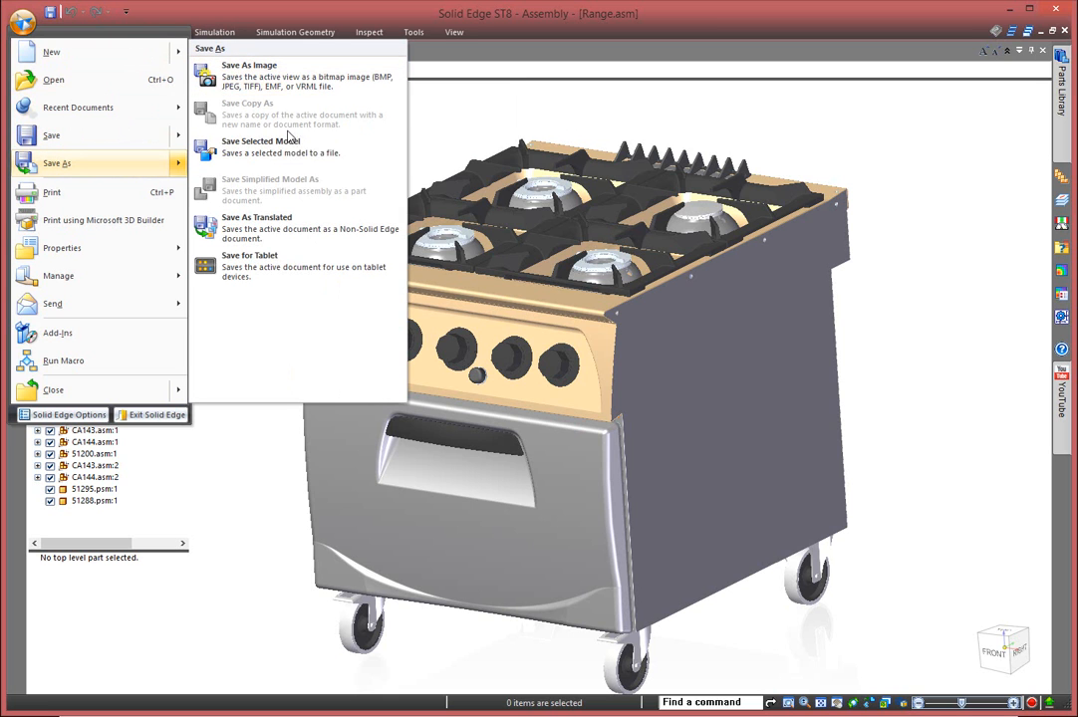
left_click(244, 219)
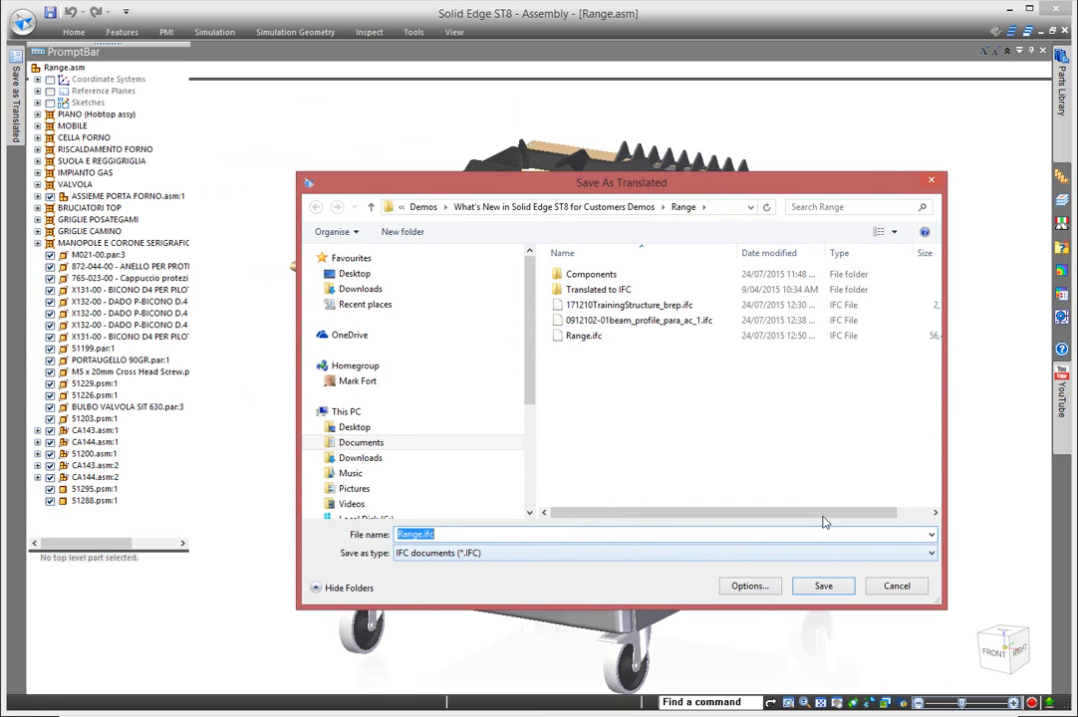
left_click(931, 553)
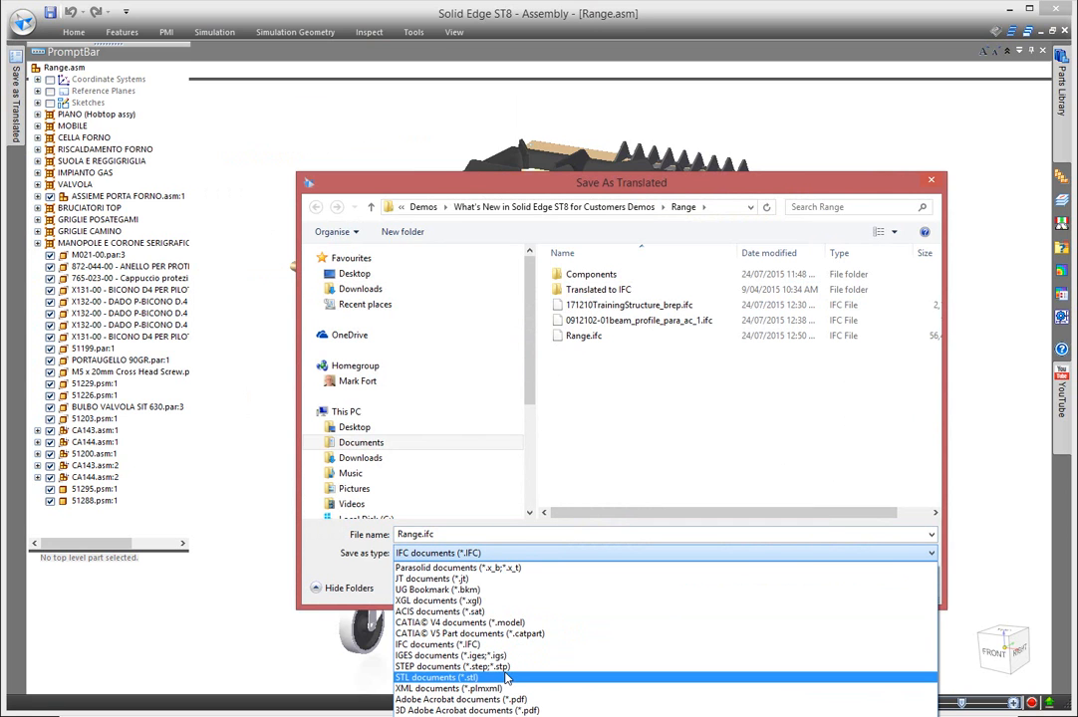
left_click(443, 644)
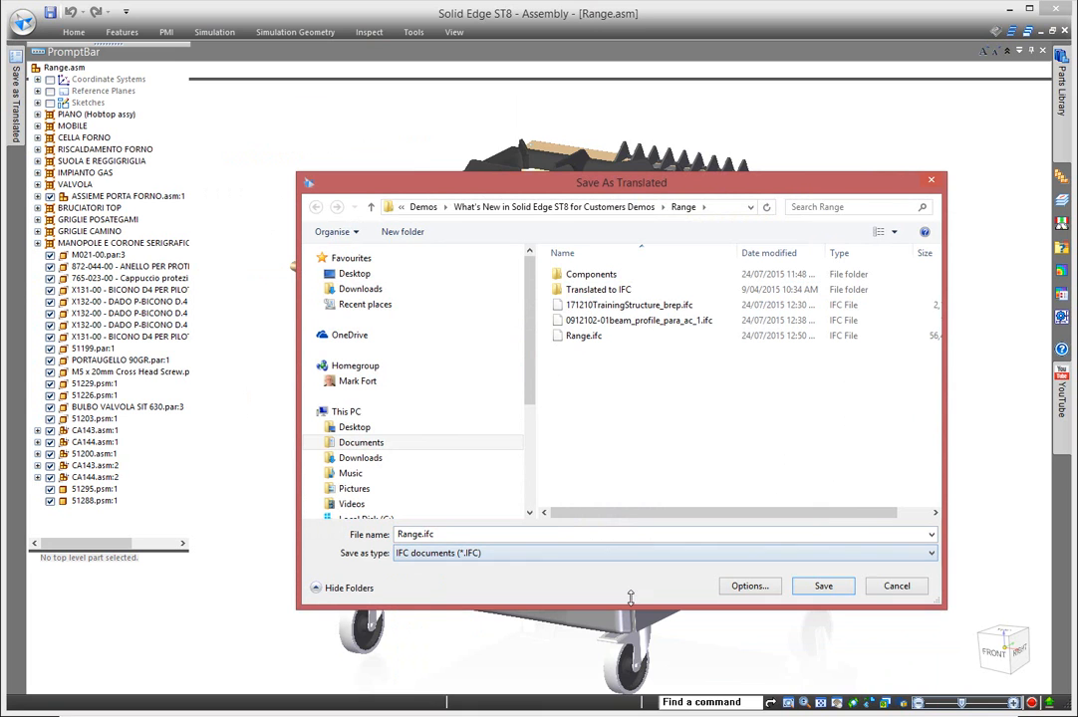
Set the IFC export options to use IFC version IFC2X3.
left_click(747, 588)
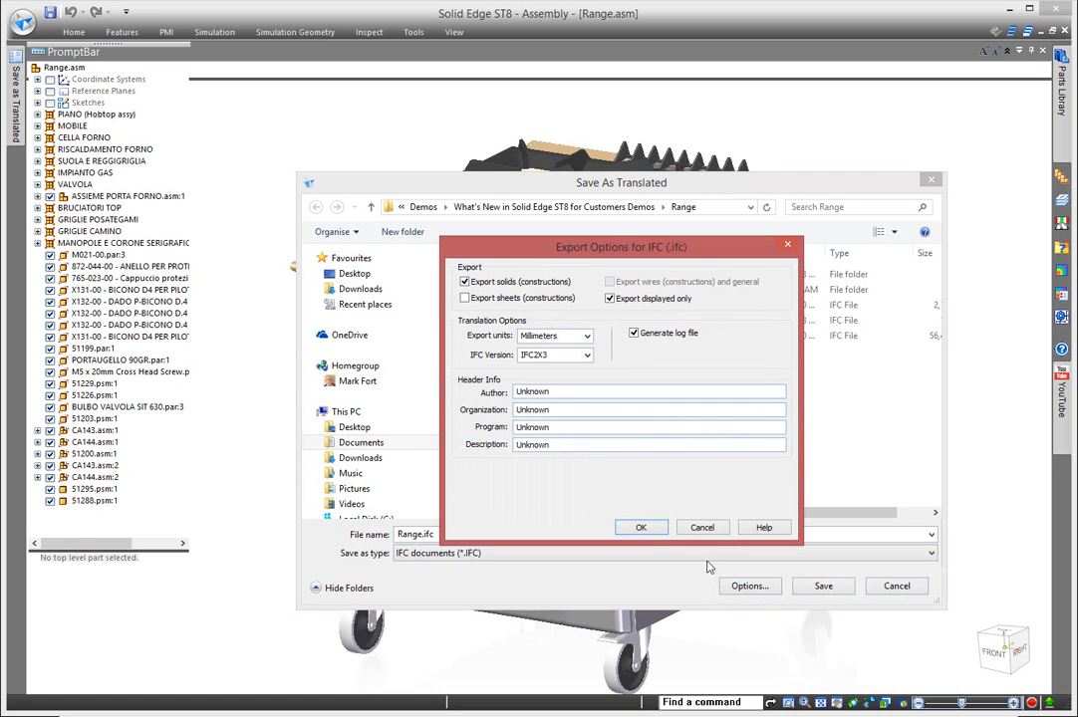
left_click(584, 354)
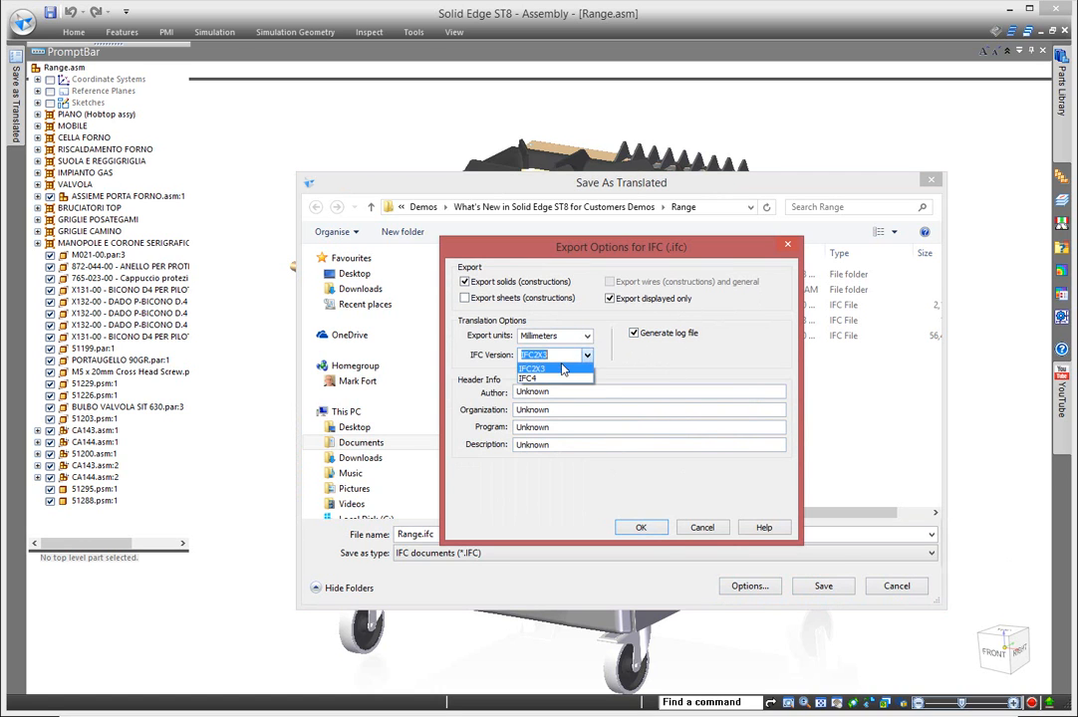
left_click(545, 369)
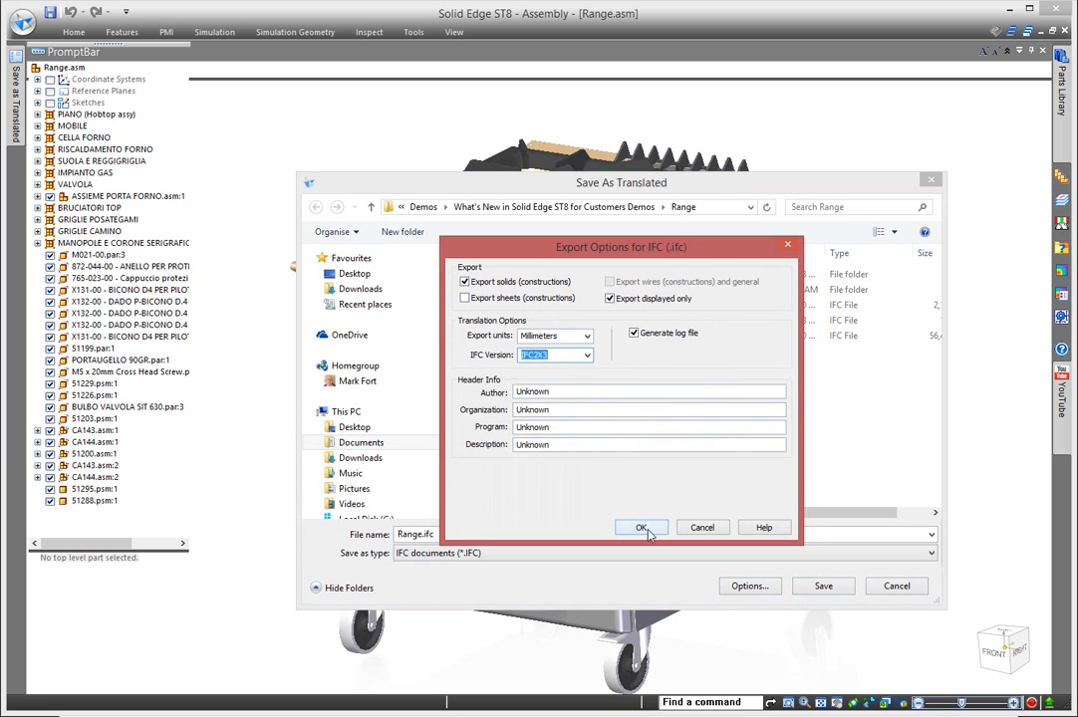
left_click(643, 528)
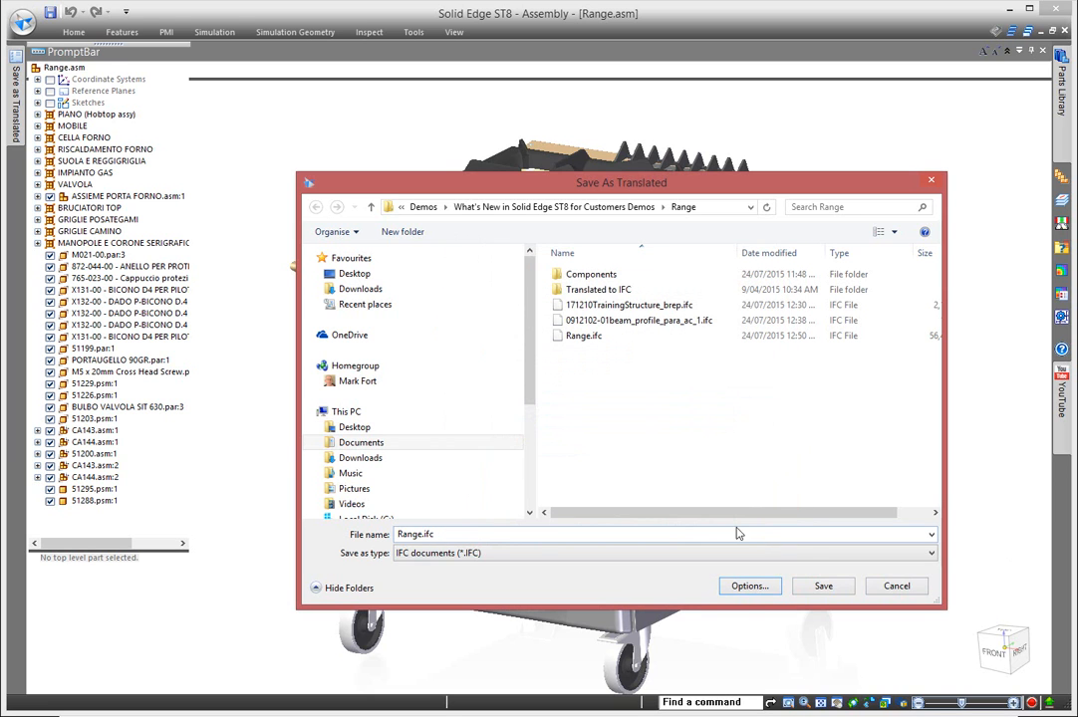
Save the translated assembly as Range.ifc, overwriting the existing file, and close the PromptBar.
left_click(823, 587)
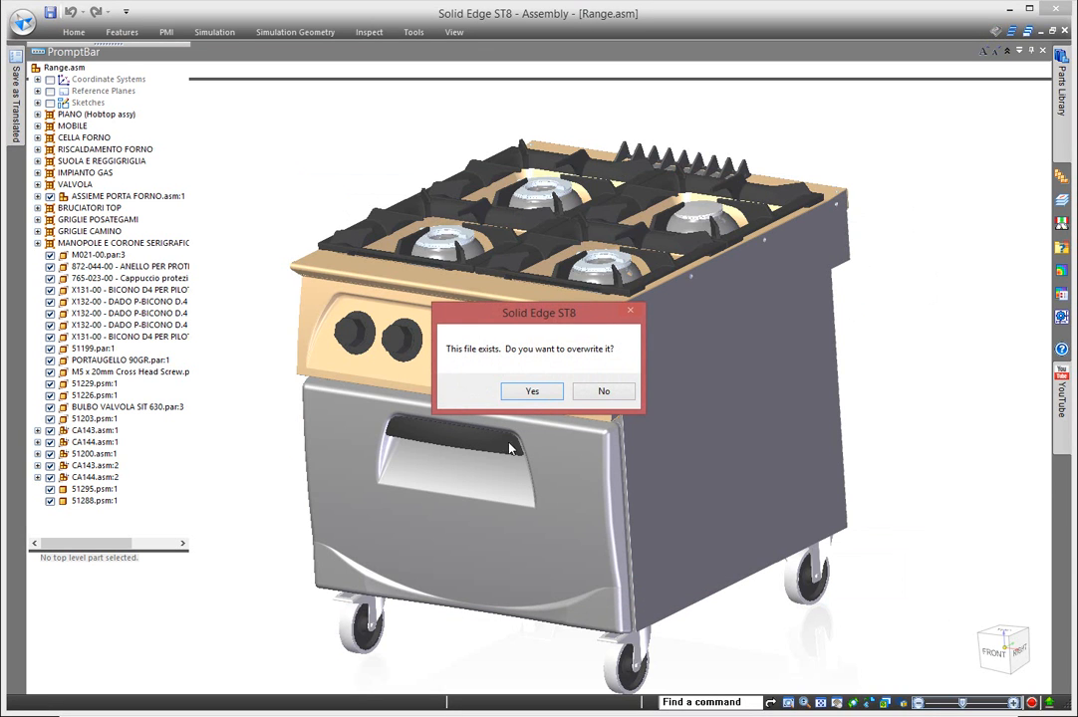
left_click(532, 391)
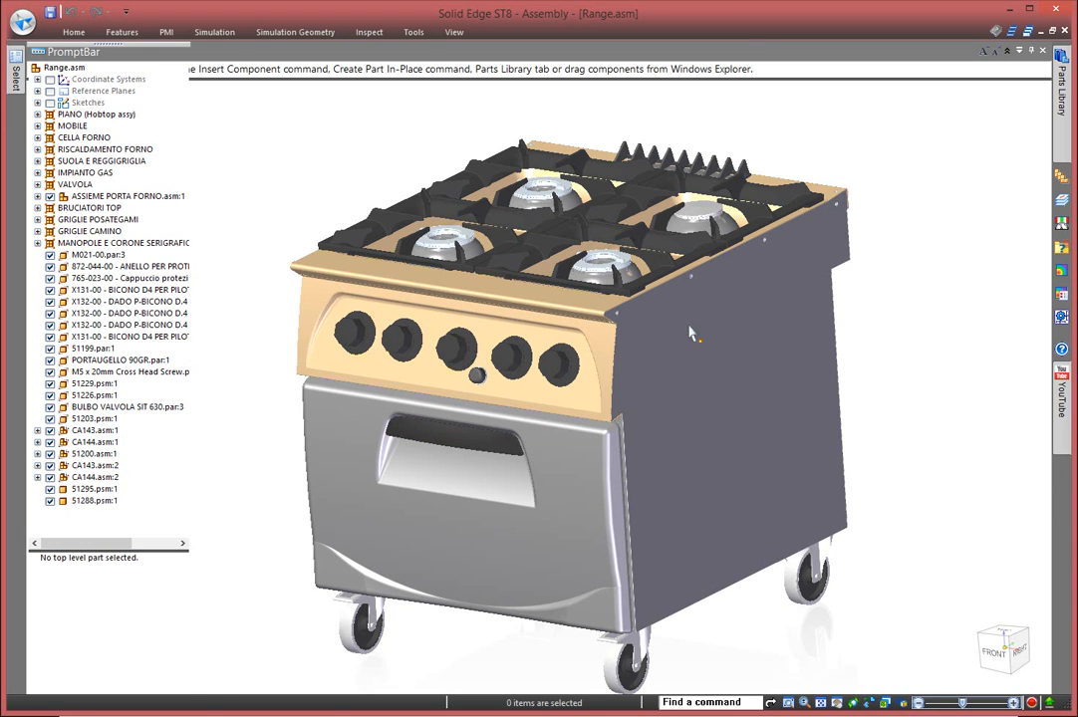
left_click(1038, 53)
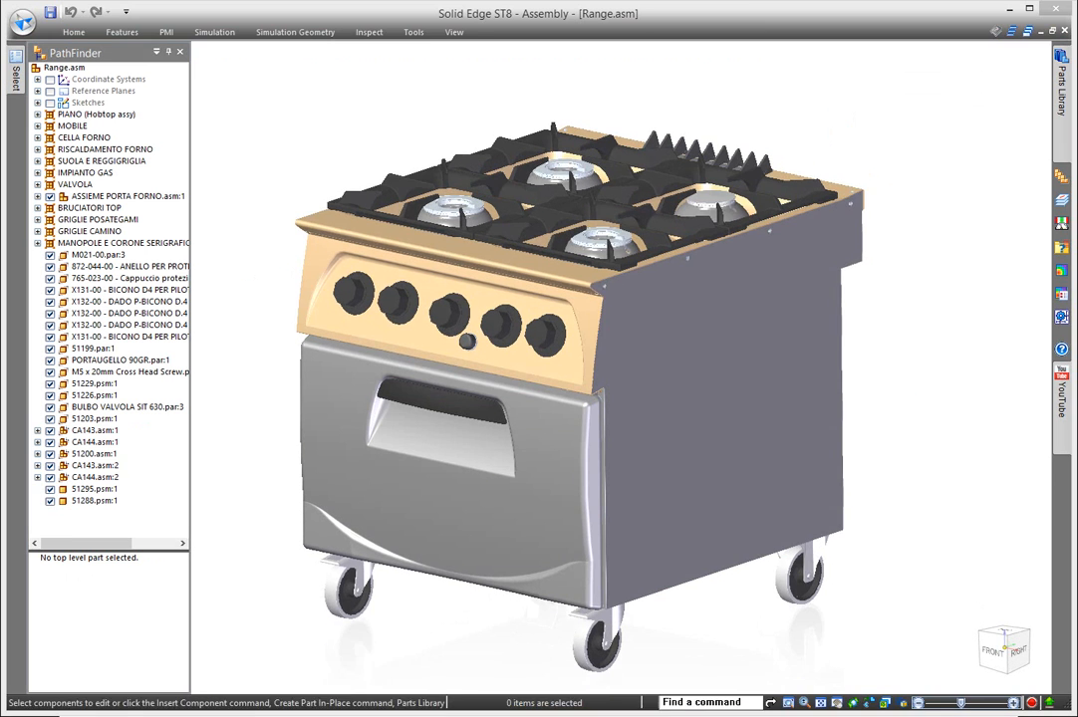
Open 0912102-01beam_profile_para_ac_1.ifc with the ISO Assembly.asm template and fit the imported structure in the view.
key("ctrl+o")
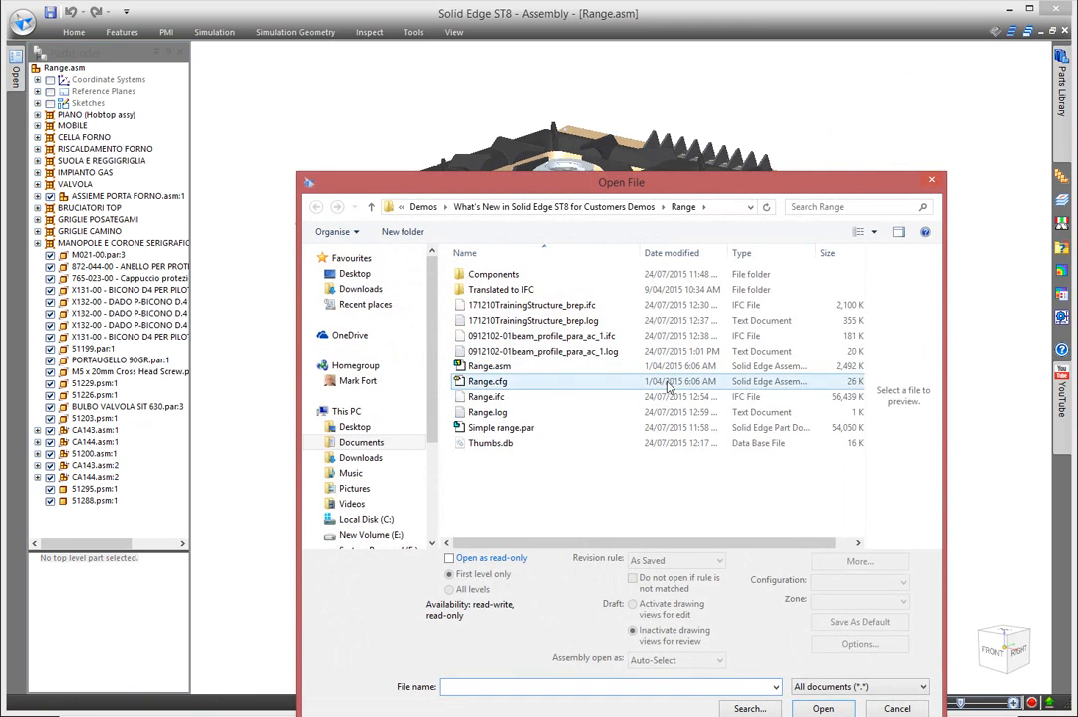
left_click(582, 336)
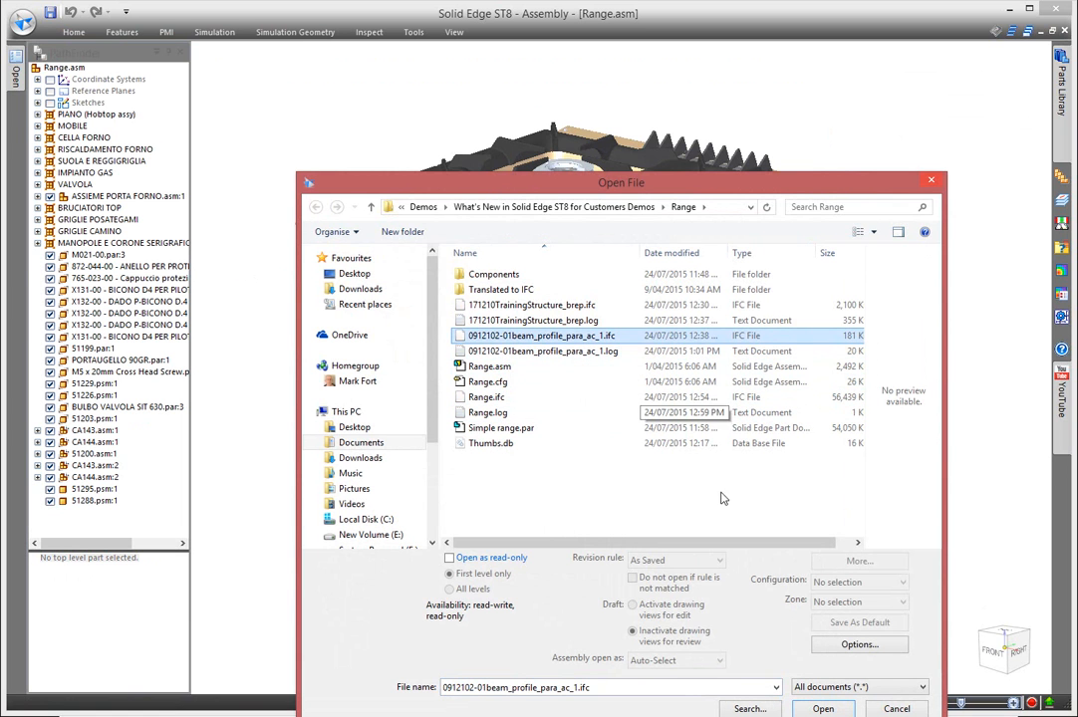
left_click(823, 708)
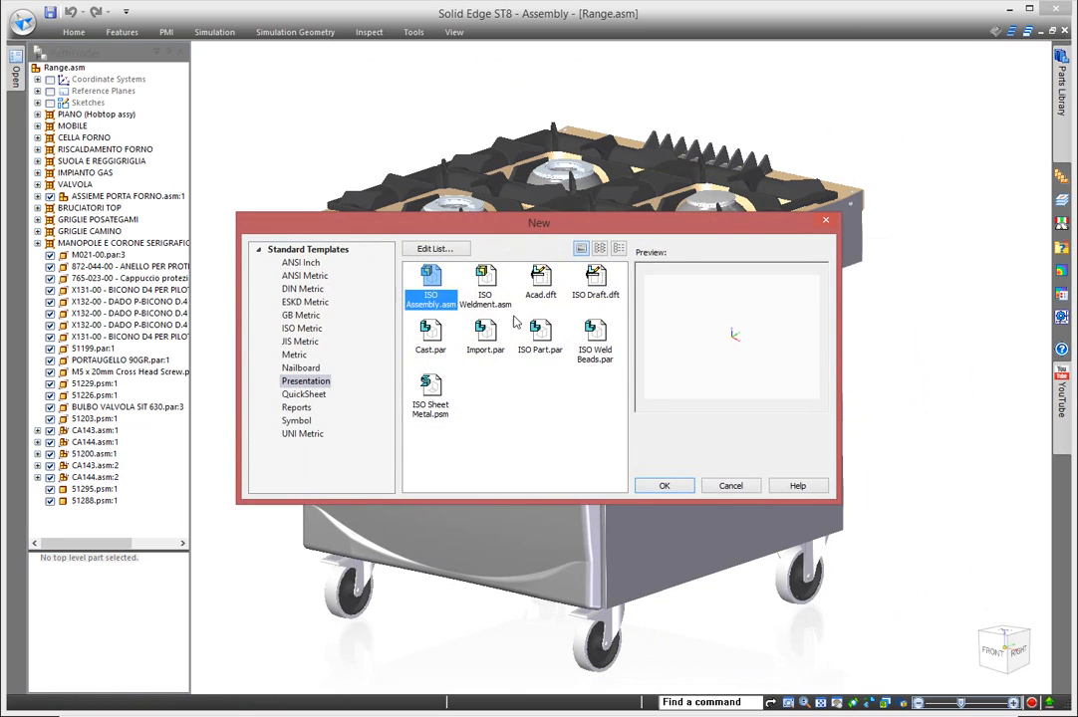
left_click(662, 485)
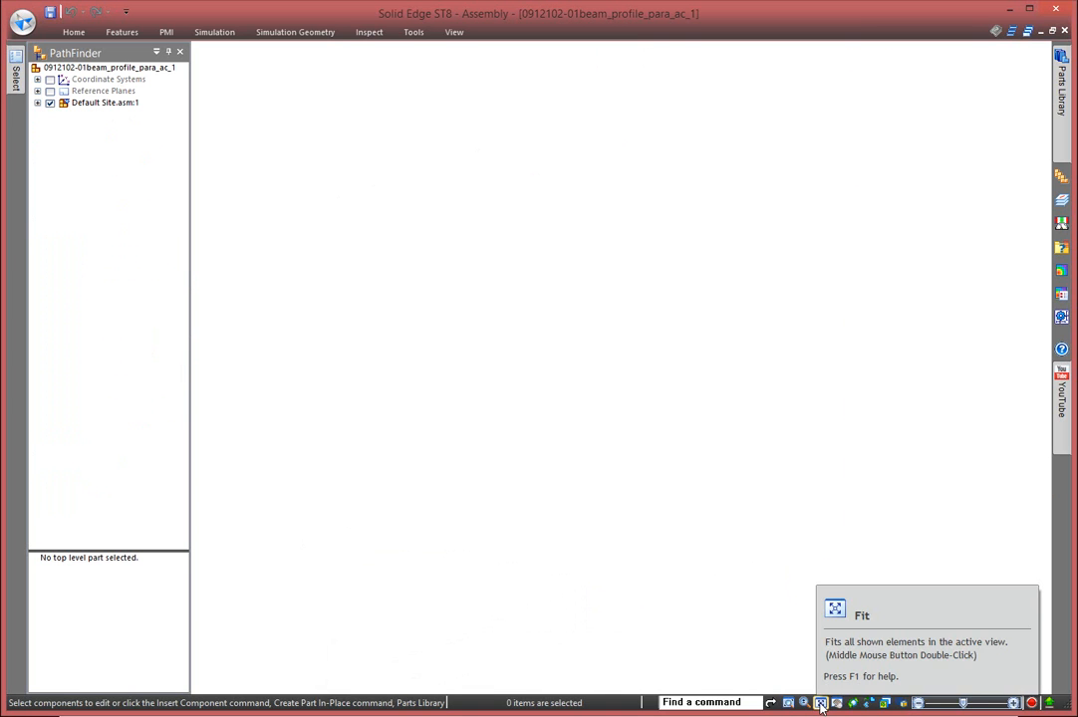
left_click(821, 704)
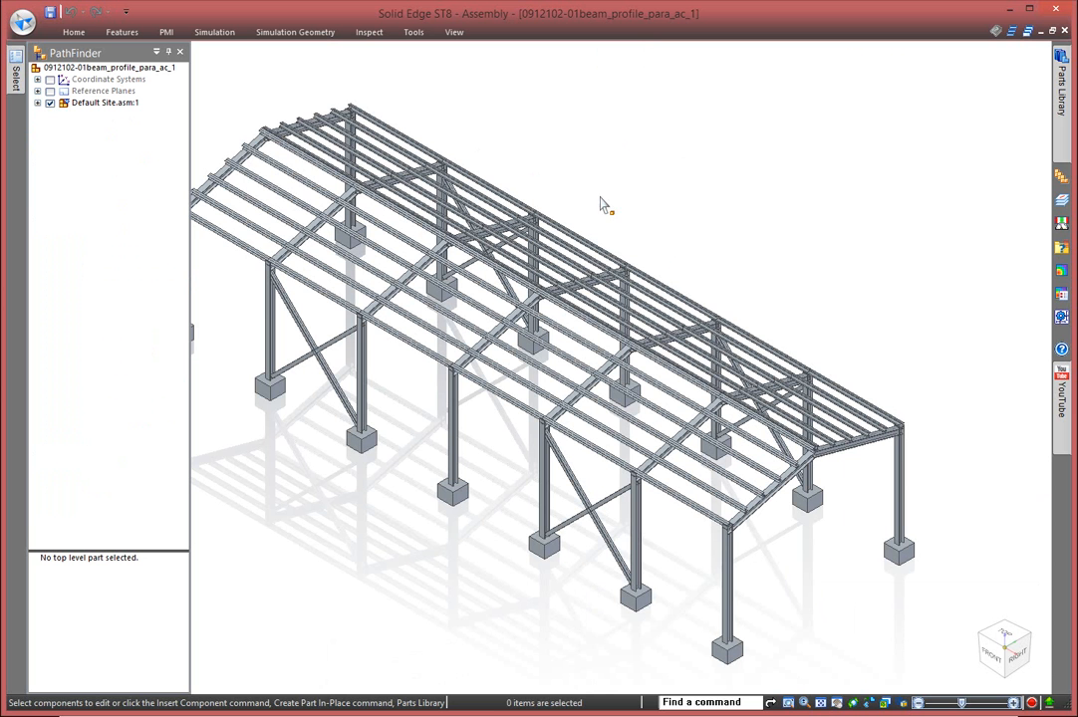
Expand Default Site, Default Building and Ifc_Storey to examine the imported part hierarchy.
left_click(37, 102)
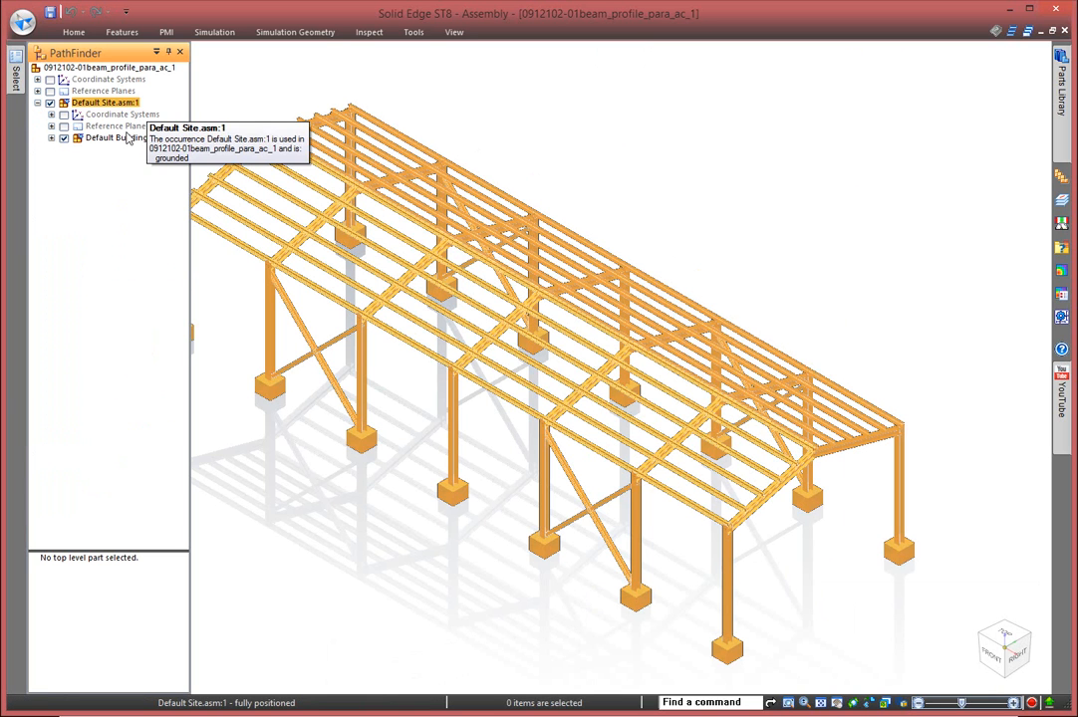
left_click(51, 138)
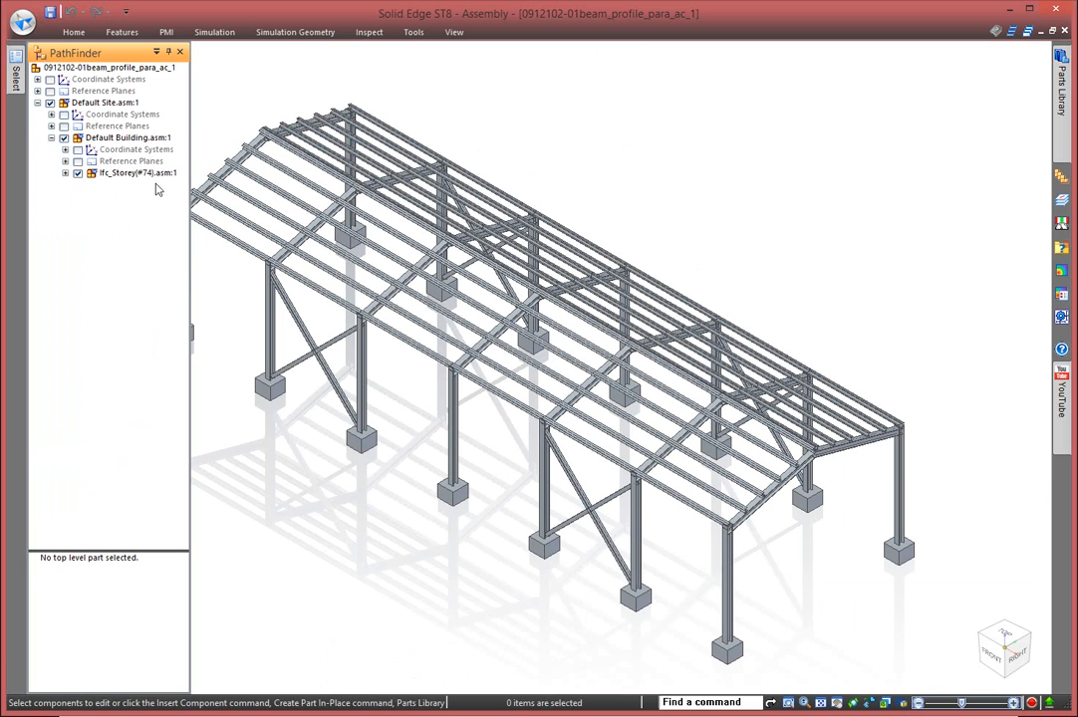
left_click(111, 174)
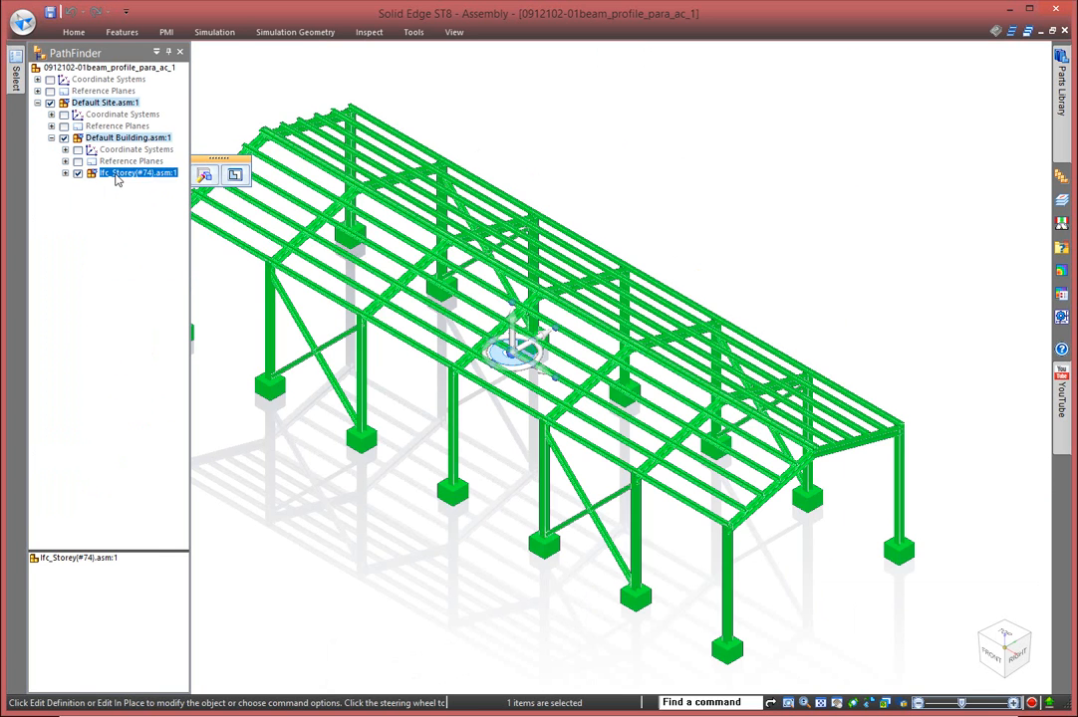
left_click(64, 173)
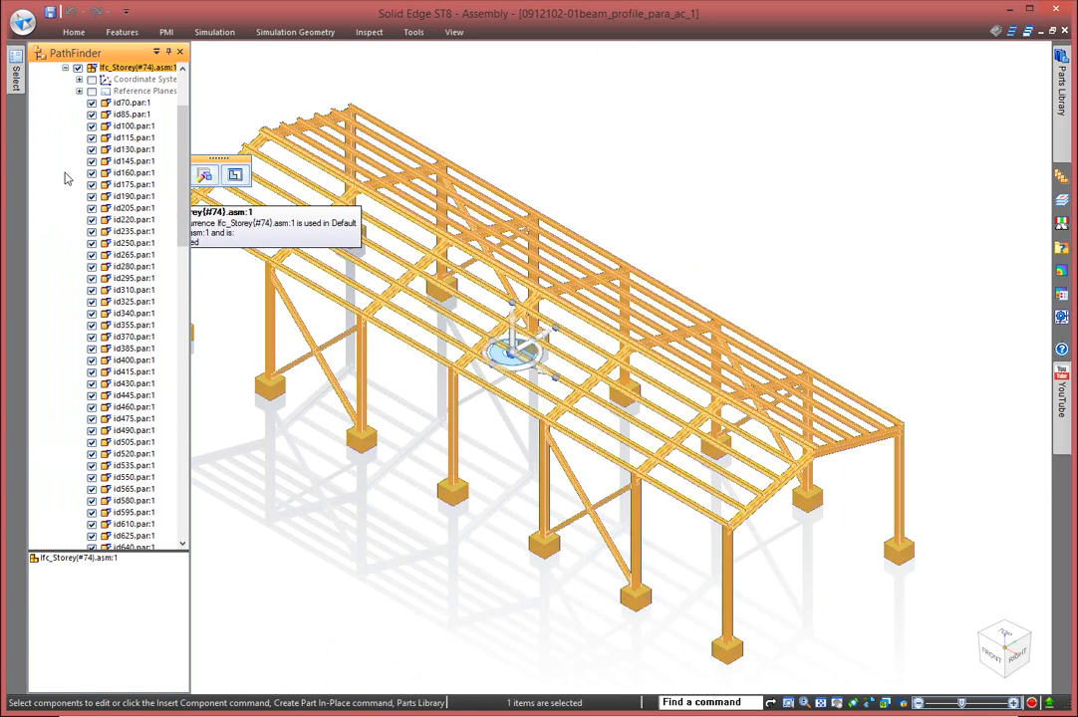
left_click(724, 197)
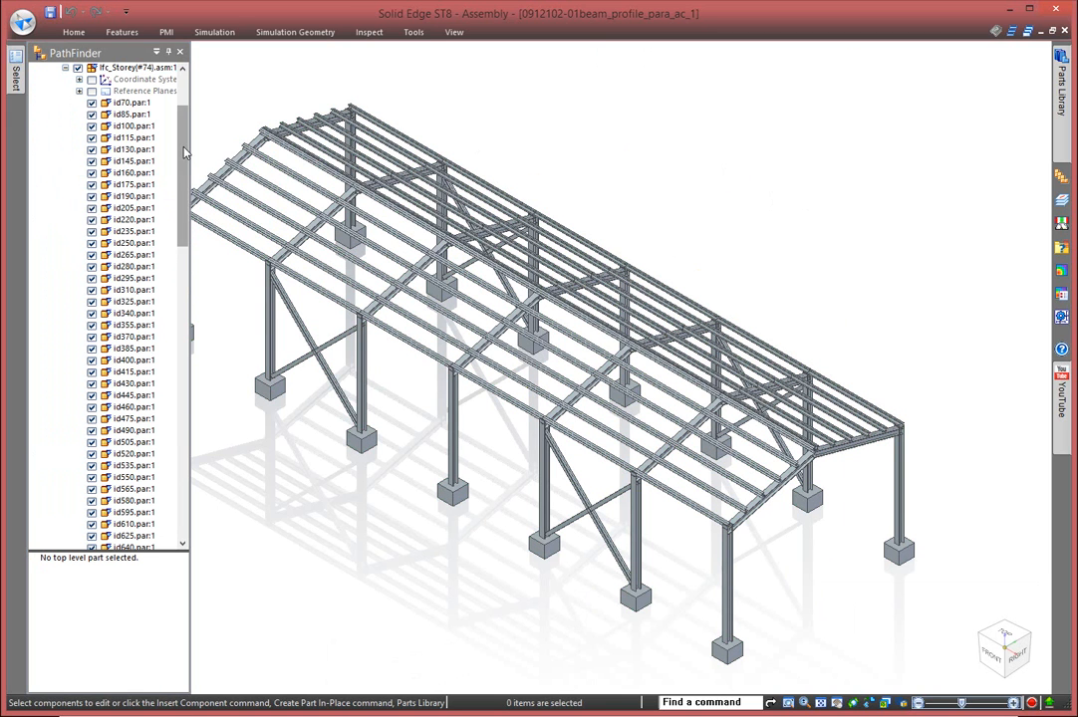
scroll(155, 131, "up", 3)
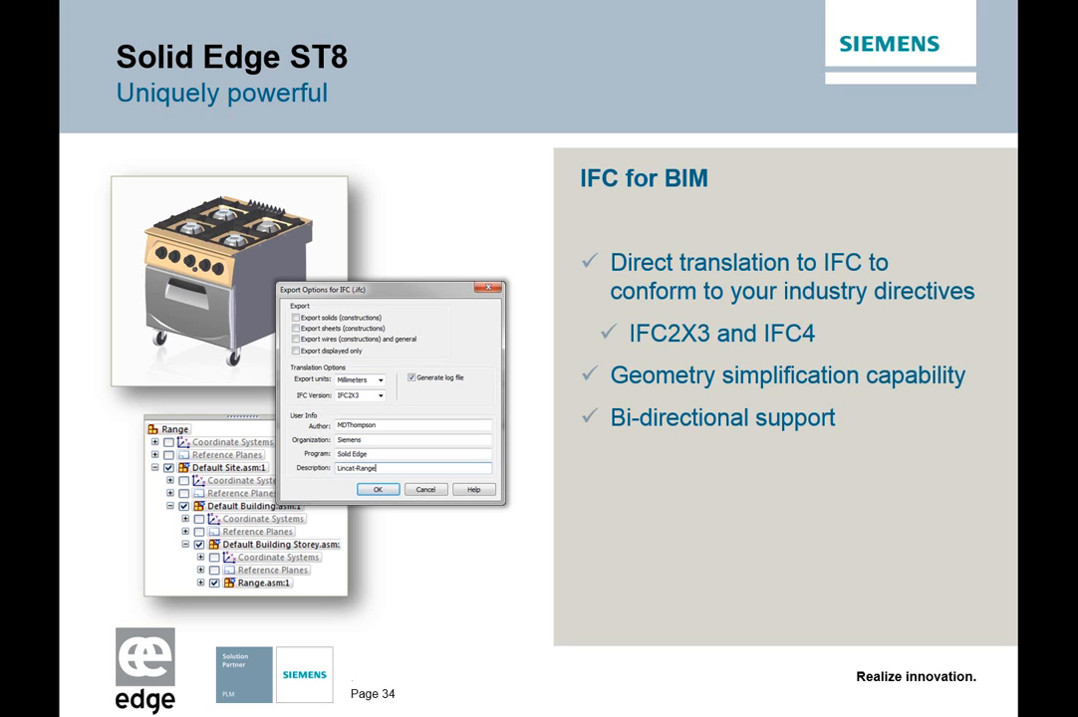
left_click(886, 602)
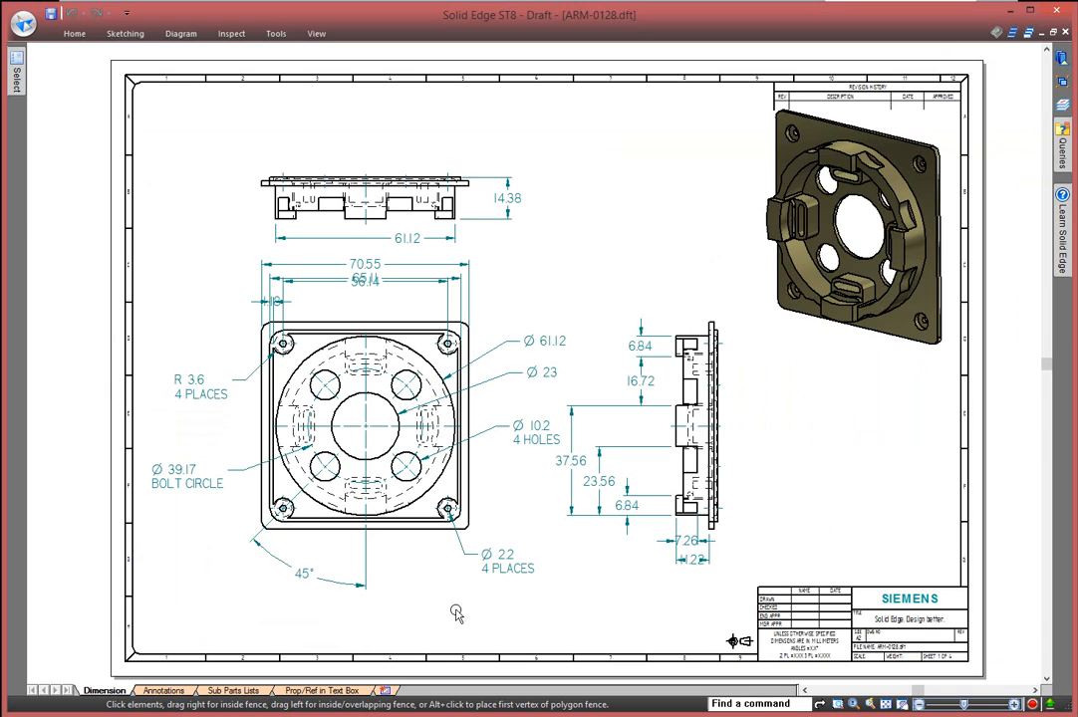
Shorten both extension lines of the 14.38 height dimension so they start farther from the upper view's outline.
scroll(588, 573, "up", 5)
scroll(827, 388, "up", 3)
left_click(750, 308)
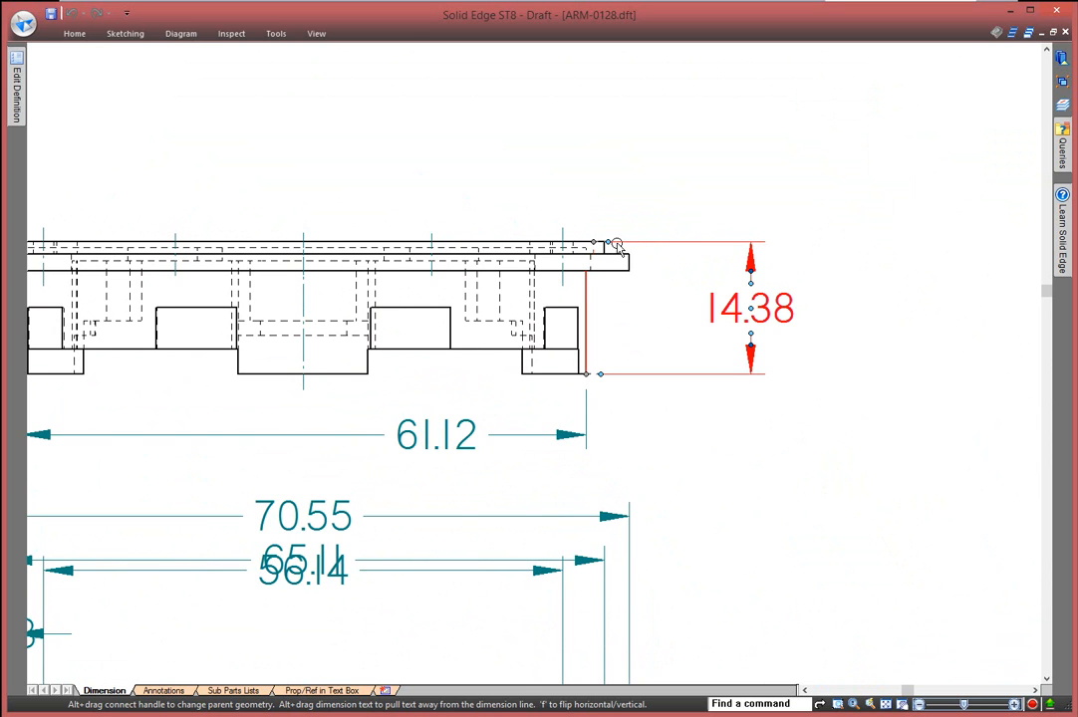
left_click_drag(608, 242, 648, 242)
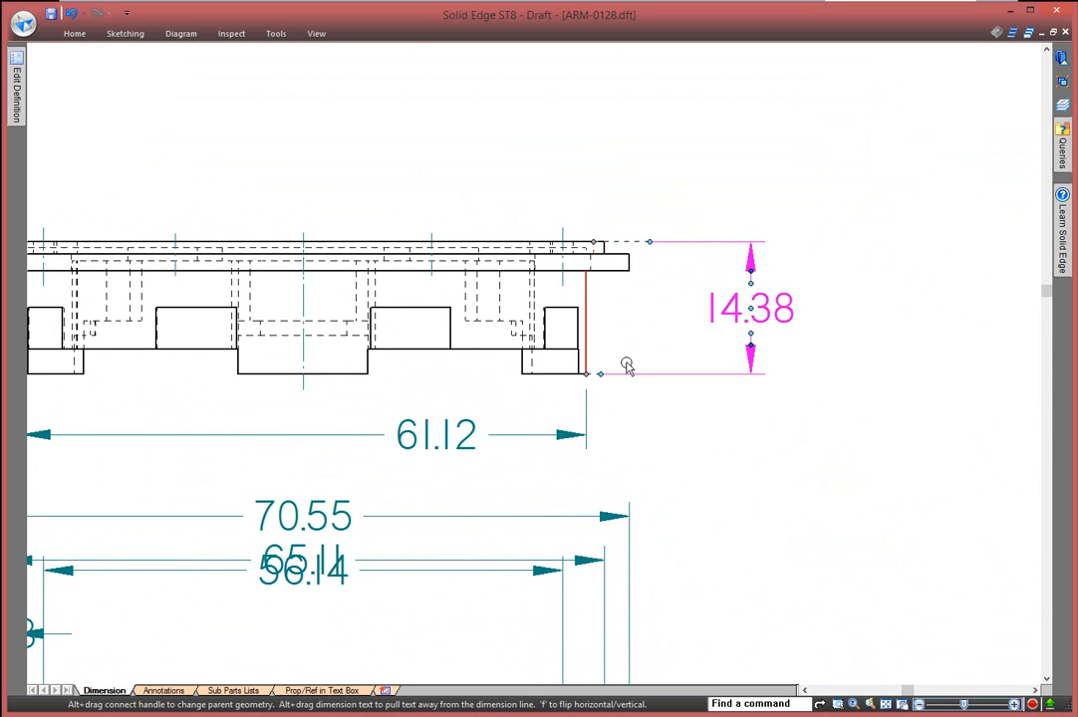
left_click_drag(643, 374, 647, 373)
left_click(802, 432)
scroll(802, 432, "down", 2)
scroll(802, 432, "up", 2)
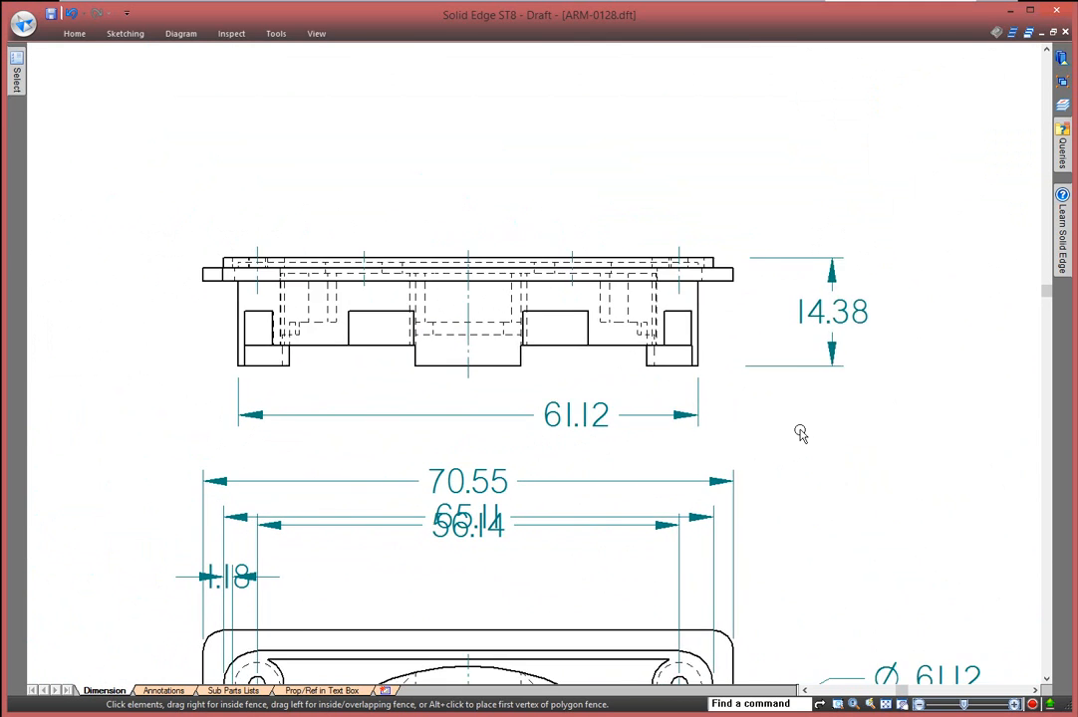
Centre the text of the upper view's 61.12 width dimension and widen the break in its dimension line.
left_click(640, 423)
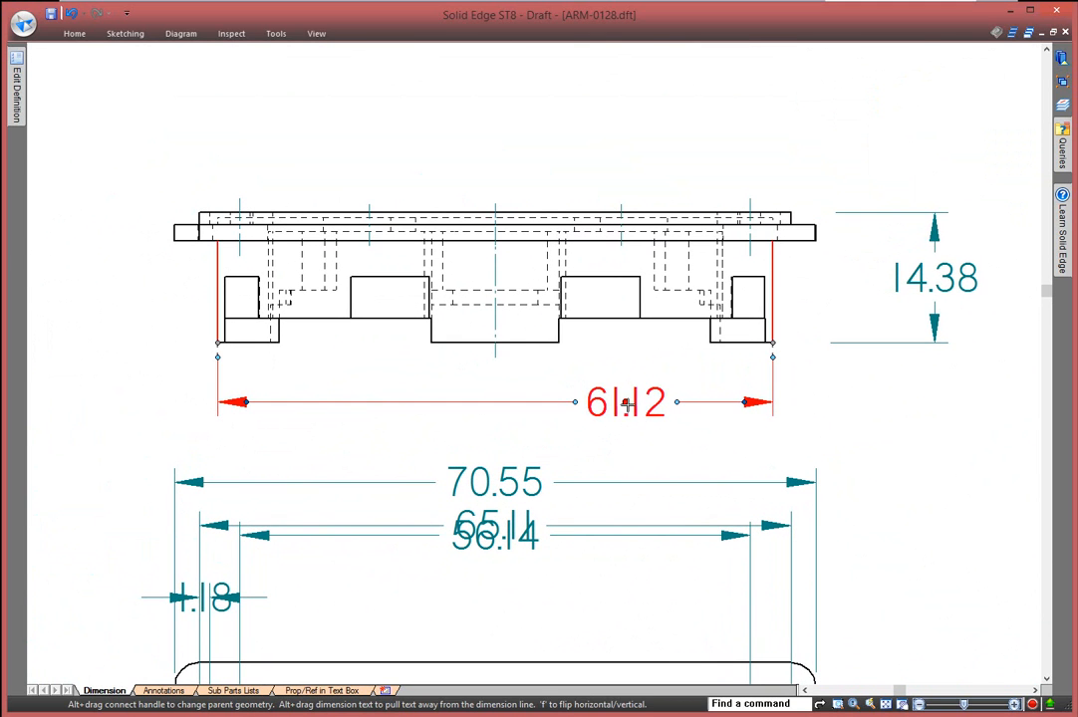
left_click_drag(625, 402, 582, 399)
left_click_drag(445, 399, 414, 400)
scroll(881, 467, "down", 1)
scroll(877, 467, "down", 1)
left_click(875, 467)
scroll(866, 470, "down", 1)
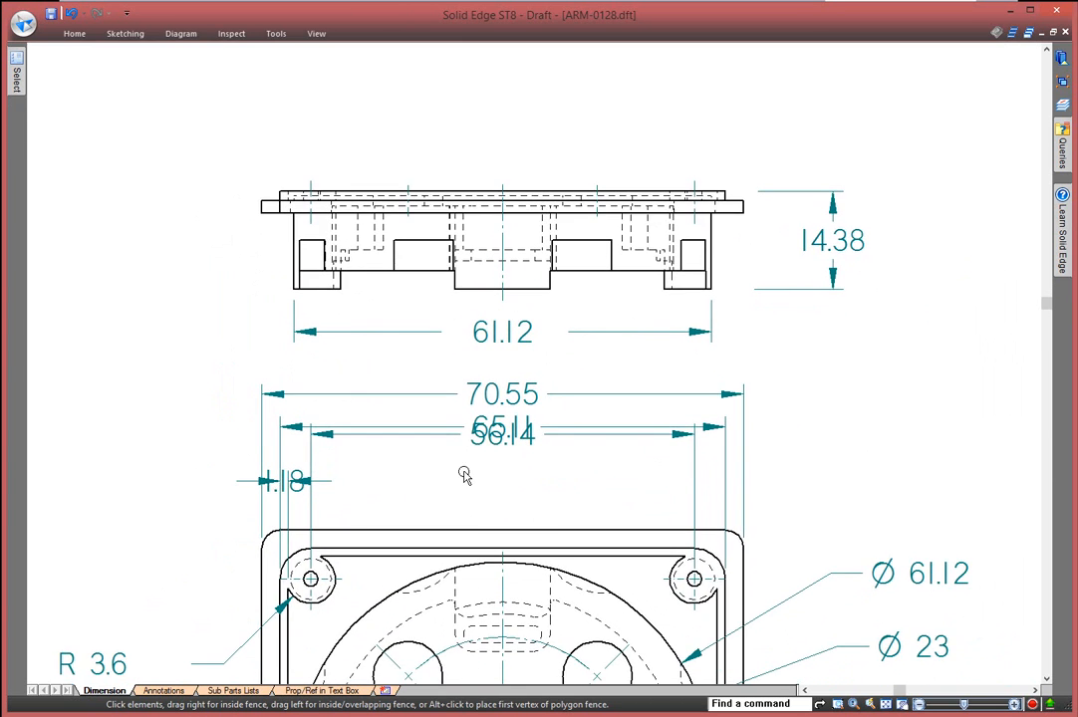
Move the 56.14 hole-spacing dimension down until its text clears the 65.11 dimension above it.
scroll(469, 472, "up", 1)
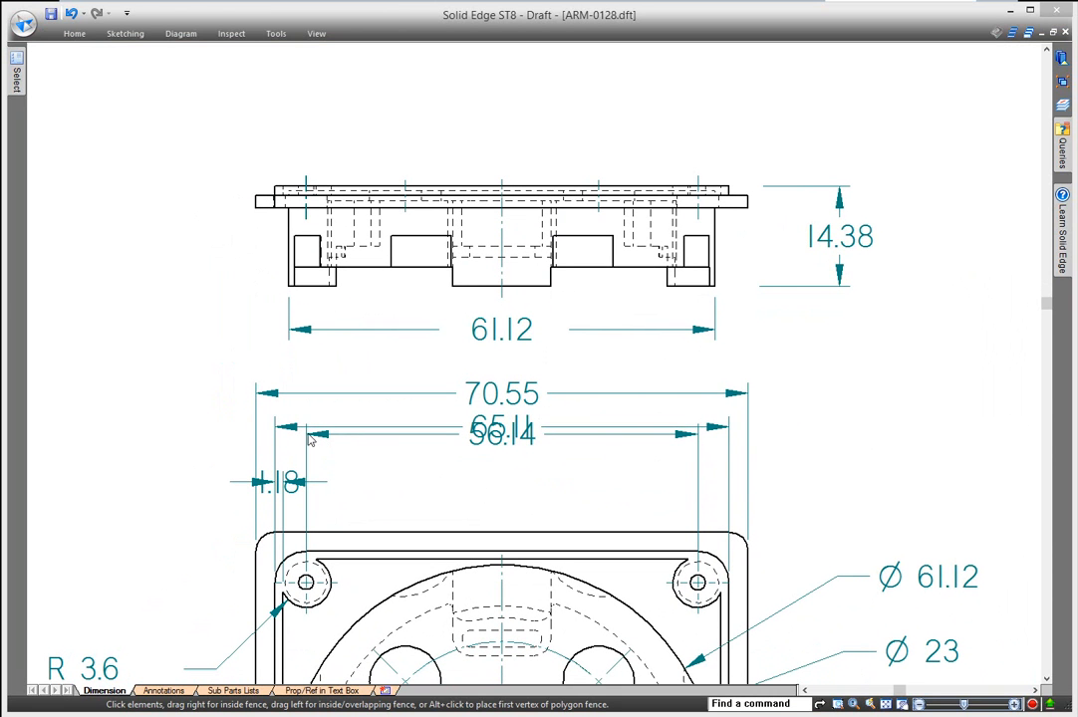
left_click(496, 445)
left_click_drag(496, 444, 496, 465)
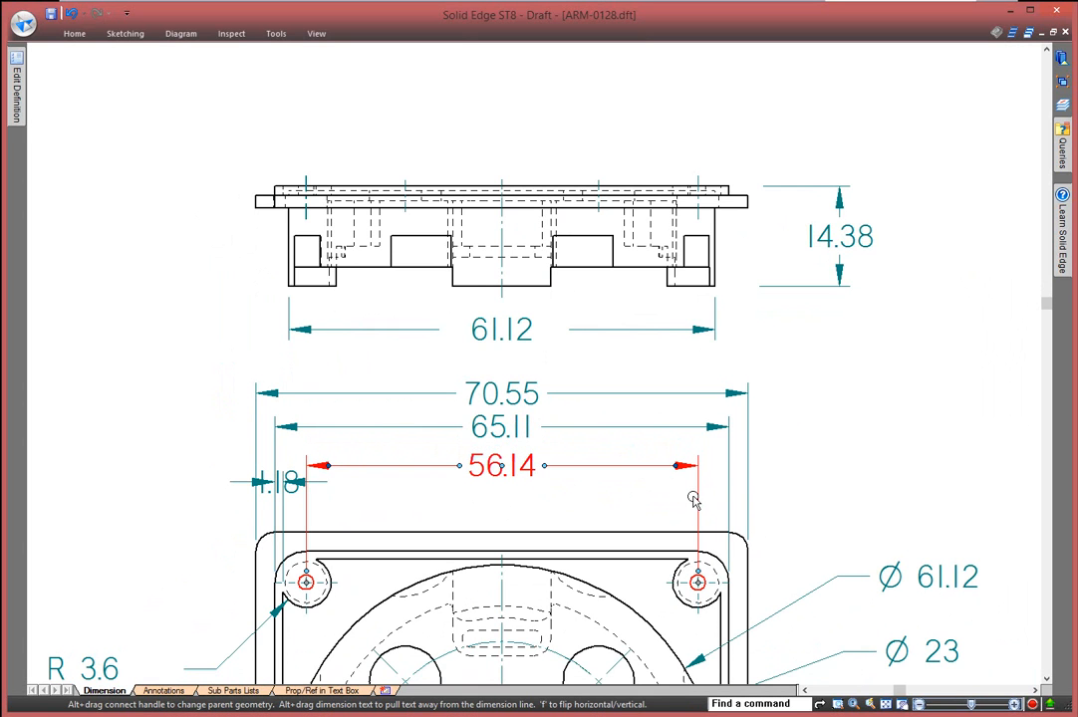
mouse_move(701, 501)
left_mouse_down()
mouse_move(714, 488)
mouse_move(685, 491)
mouse_move(696, 493)
left_mouse_up()
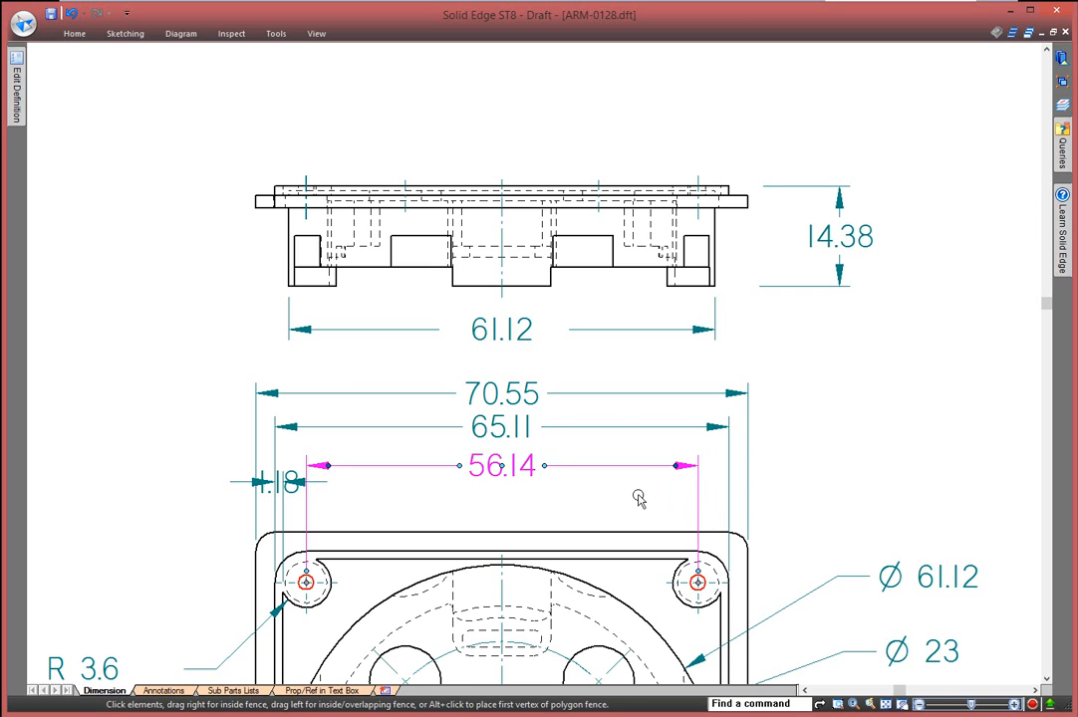
left_click(637, 498)
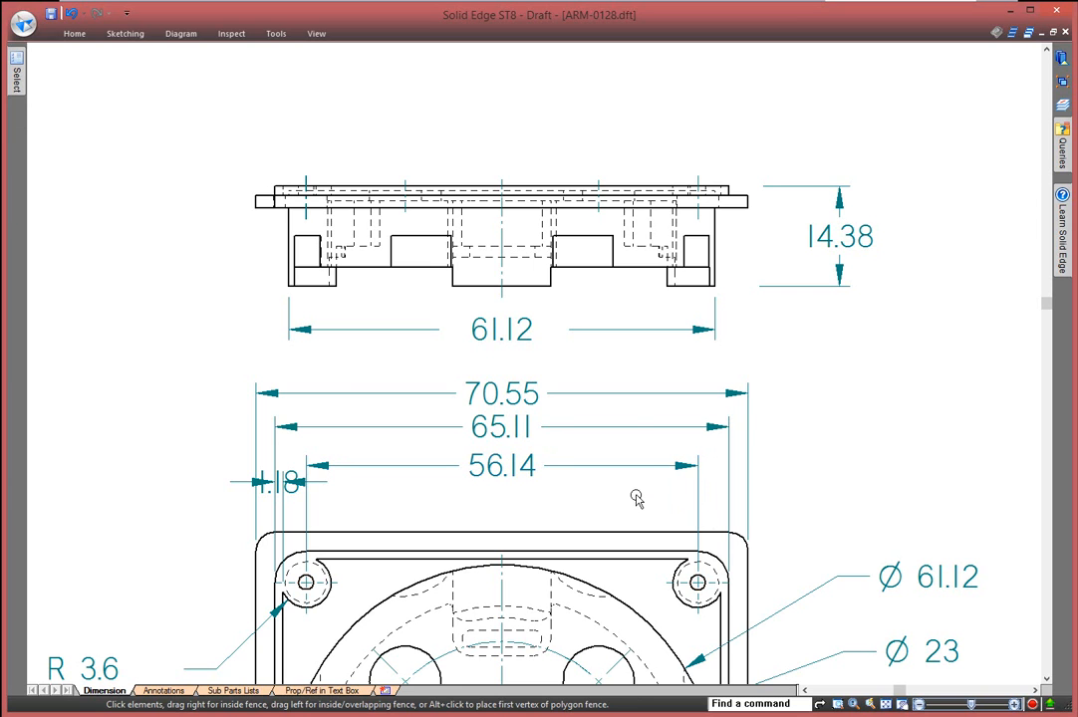
Move the 1.18 dimension text outside its arrows, away from the extension lines.
left_click(289, 487)
left_click_drag(283, 483, 221, 488)
left_click(209, 435)
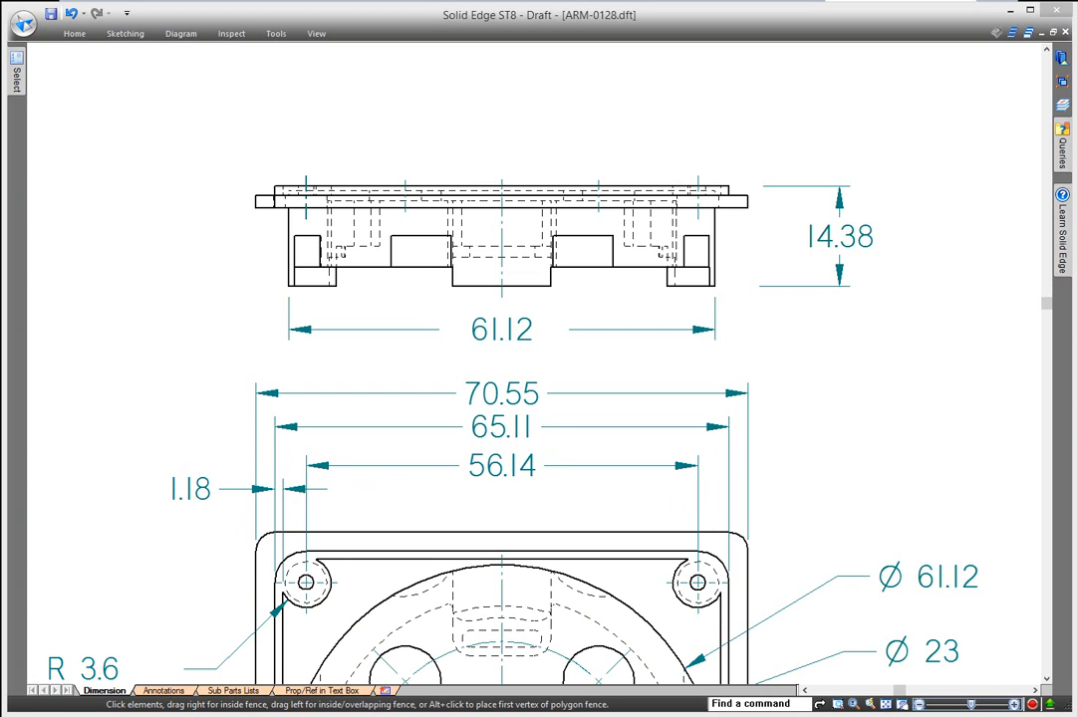
Reposition the Ø 61.12 diameter callout and its leader beside the front view.
scroll(863, 492, "down", 2)
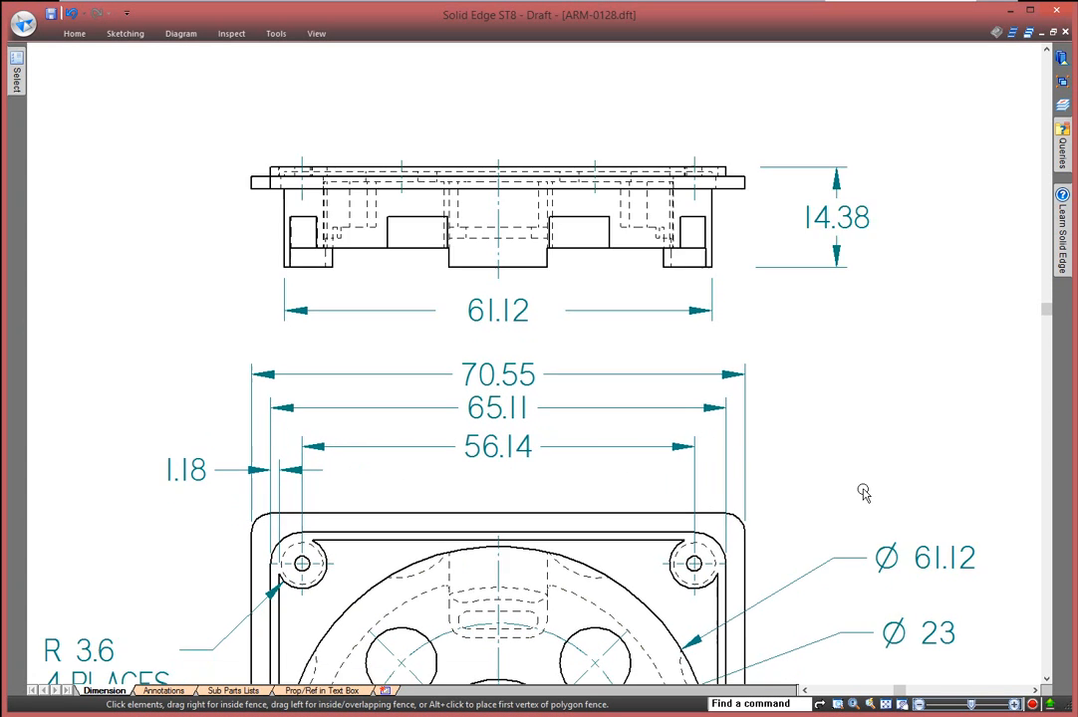
scroll(806, 429, "up", 3)
left_click(719, 411)
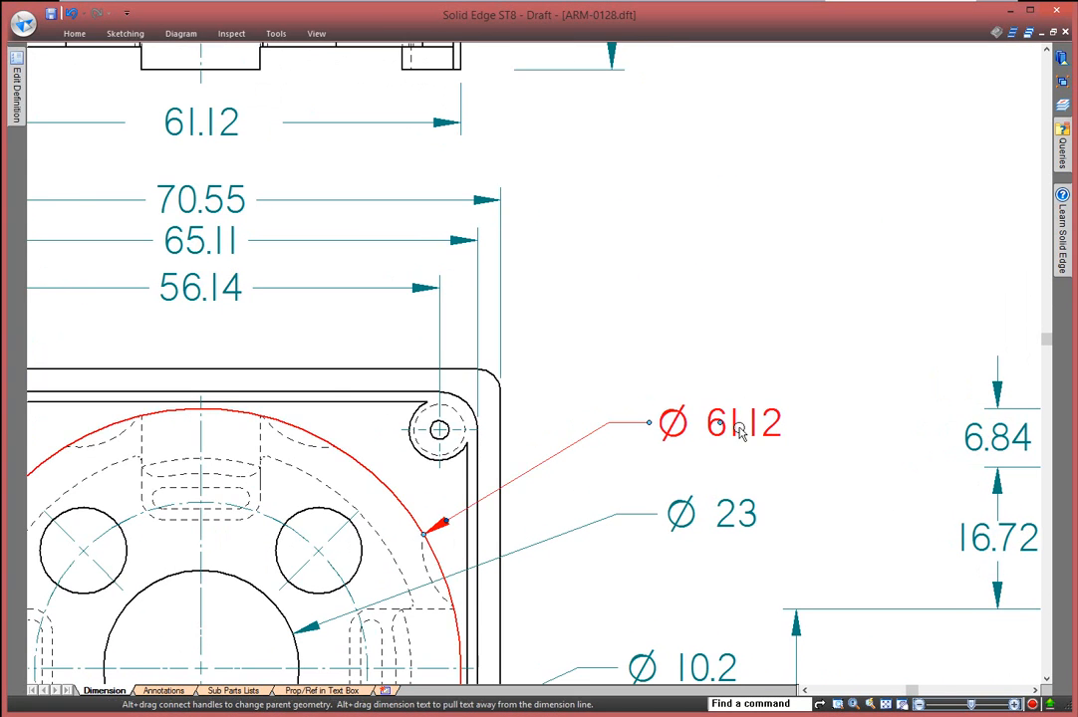
mouse_move(717, 425)
left_mouse_down()
mouse_move(774, 421)
mouse_move(702, 378)
mouse_move(644, 372)
mouse_move(637, 418)
mouse_move(638, 368)
mouse_move(631, 409)
mouse_move(643, 411)
mouse_move(445, 409)
mouse_move(687, 411)
mouse_move(648, 411)
left_mouse_up()
scroll(777, 343, "down", 1)
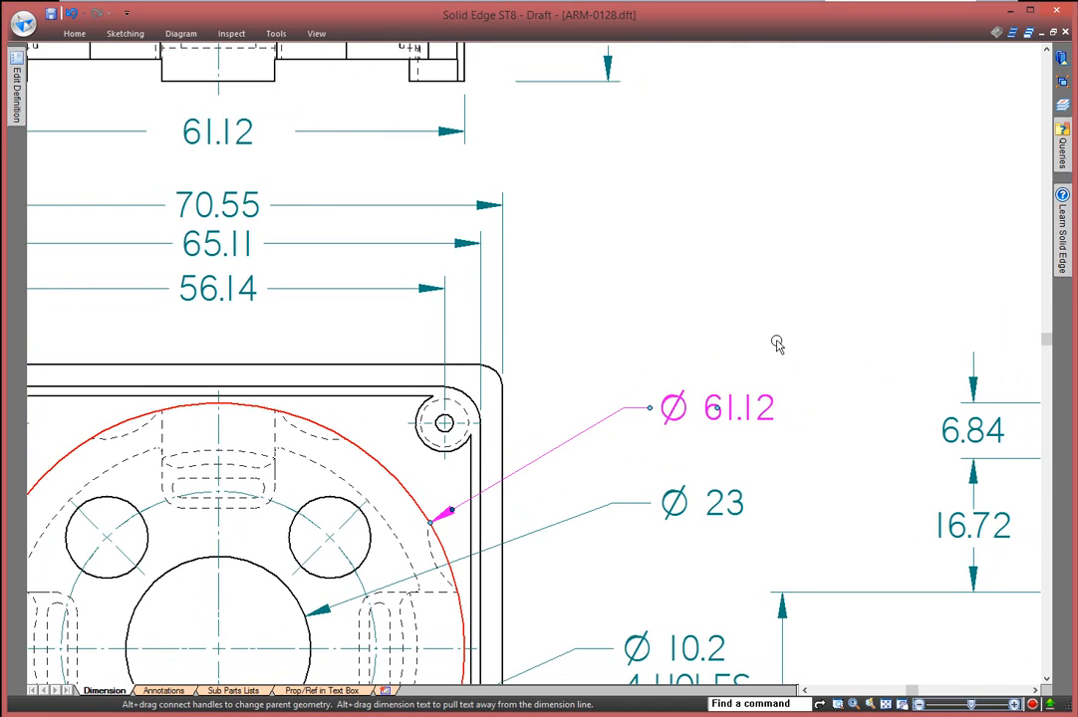
Shorten the bottom extension line of the side view's lower 6.84 dimension, leaving a wider gap to the part.
scroll(782, 344, "down", 5)
scroll(768, 394, "down", 5)
scroll(765, 404, "right", 4)
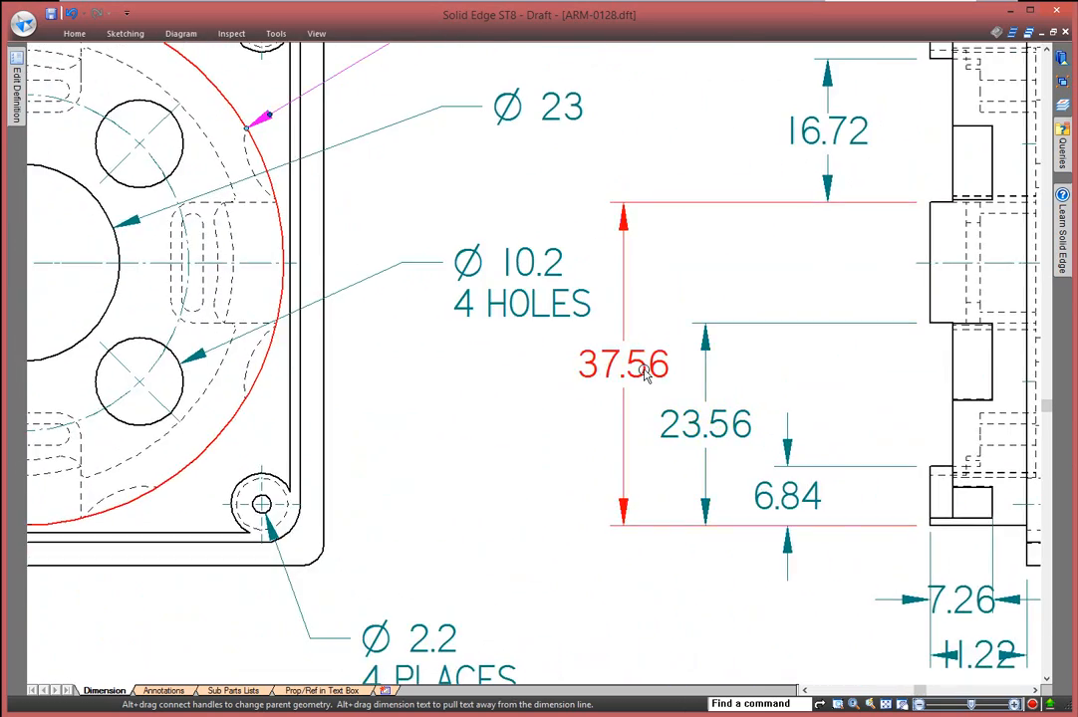
left_click(646, 371)
left_click(705, 503)
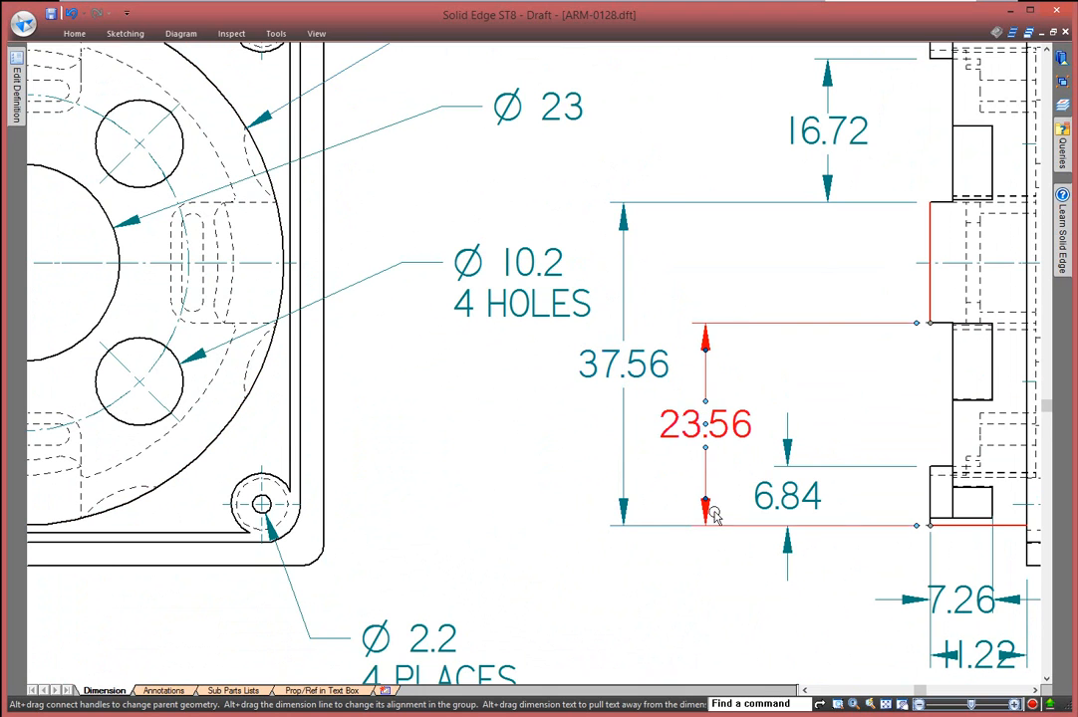
left_click(761, 467)
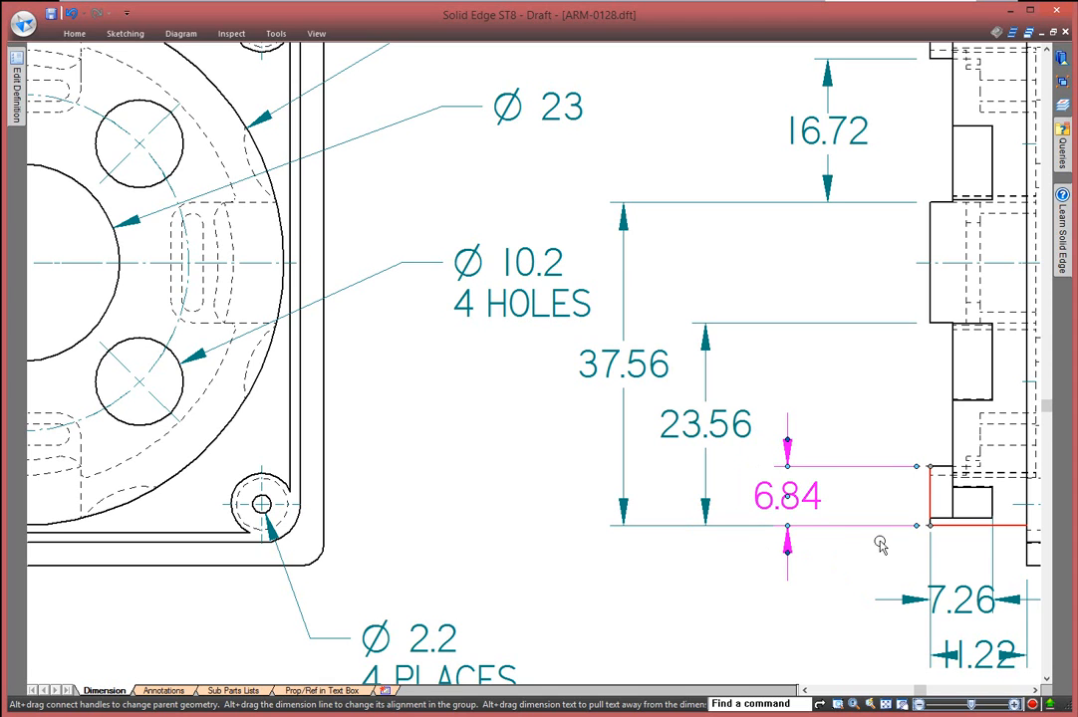
left_click_drag(865, 530, 865, 528)
left_click(817, 565)
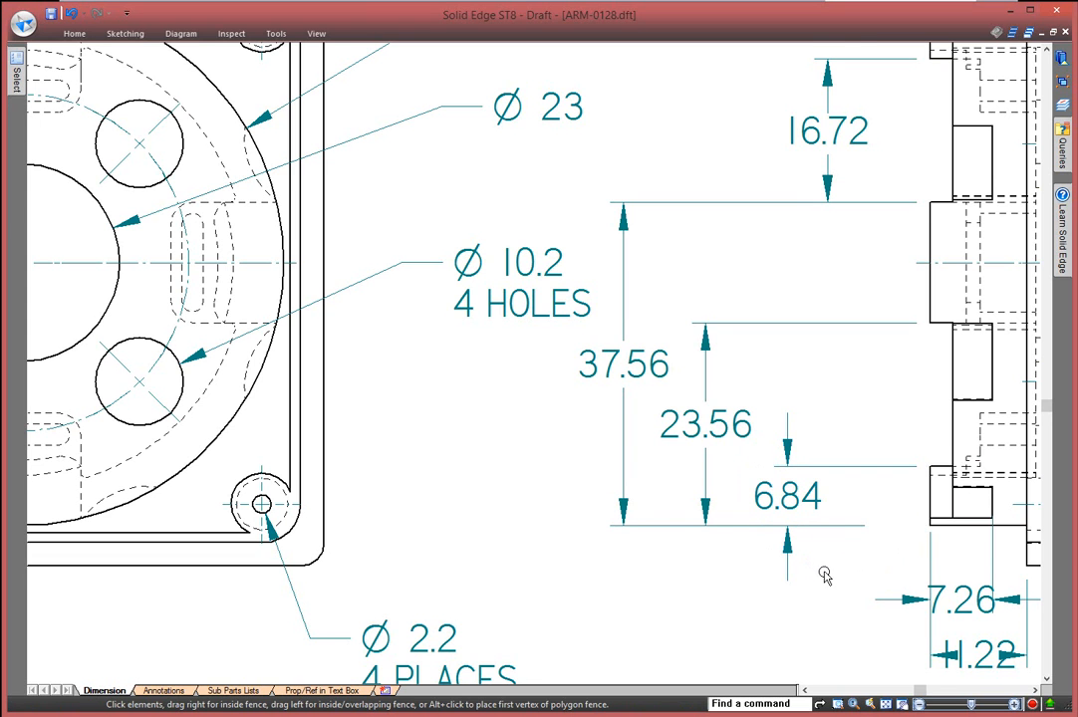
Move the side view's 7.26 dimension text outside its arrows, clear of the extension lines.
scroll(826, 570, "up", 1)
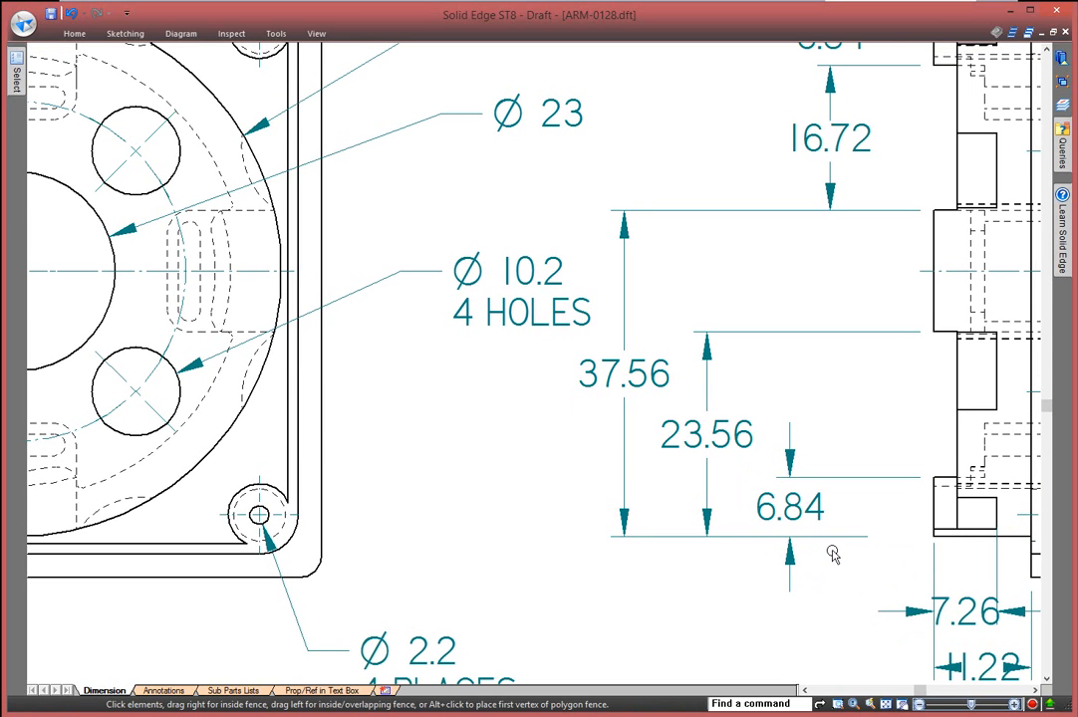
scroll(832, 555, "down", 3)
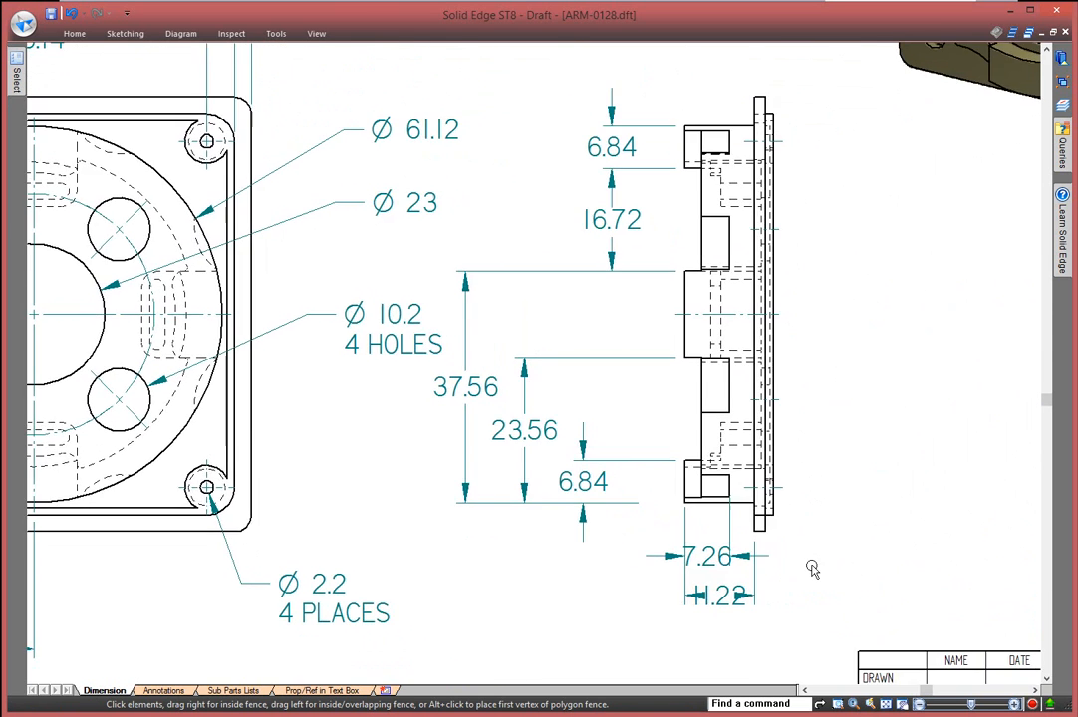
left_click(713, 573)
left_click_drag(710, 559, 642, 554)
left_click(640, 596)
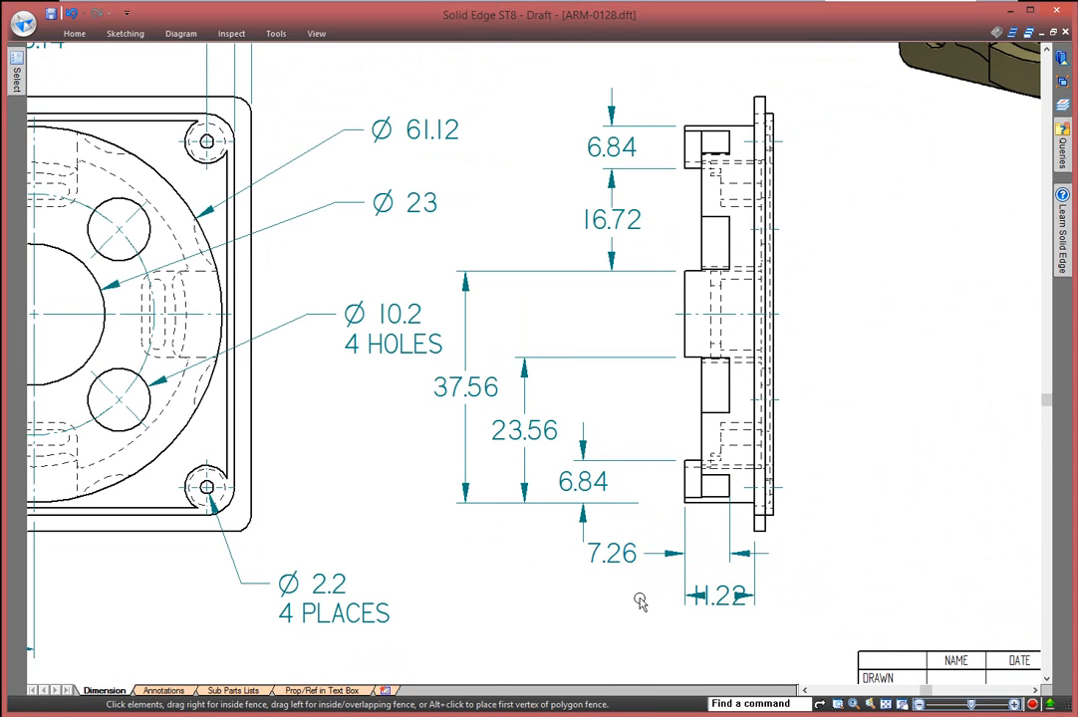
Flip the terminators of the 11.22 dimension to the outside and set its right-hand terminator type to Blank.
left_click(719, 603)
left_click(736, 598)
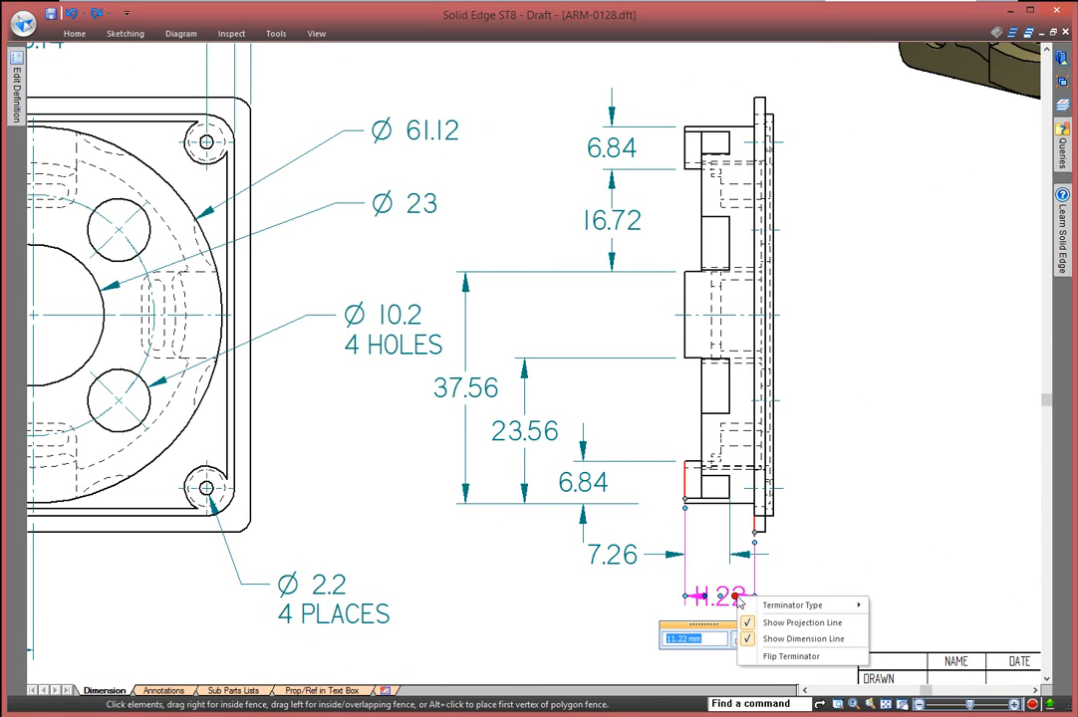
left_click(807, 656)
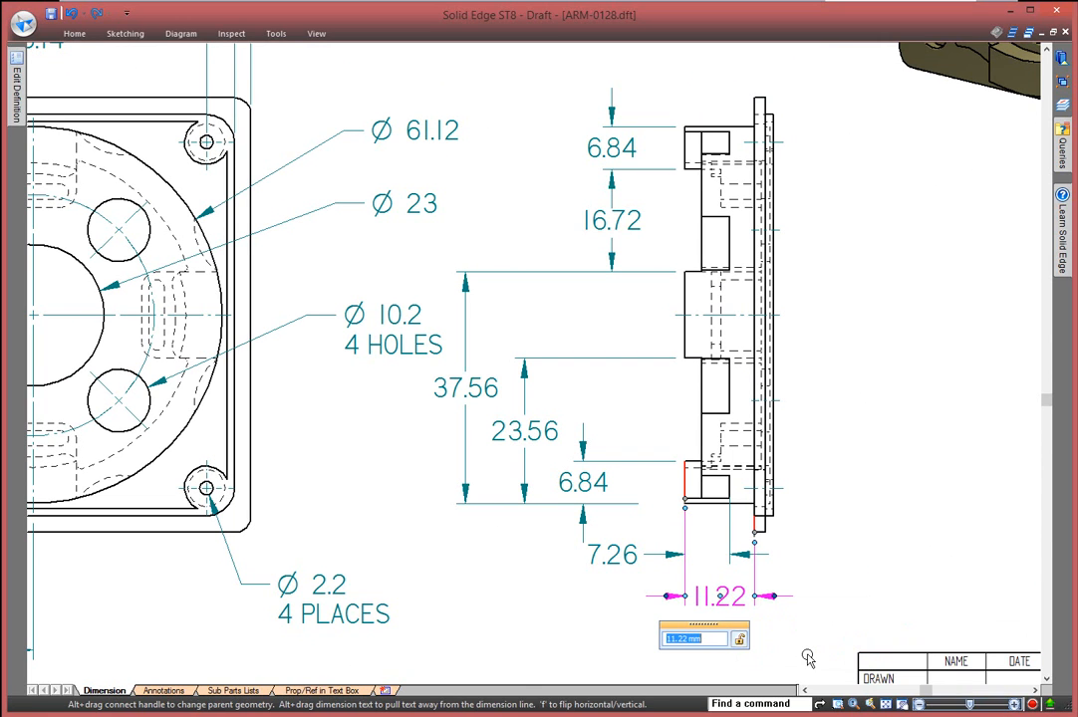
left_click(774, 598)
mouse_move(862, 605)
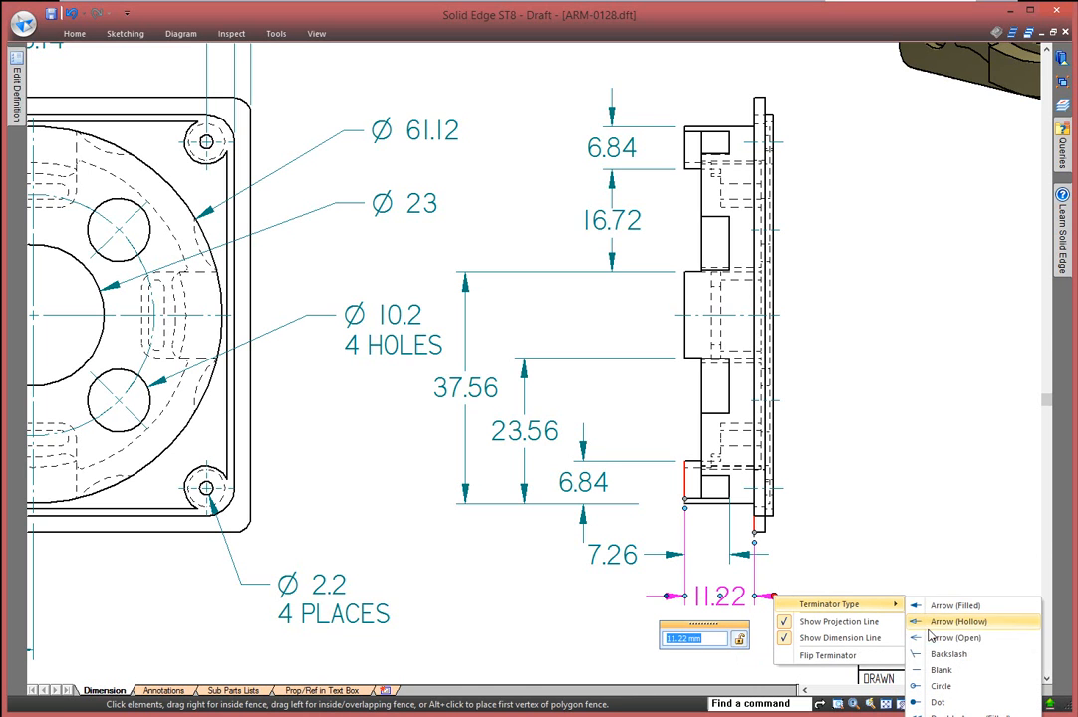
left_click(941, 671)
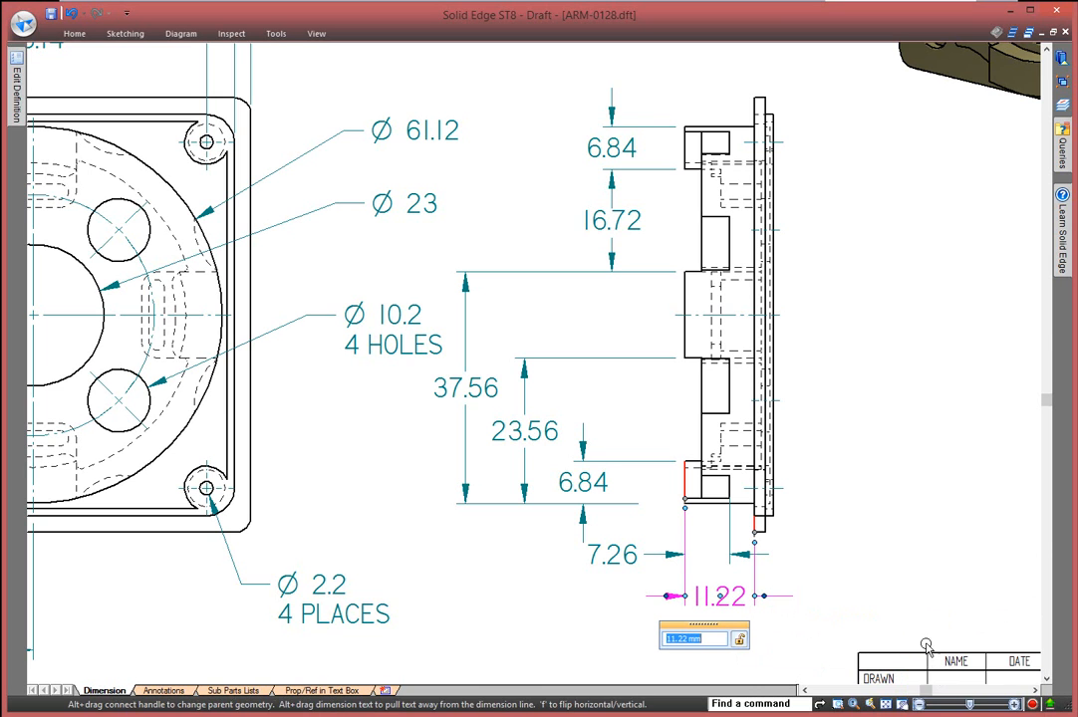
left_click(865, 585)
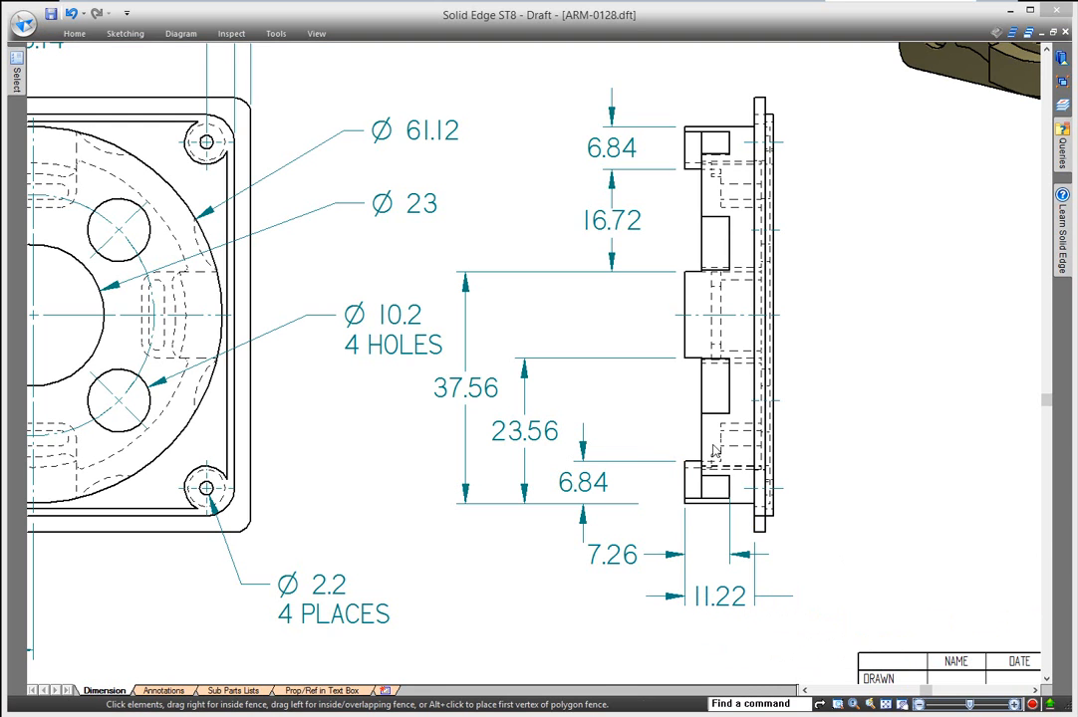
Hide the upper dimension line and arrow of the side view's lower 6.84 dimension.
left_click(587, 462)
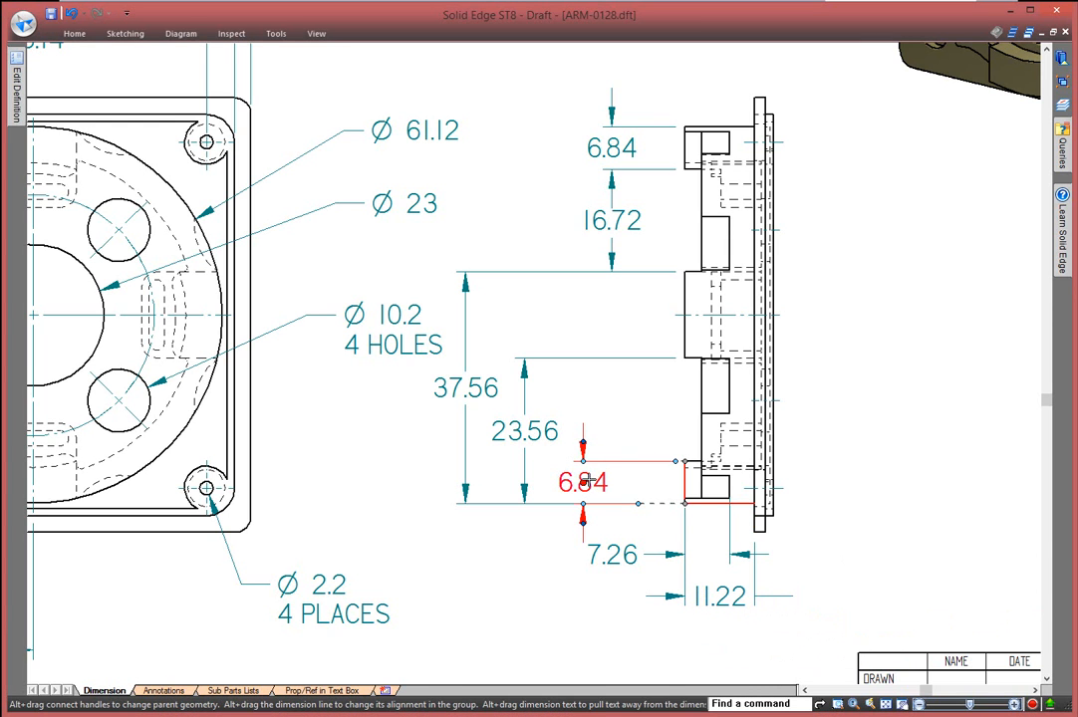
left_click(586, 447)
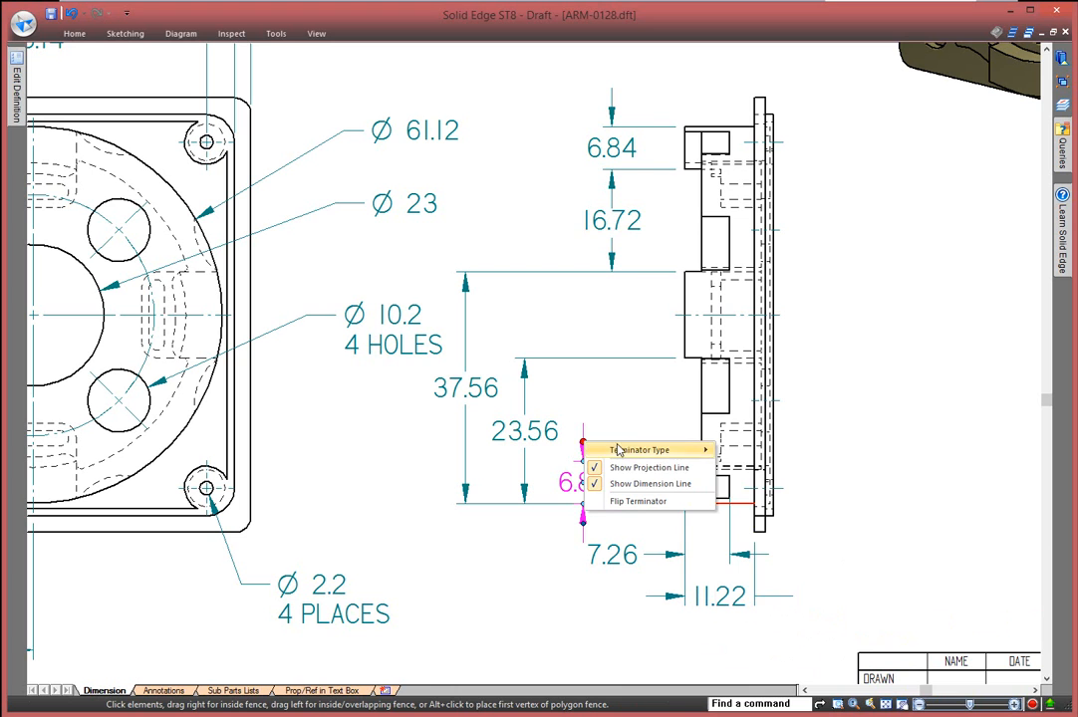
left_click(617, 483)
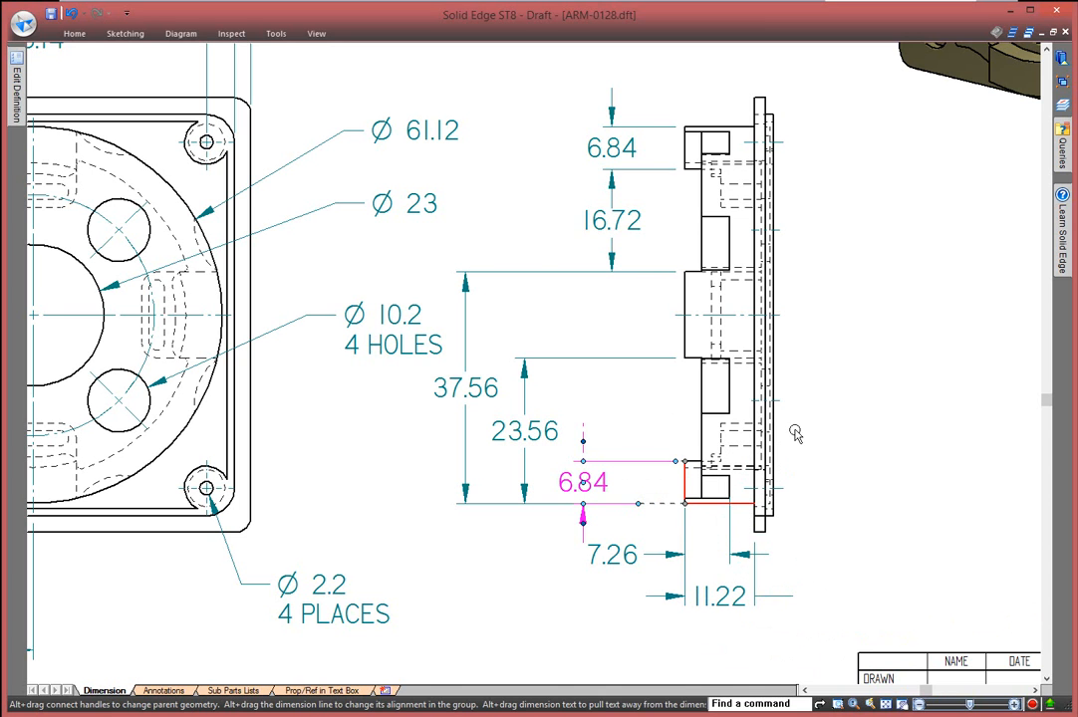
key("Escape")
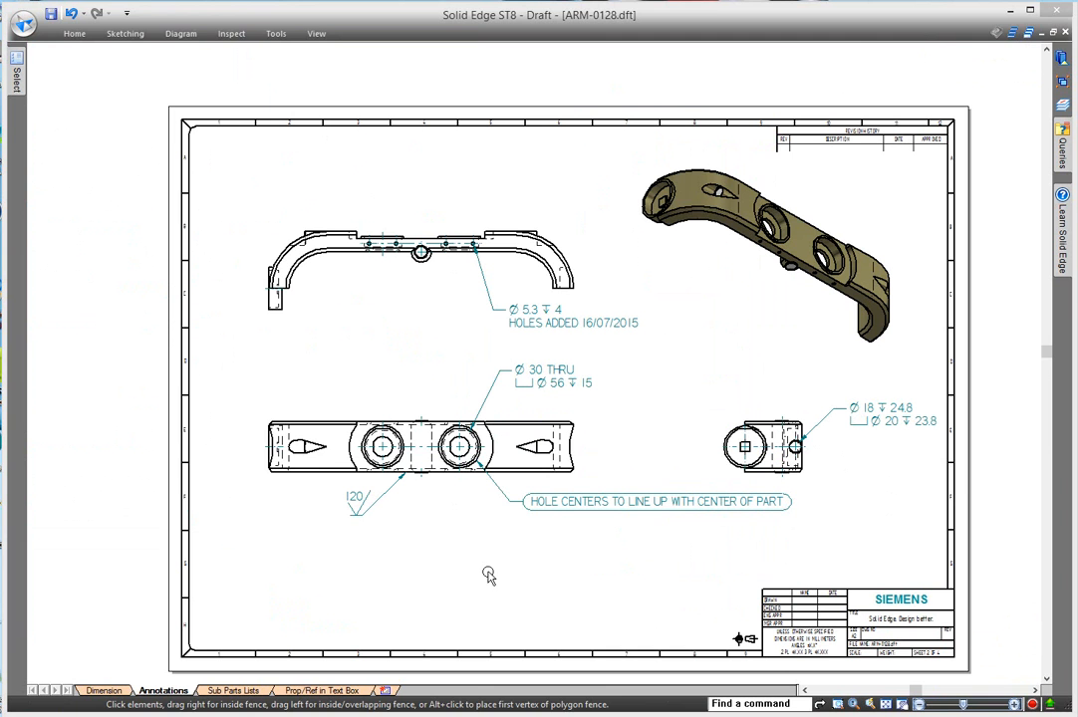
On the Annotations sheet, move the 120 surface texture symbol away from the part and lengthen its horizontal line.
scroll(488, 575, "up", 5)
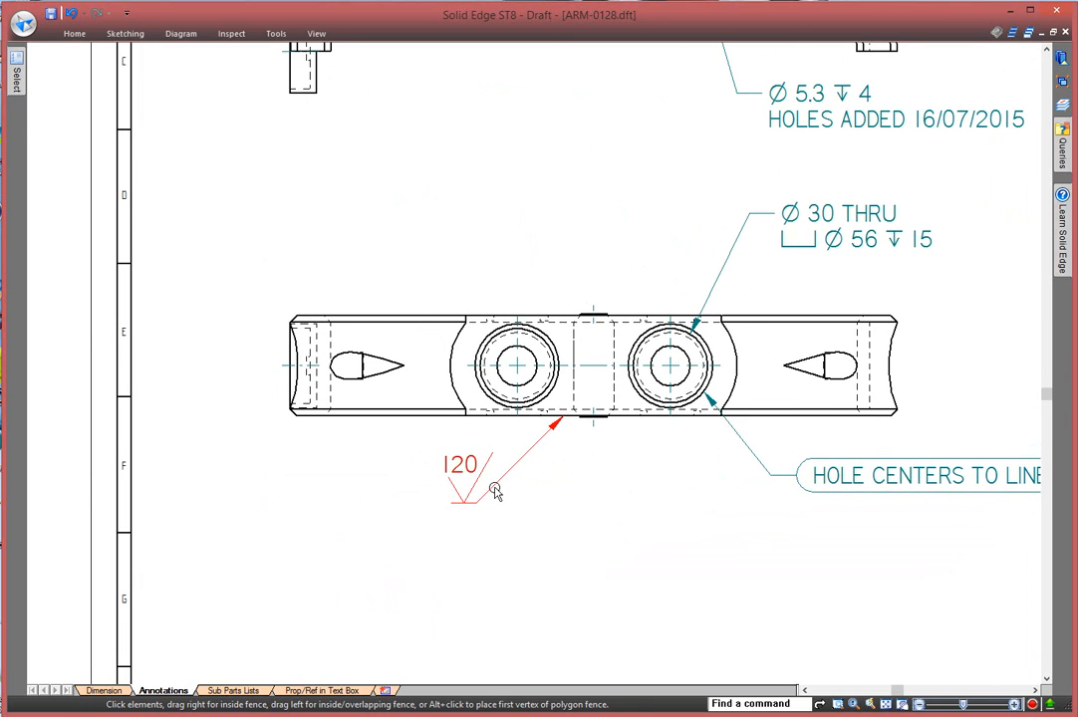
left_click(472, 485)
left_click_drag(466, 476, 416, 505)
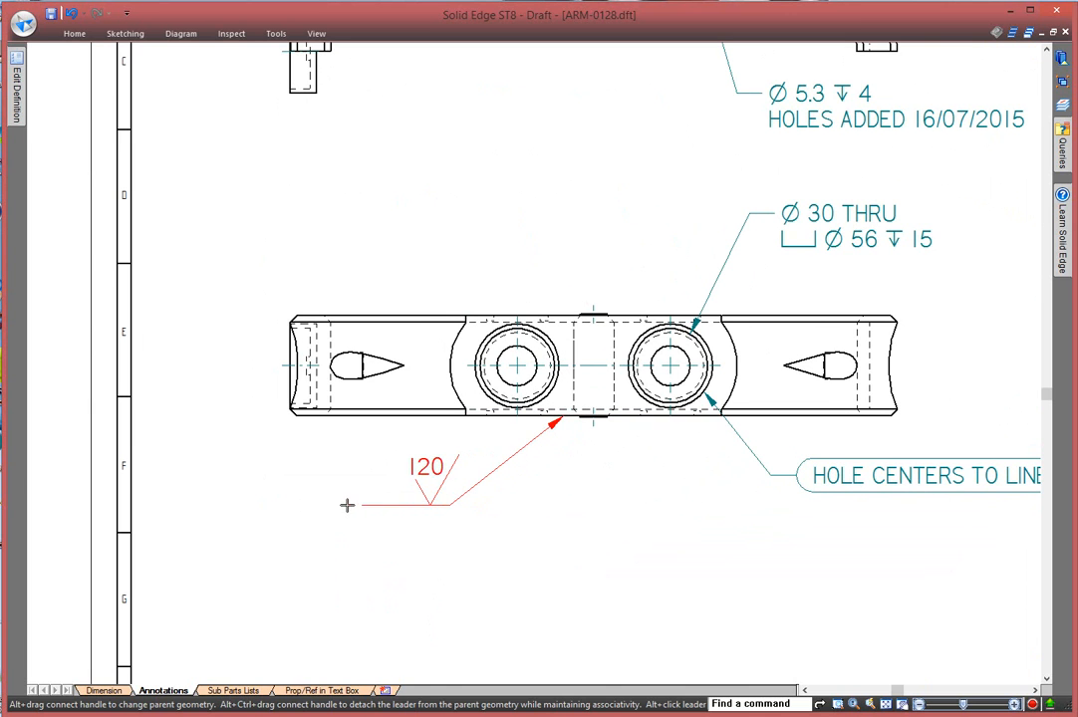
left_click(493, 526)
Reposition the HOLE CENTERS callout closer to the holes and add a jog to its leader.
left_click(792, 483)
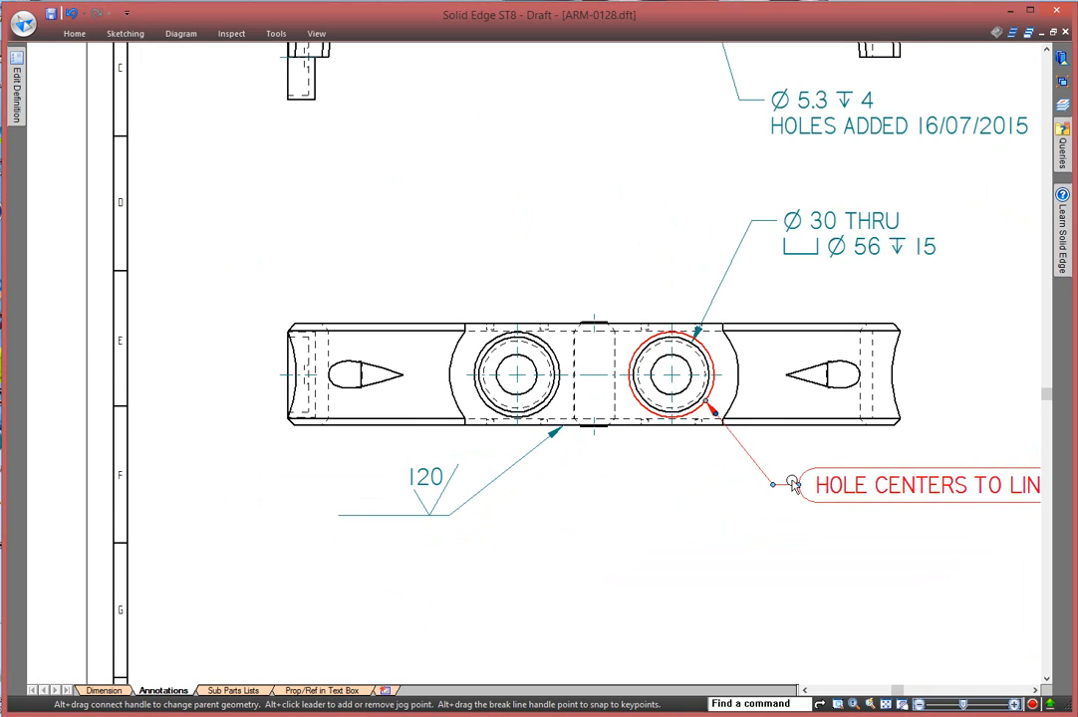
mouse_move(796, 486)
left_mouse_down()
mouse_move(760, 498)
mouse_move(787, 491)
mouse_move(775, 481)
mouse_move(703, 510)
left_mouse_up()
left_click_drag(621, 519, 662, 499)
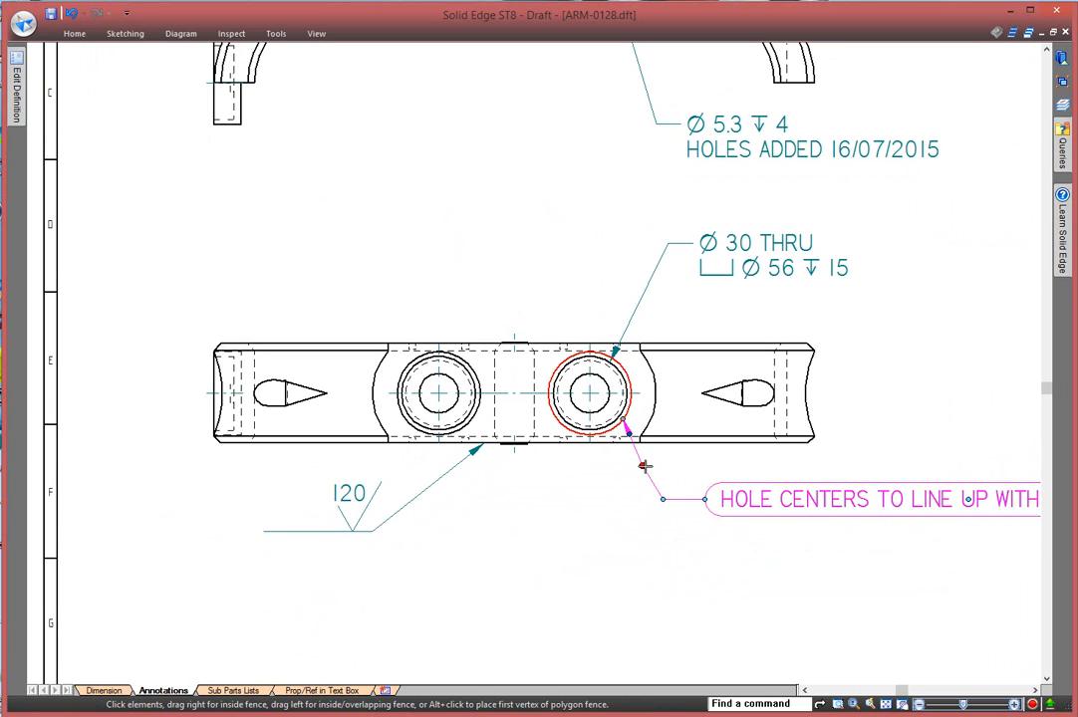
mouse_move(644, 468)
left_mouse_down()
mouse_move(625, 479)
mouse_move(645, 470)
mouse_move(648, 514)
mouse_move(624, 484)
left_mouse_up()
left_click(696, 487)
Format the hole size reference %HS in the Ø 30 THRU callout to show dual units.
scroll(752, 440, "up", 2)
double_click(700, 386)
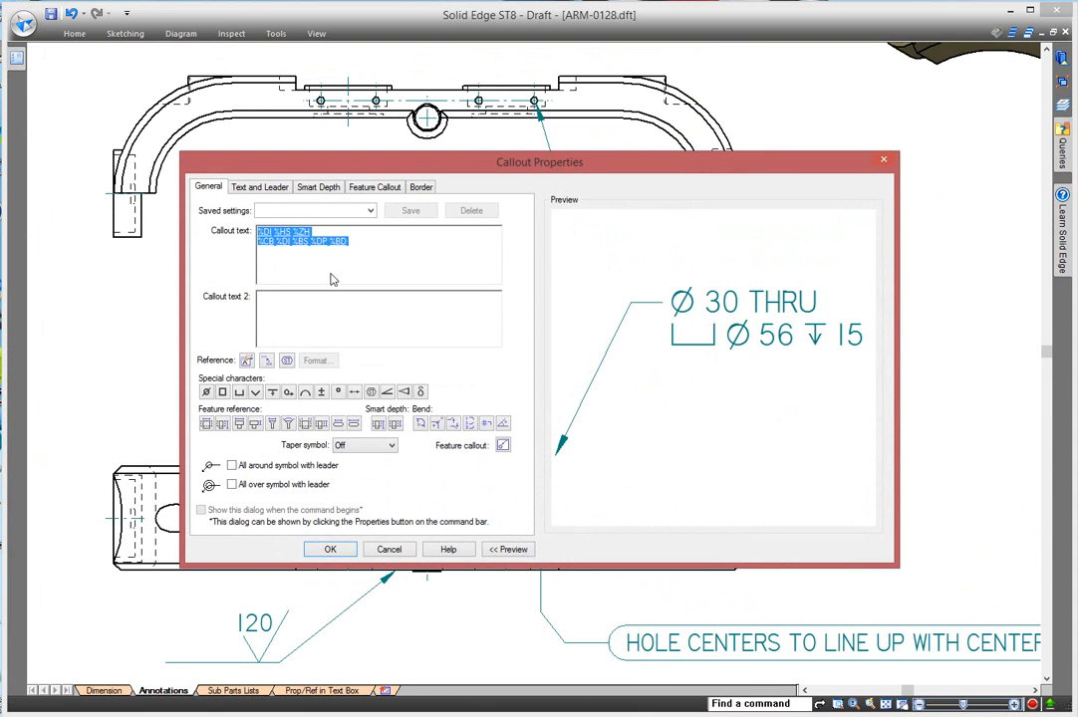
left_click(285, 233)
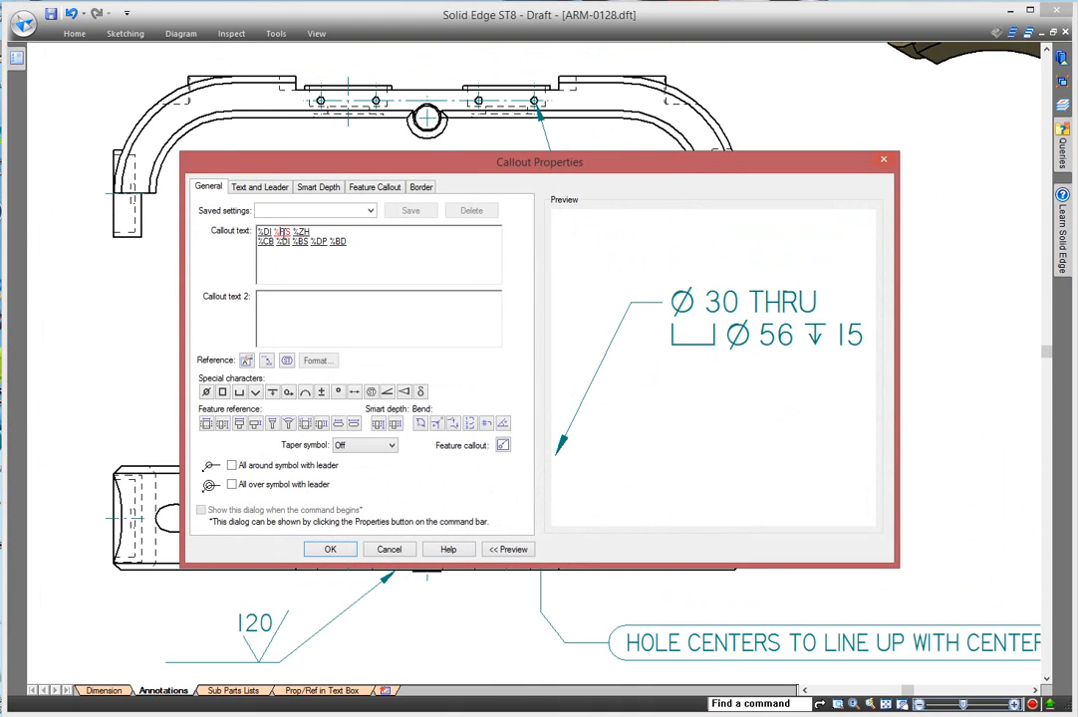
left_click(315, 360)
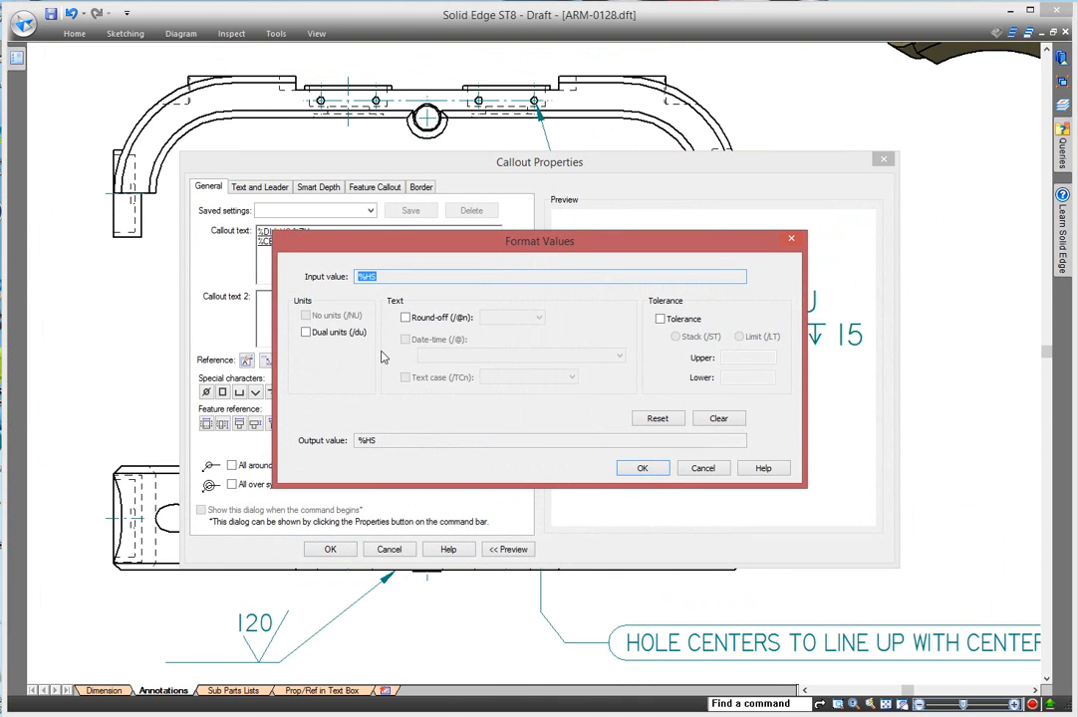
left_click(306, 332)
left_click(643, 468)
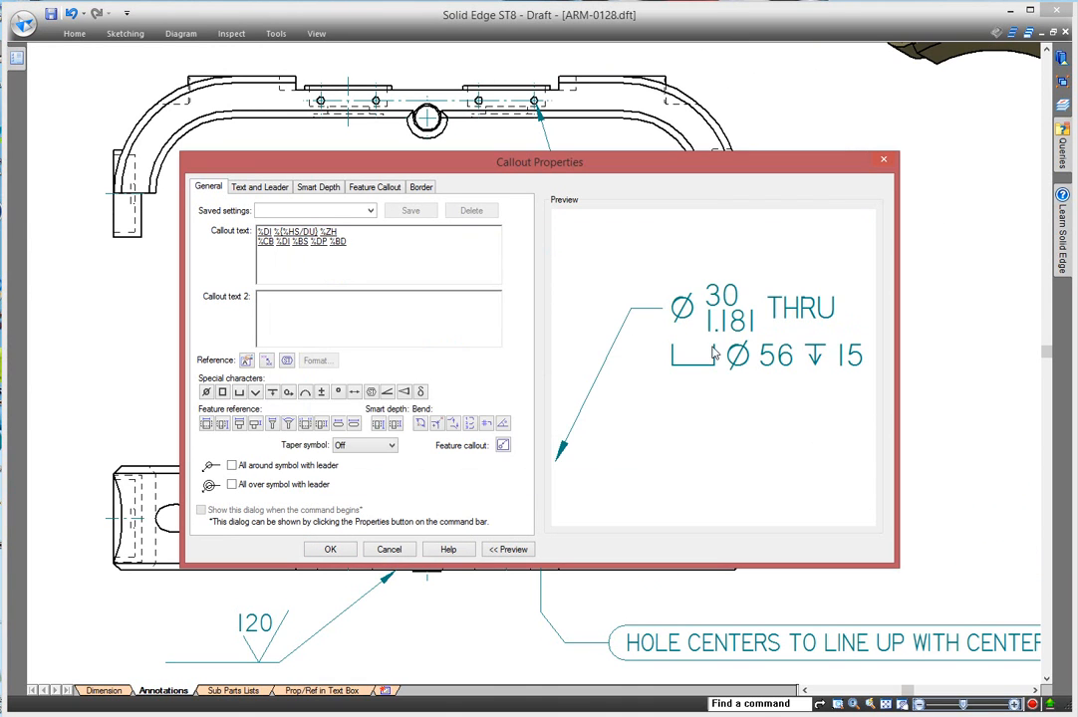
Set the counterbore size reference %BS to a .1234 round-off and apply the callout changes.
left_click(304, 242)
left_click(321, 363)
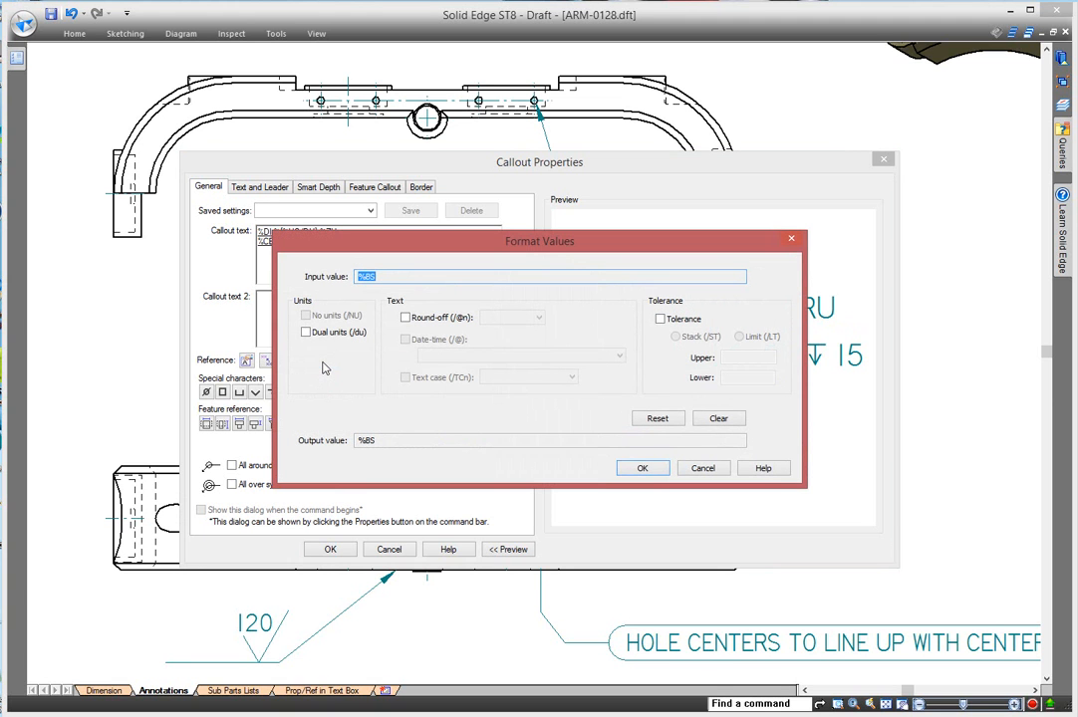
left_click(406, 318)
left_click(538, 317)
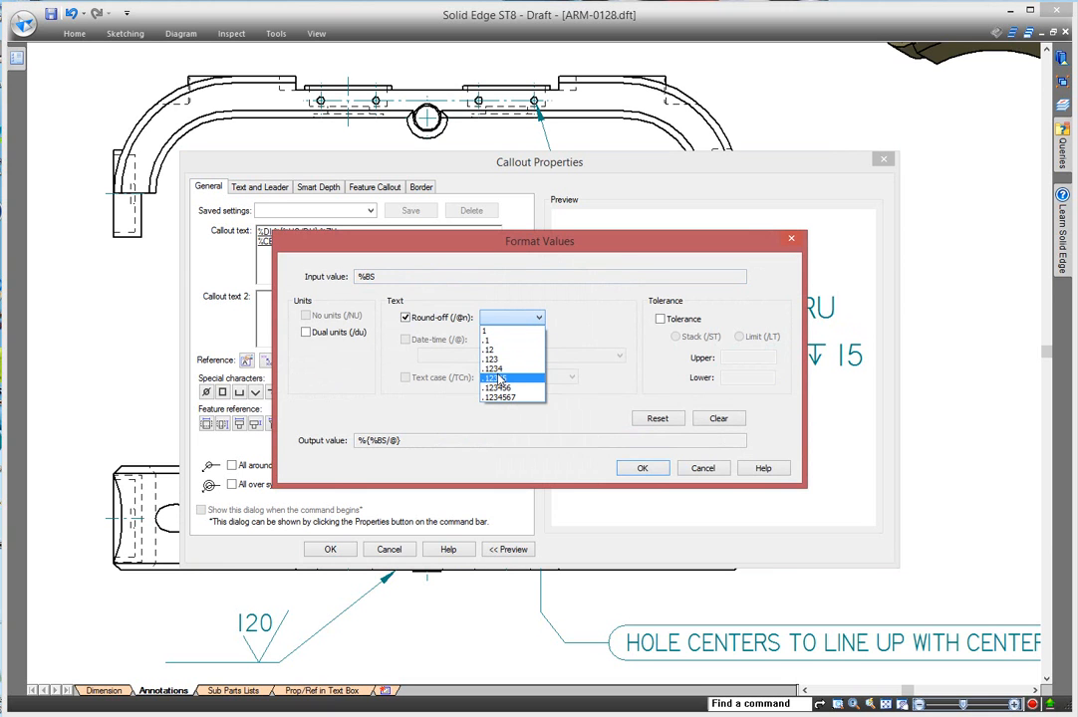
left_click(503, 370)
left_click(642, 468)
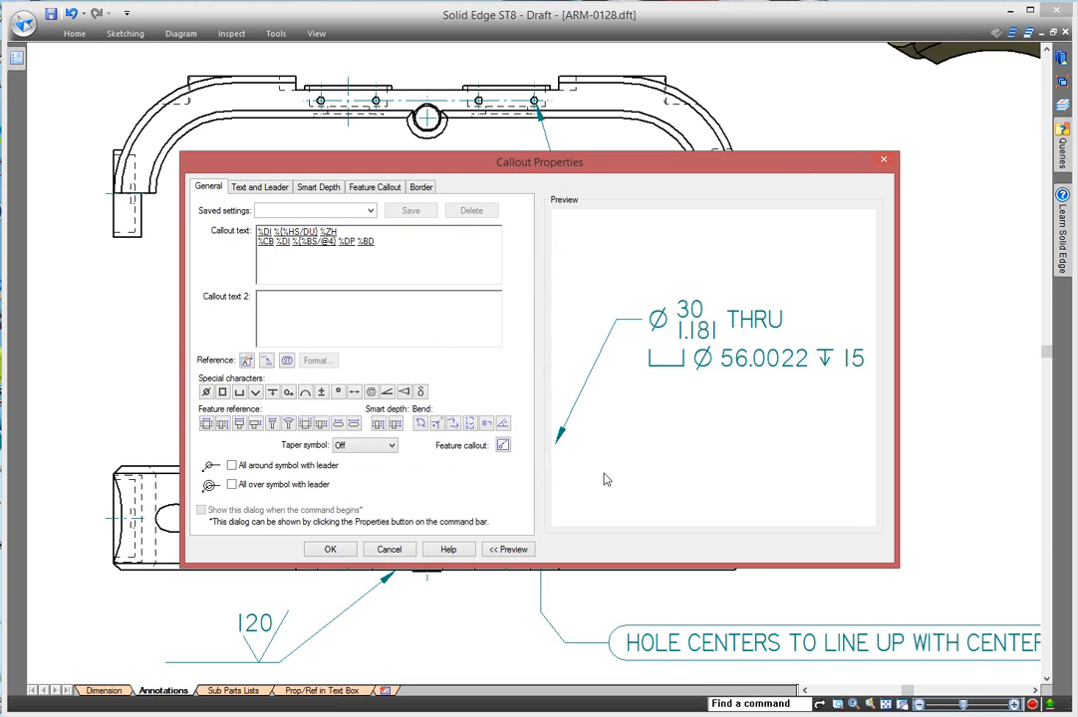
left_click(339, 549)
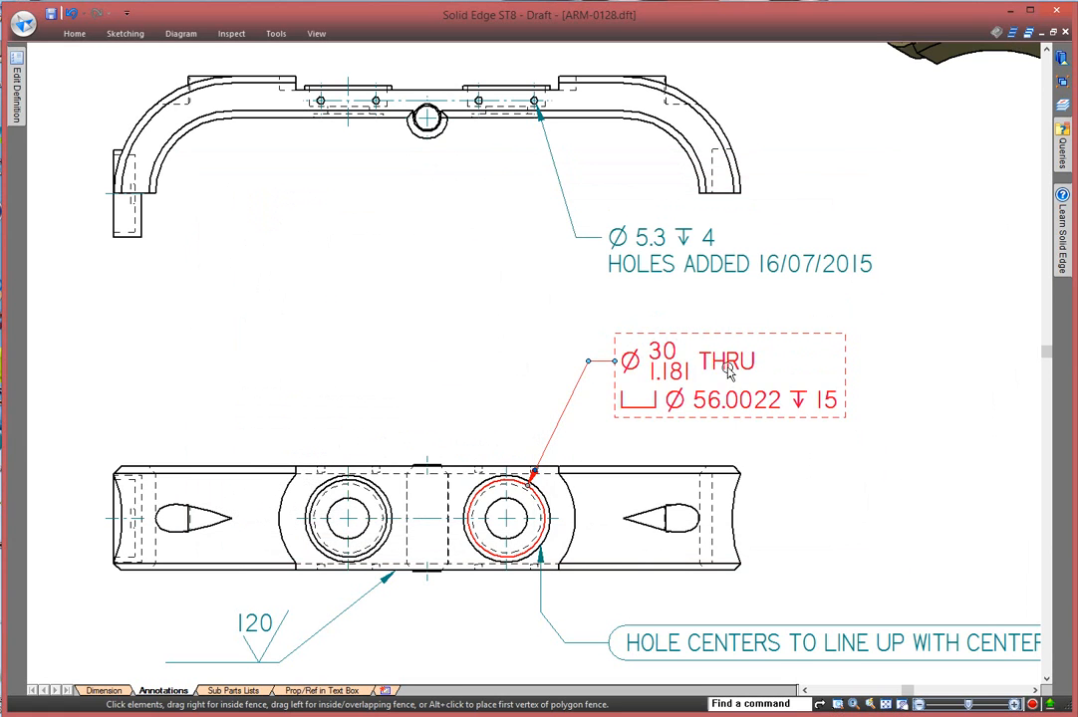
Give the hole size %HS in the Ø 5.3 callout a Limit tolerance with upper .02 and lower .01.
double_click(685, 274)
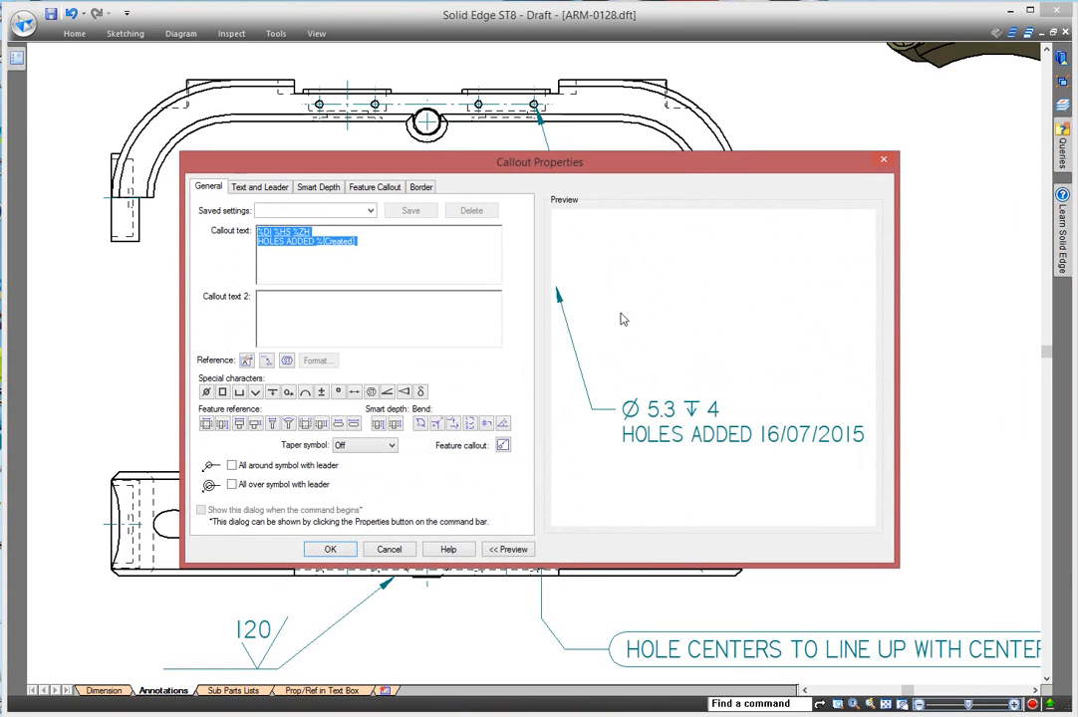
left_click(285, 233)
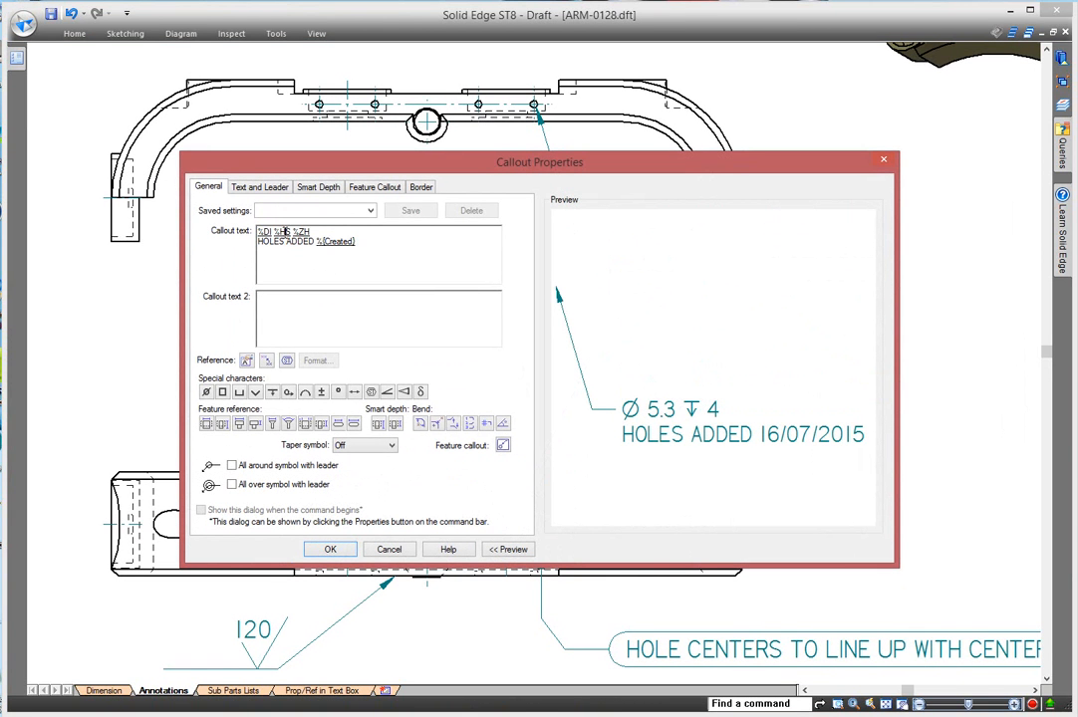
double_click(284, 232)
left_click(315, 360)
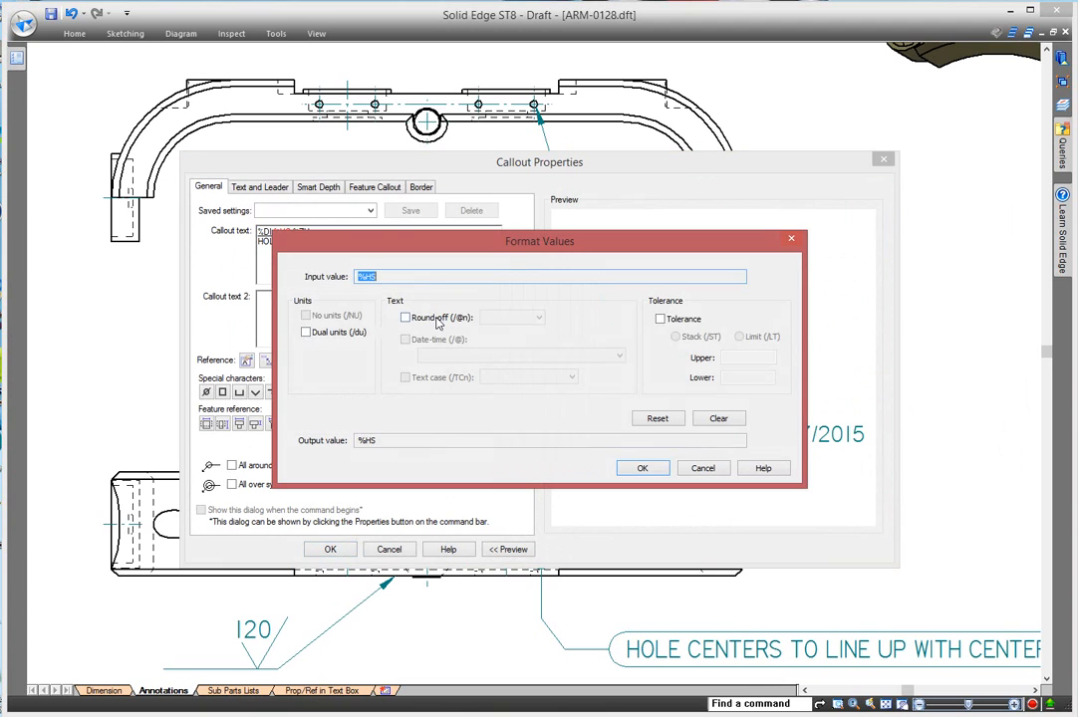
left_click(661, 320)
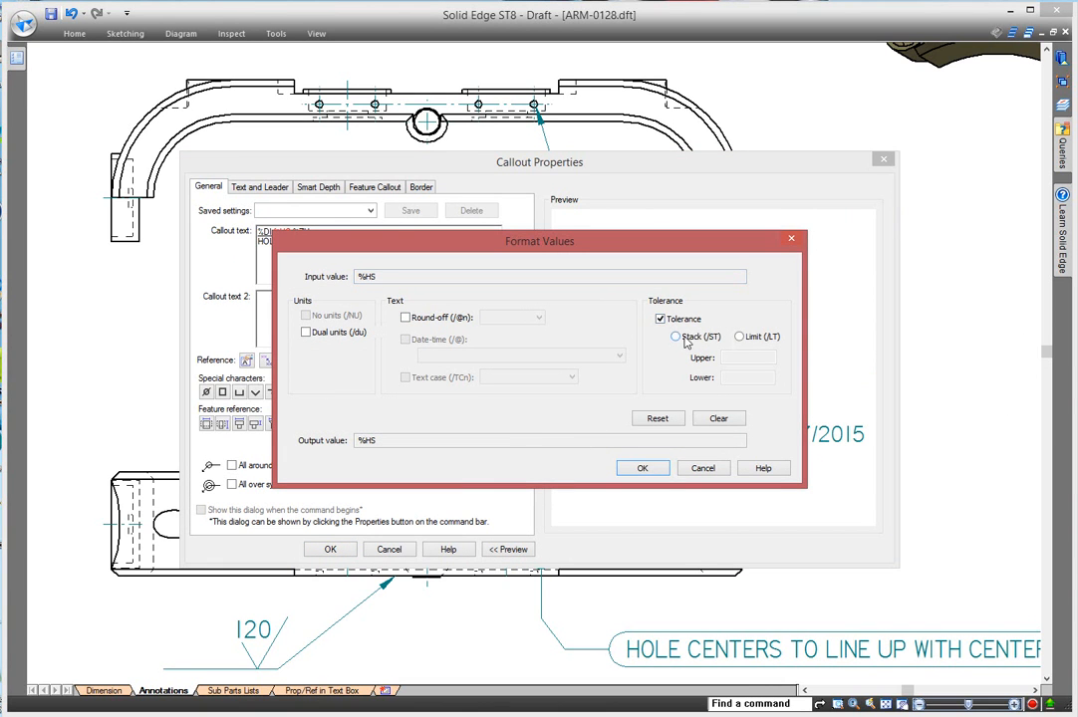
left_click(740, 338)
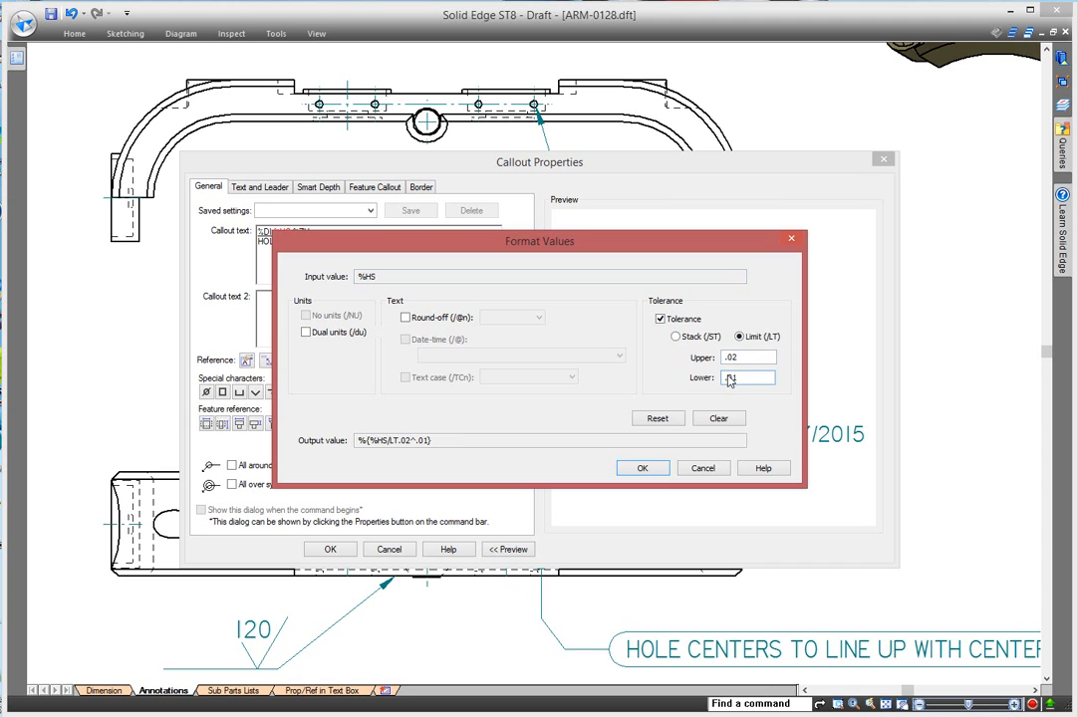
key("Return")
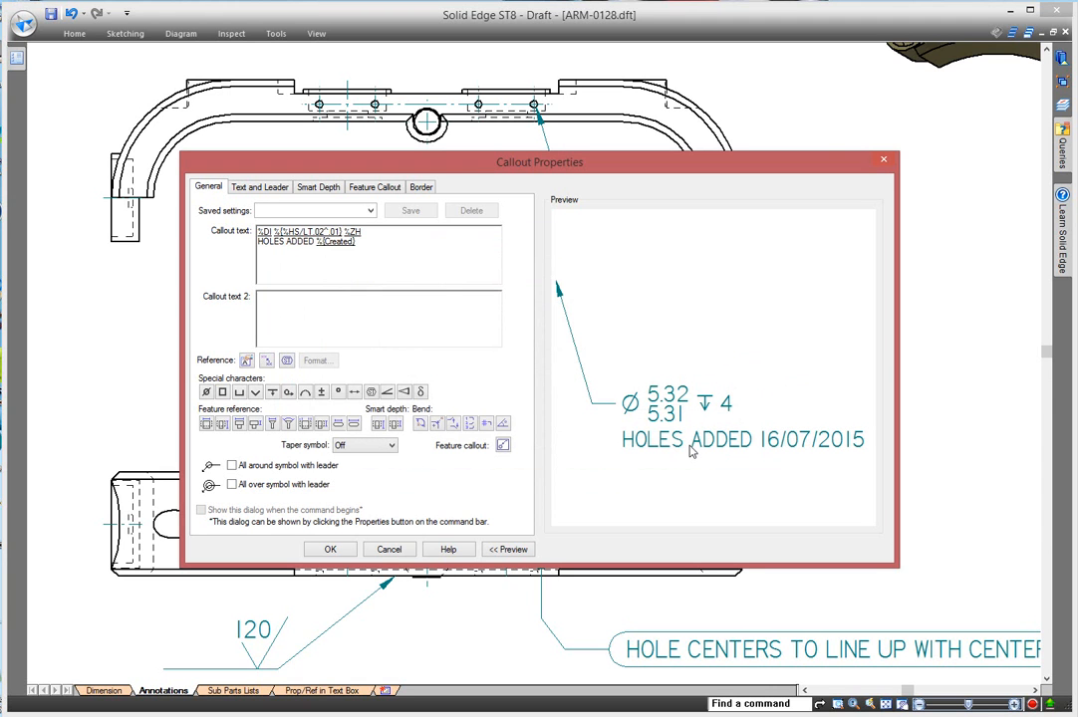
Format the %{Created} reference in the HOLES ADDED callout text with the date-time format dddd, MMMM dd, yyyy.
double_click(340, 242)
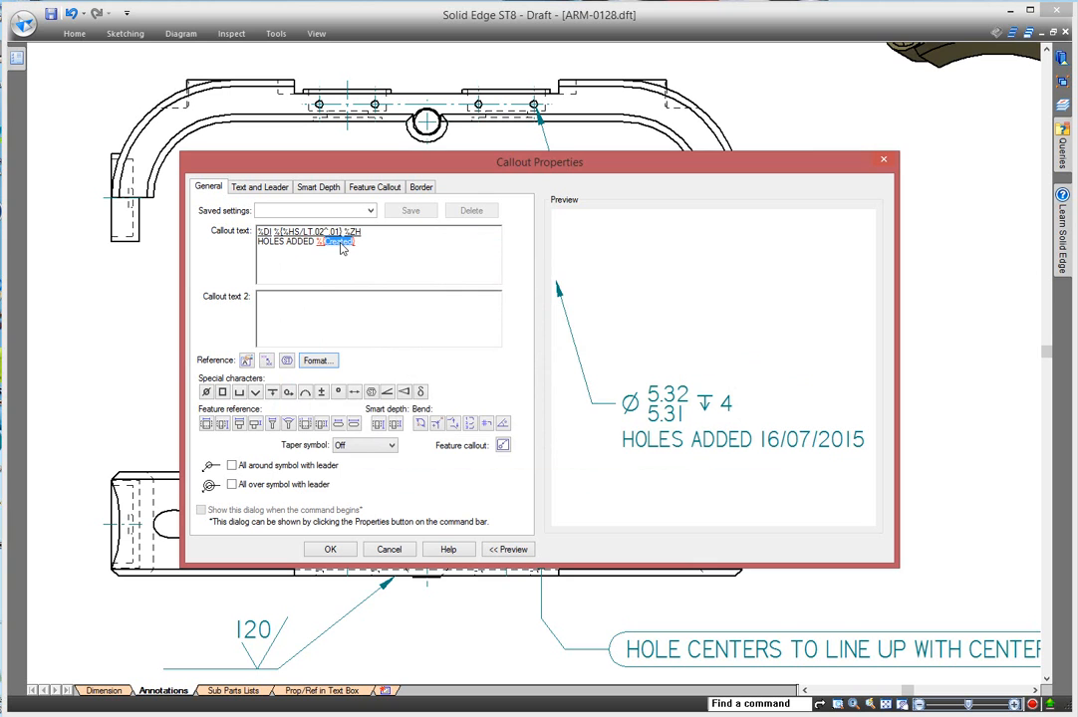
left_click(317, 360)
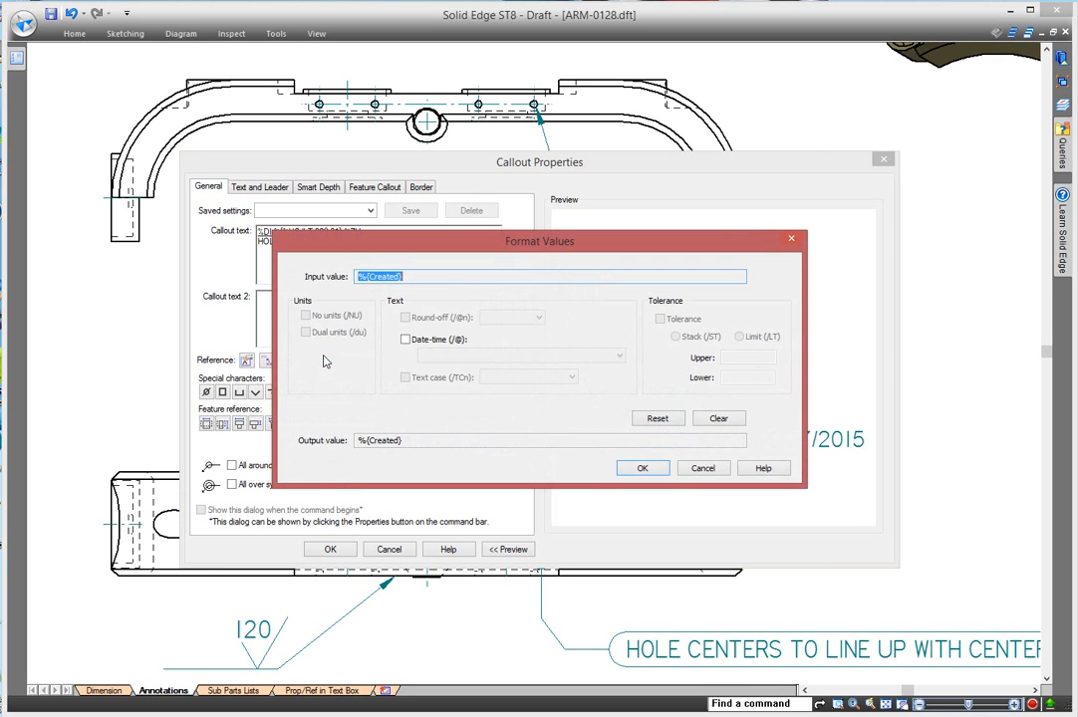
left_click(404, 339)
left_click(619, 355)
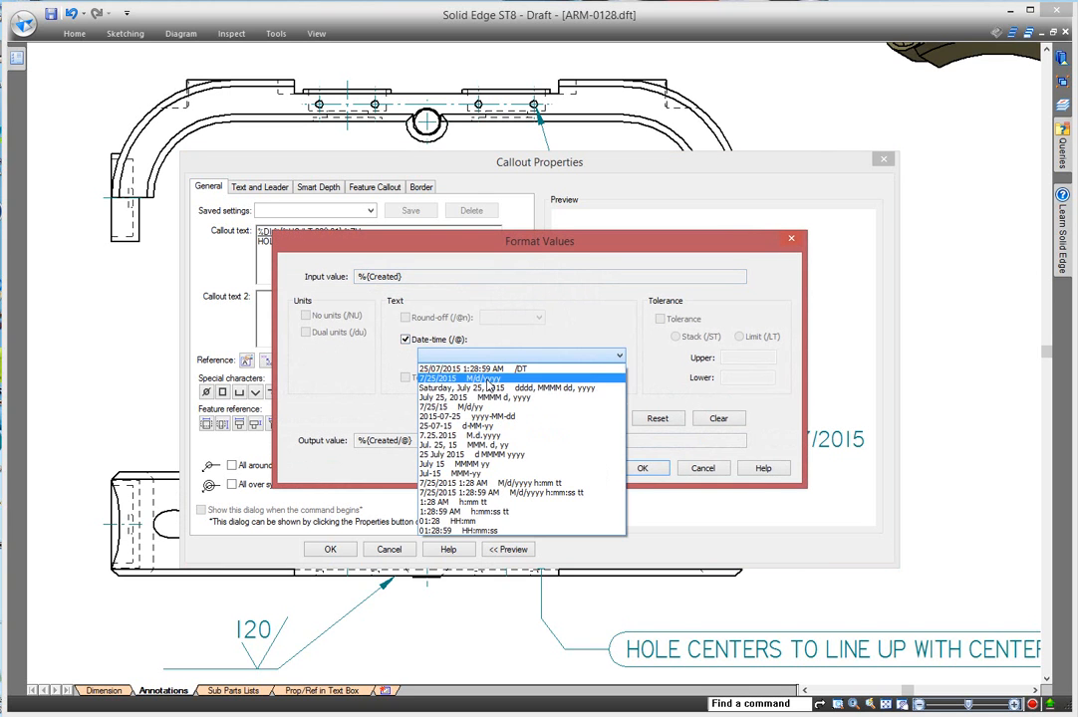
left_click(545, 380)
left_click(642, 469)
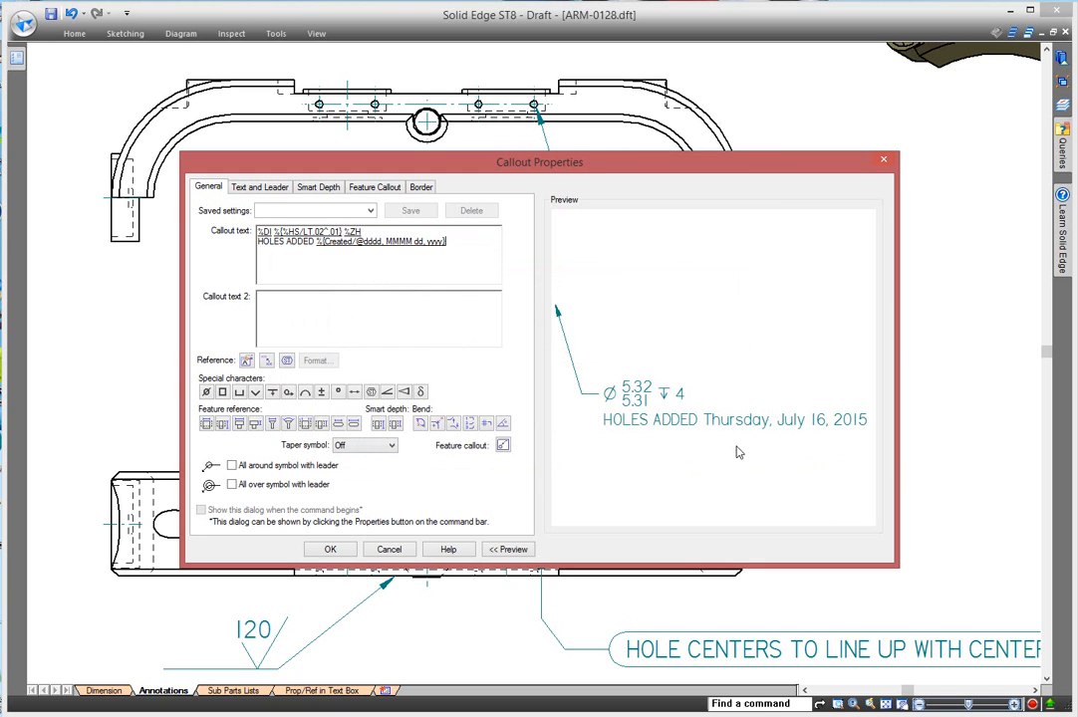
Add a text case format to the %{Created} date reference in the HOLES ADDED callout.
left_click(344, 246)
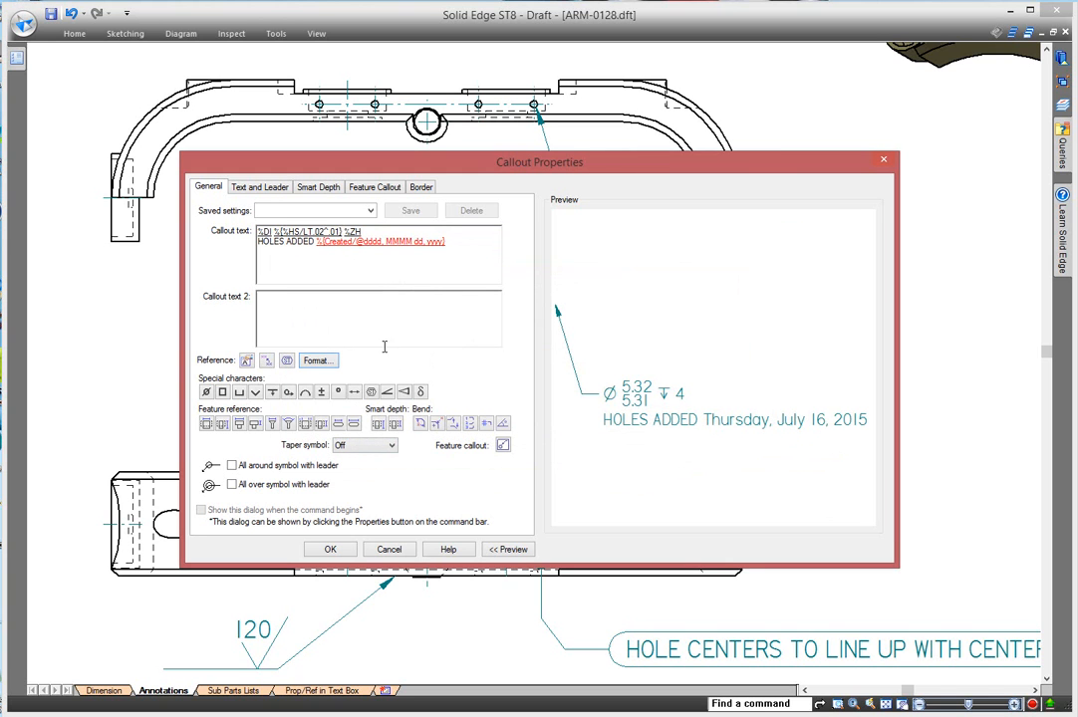
left_click(316, 360)
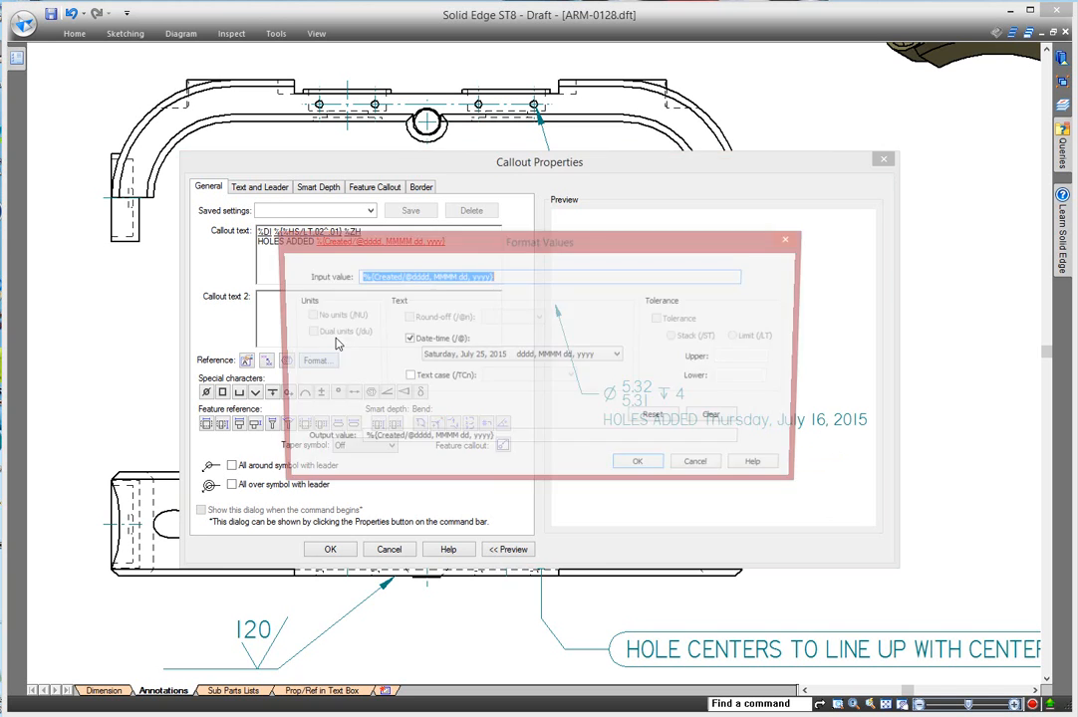
left_click(406, 377)
left_click(572, 377)
left_click(520, 391)
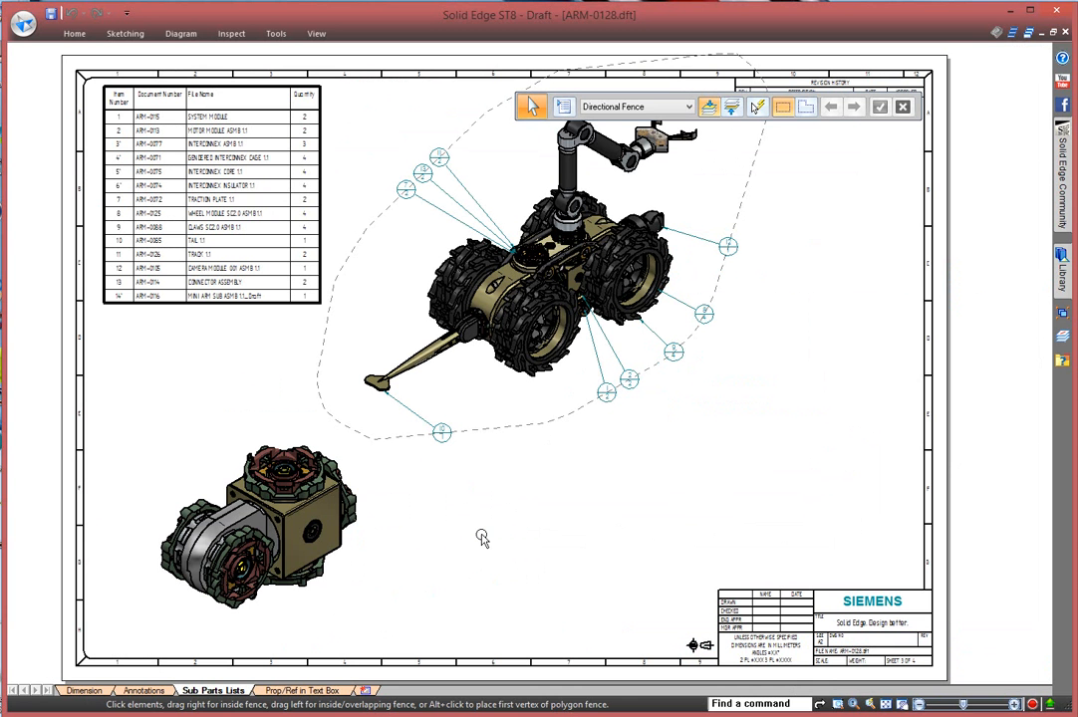
Start a parts list for the motor module view and base it on the MOTOR MODULE ASMB 1.1.asm subassembly.
right_click(476, 528)
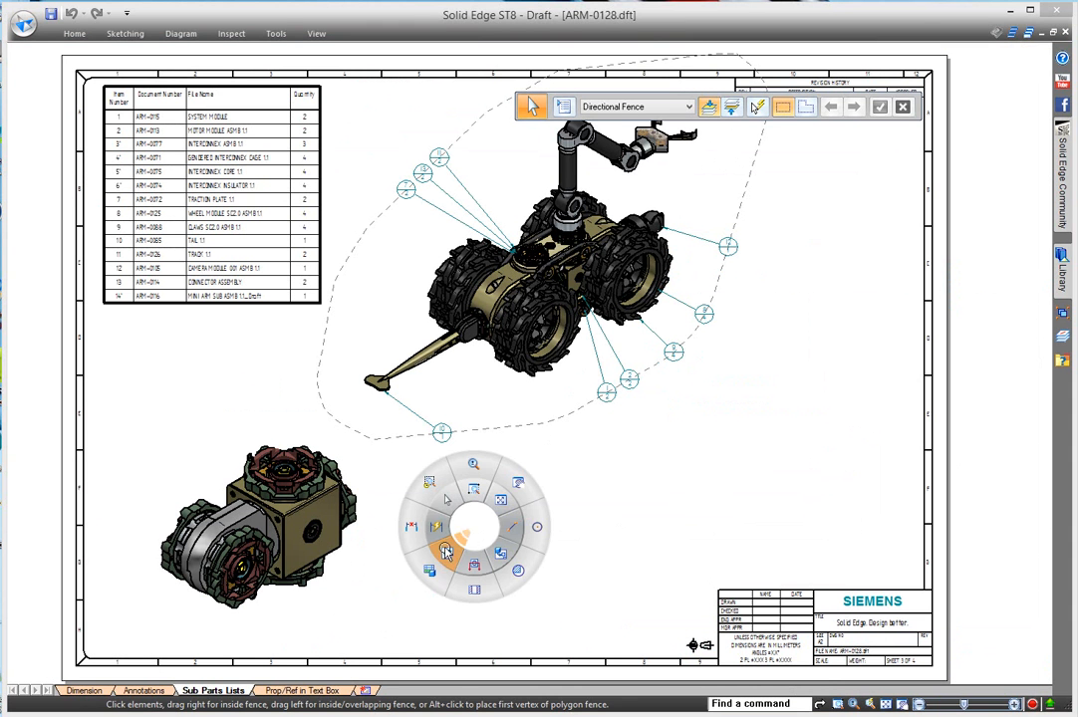
left_click(431, 569)
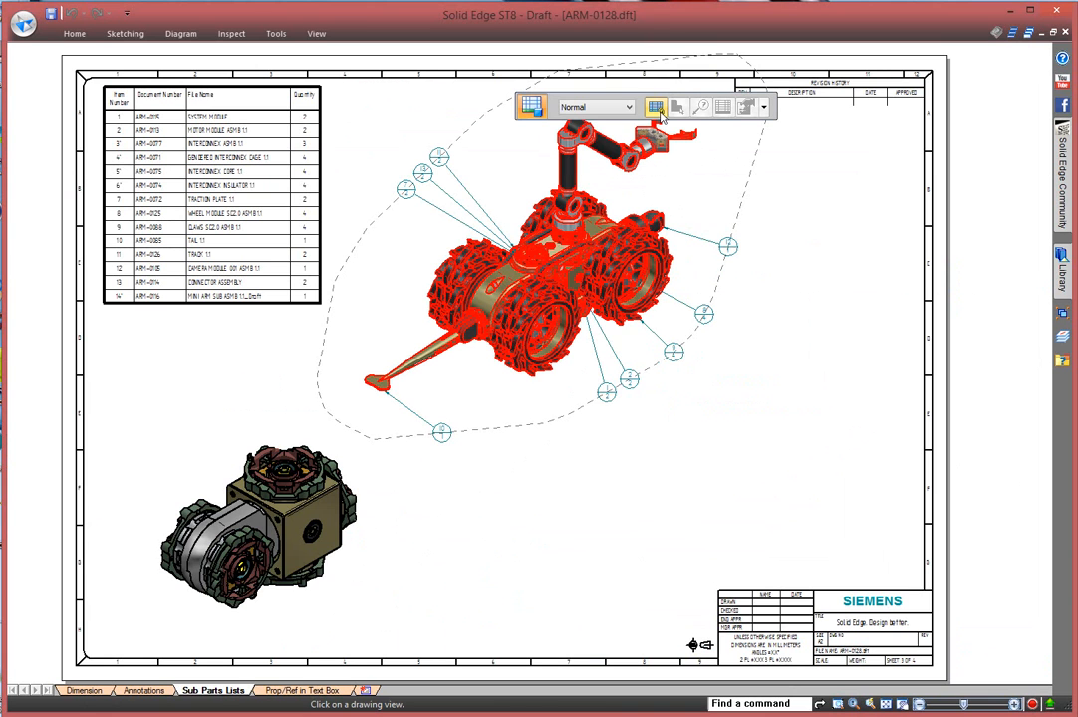
left_click(332, 486)
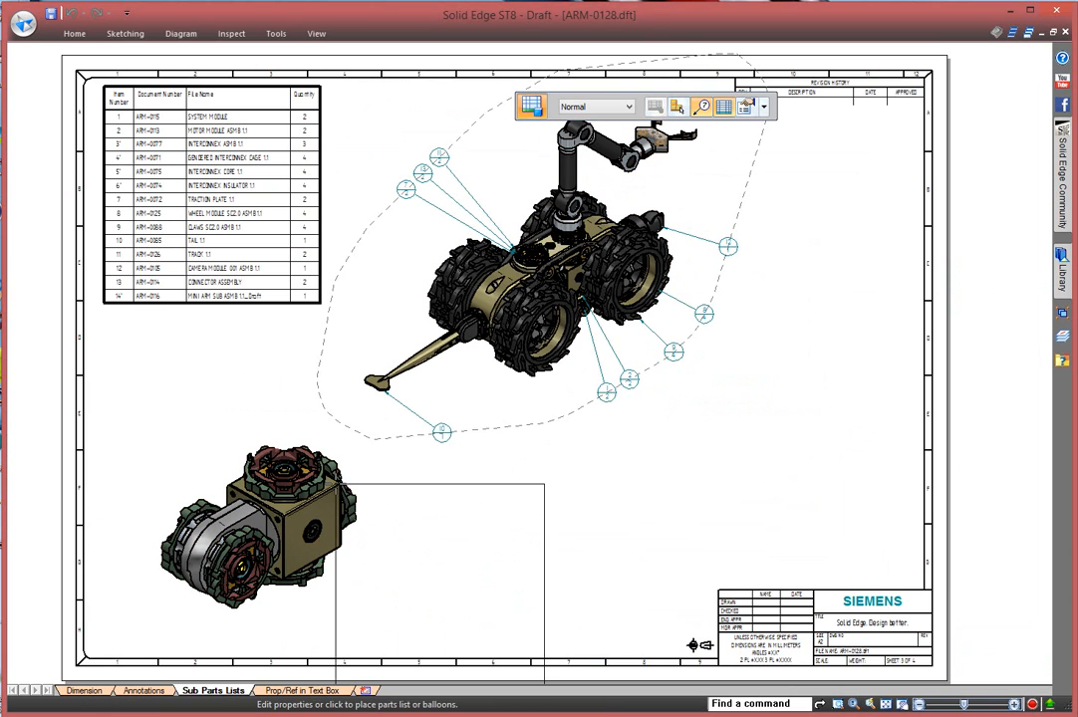
left_click(673, 106)
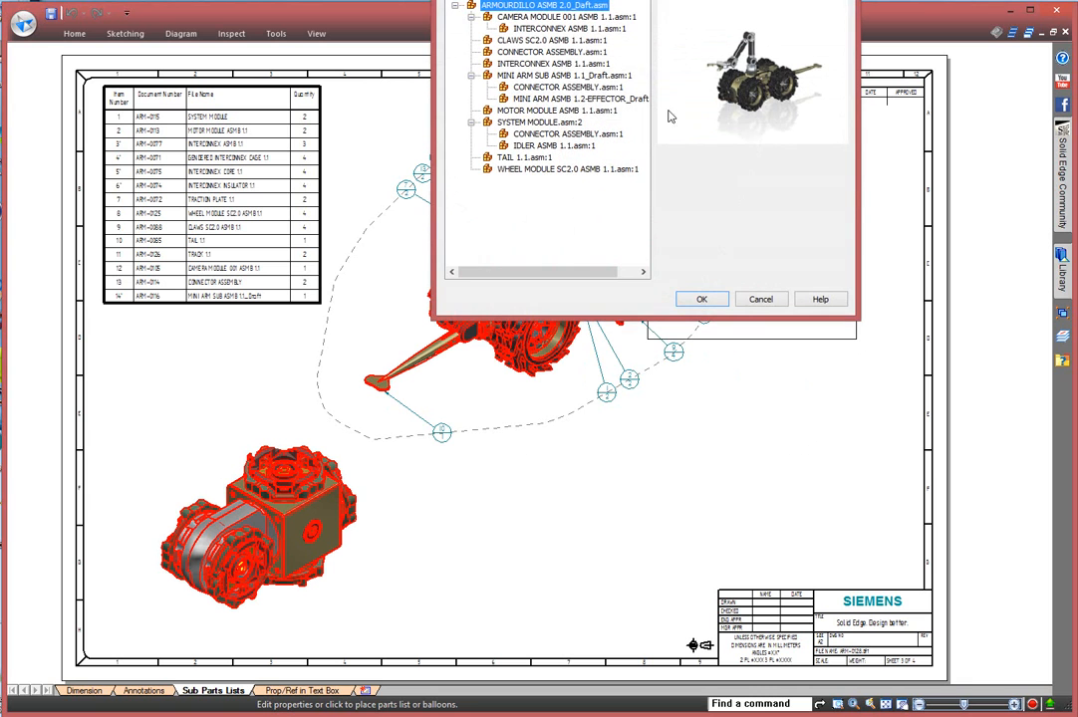
left_click(543, 112)
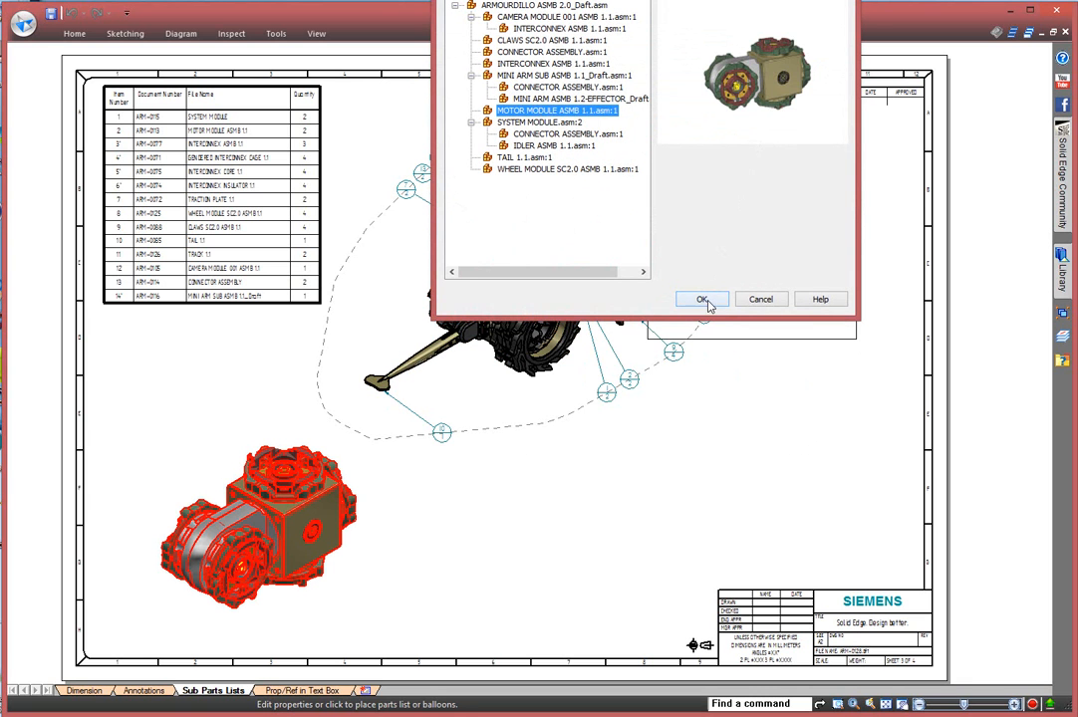
left_click(701, 299)
Apply the ST8 QL saved settings and place the parts list with balloons for the motor module view.
left_click(766, 106)
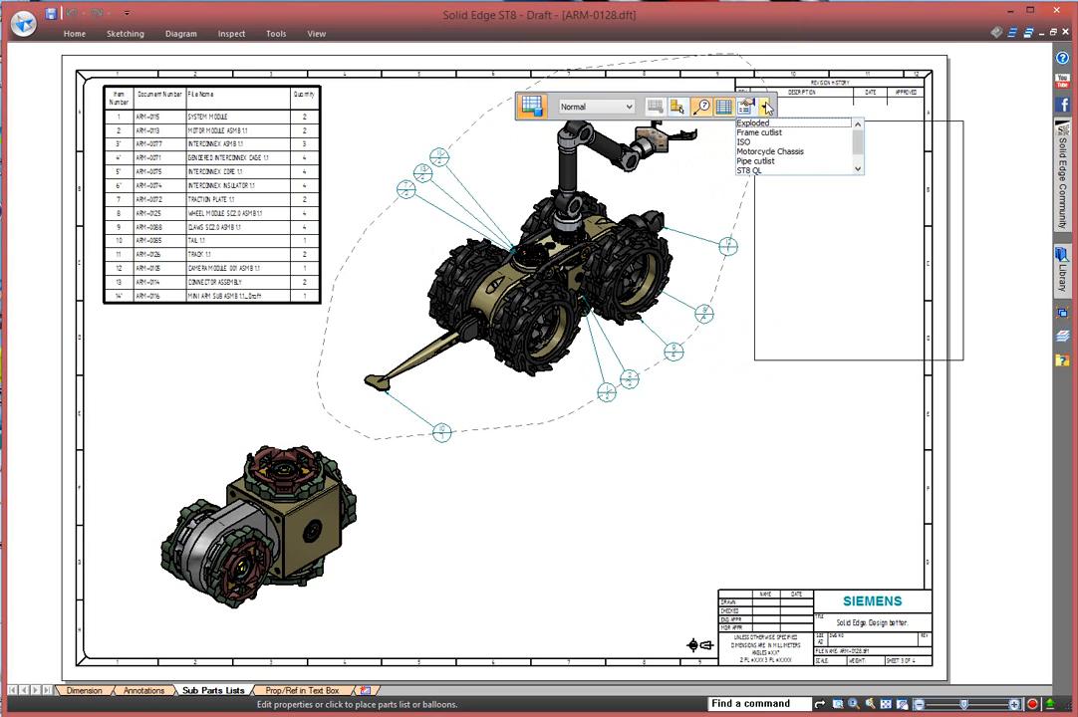
left_click(749, 173)
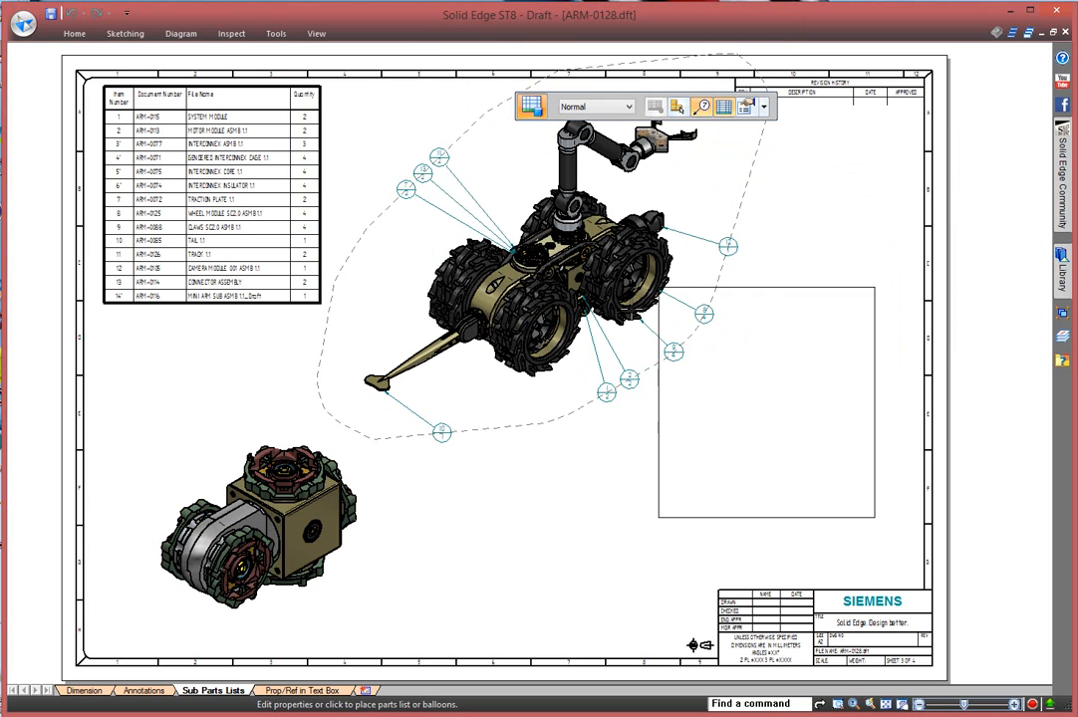
left_click(469, 414)
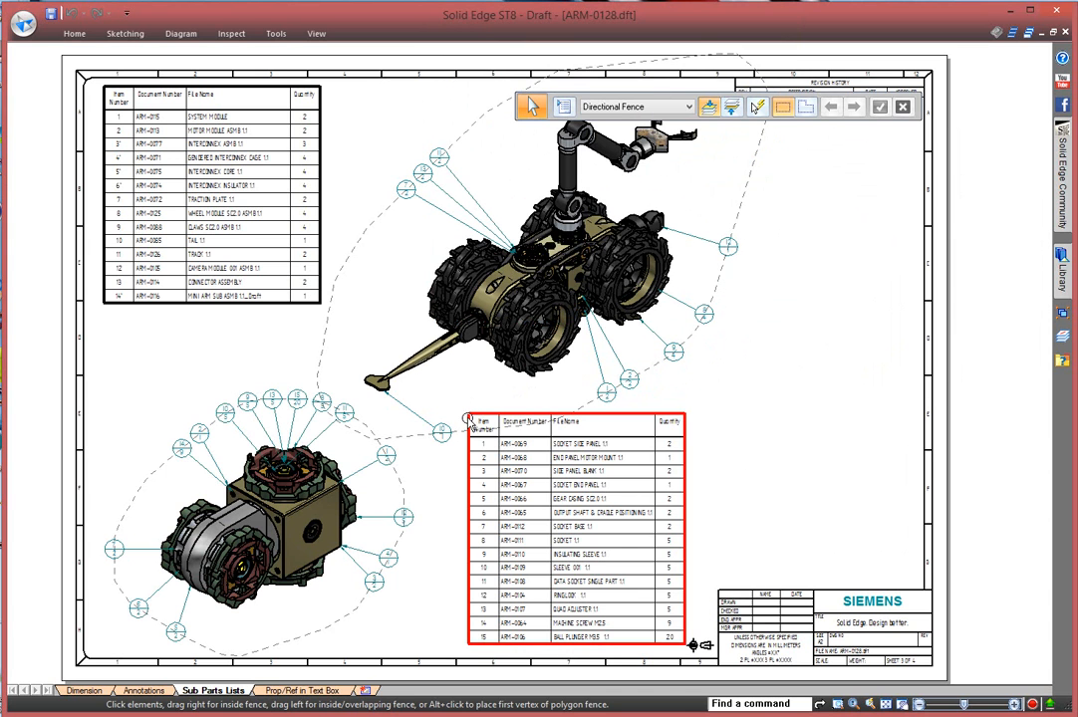
scroll(396, 358, "up", 3)
scroll(460, 490, "up", 3)
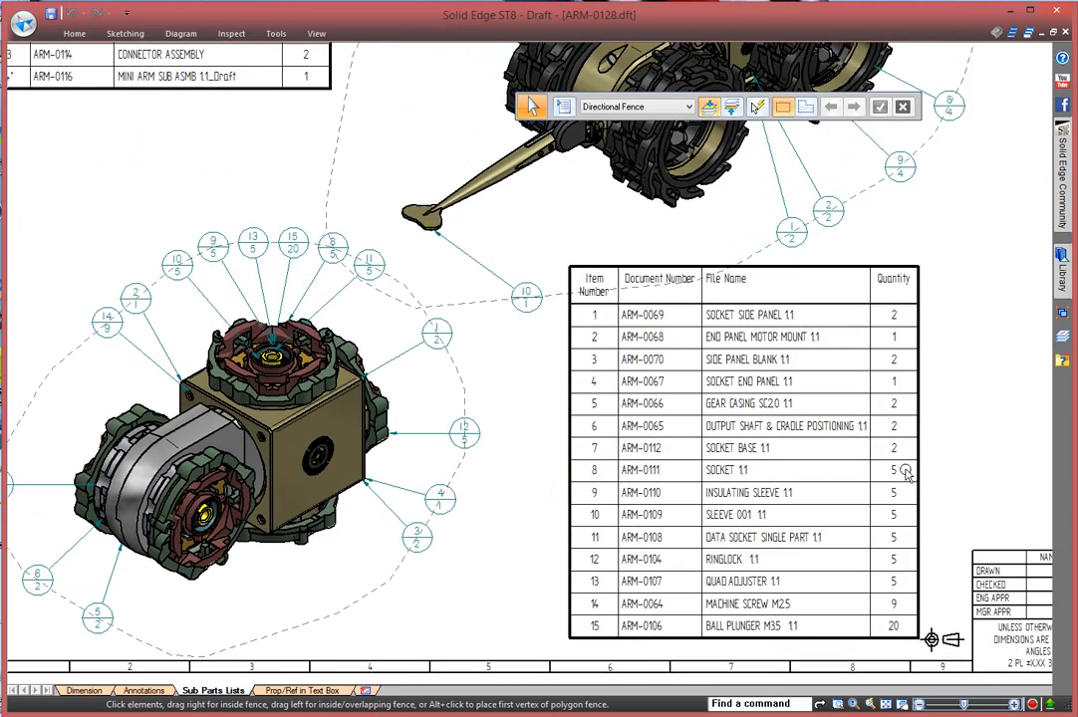
scroll(443, 643, "down", 1)
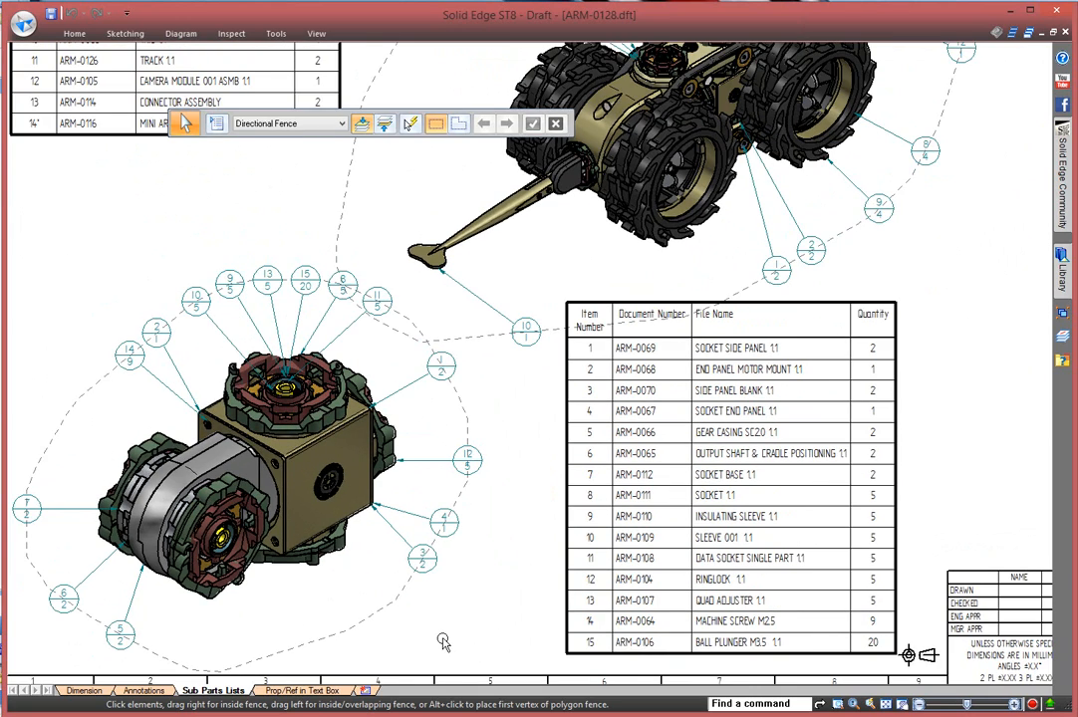
On the Prop/Ref in Text Box sheet, set the text of the A-A datum frame to BB.
left_click(302, 690)
scroll(361, 643, "up", 2)
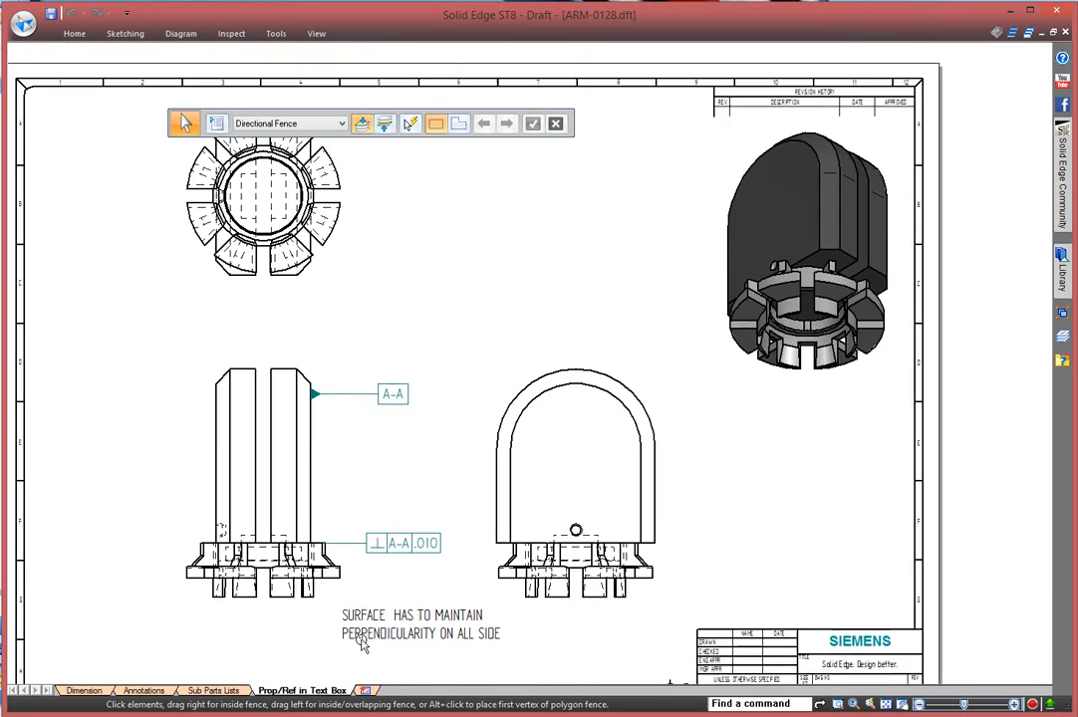
scroll(360, 640, "up", 2)
left_click(425, 321)
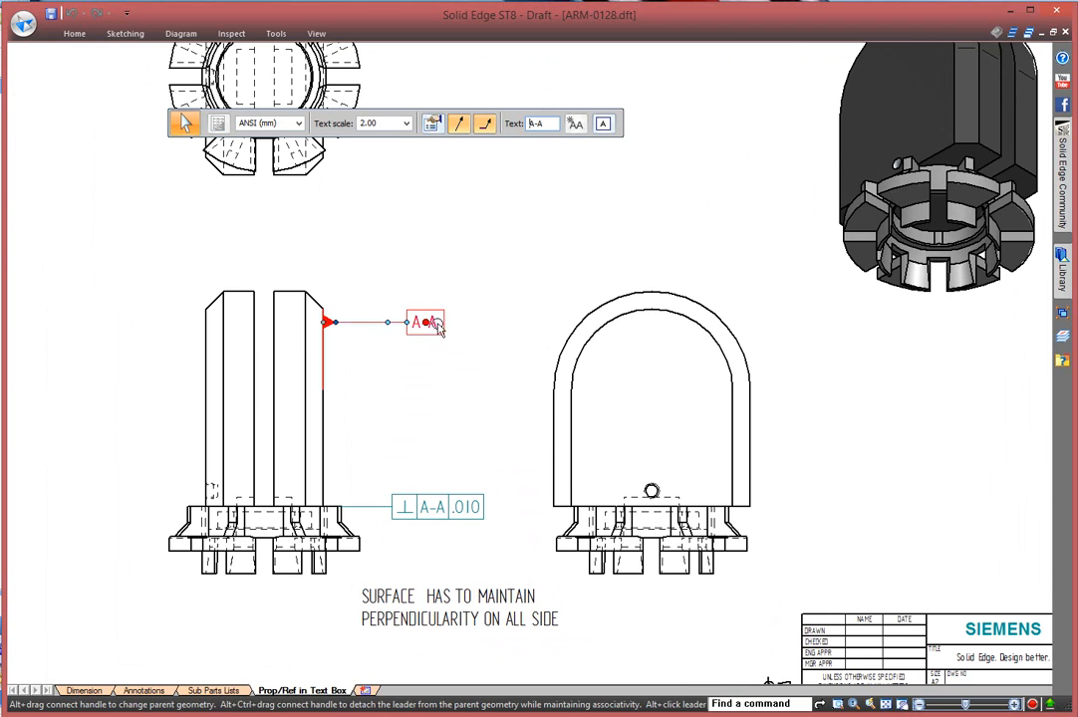
left_click_drag(547, 124, 519, 132)
type("BB")
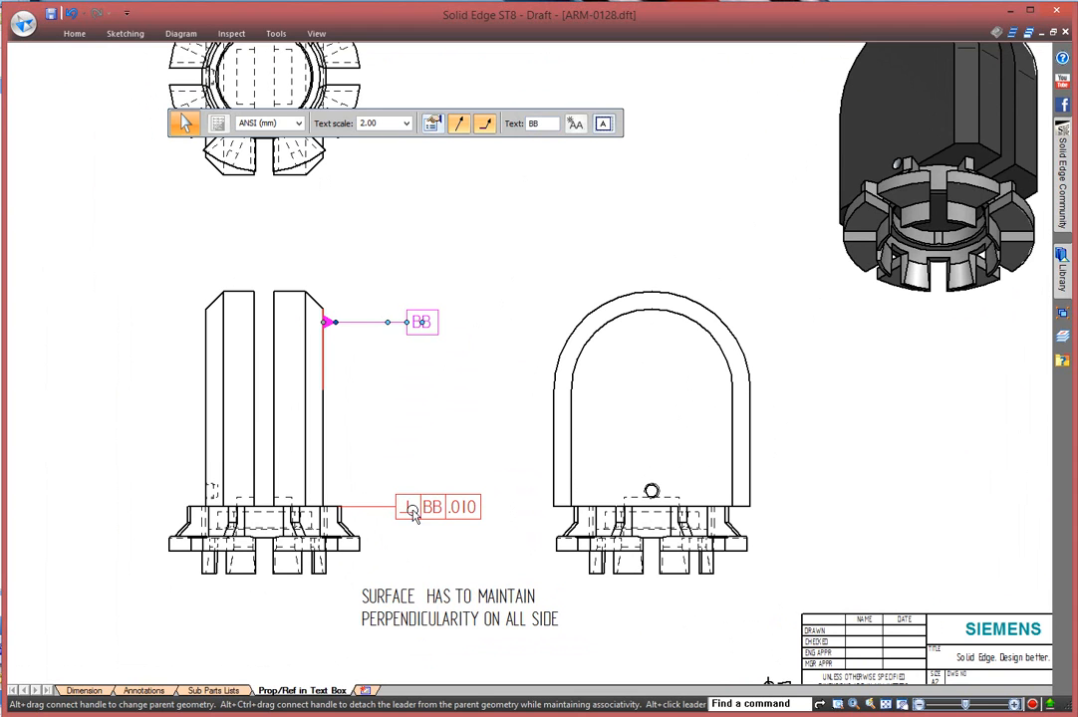
Insert a property text reference to the datum frame's text after SURFACE in the perpendicularity note.
double_click(422, 601)
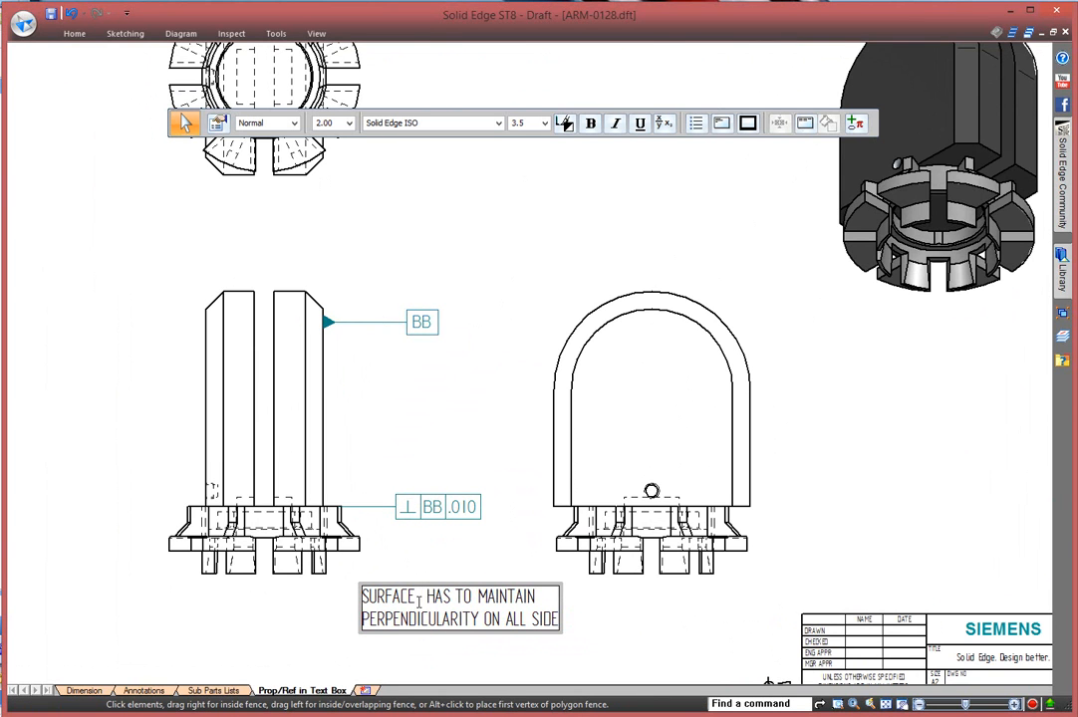
left_click(854, 122)
left_click(878, 188)
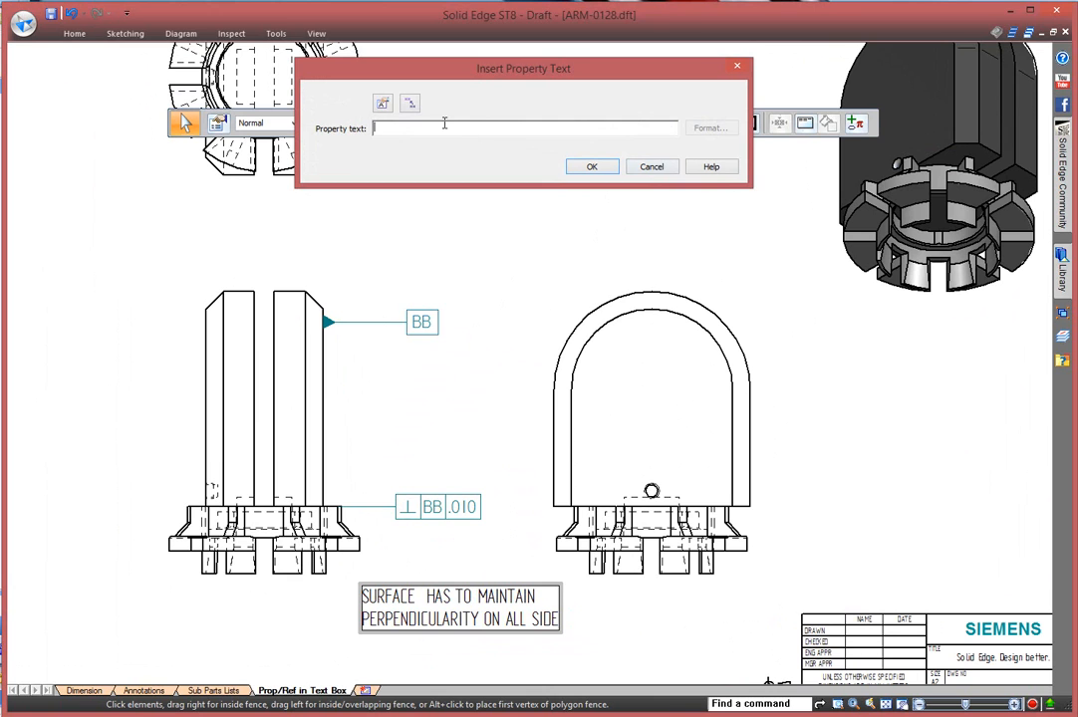
left_click(409, 103)
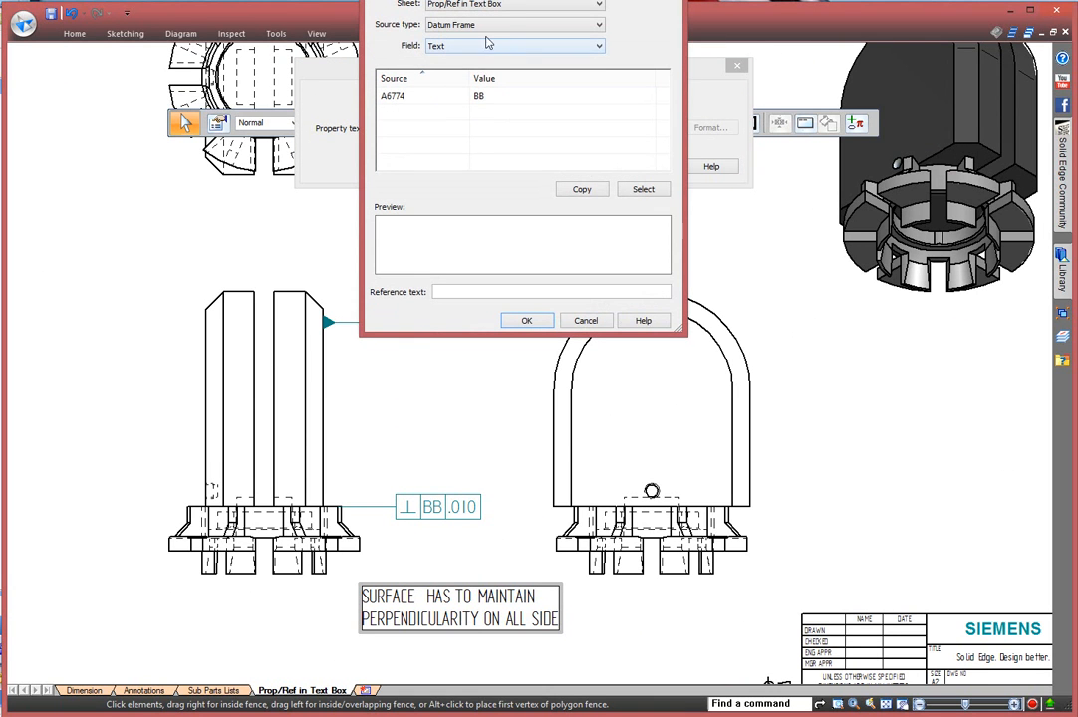
left_click(599, 28)
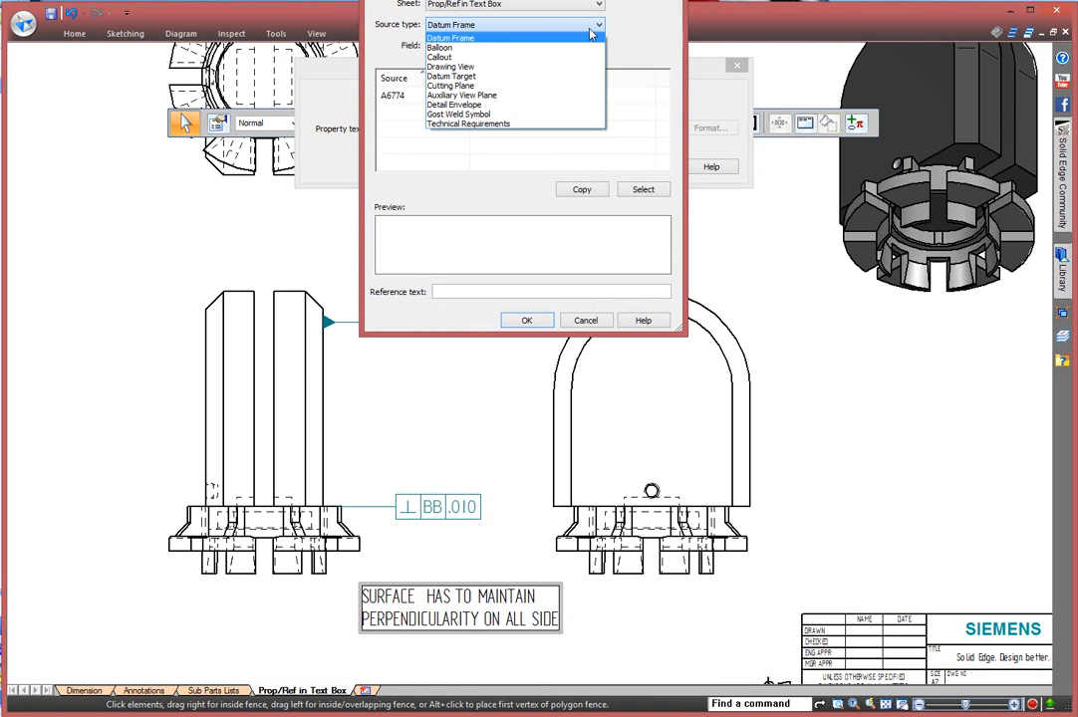
left_click(473, 39)
left_click(402, 96)
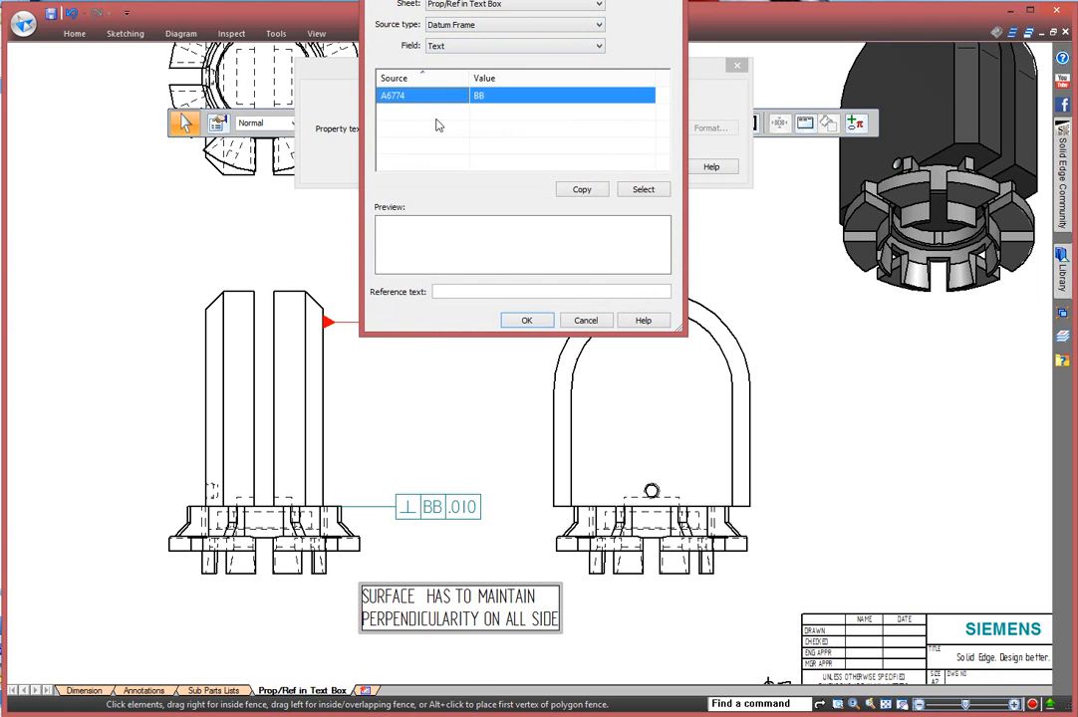
left_click(643, 191)
left_click(527, 320)
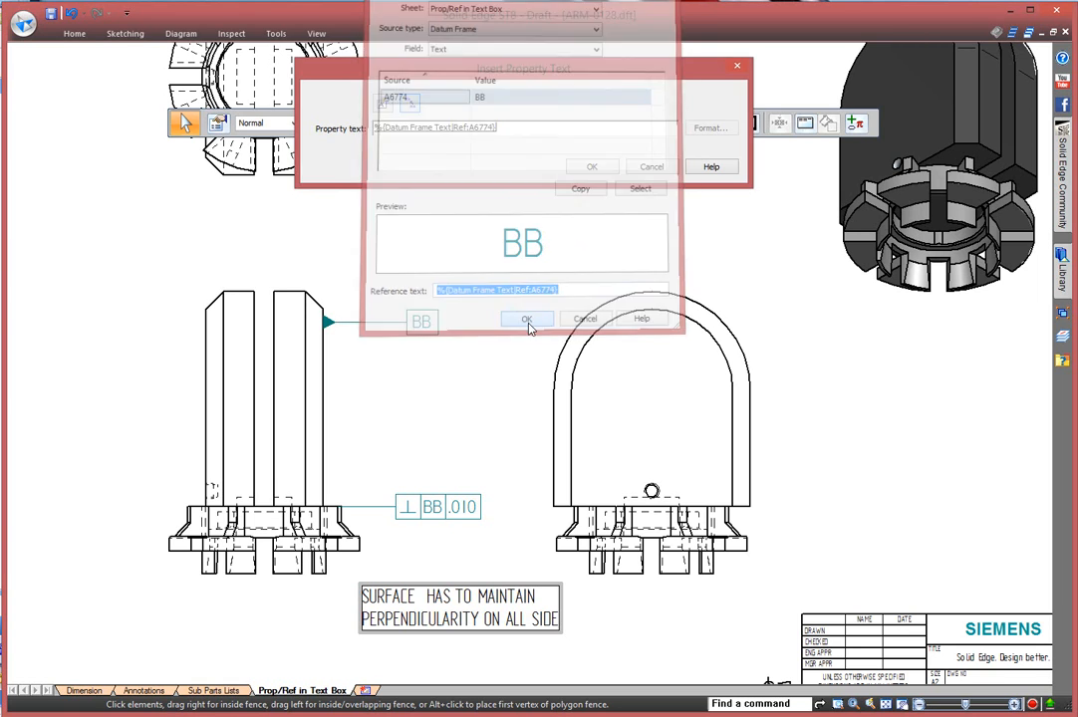
left_click(592, 168)
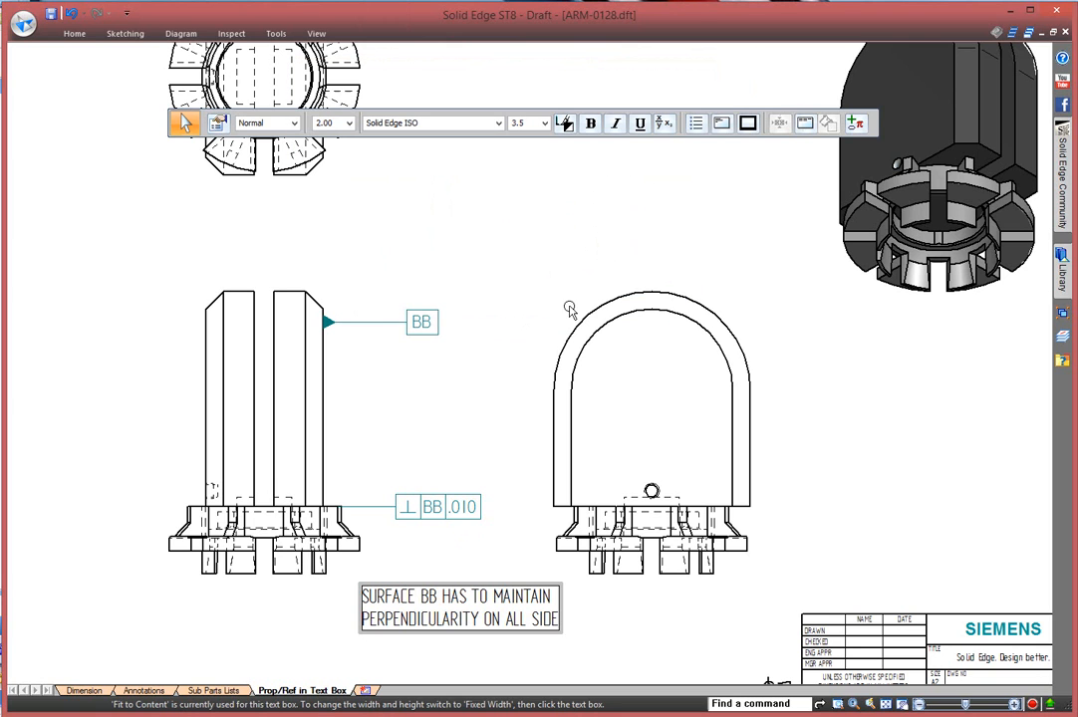
Set the datum frame's text to D-D and deselect it.
left_click(426, 324)
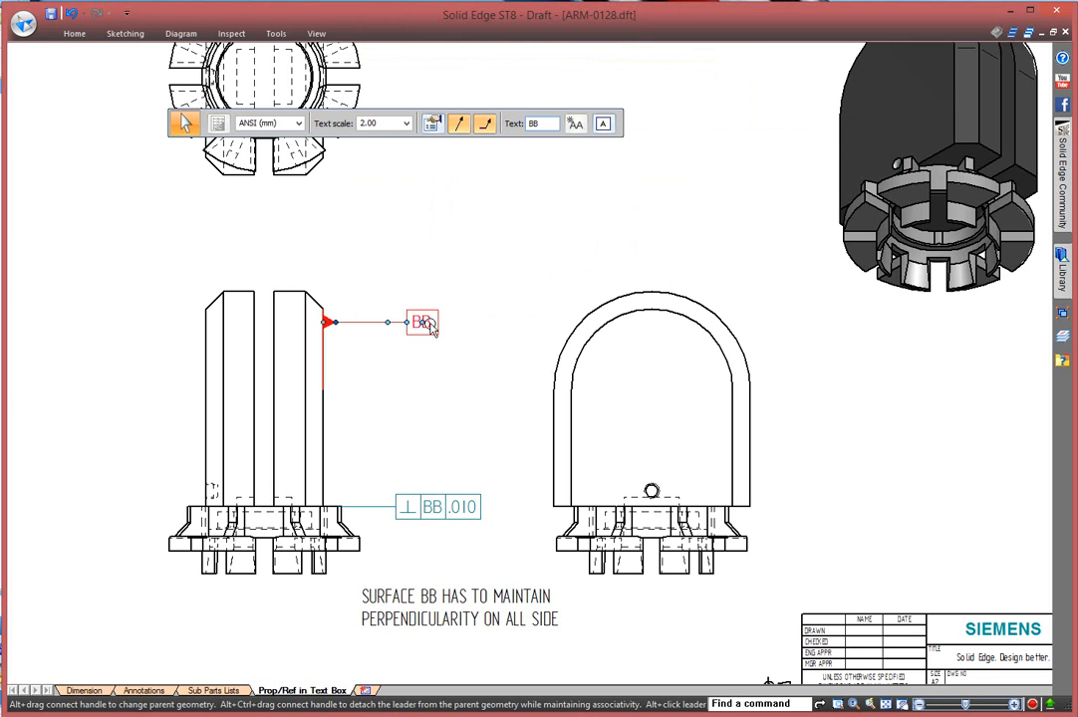
left_click(541, 125)
left_click_drag(541, 126, 516, 125)
type("D-D")
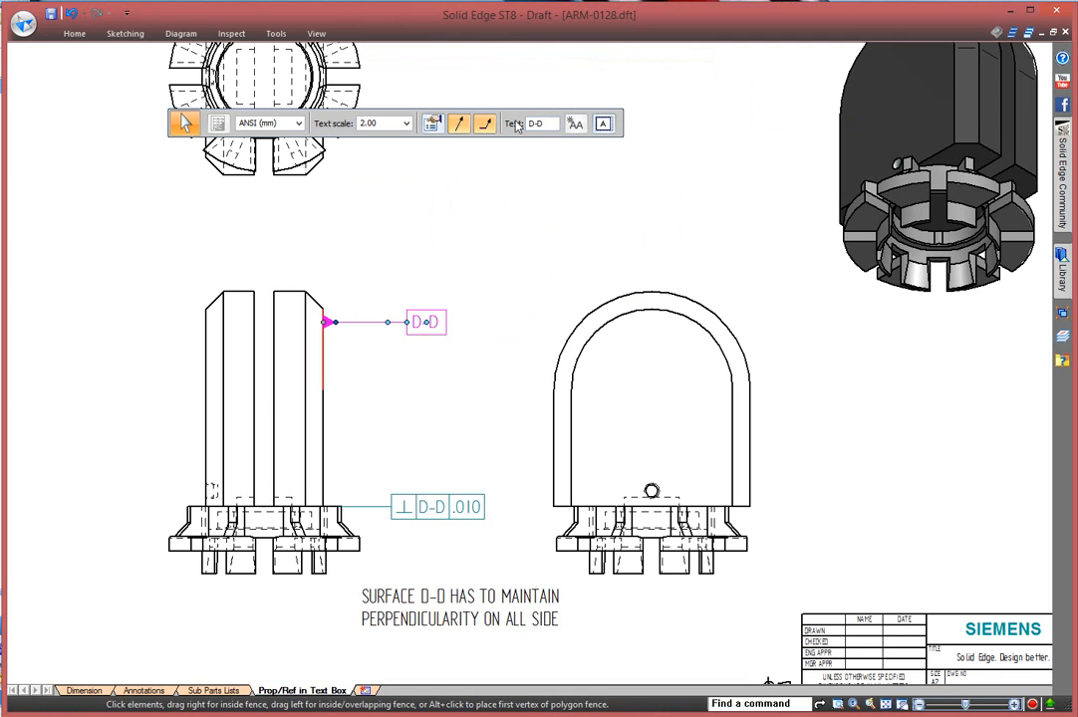
left_click(469, 405)
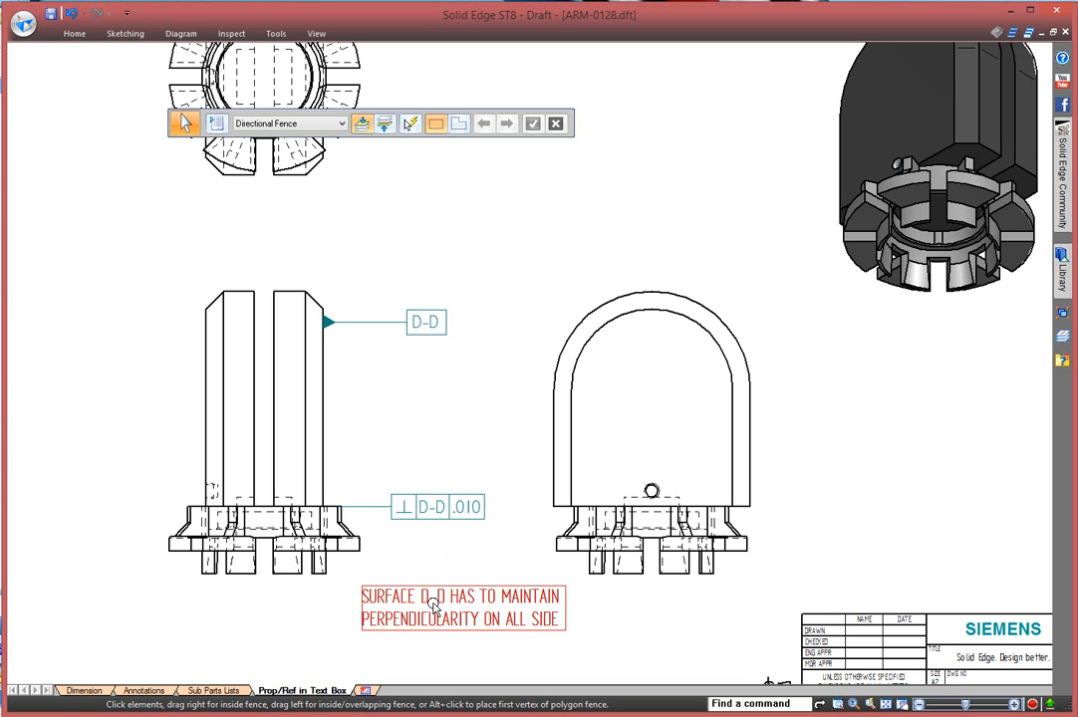
Start a technical requirements annotation and insert ALL DIMENSIONS MUST BE CHECKED as its first item.
scroll(790, 399, "down", 2)
middle_click_drag(876, 420, 748, 439)
scroll(717, 453, "up", 4)
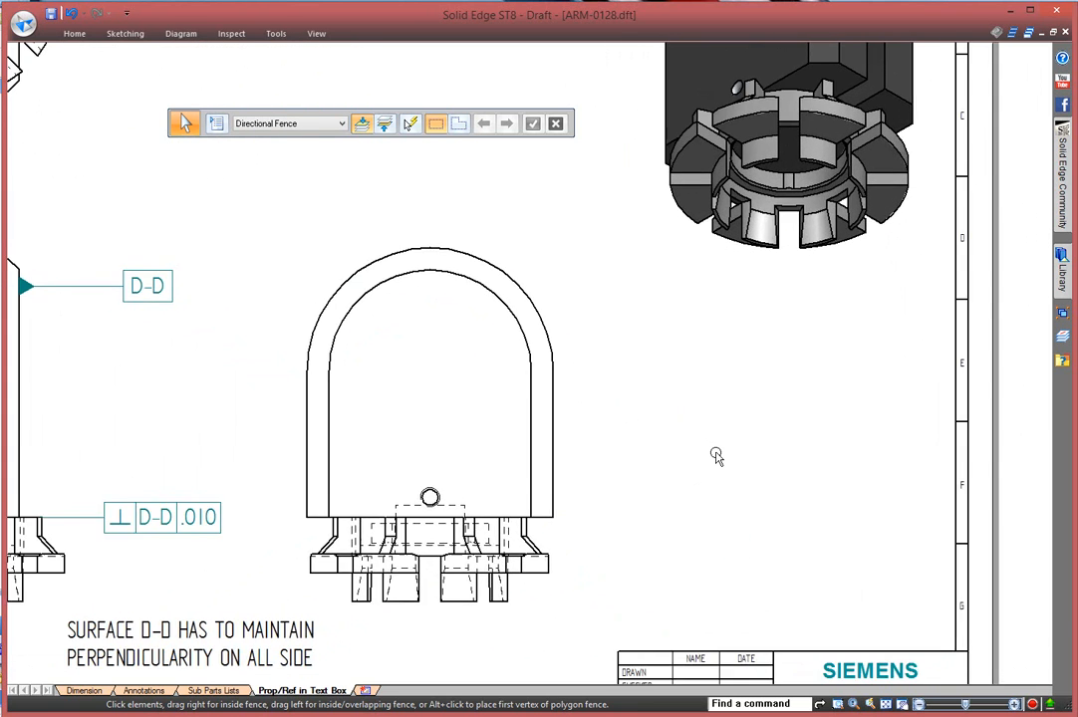
left_click(74, 33)
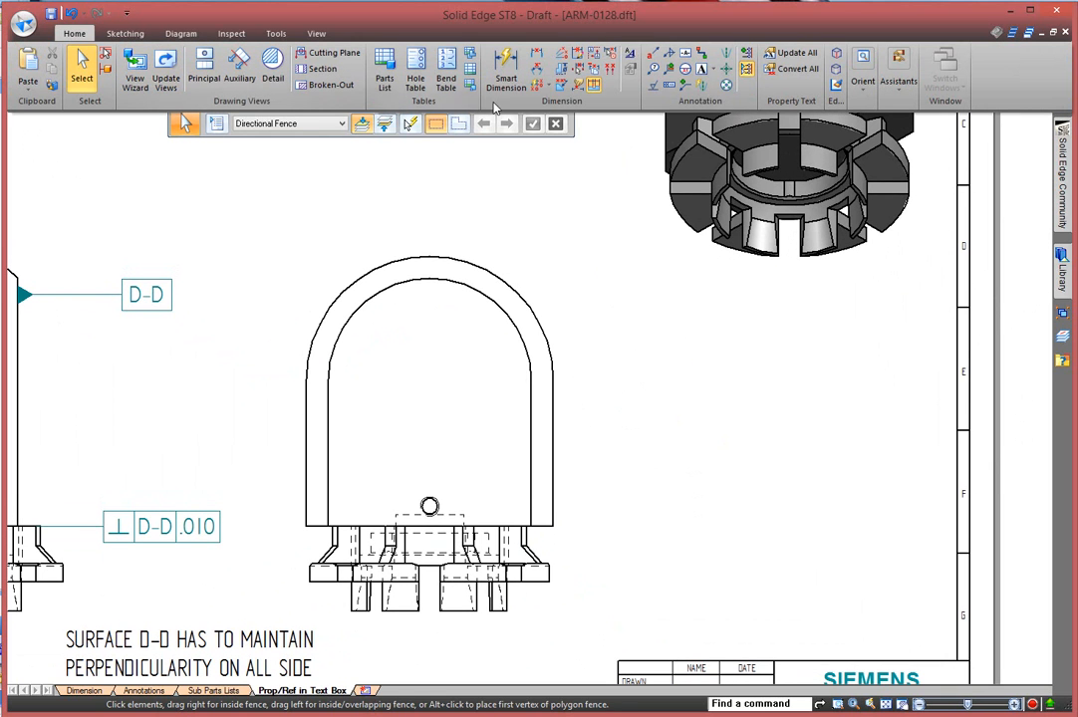
left_click(712, 69)
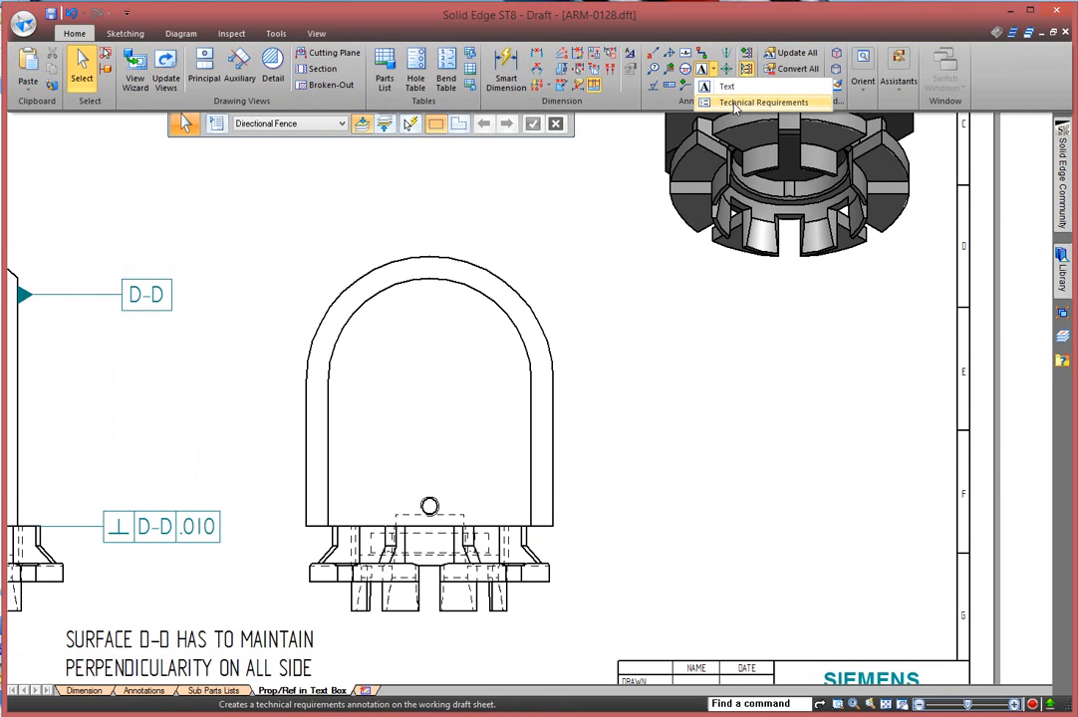
left_click(735, 103)
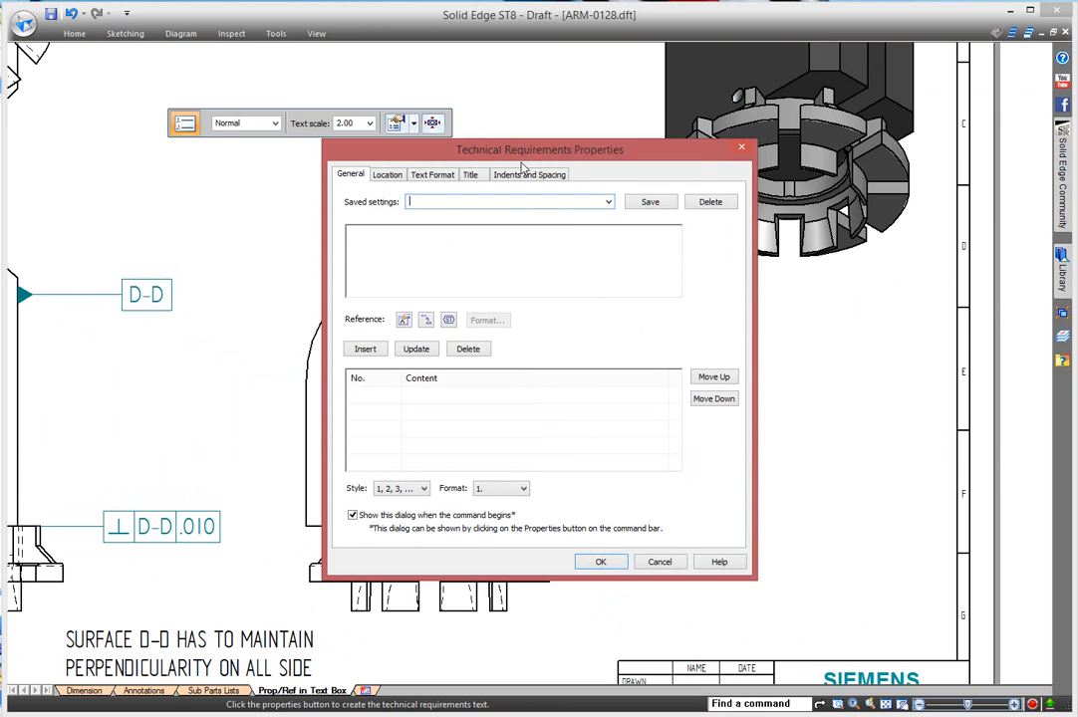
left_click_drag(438, 147, 592, 182)
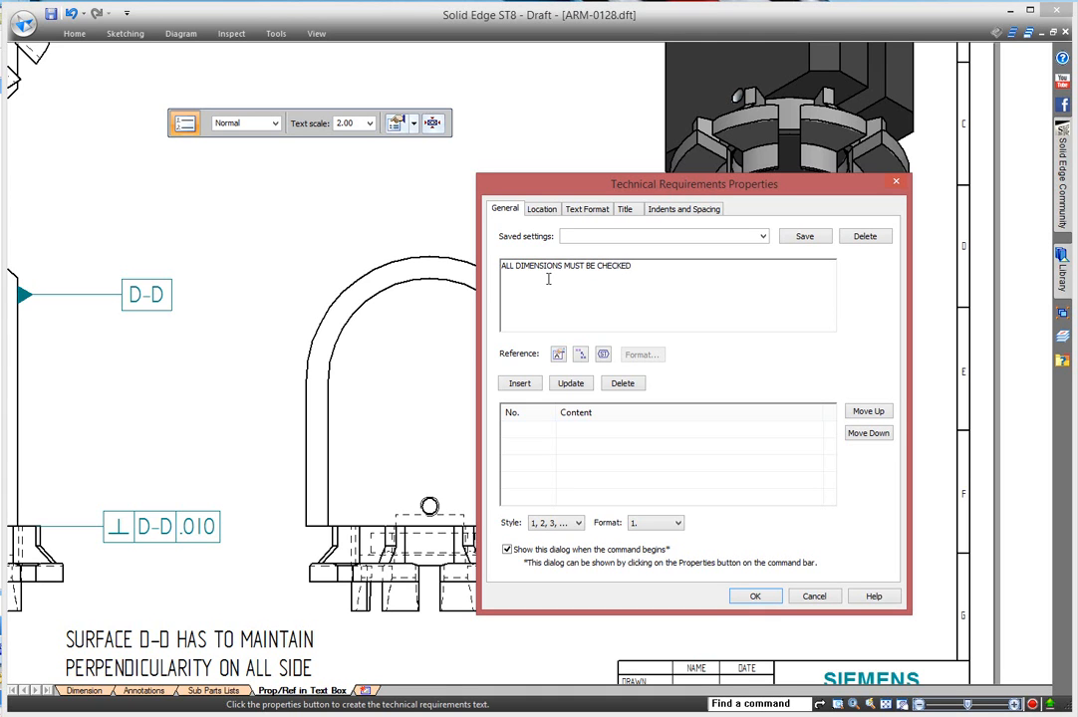
left_click(519, 382)
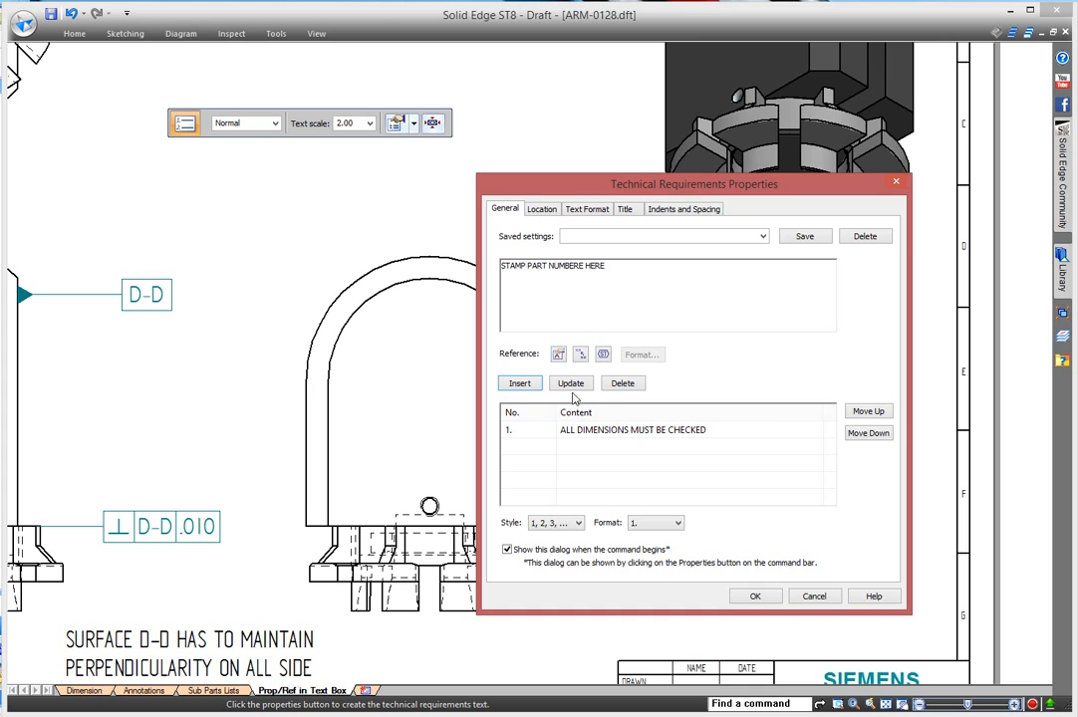
Add STAMP PART NUMBERE HERE and GLUE ALL AREAS to the technical requirements and place the list beside the arched view.
left_click(519, 384)
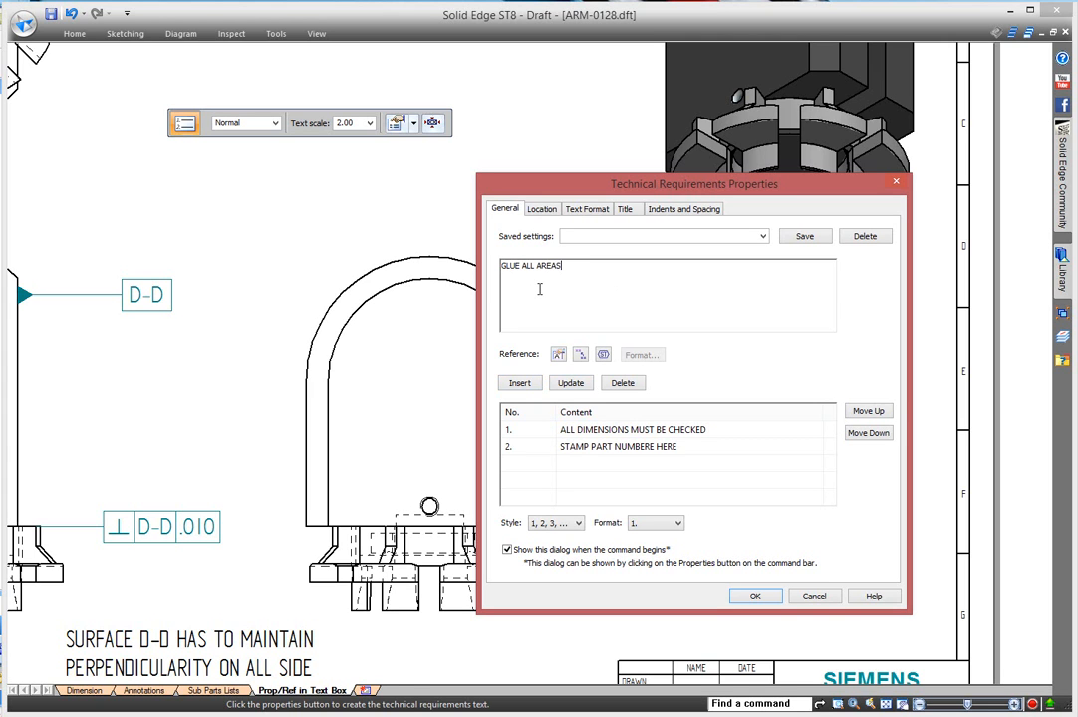
left_click(519, 383)
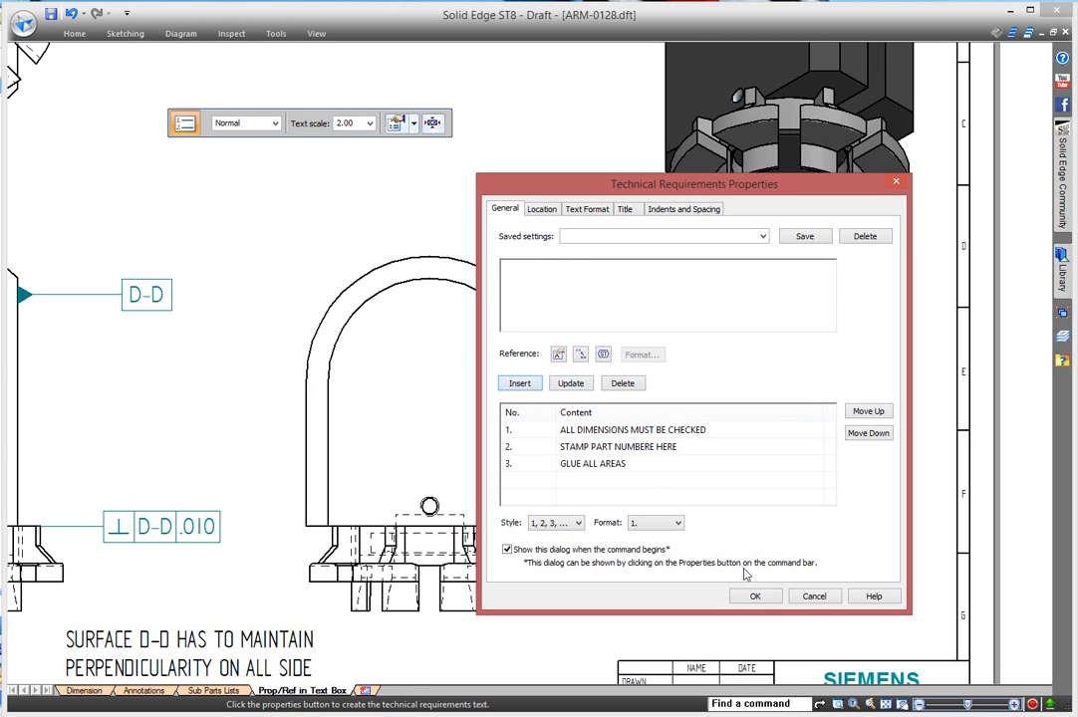
left_click(755, 597)
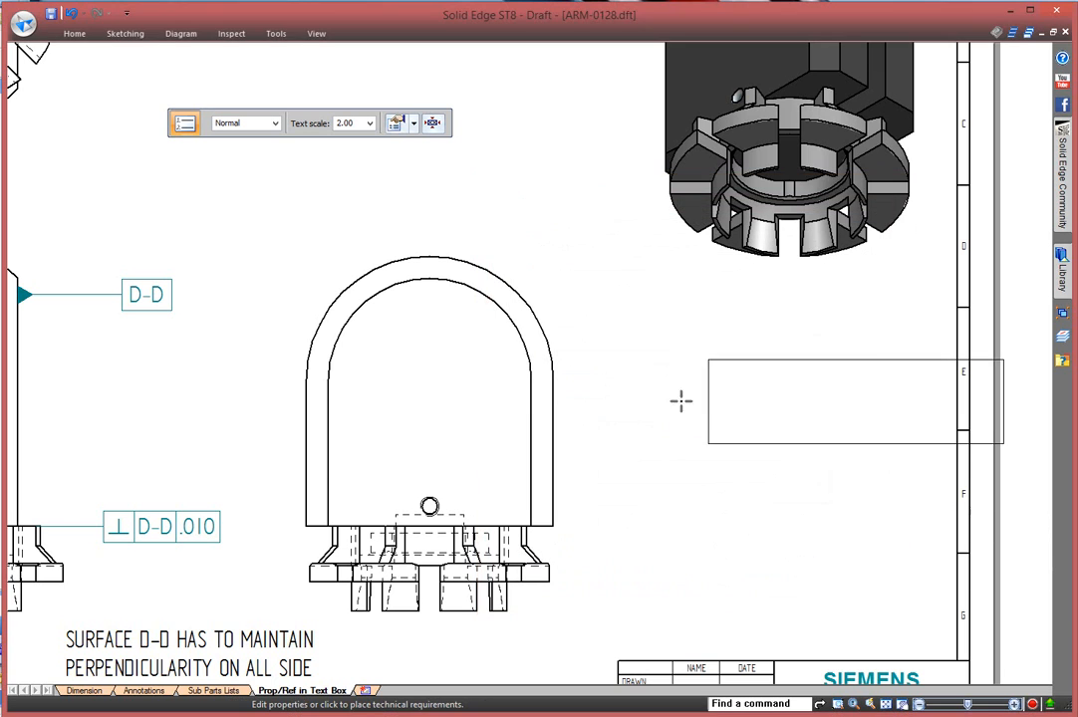
left_click(604, 477)
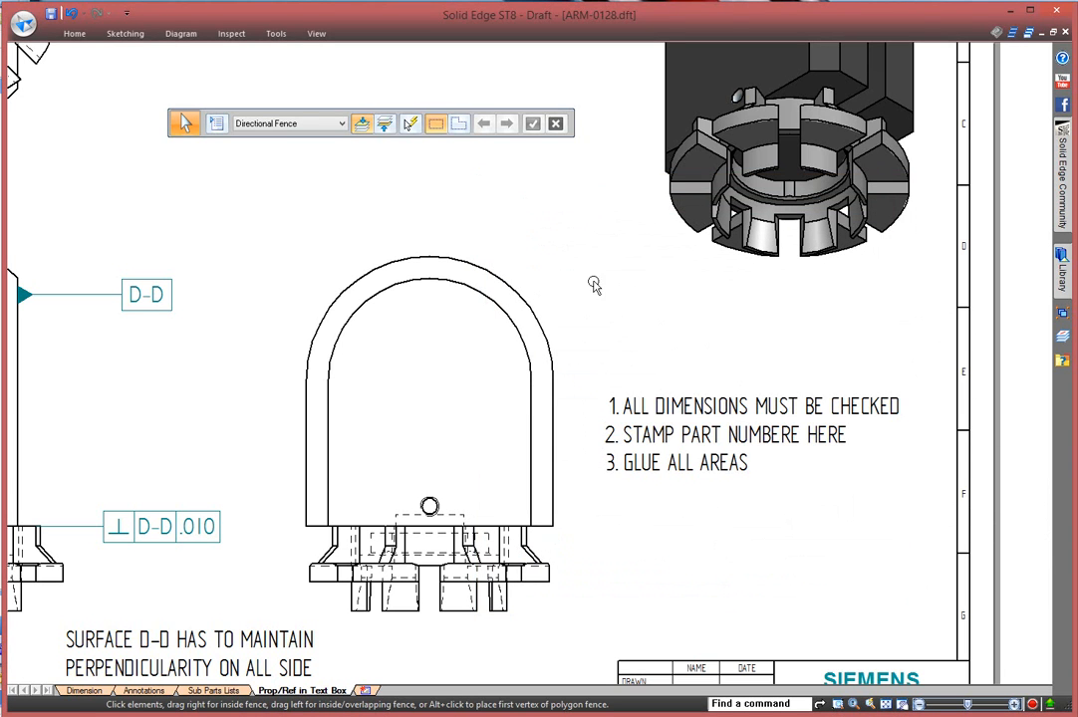
Start a callout whose text references the item number of the STAMP PART NUMBERE HERE technical requirement.
left_click(72, 35)
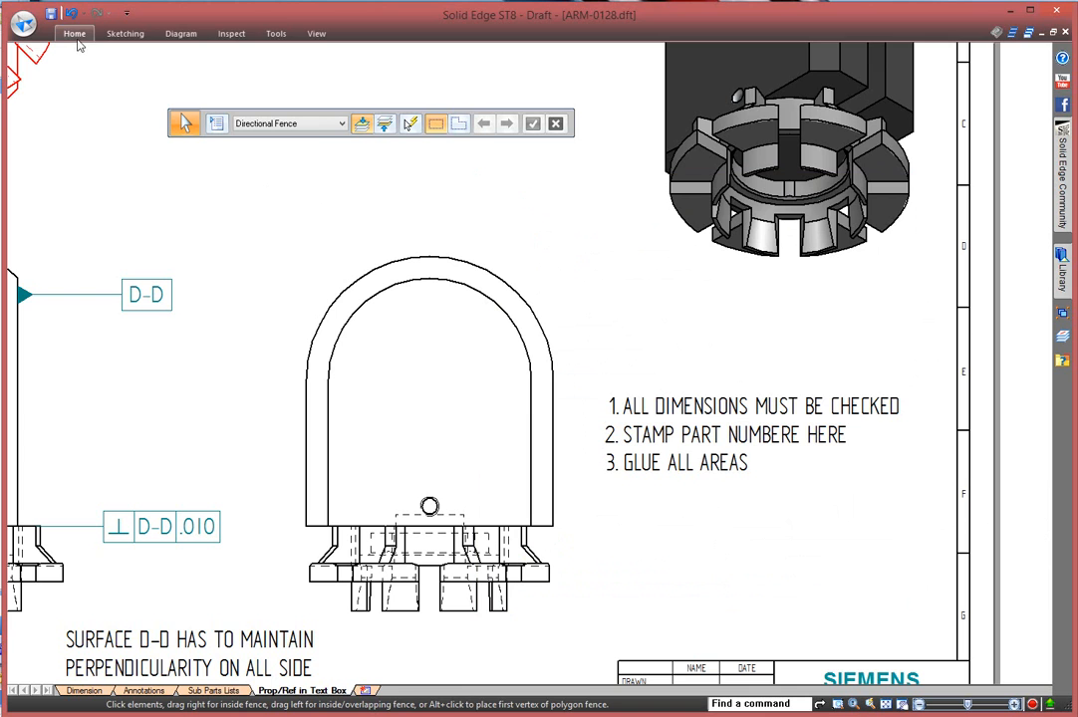
left_click(653, 54)
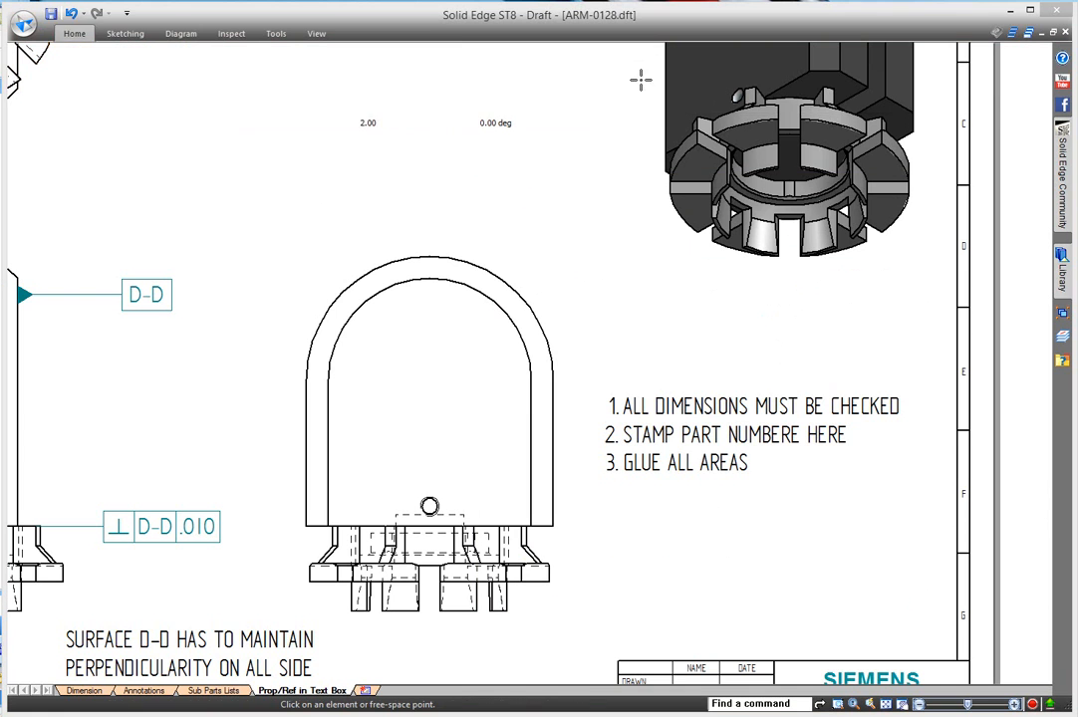
key("Delete")
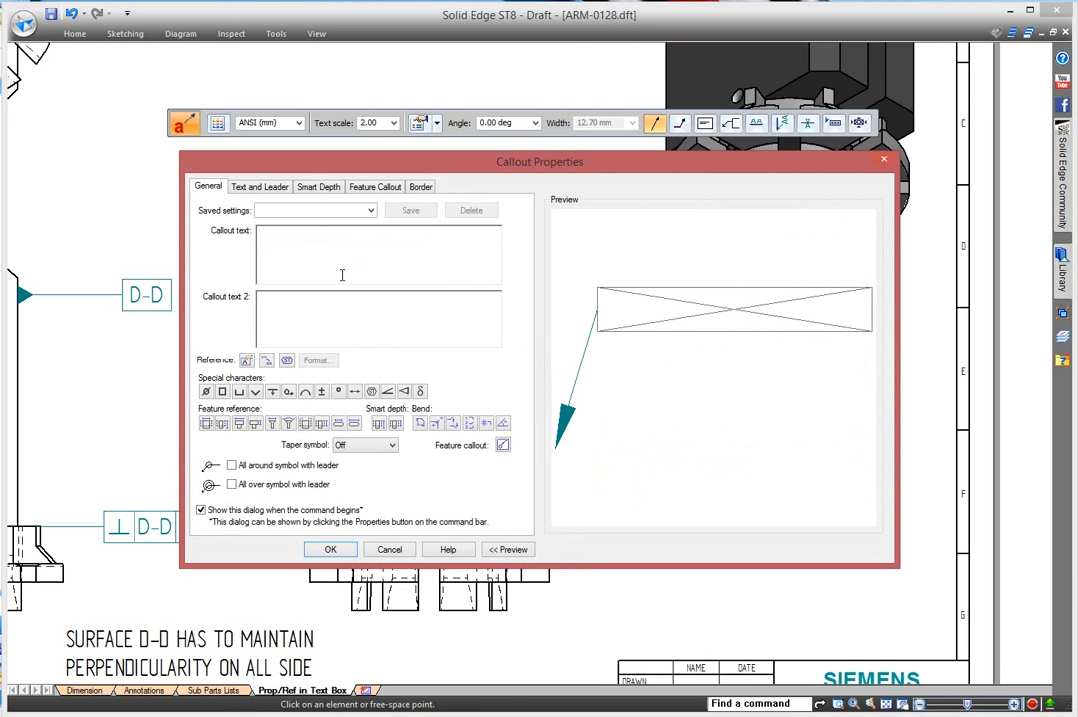
left_click(246, 360)
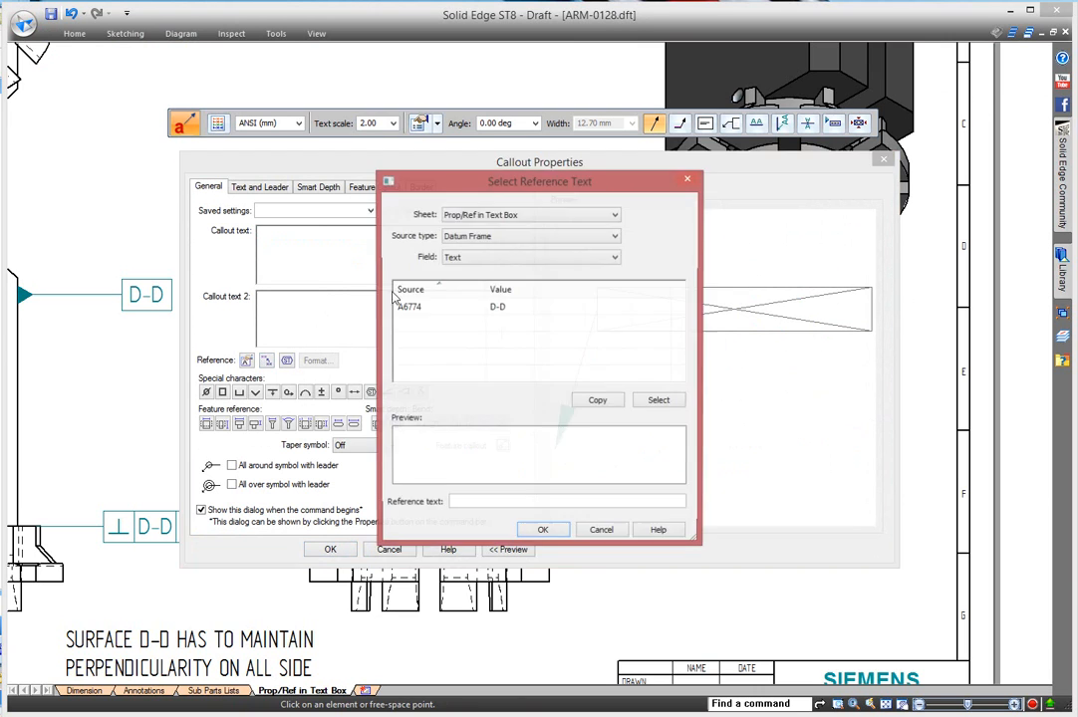
left_click(412, 310)
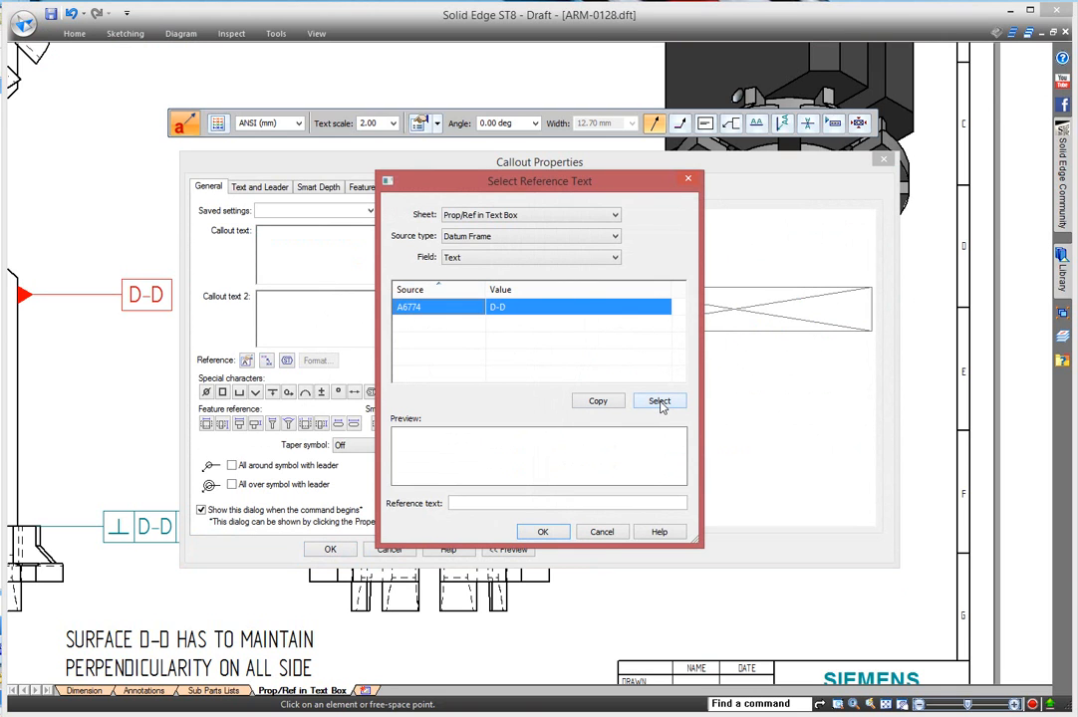
left_click(523, 236)
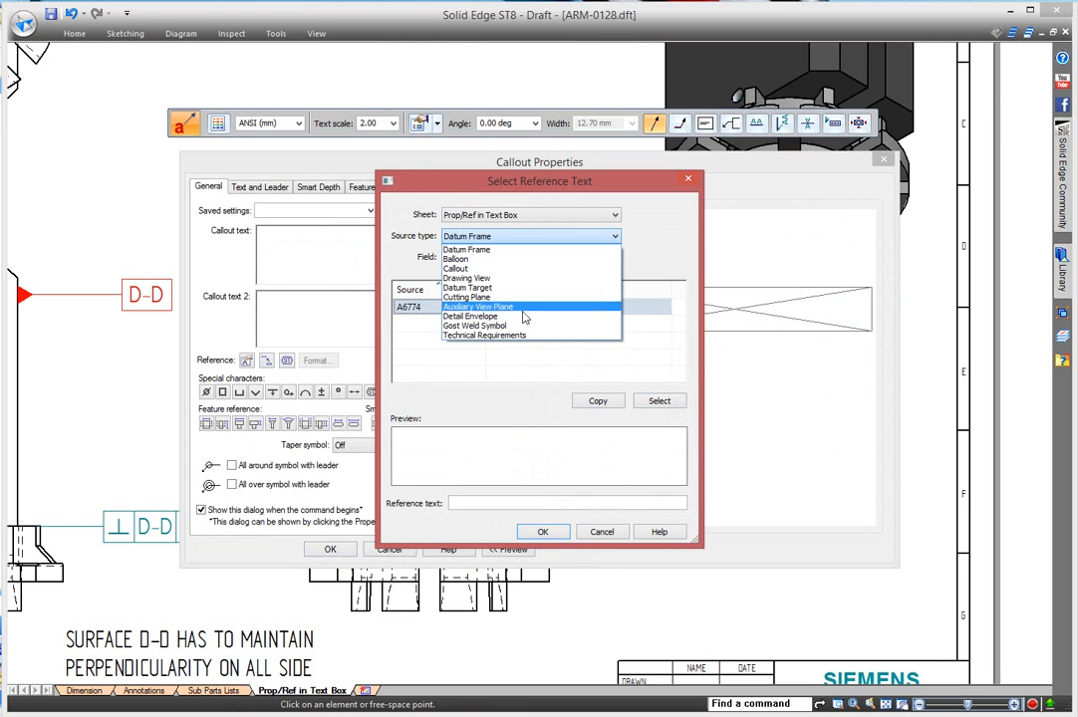
left_click(498, 335)
left_click(418, 324)
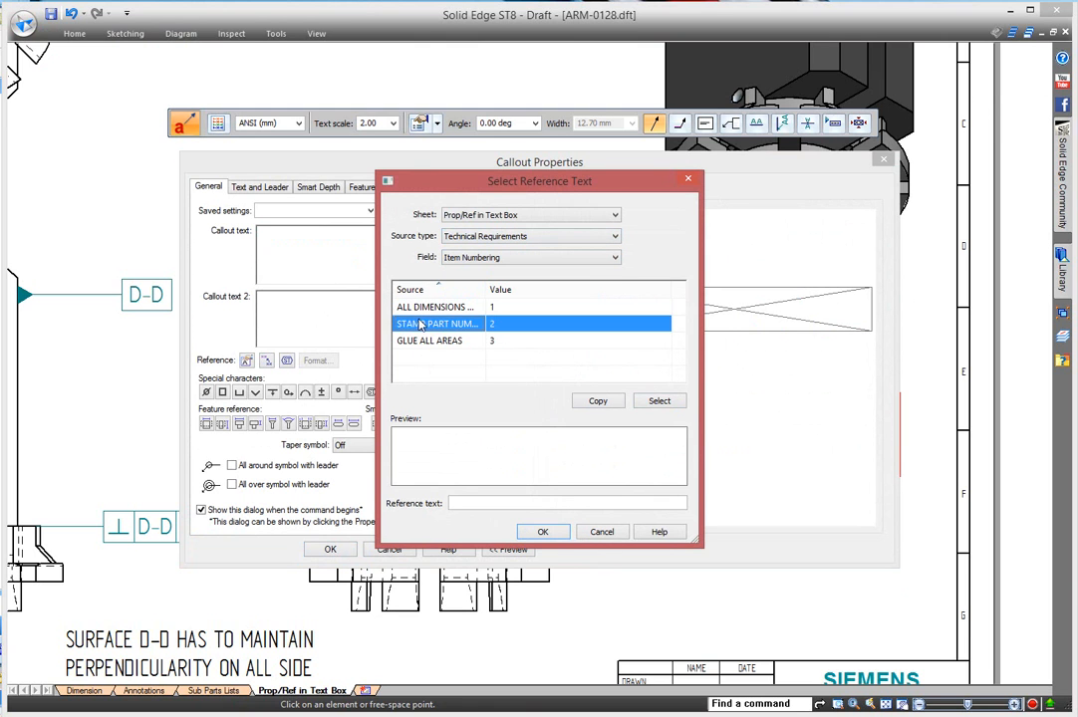
left_click(658, 401)
left_click(543, 531)
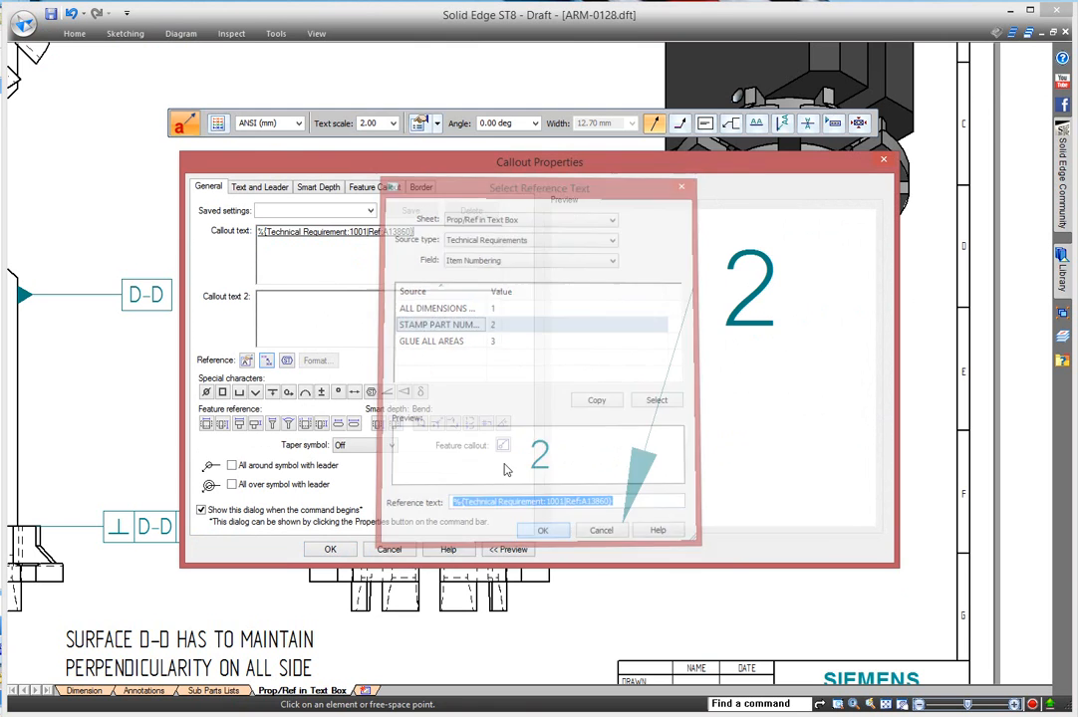
Add SEE NOTE before the reference in the callout text and attach the callout to the arched view's outer edge.
left_click(259, 232)
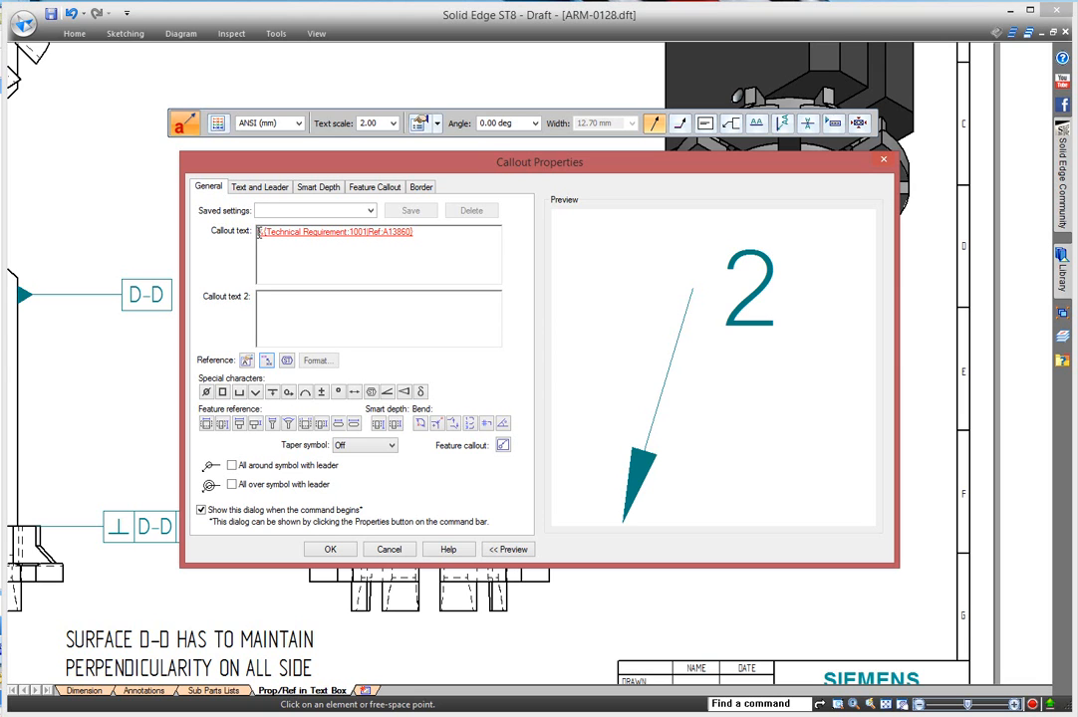
type("SEE NO")
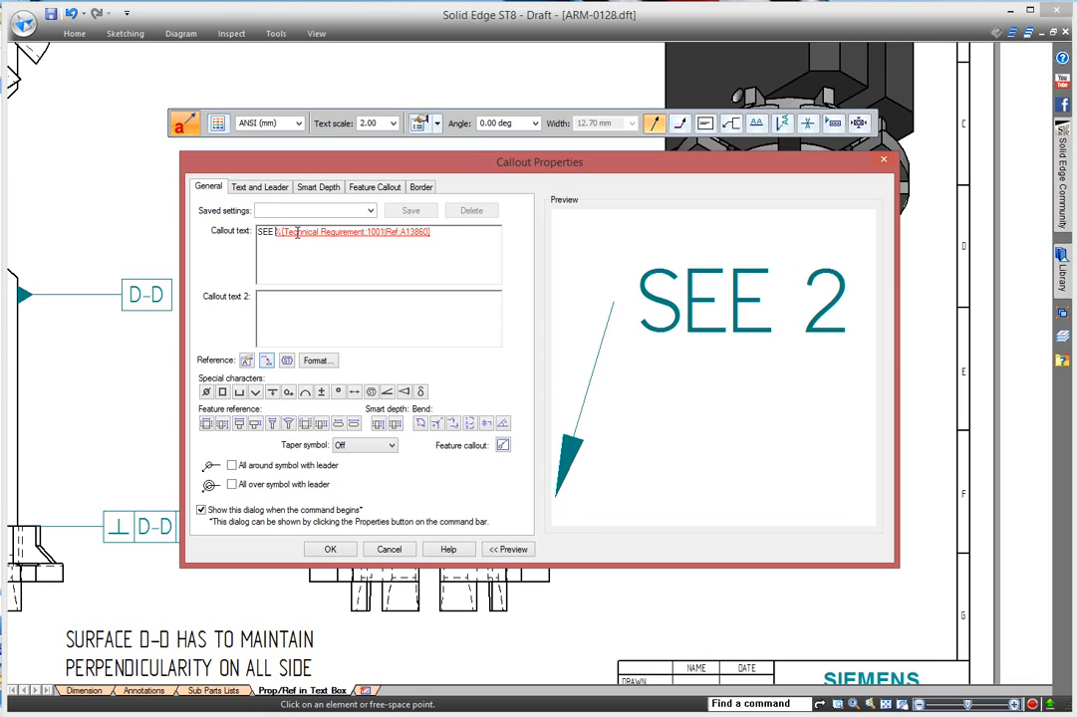
type("TE")
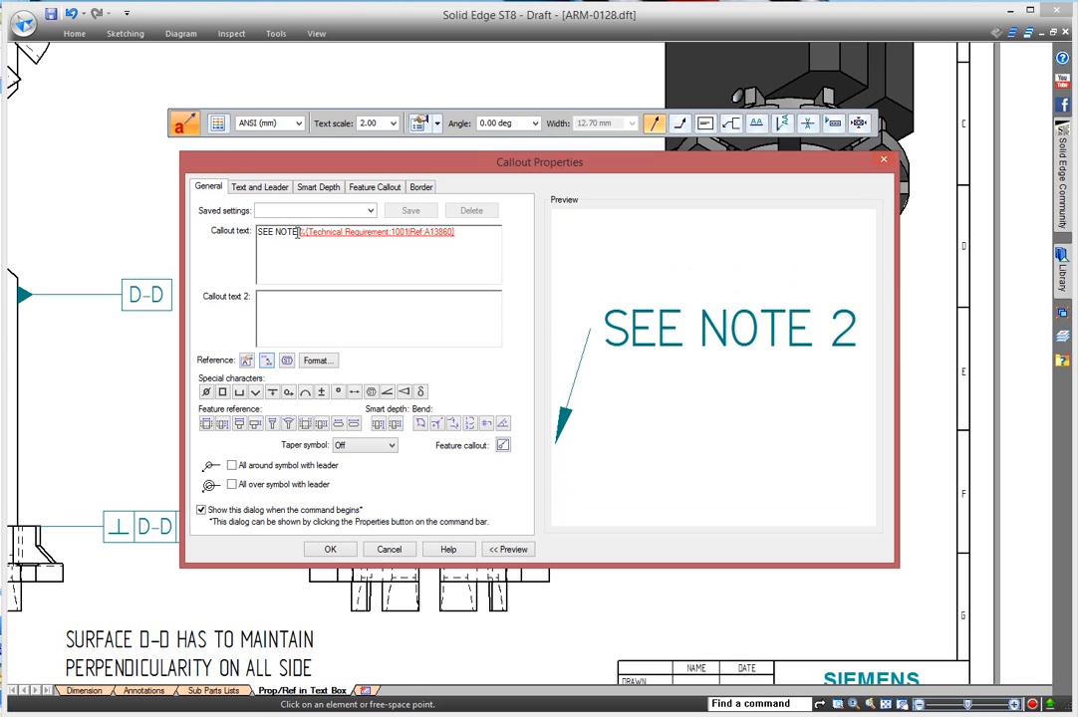
left_click(330, 549)
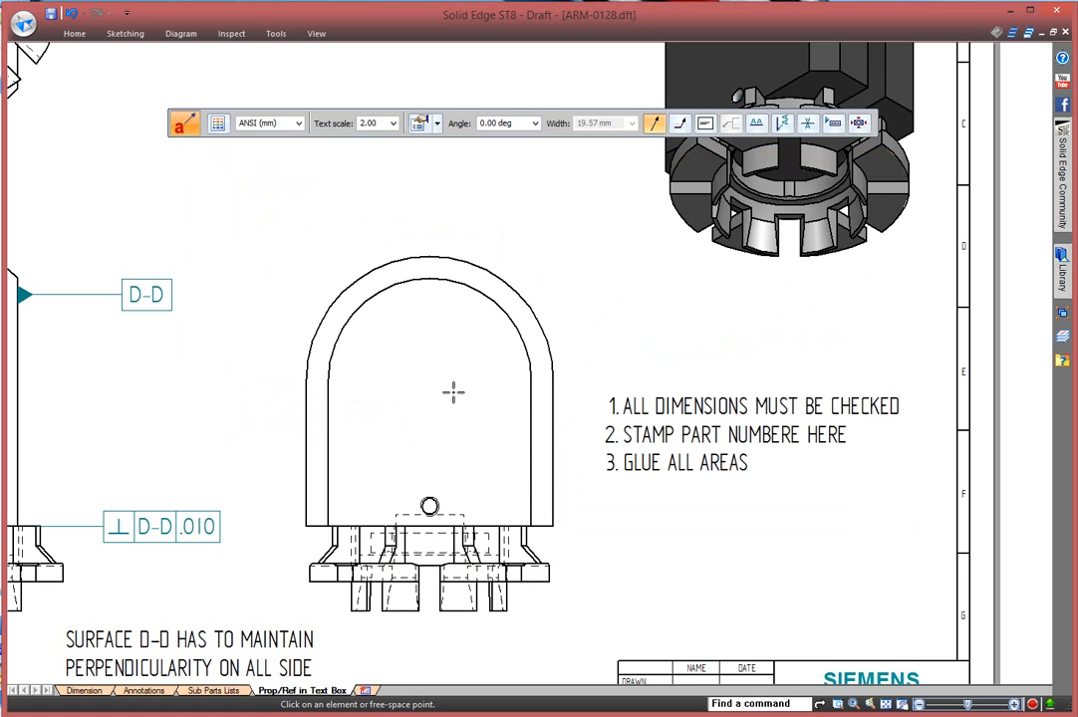
left_click(547, 320)
left_click(611, 289)
left_click(695, 474)
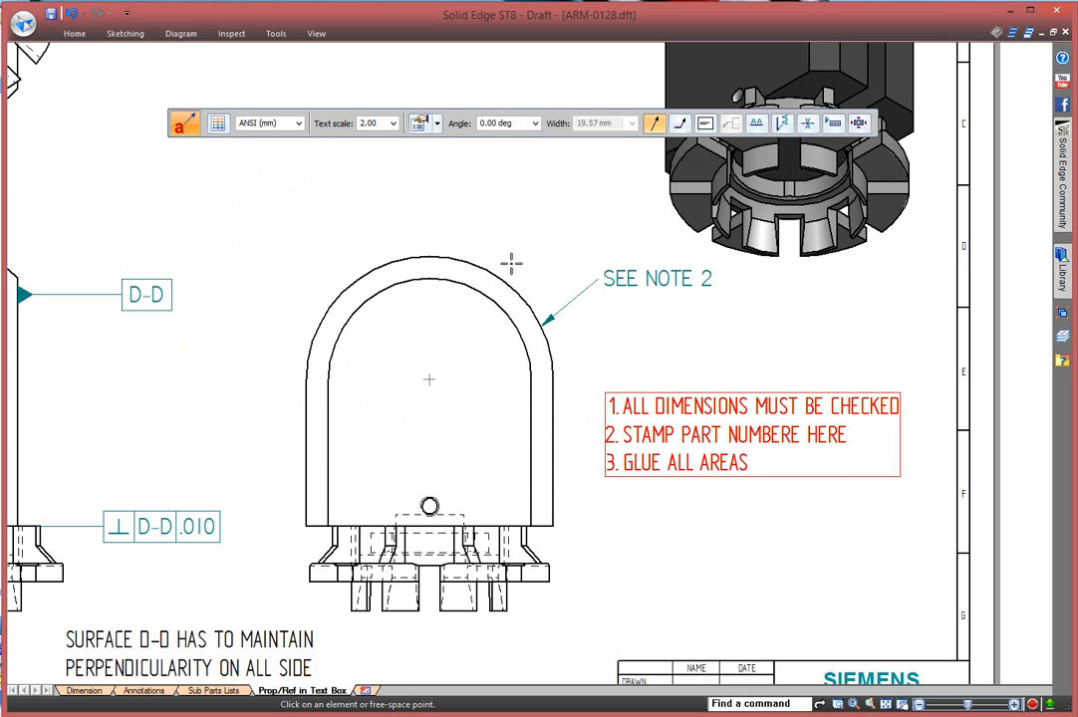
key("Escape")
Reorder the technical requirements so that STAMP PART NUMBERE HERE comes after GLUE ALL AREAS.
double_click(700, 453)
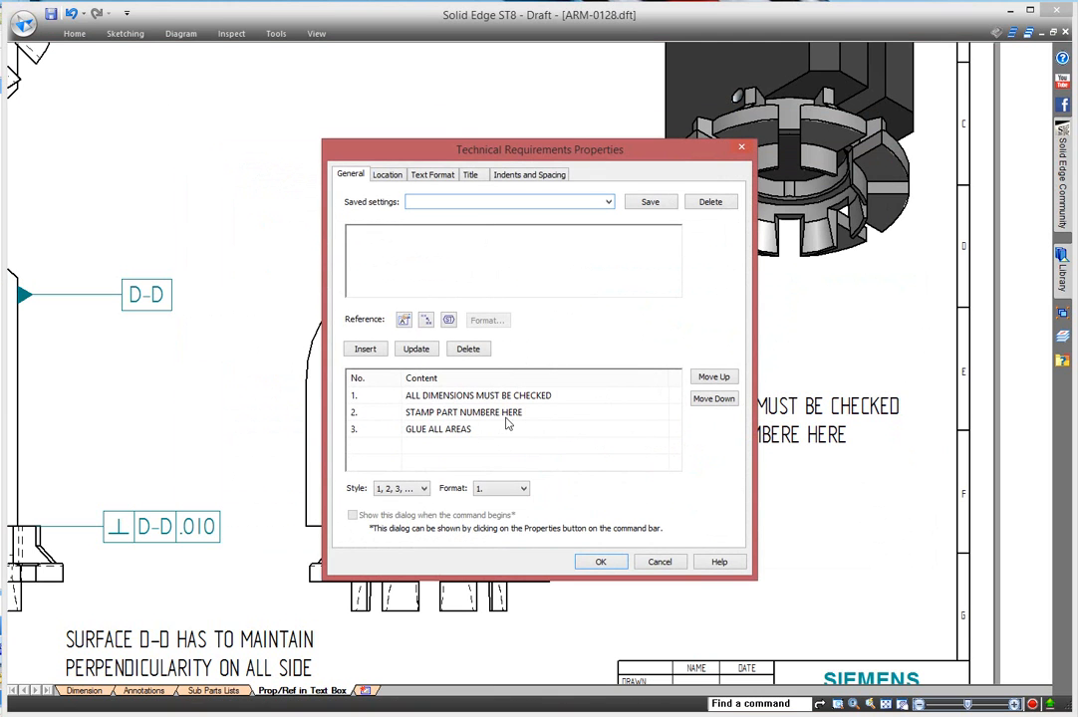
left_click(422, 416)
left_click(713, 399)
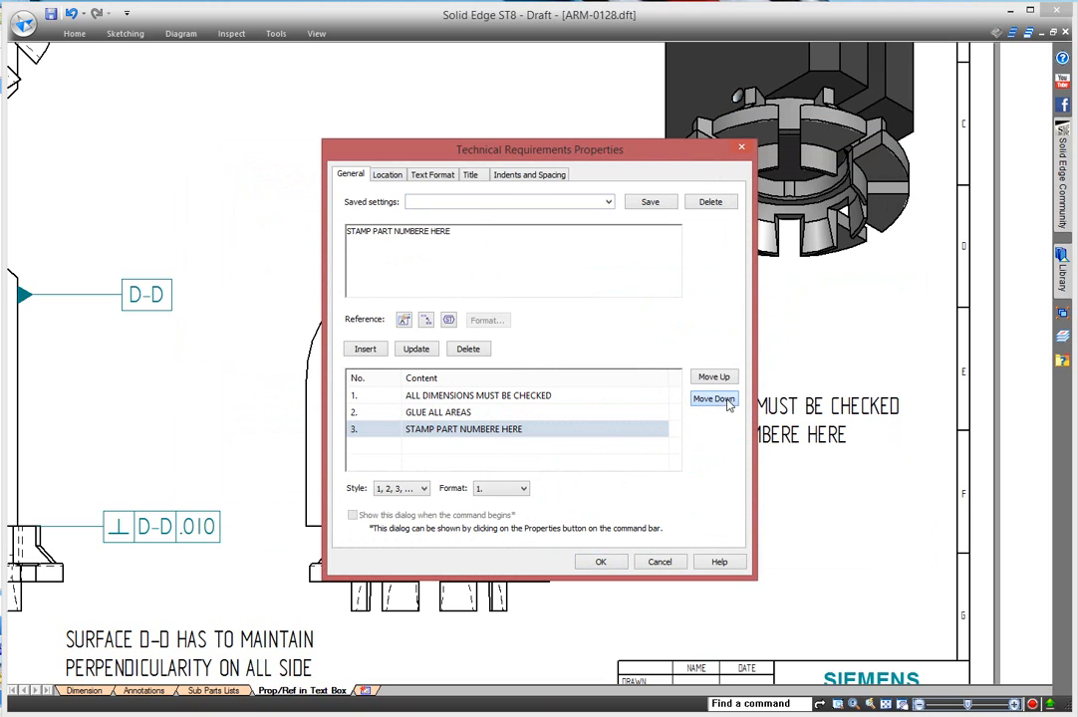
left_click(595, 562)
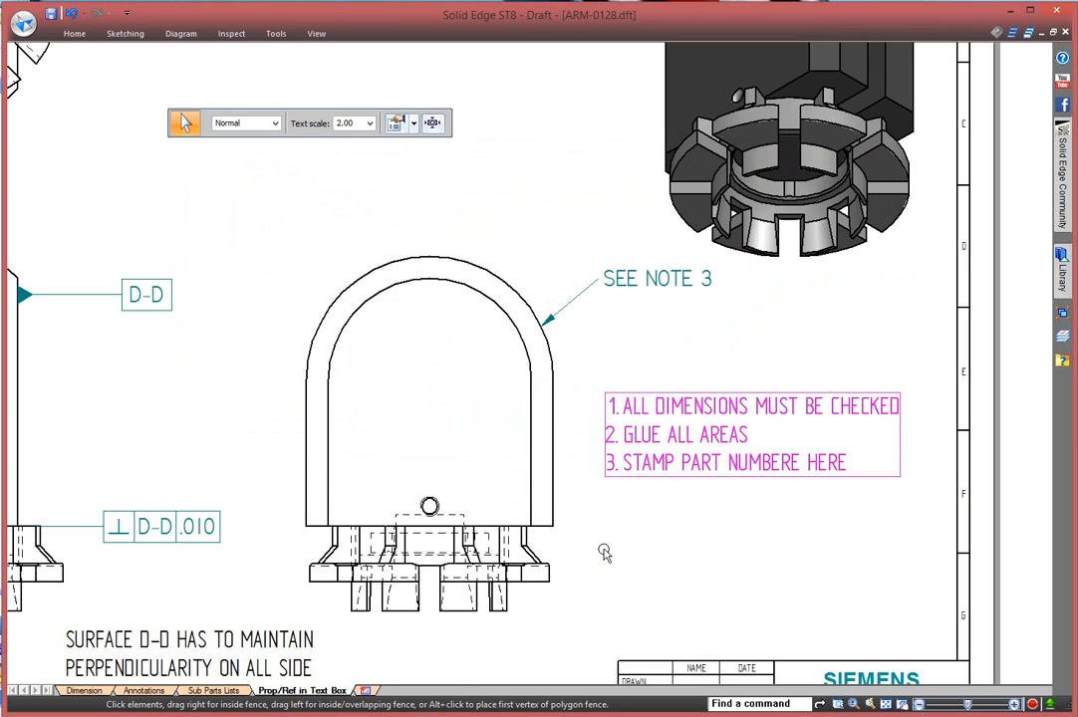
left_click(693, 333)
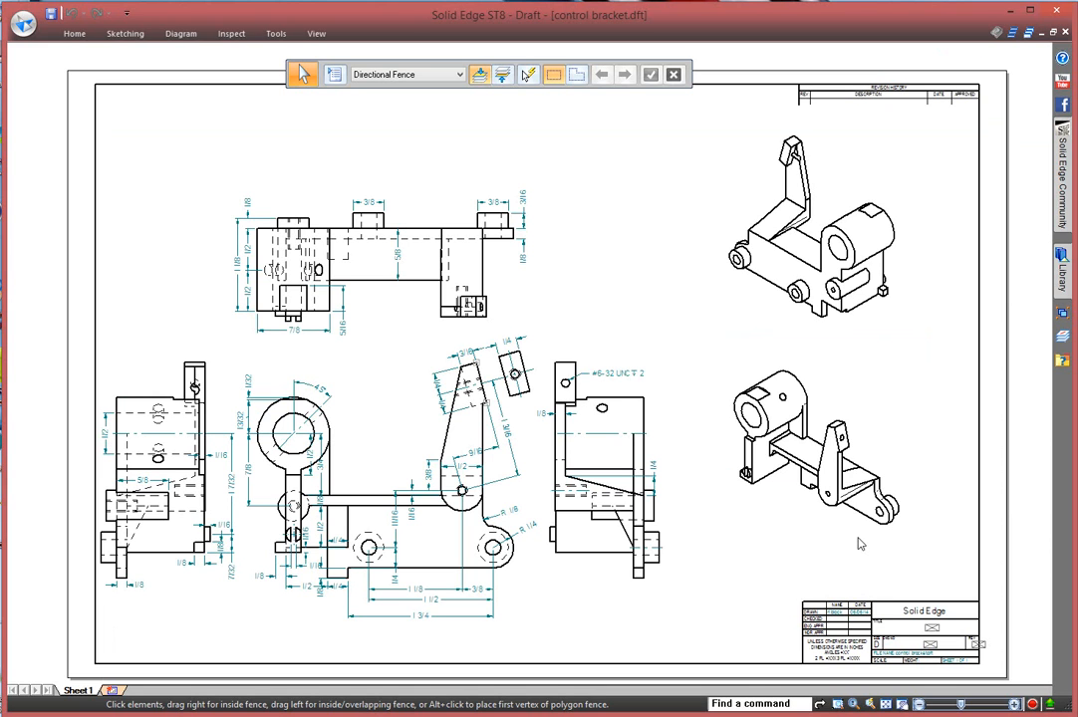
Open the control bracket part from its lower isometric drawing view and set the spacing between the two boss holes to 1.75 in.
double_click(811, 472)
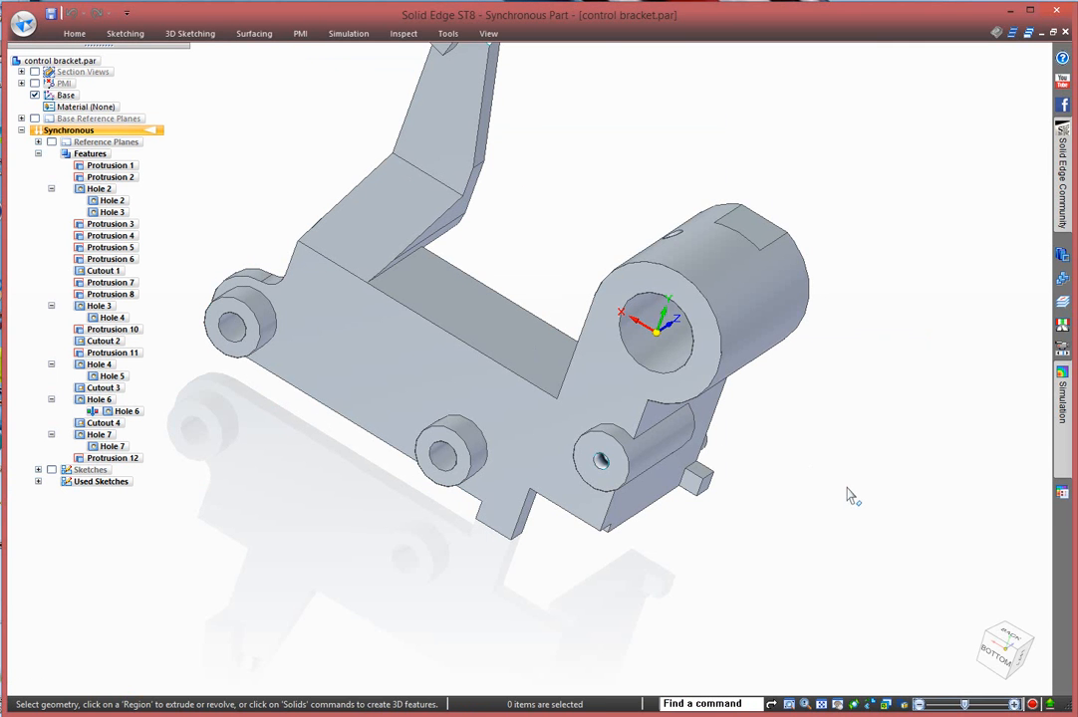
left_click(441, 456)
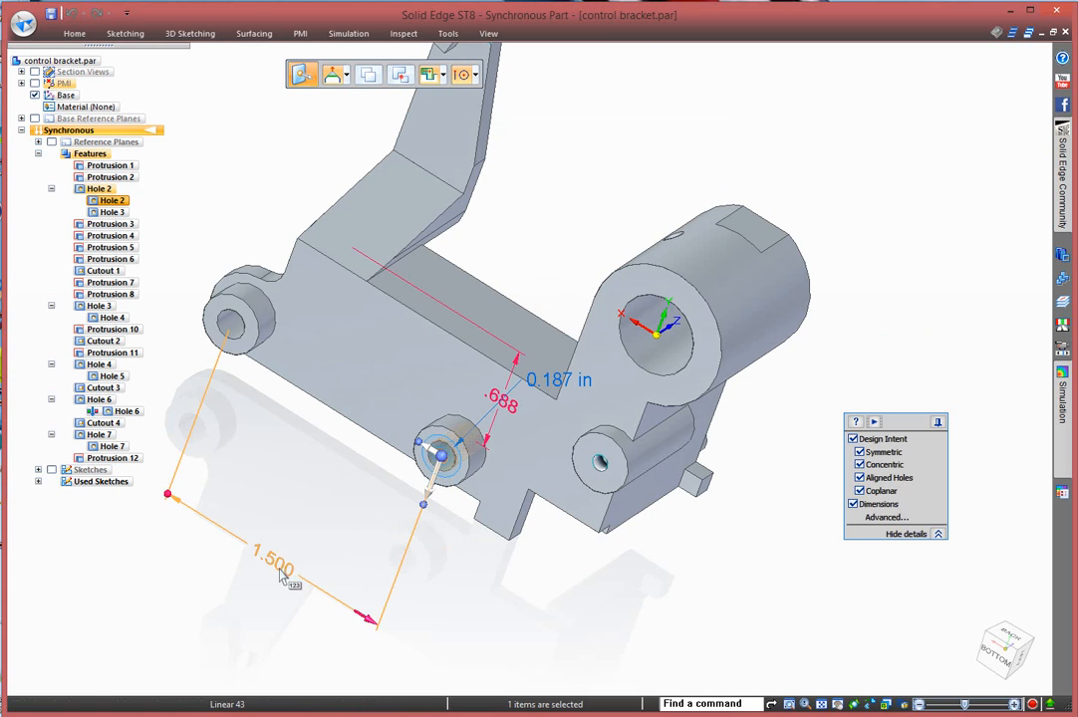
left_click(375, 537)
left_click(375, 537)
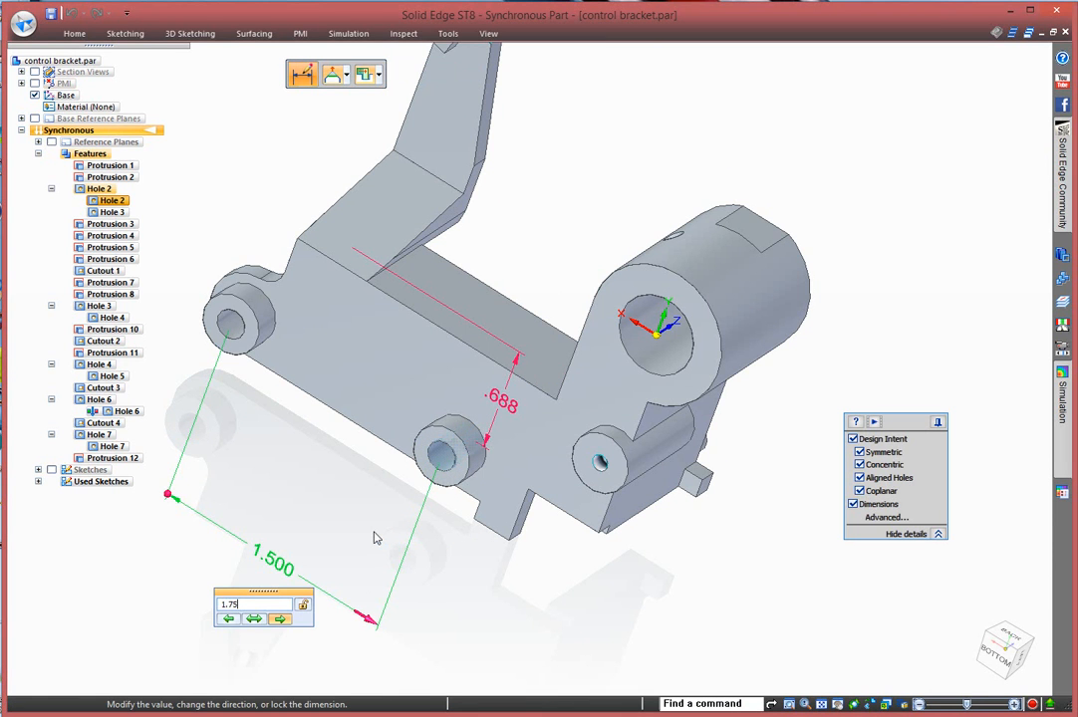
type("1.75")
key("Return")
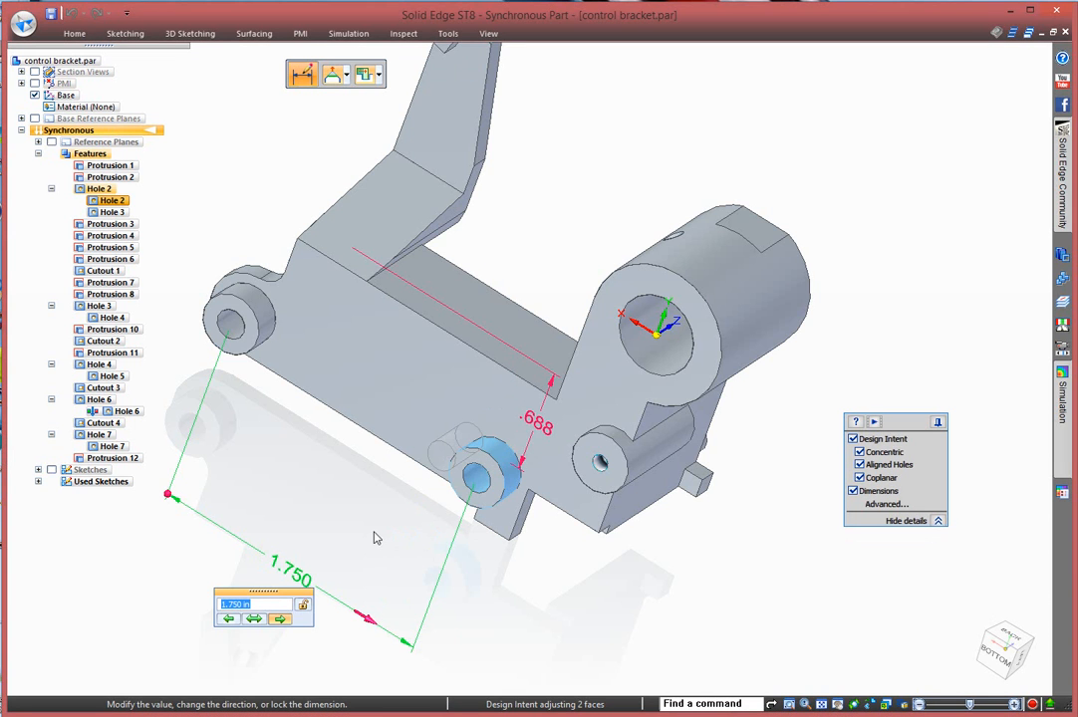
middle_click_drag(749, 527, 453, 498)
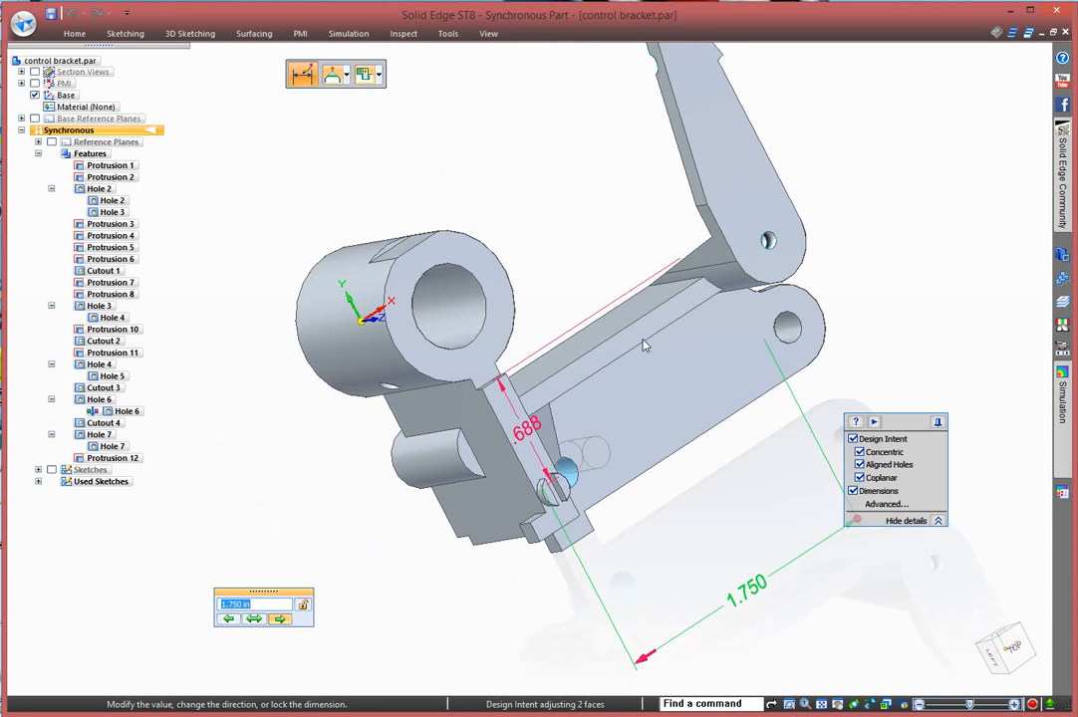
left_click(547, 247)
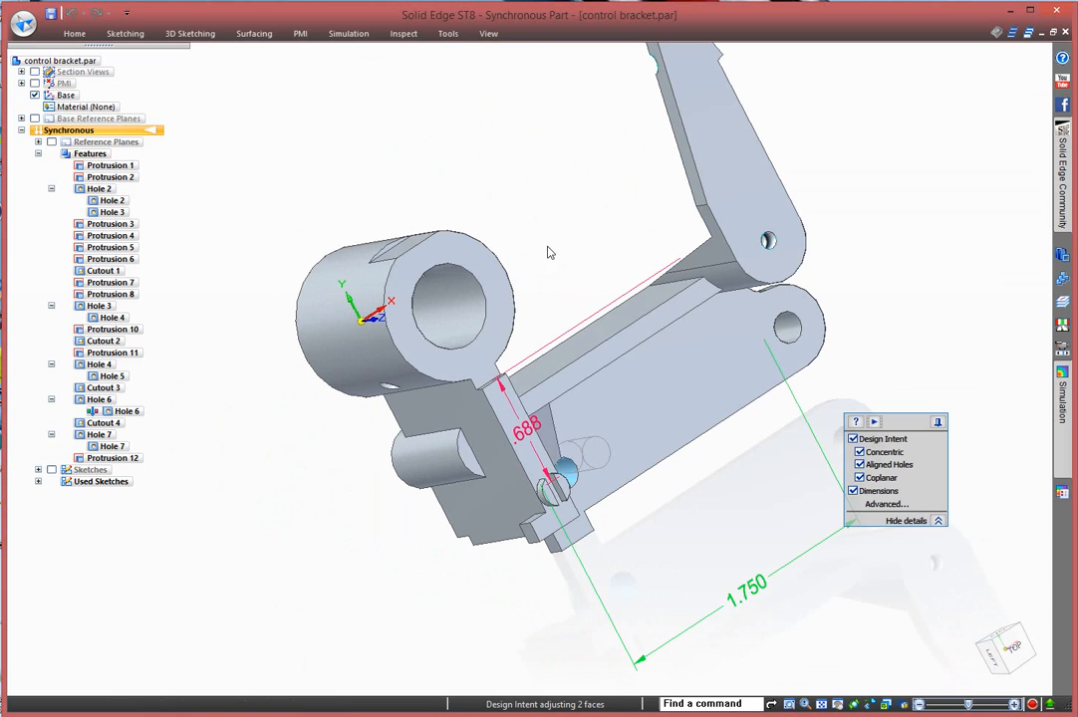
Set the .750 in dimension that locates the bracket's long narrow web face to 1 in.
left_click(635, 348)
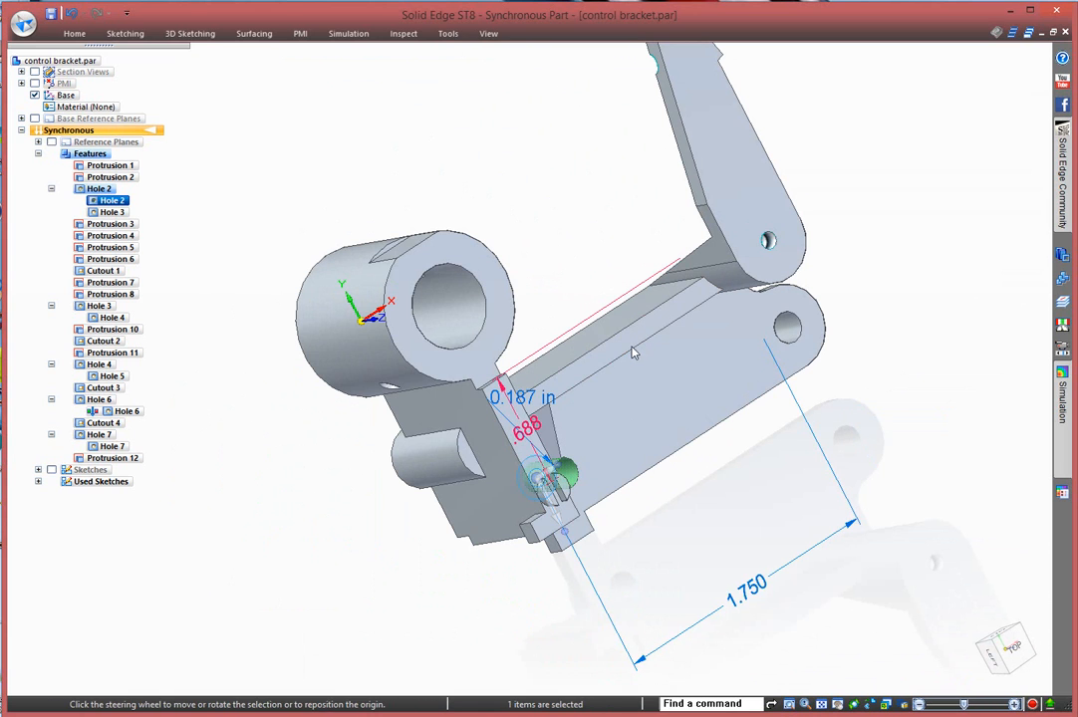
left_click(650, 339)
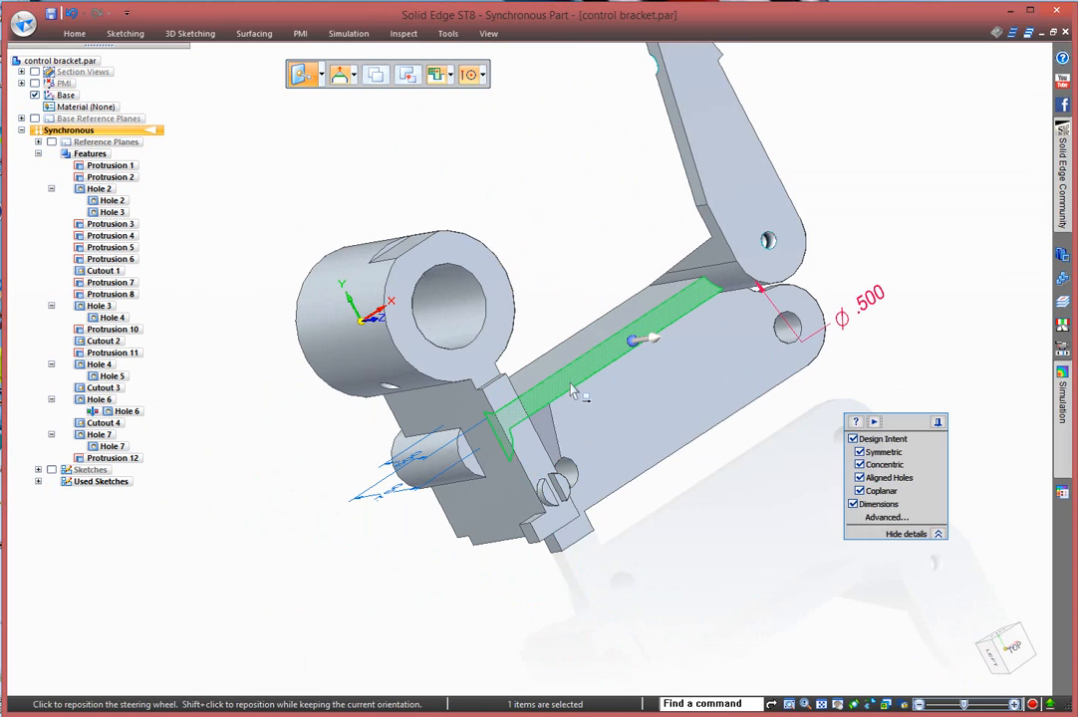
middle_click_drag(707, 433, 735, 456)
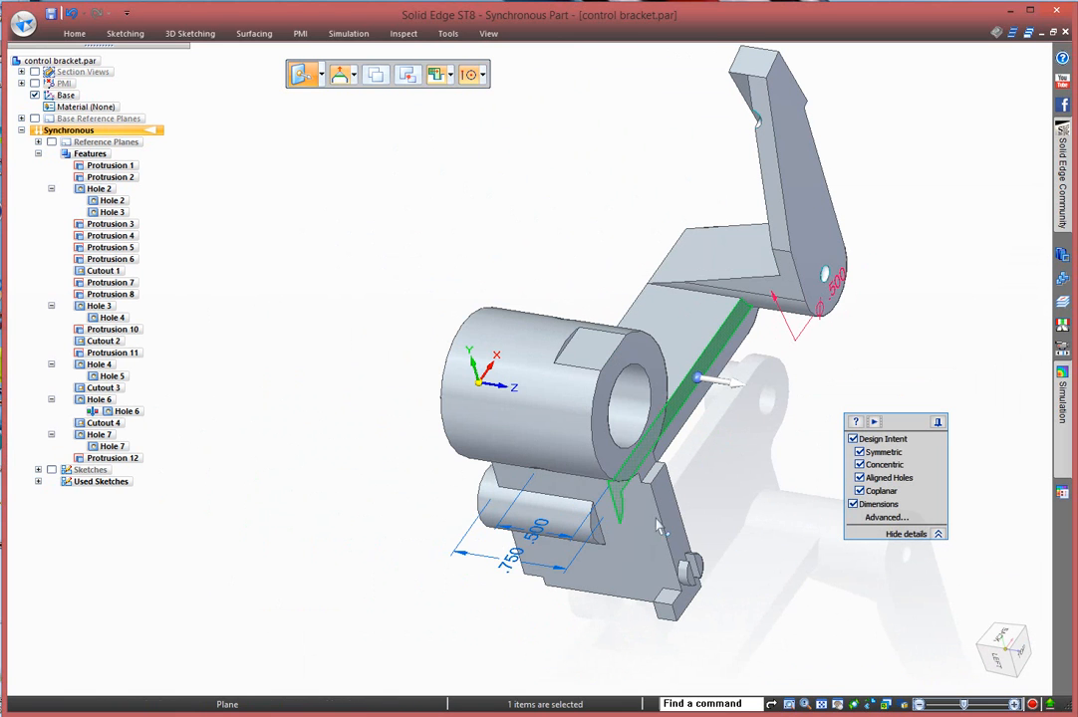
left_click(518, 570)
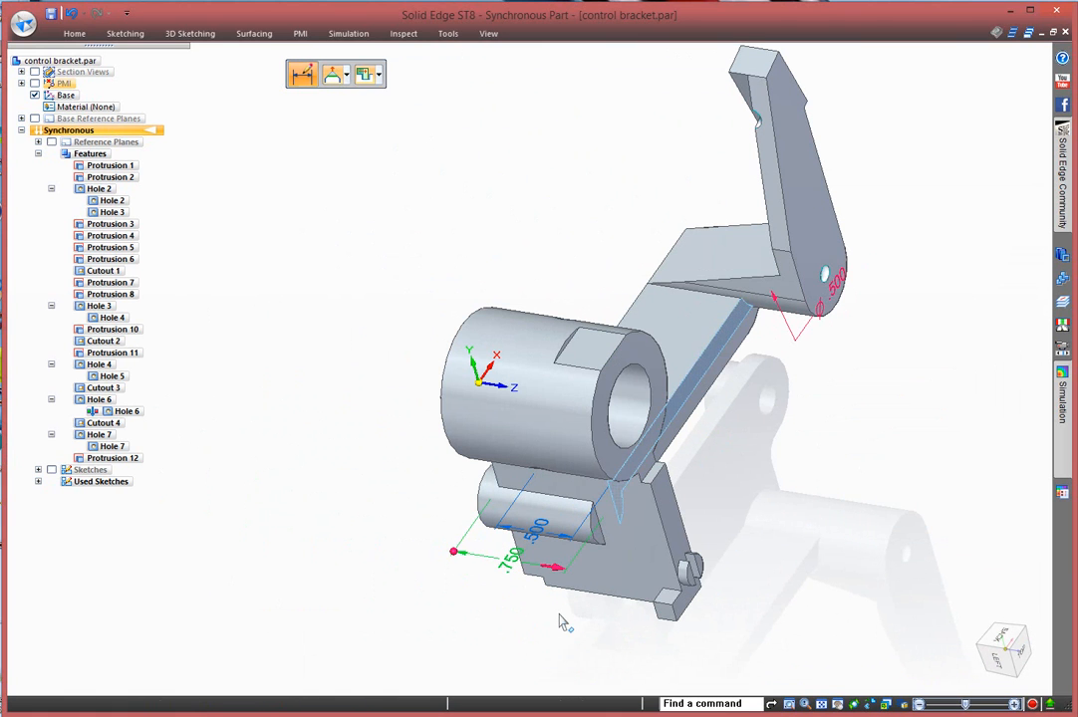
type("1")
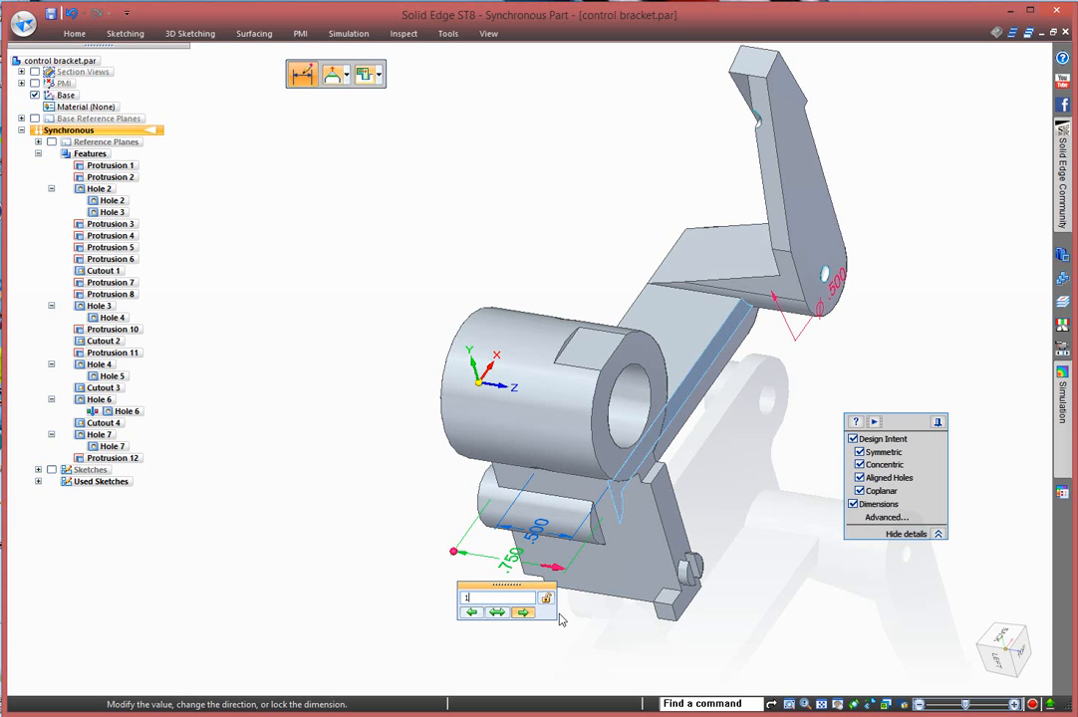
key("Return")
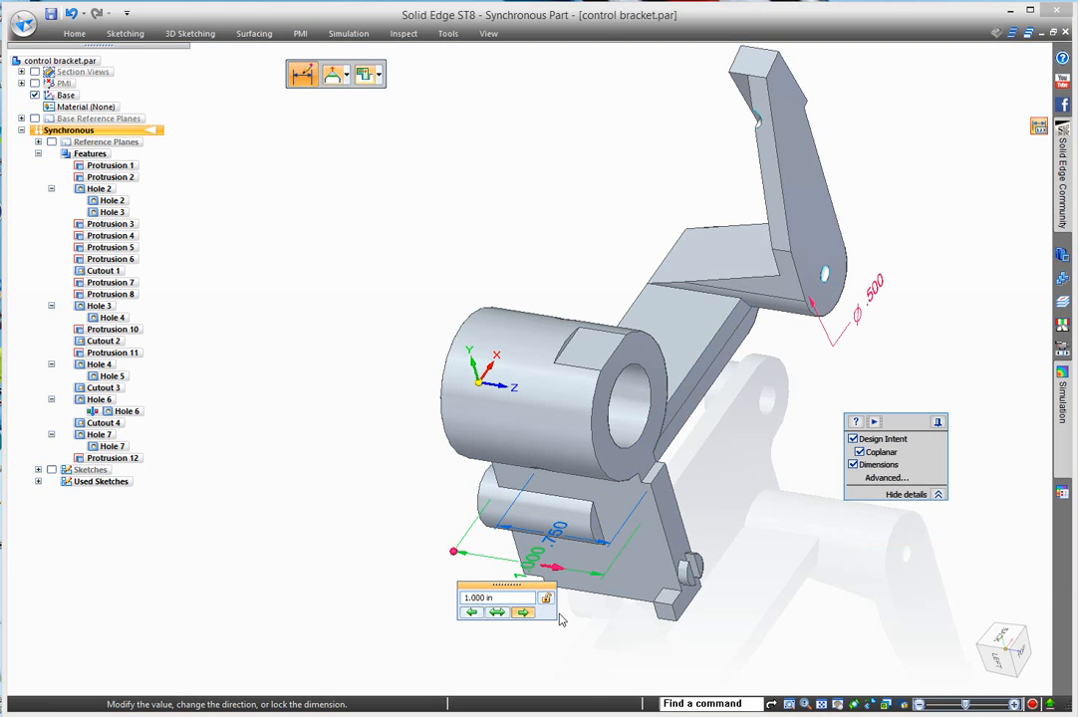
Save the edited control bracket part and close it to return to its drawing.
middle_click_drag(377, 321, 587, 282)
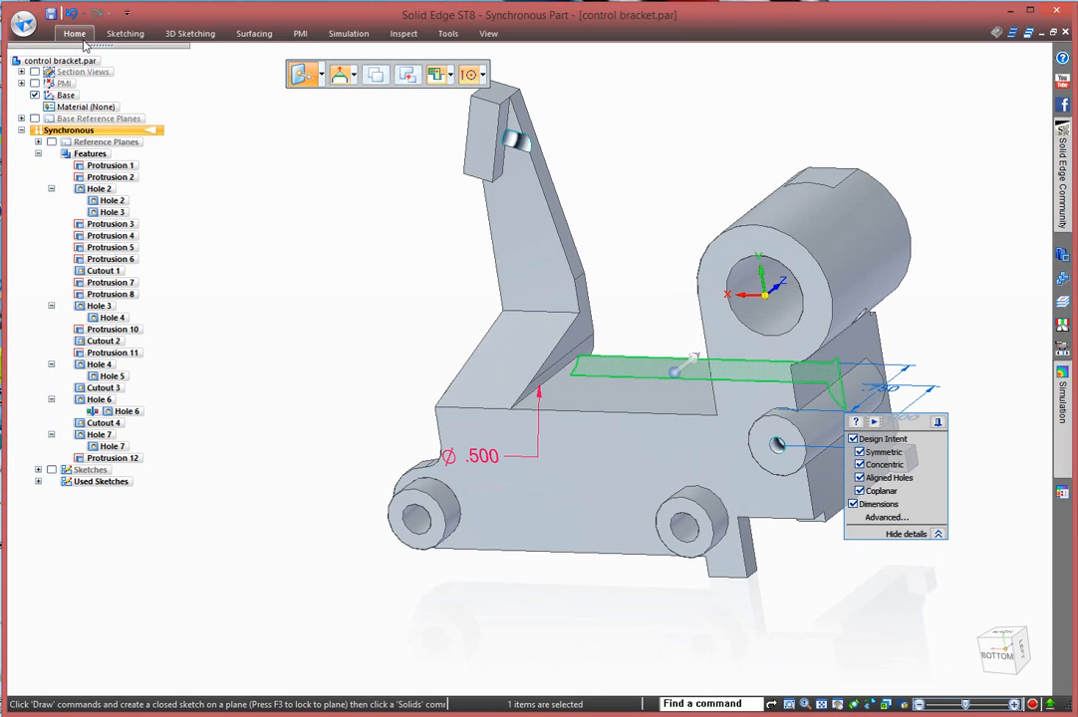
left_click(52, 15)
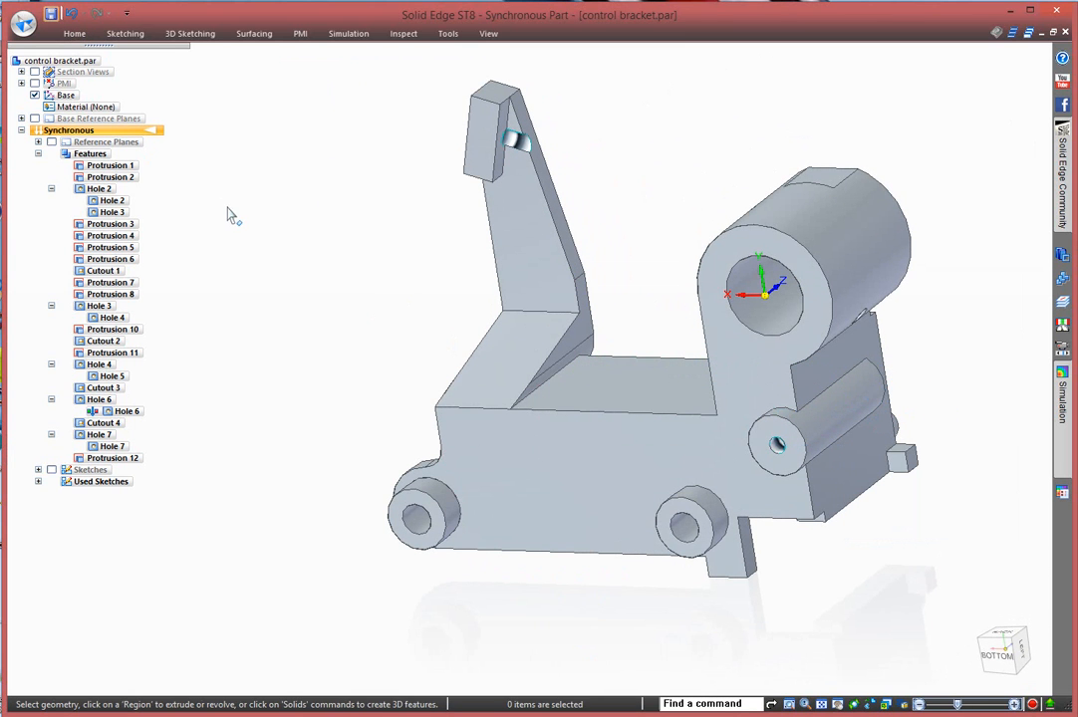
left_click(1066, 33)
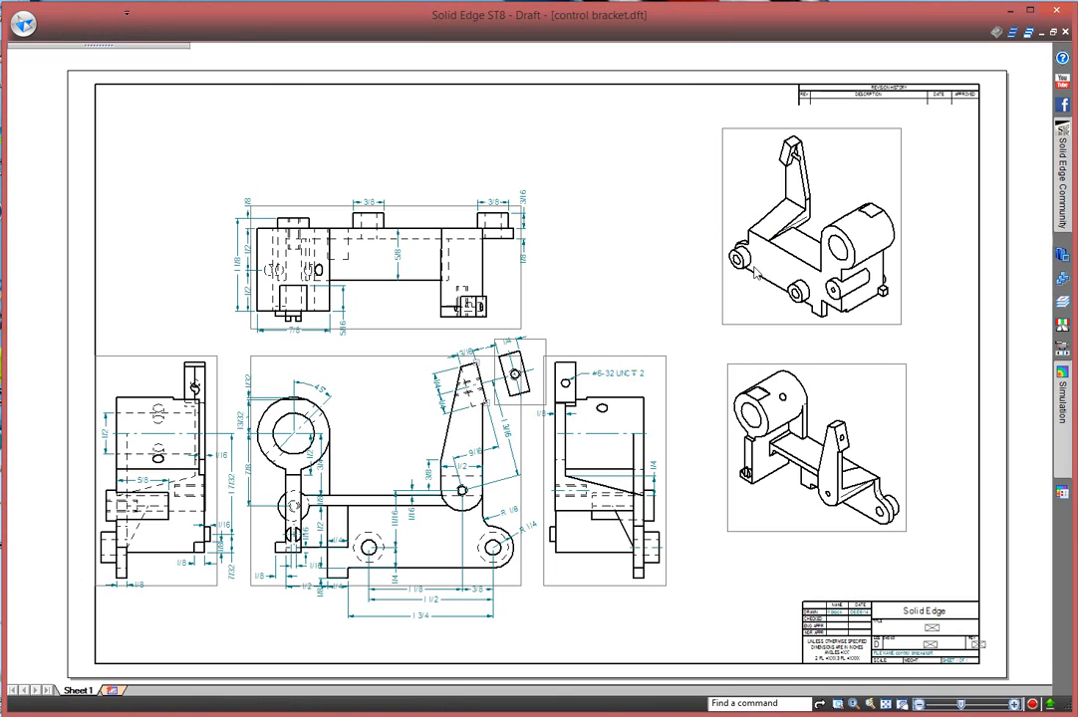
Update the control bracket drawing views and clear all entries in the Dimension Tracker report.
right_click(605, 257)
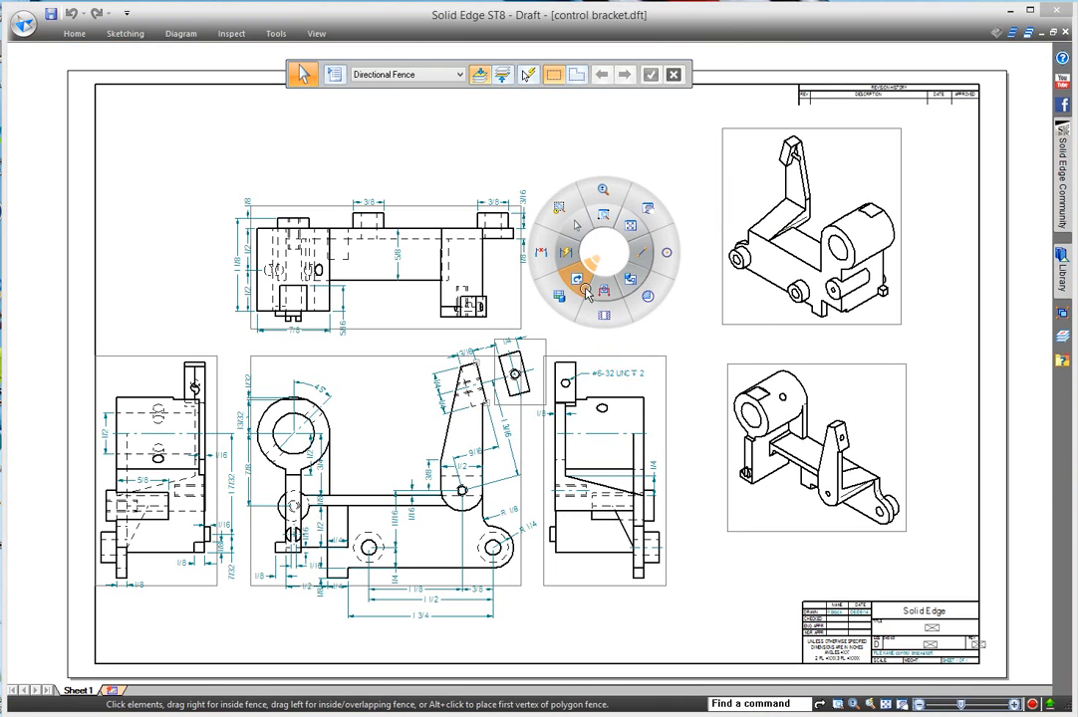
left_click(584, 291)
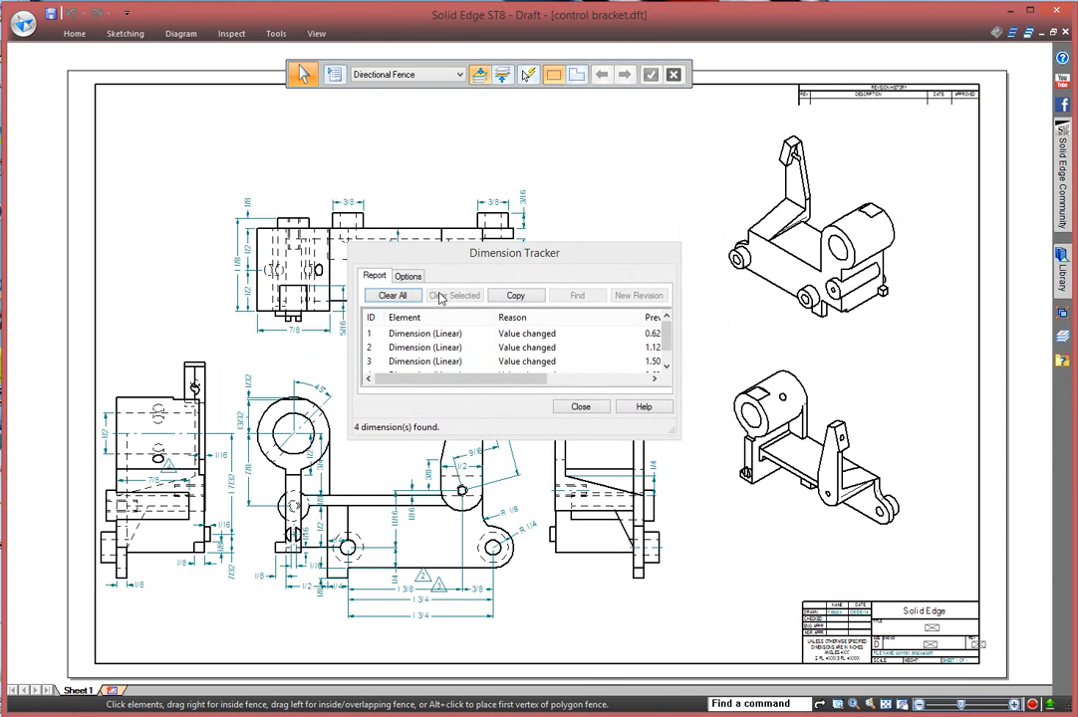
left_click(393, 296)
left_click(581, 406)
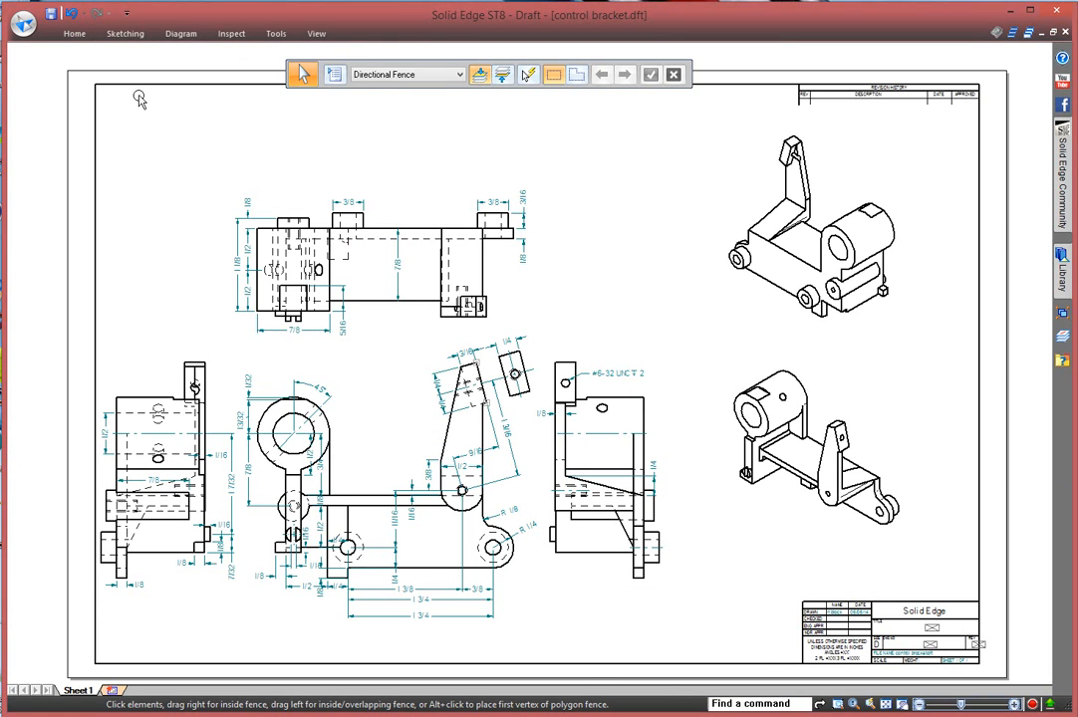
Save the updated drawing as control bracket_rev1 in the Working folder and close it.
left_click(22, 26)
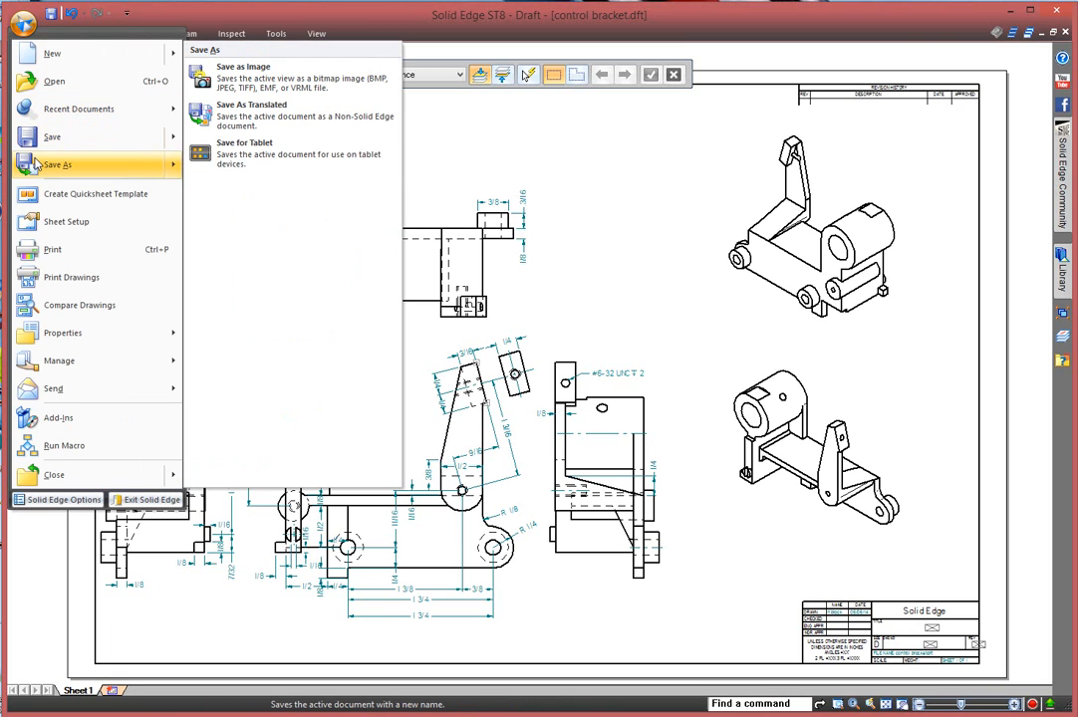
left_click(126, 165)
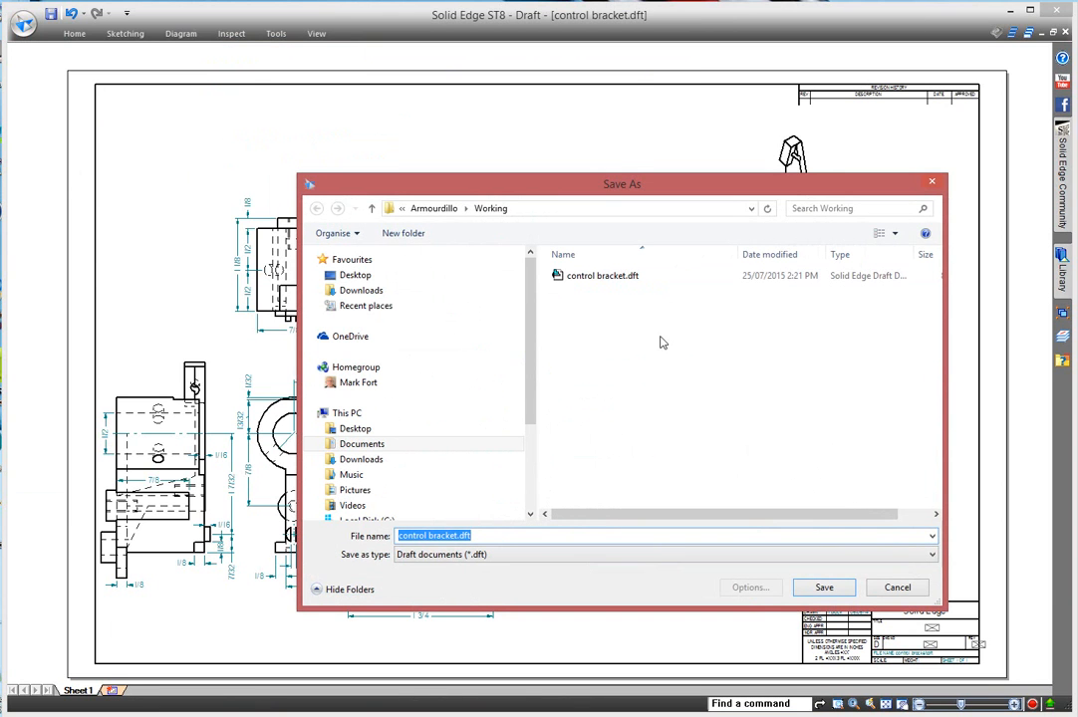
left_click(489, 536)
key("BackSpace")
key("BackSpace")
key("BackSpace")
key("BackSpace")
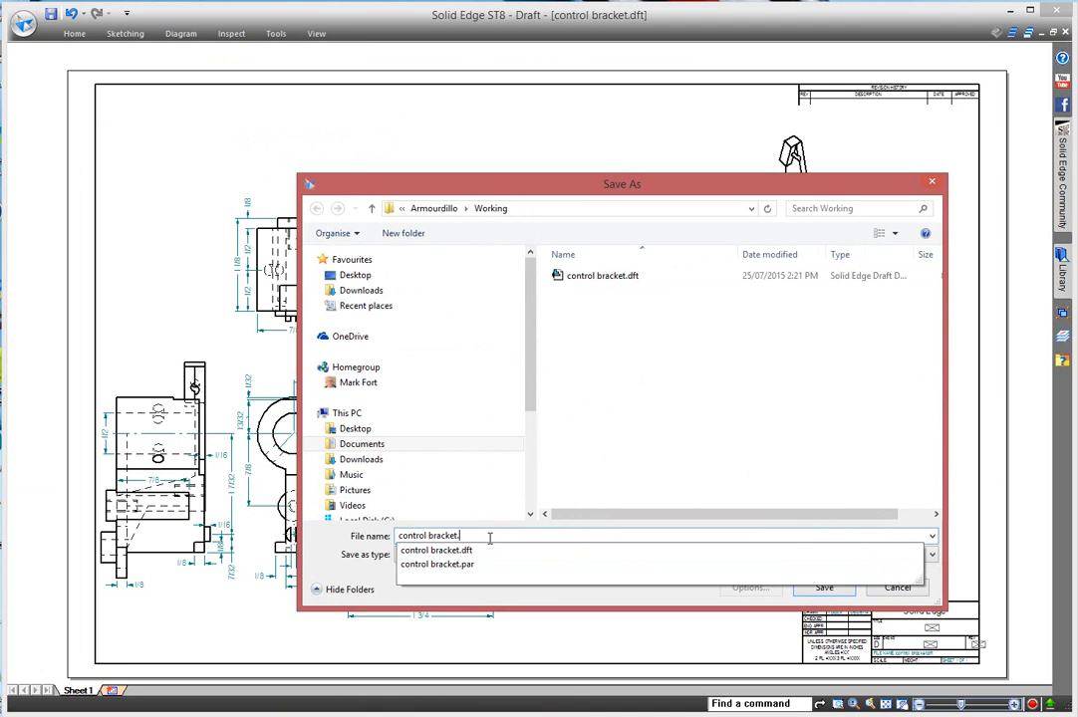
type("_rev")
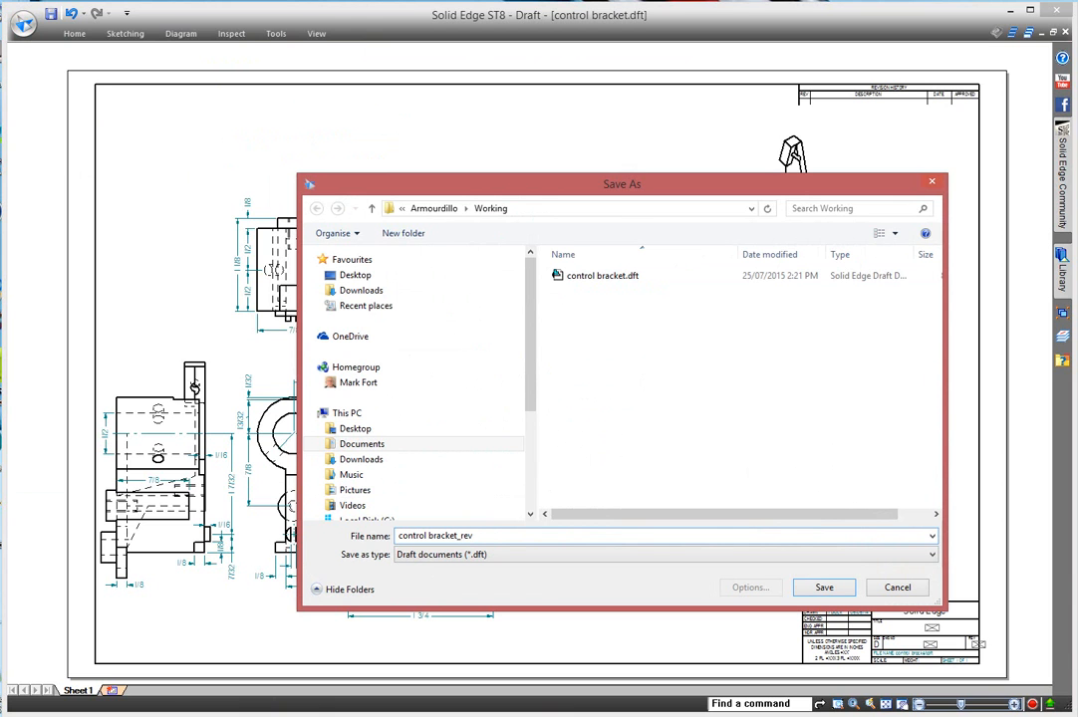
type("1")
key("Return")
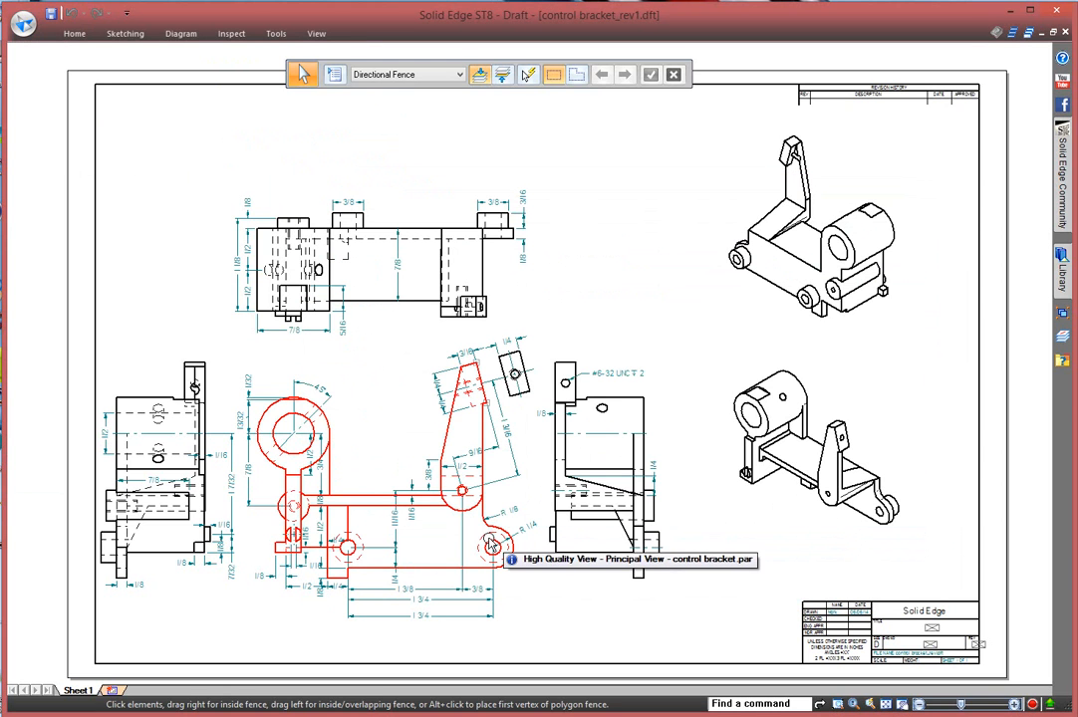
left_click(1065, 32)
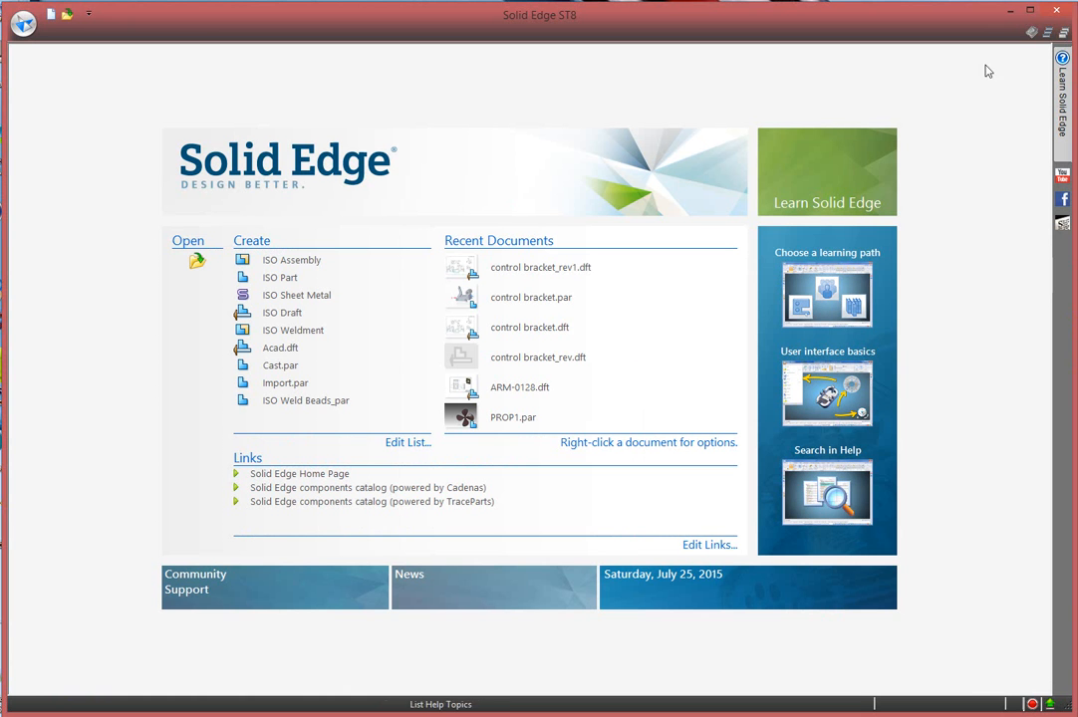
Start a Compare Drawings session and load control bracket.dft as File 1.
left_click(23, 22)
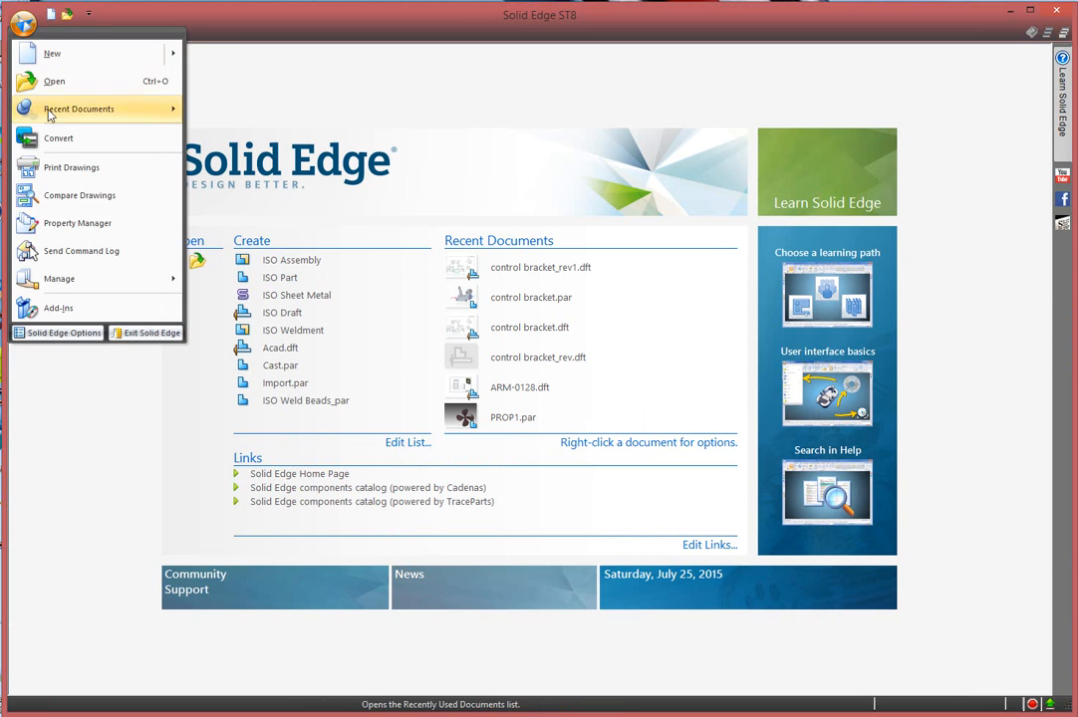
left_click(55, 198)
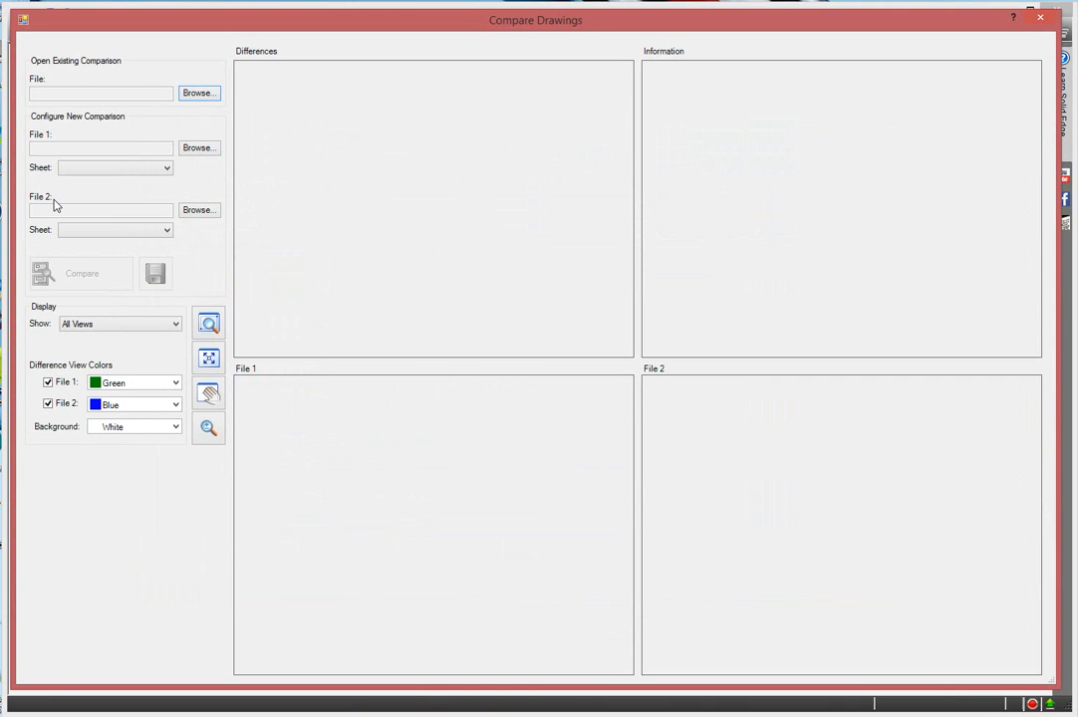
left_click(195, 149)
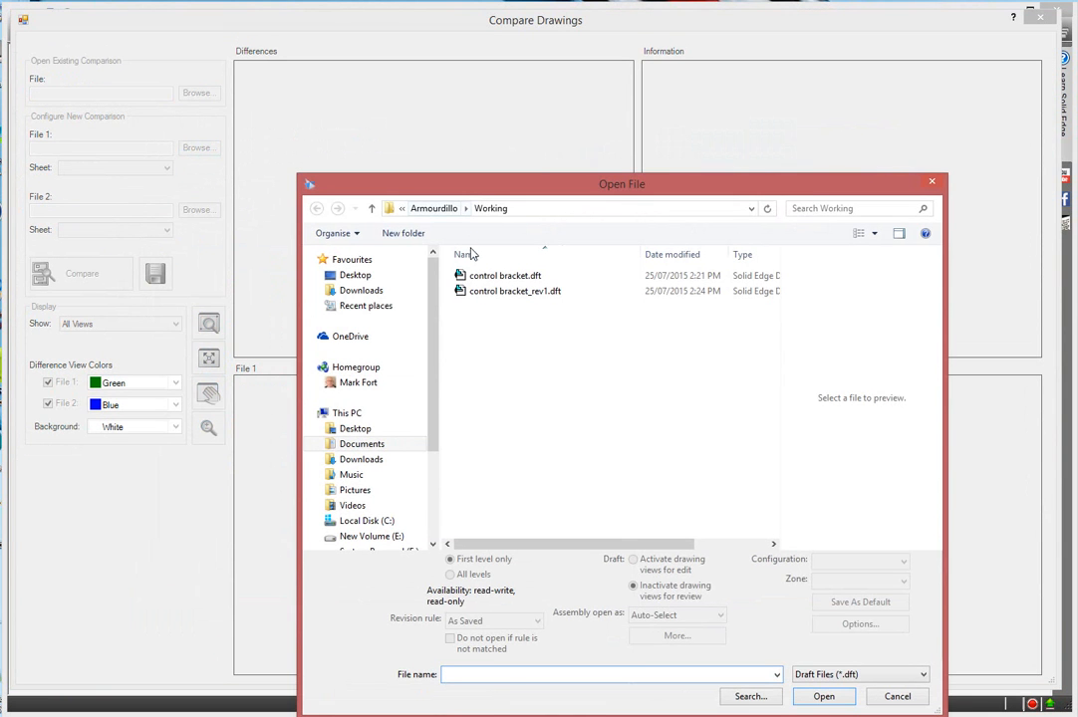
left_click(503, 276)
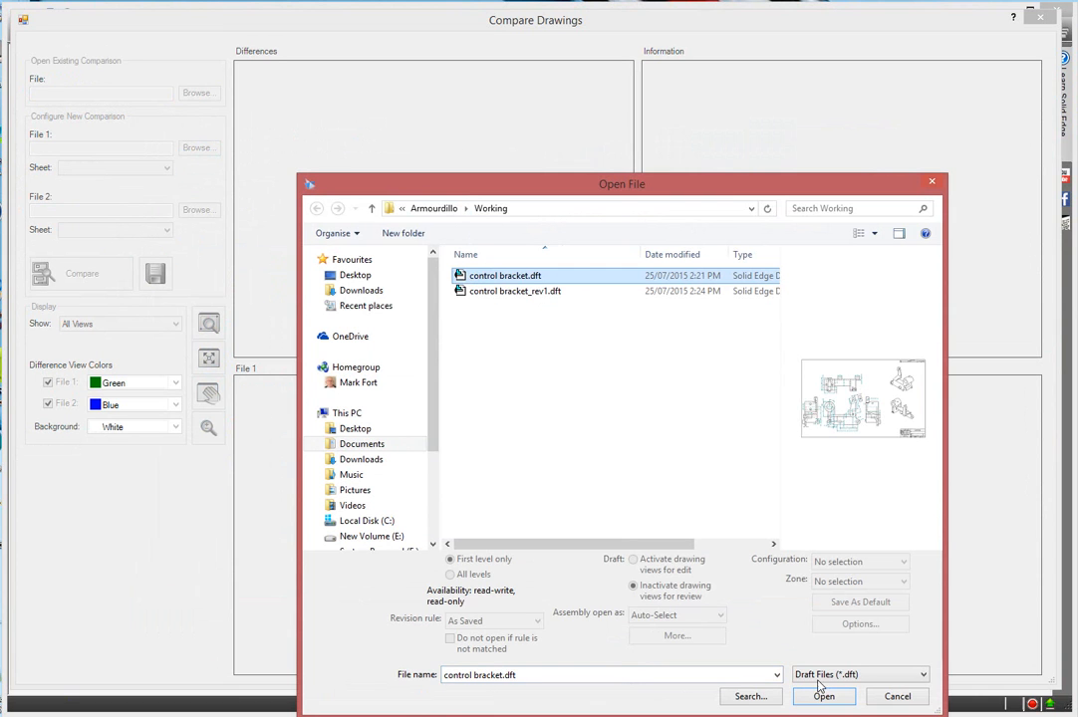
left_click(824, 696)
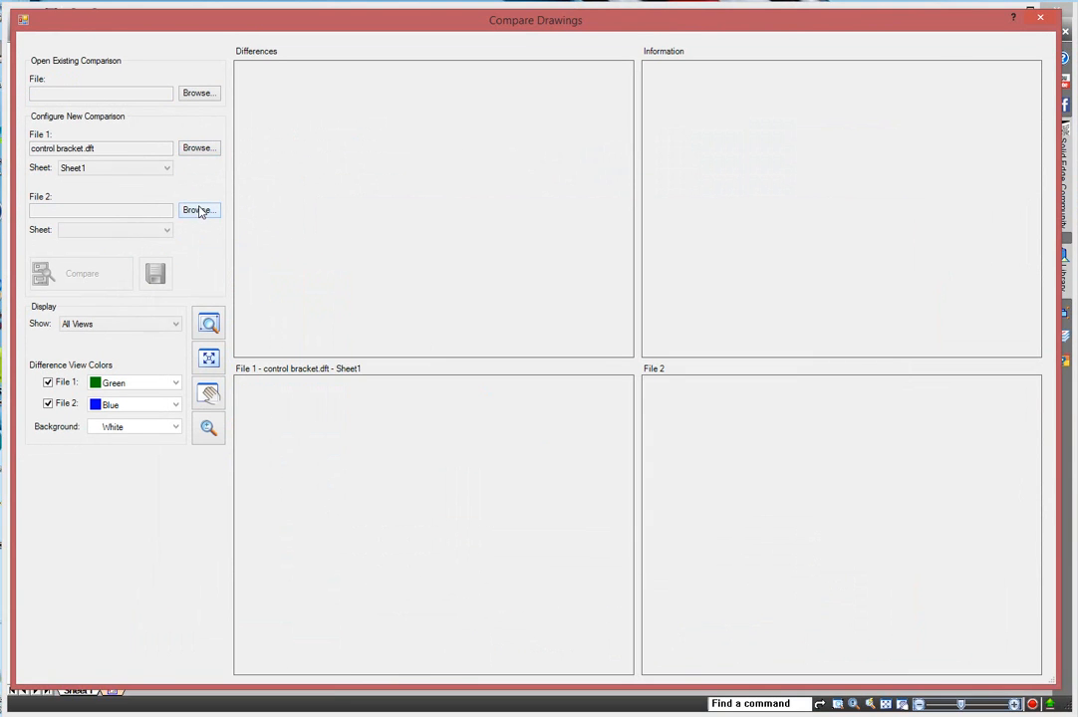
Load control bracket_rev1.dft as File 2 and run the drawing comparison.
left_click(189, 211)
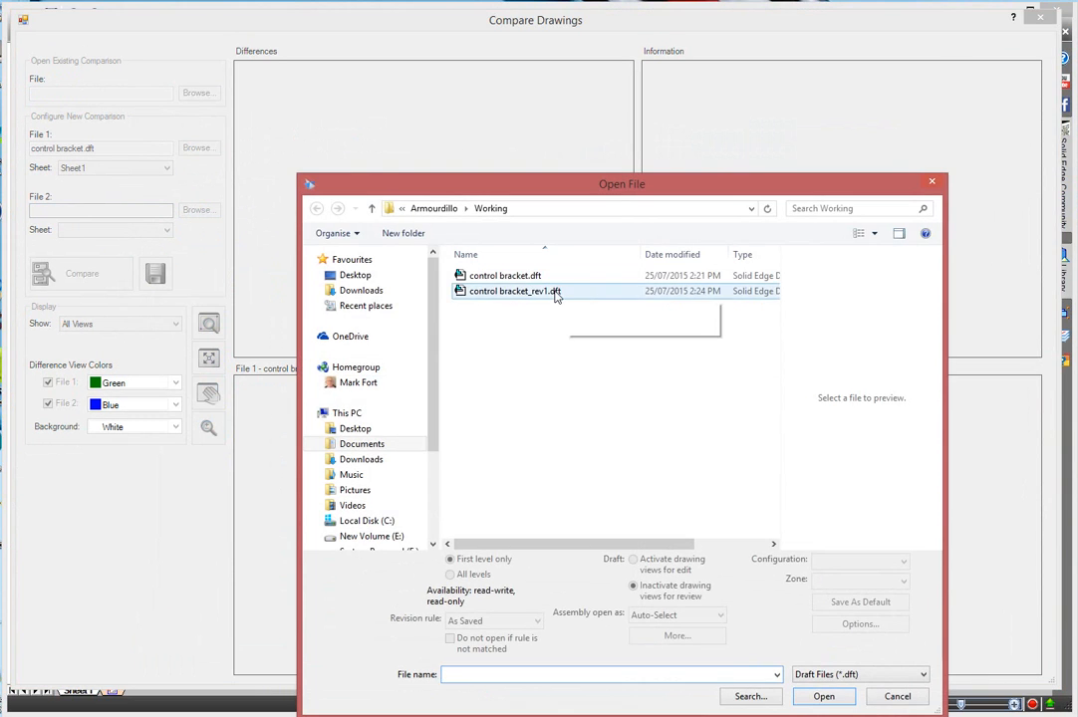
left_click(554, 292)
left_click(824, 696)
left_click(80, 277)
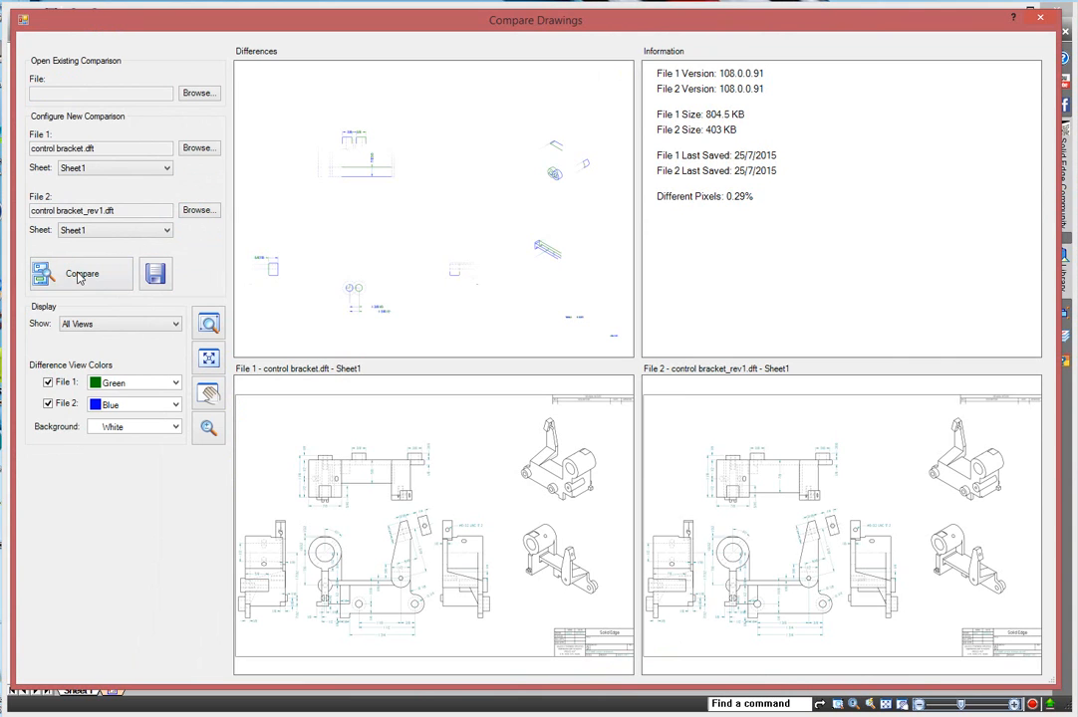
Examine the differences around the boss holes in the front view and in the top view.
left_click(208, 323)
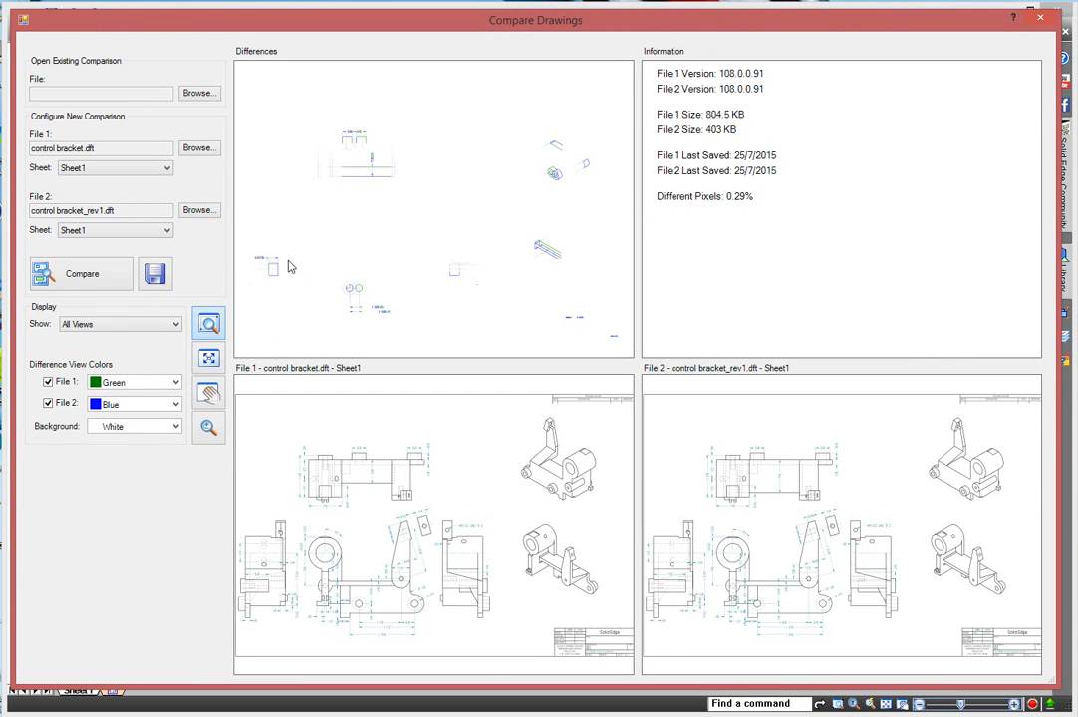
mouse_move(281, 257)
left_mouse_down()
mouse_move(352, 308)
mouse_move(448, 321)
mouse_move(450, 336)
left_mouse_up()
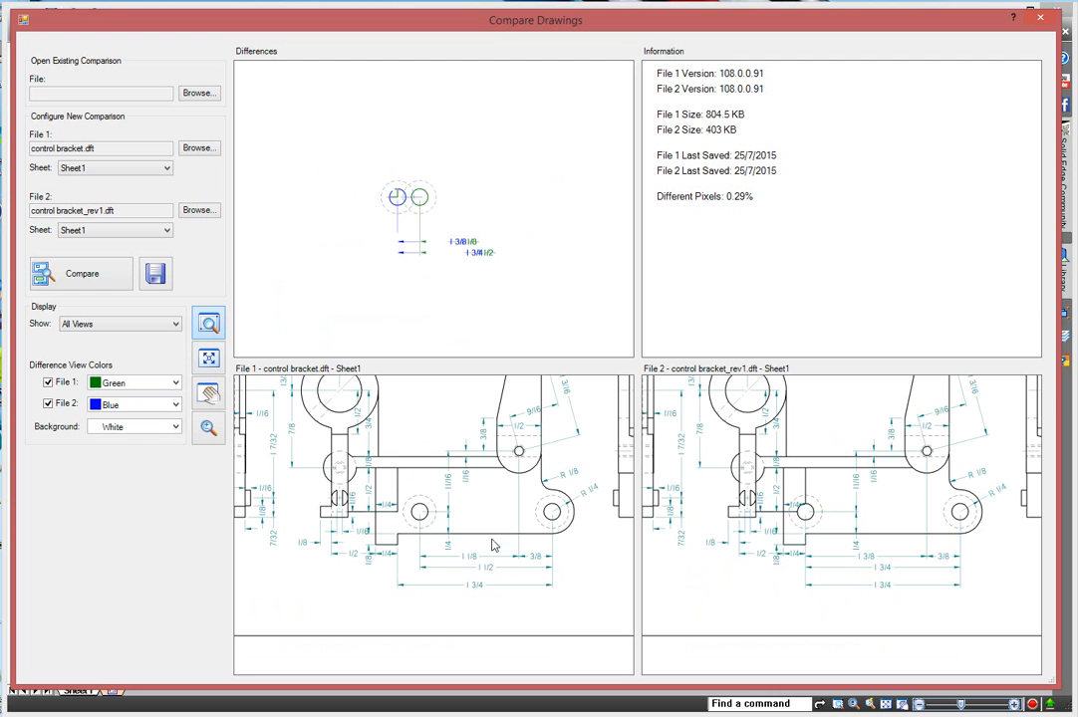
left_click(209, 360)
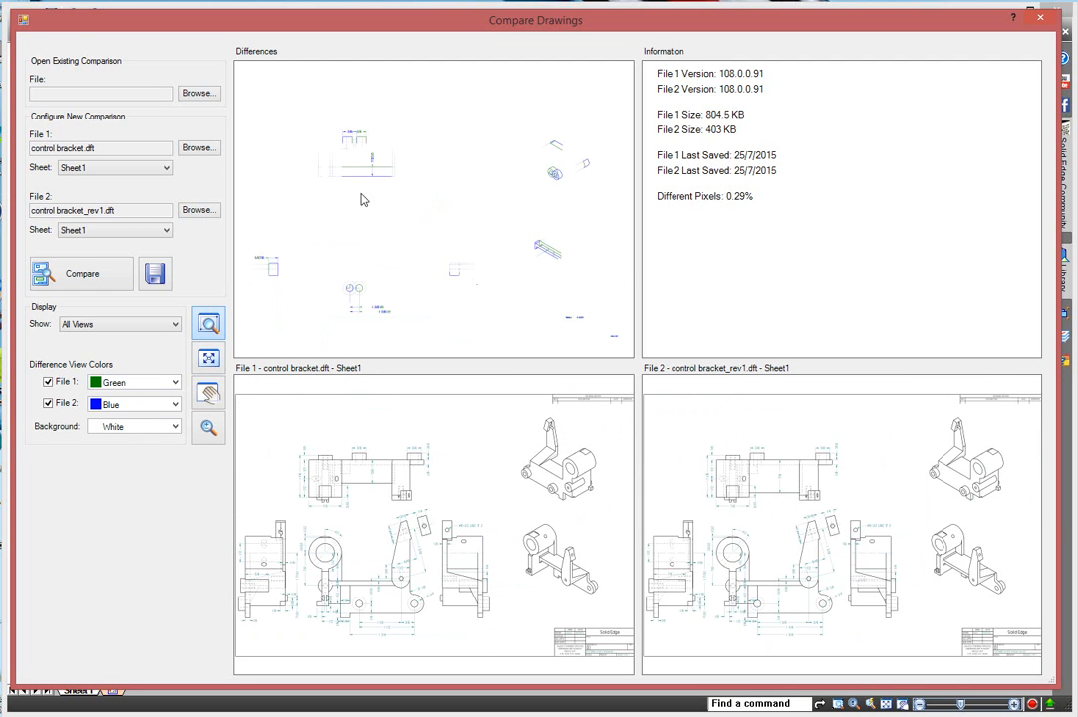
left_click(207, 324)
left_click_drag(308, 118, 445, 221)
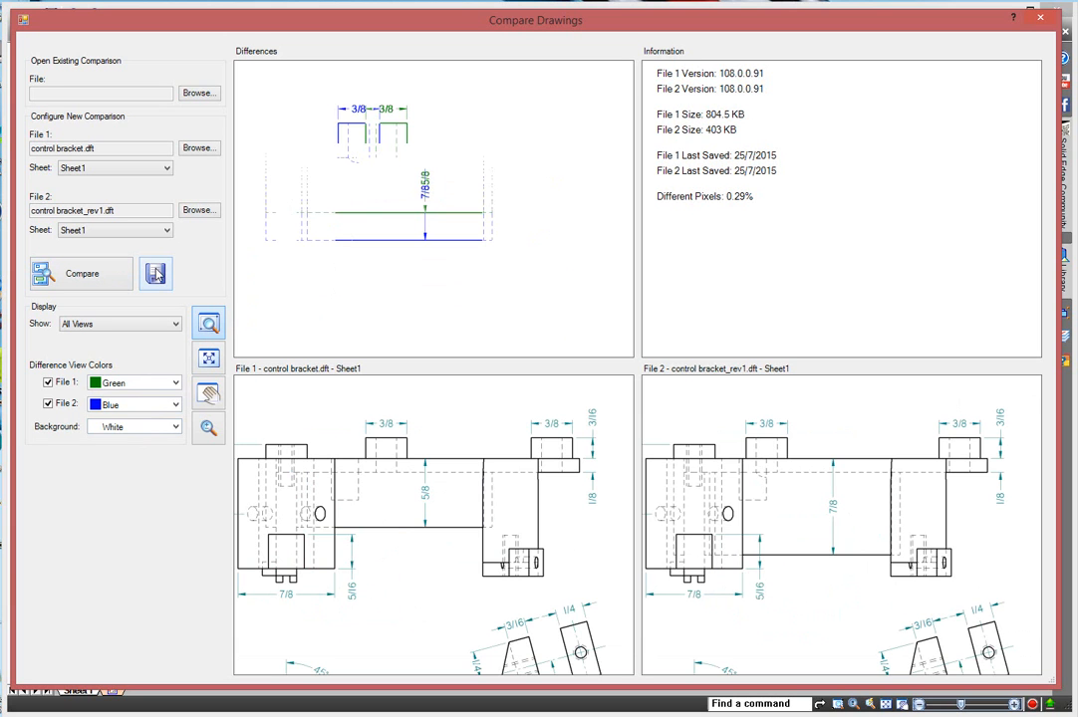
left_click(208, 358)
Save the comparison over the existing control bracket markup_Differences.bmp and close Compare Drawings.
left_click(154, 276)
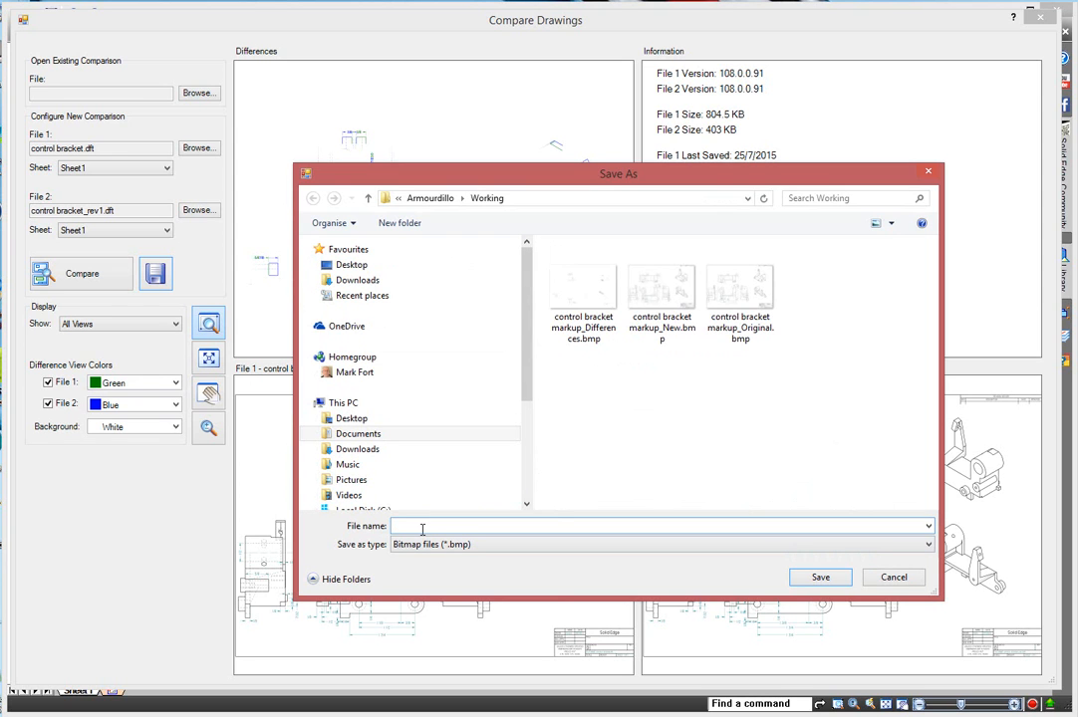
left_click(595, 312)
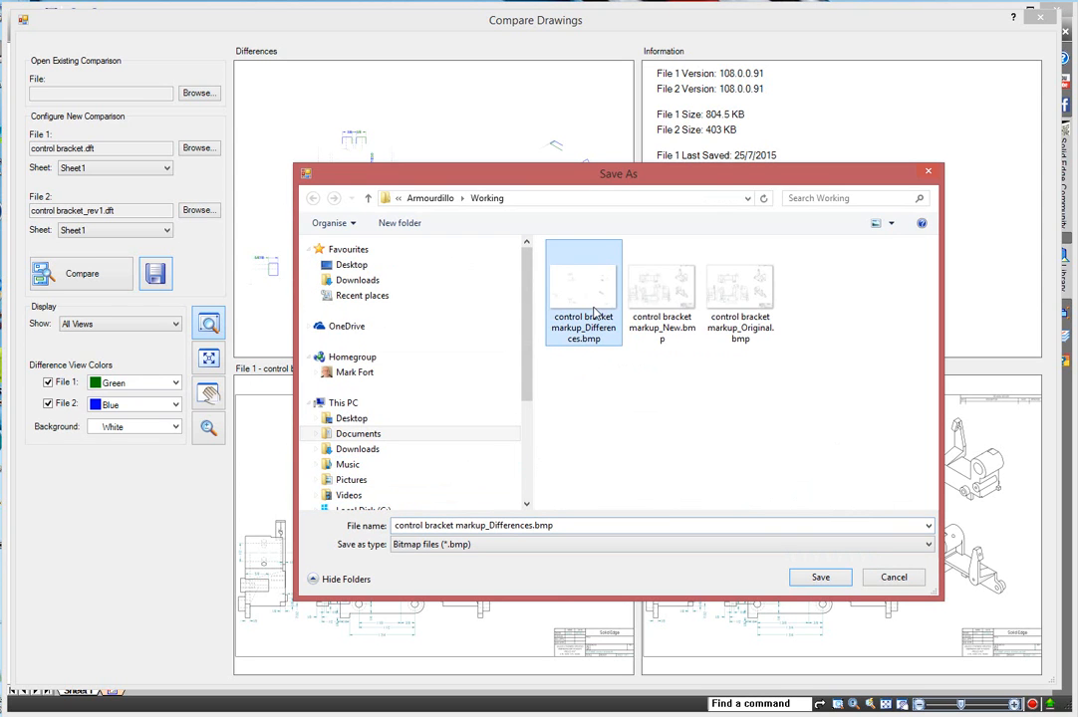
left_click(818, 579)
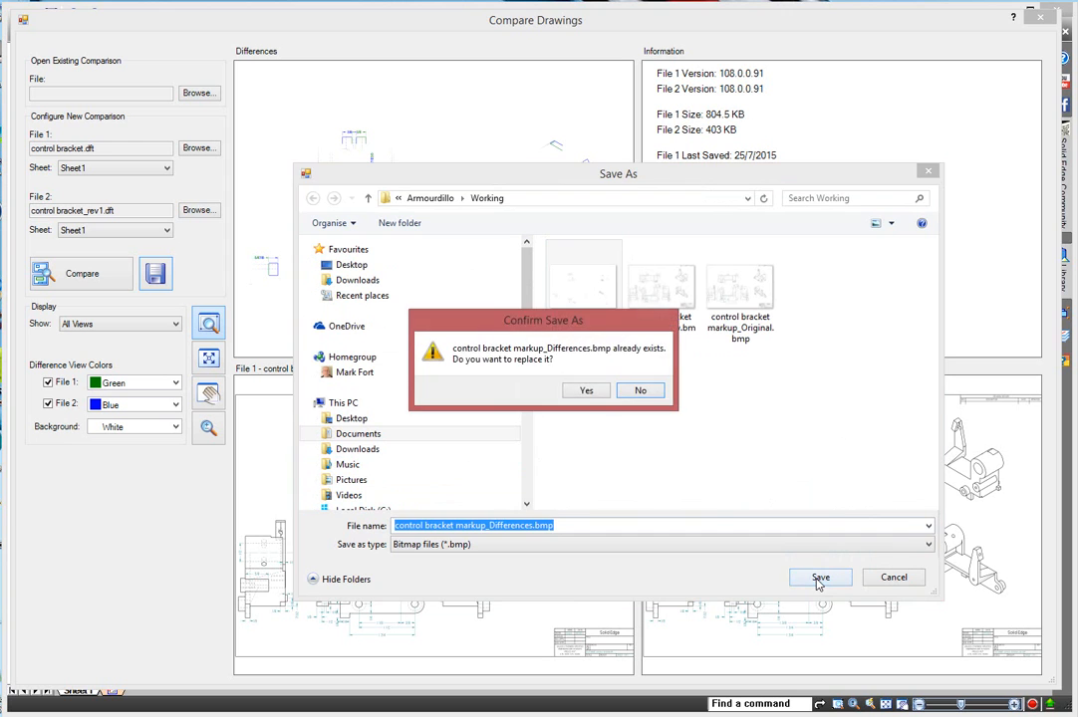
left_click(590, 392)
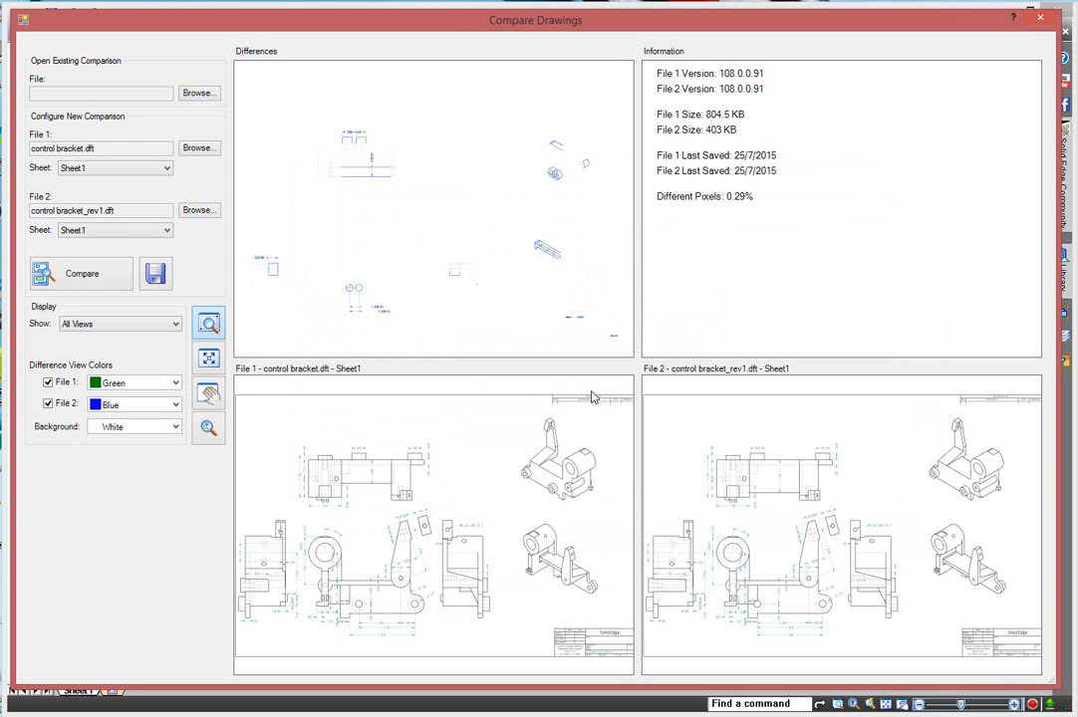
left_click(1041, 20)
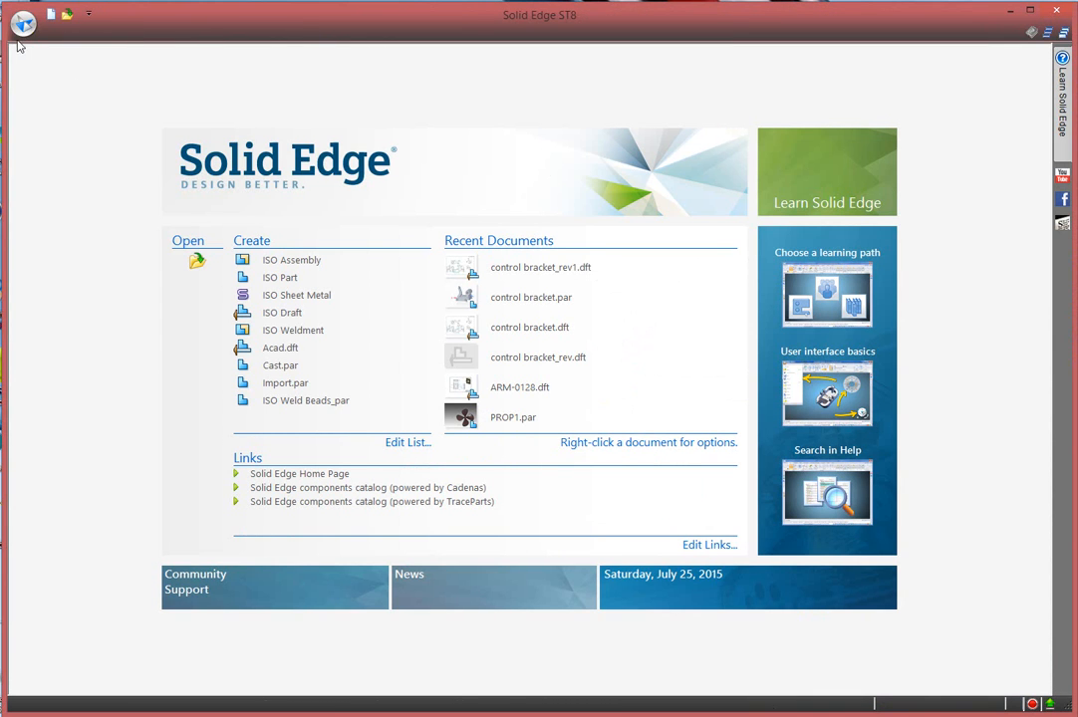
Reopen the saved comparison control bracket markup_Differences.bmp in a fresh Compare Drawings session.
left_click(22, 22)
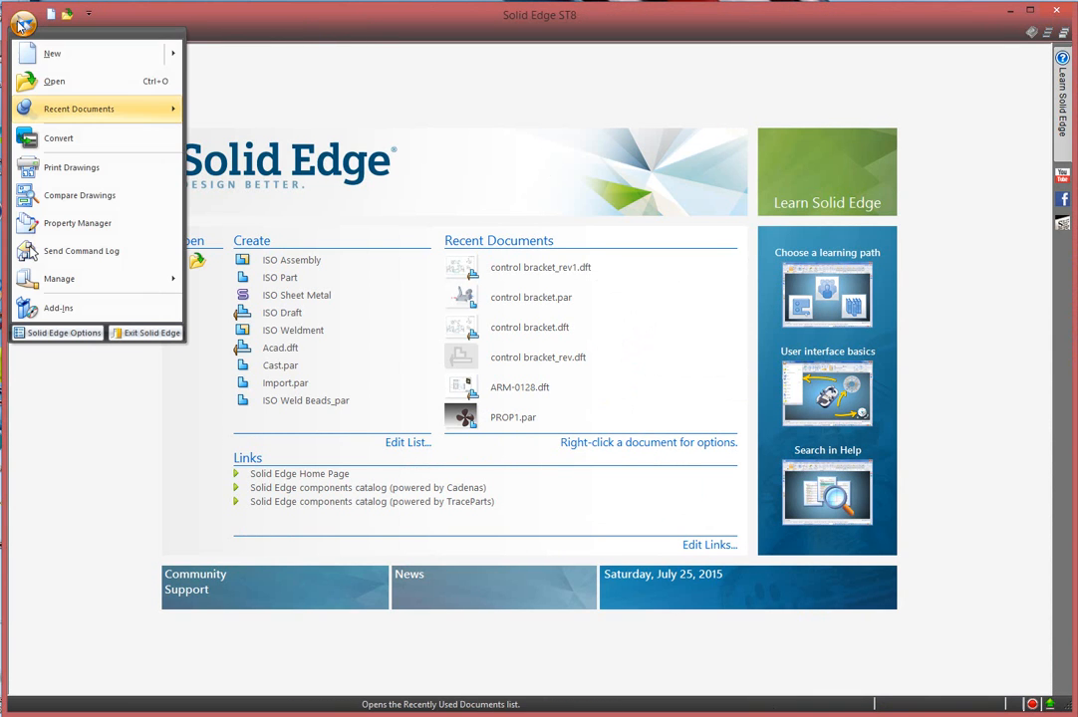
left_click(54, 199)
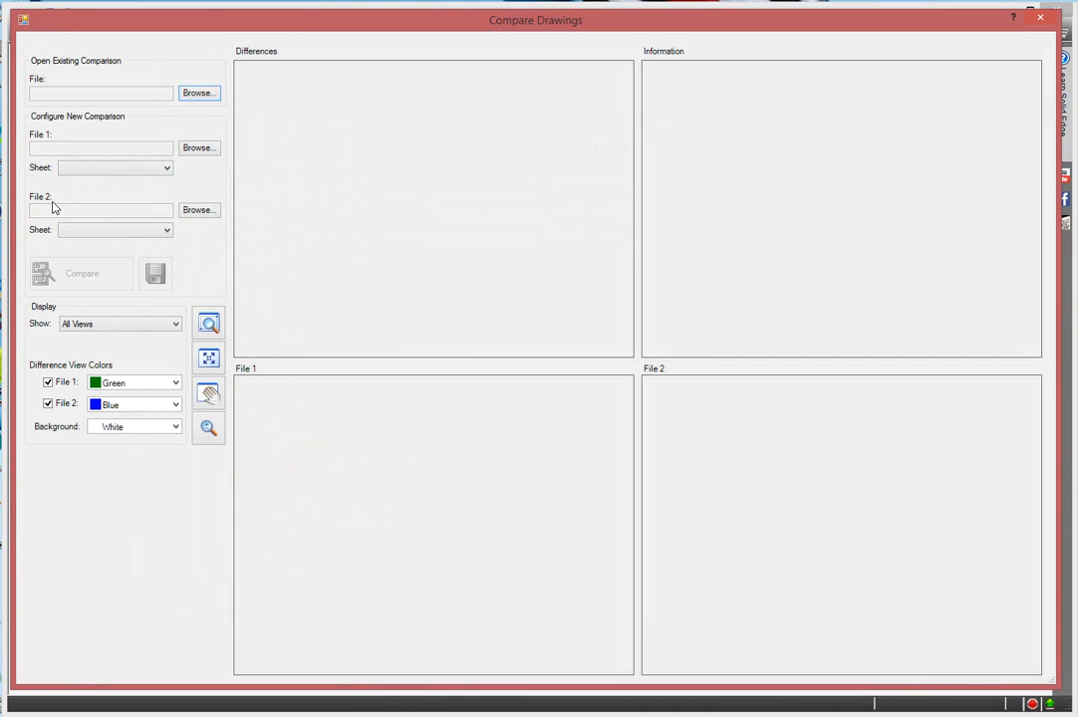
left_click(199, 94)
left_click(484, 316)
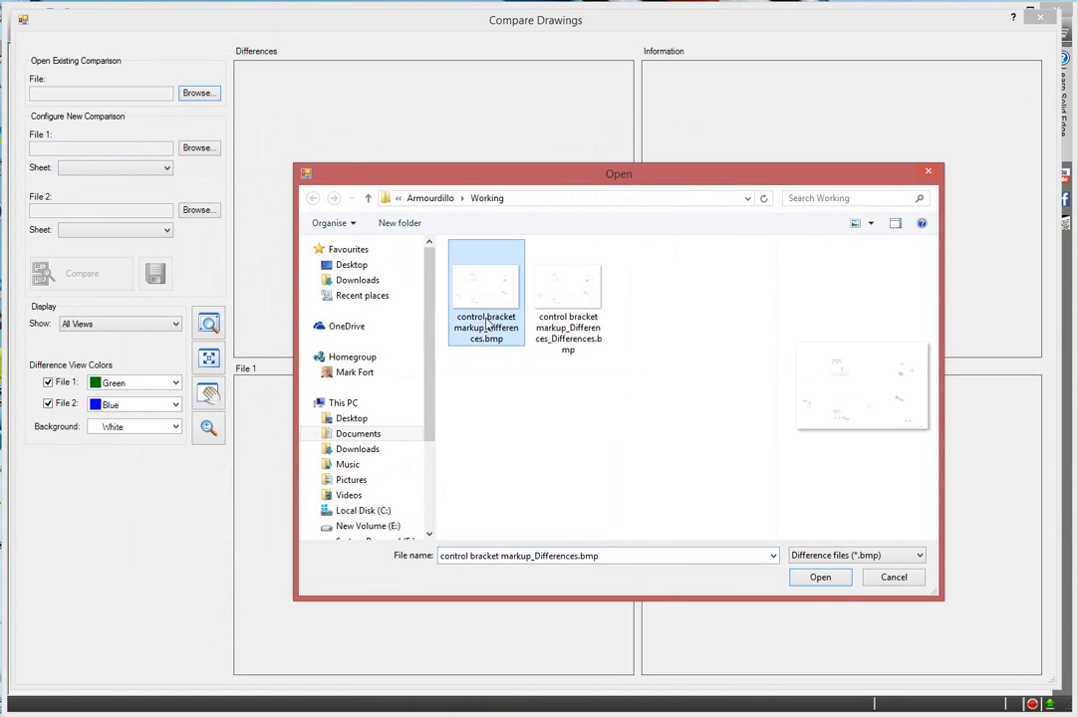
left_click(822, 577)
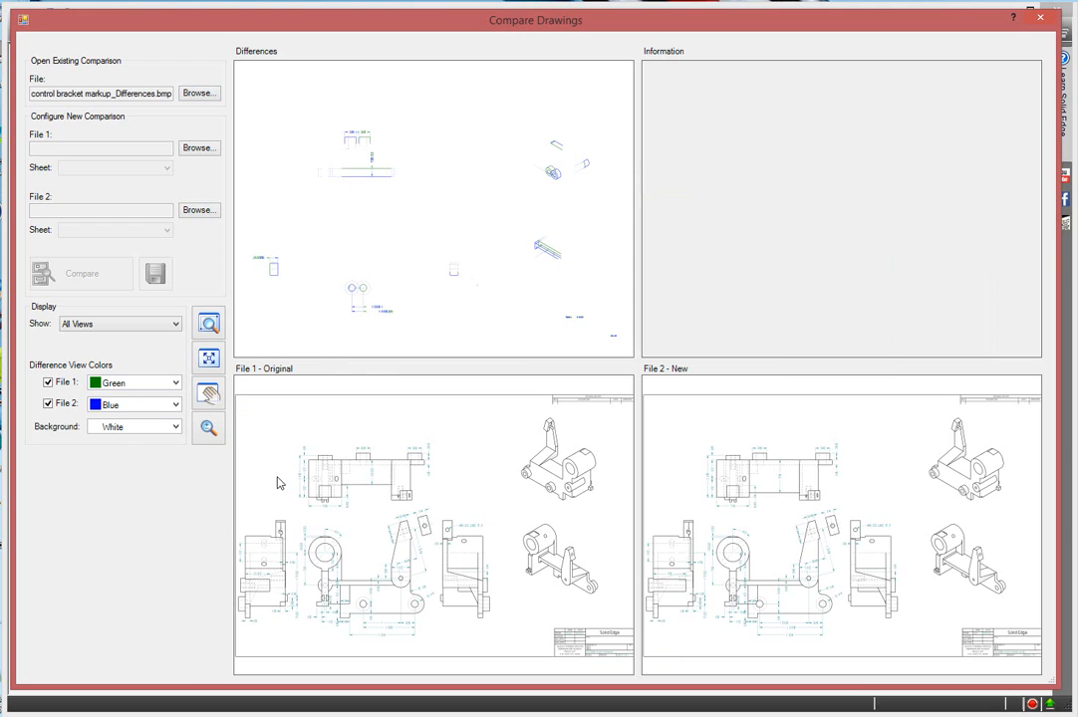
Examine the saved comparison's differences around the front view's boss hole, the isometric view and the top view.
left_click_drag(323, 262, 439, 341)
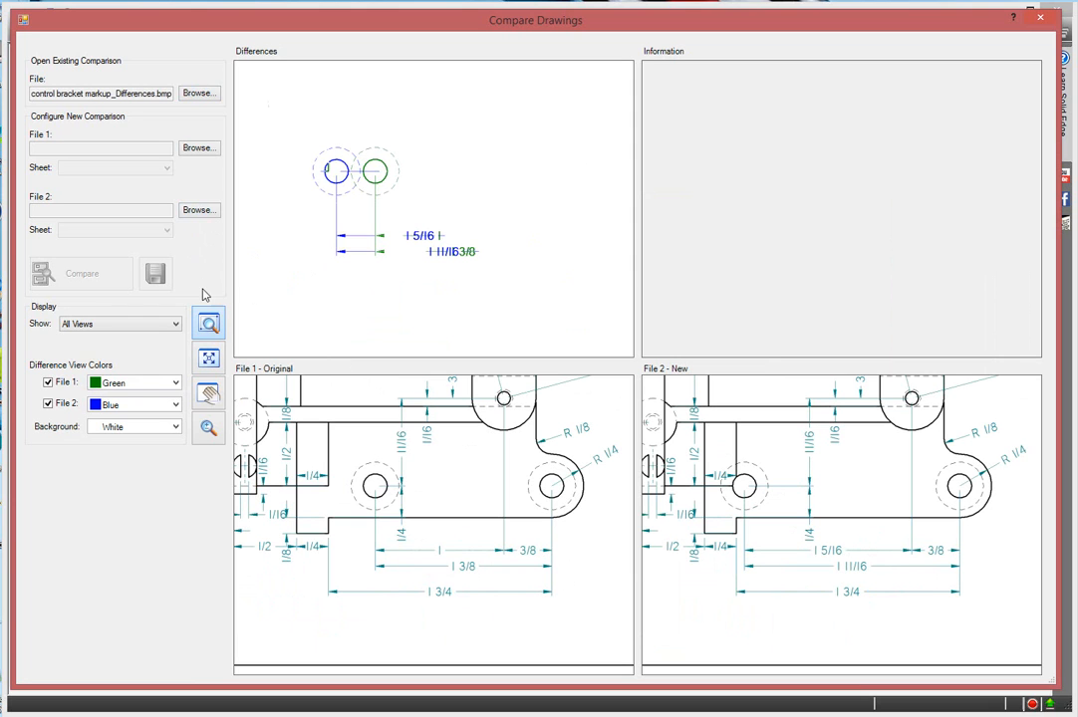
left_click_drag(452, 445, 565, 474)
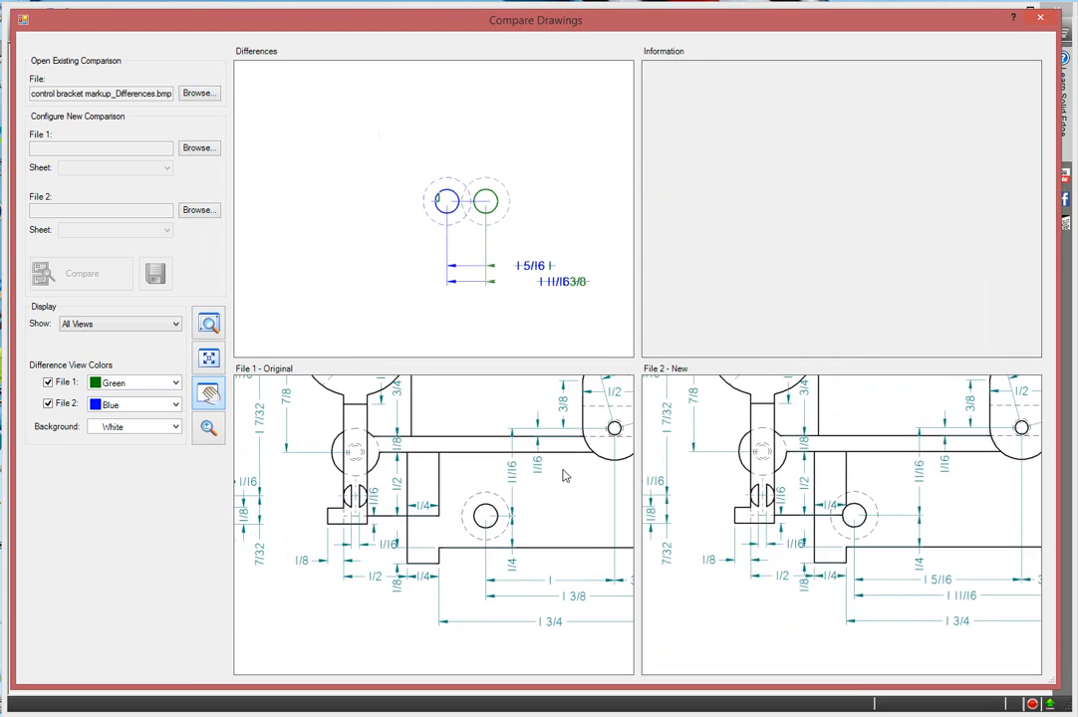
left_click_drag(357, 444, 365, 555)
left_click_drag(470, 459, 278, 493)
left_click_drag(479, 520, 307, 566)
left_click_drag(406, 479, 366, 550)
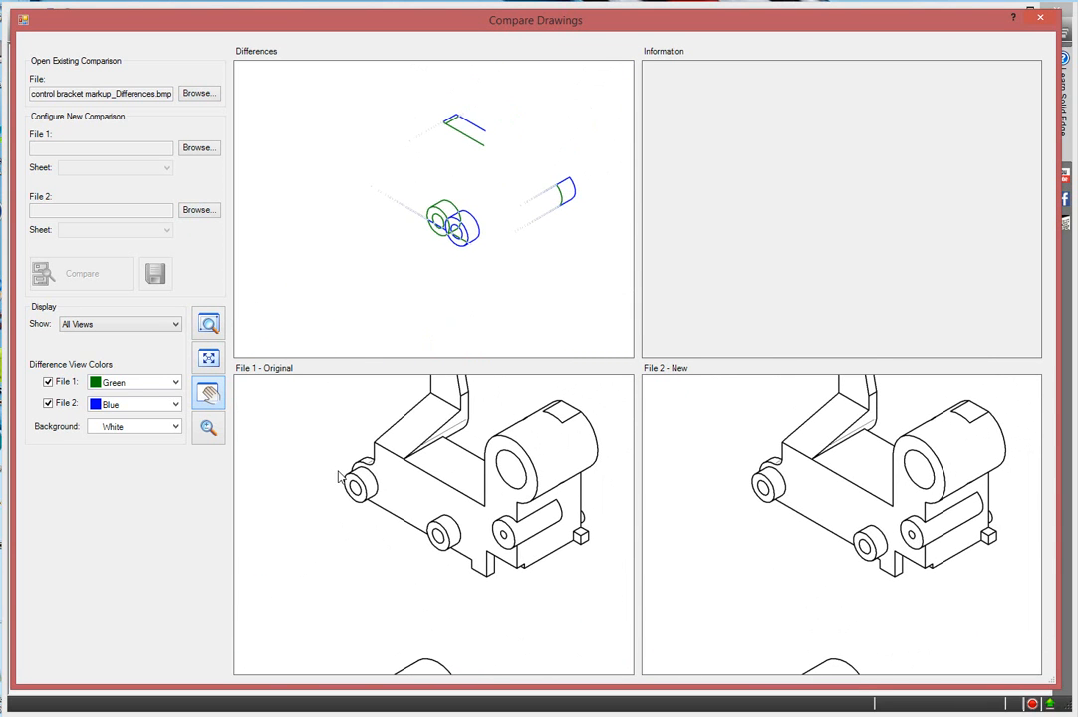
left_click_drag(339, 478, 448, 498)
left_click_drag(244, 468, 568, 491)
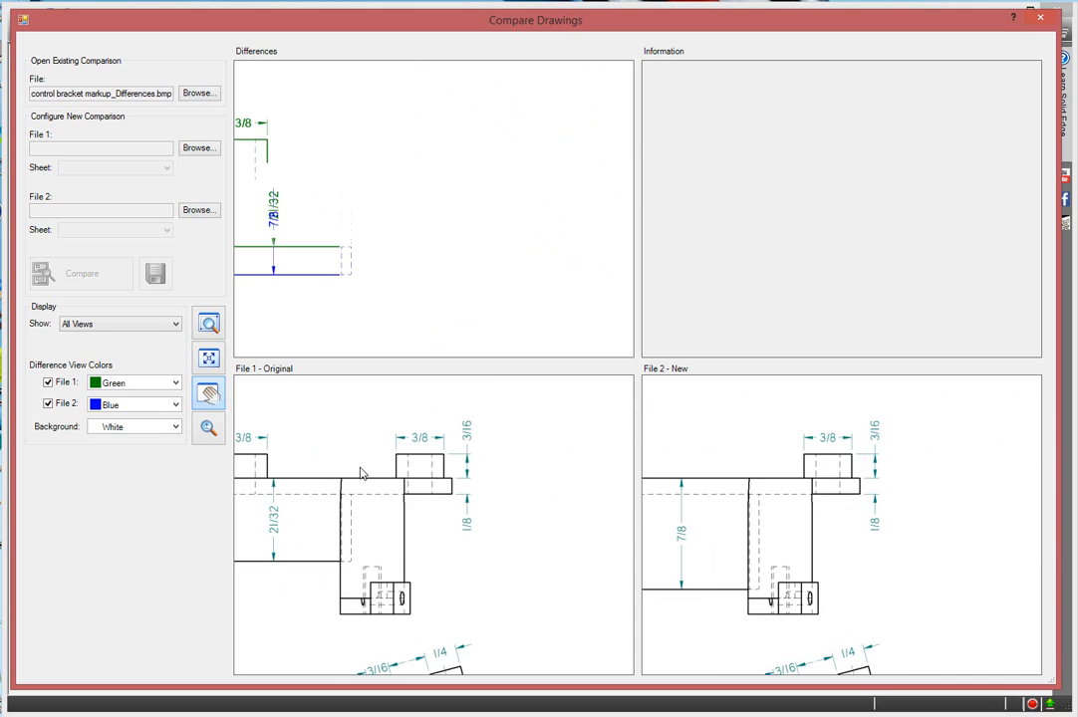
left_click_drag(355, 472, 545, 462)
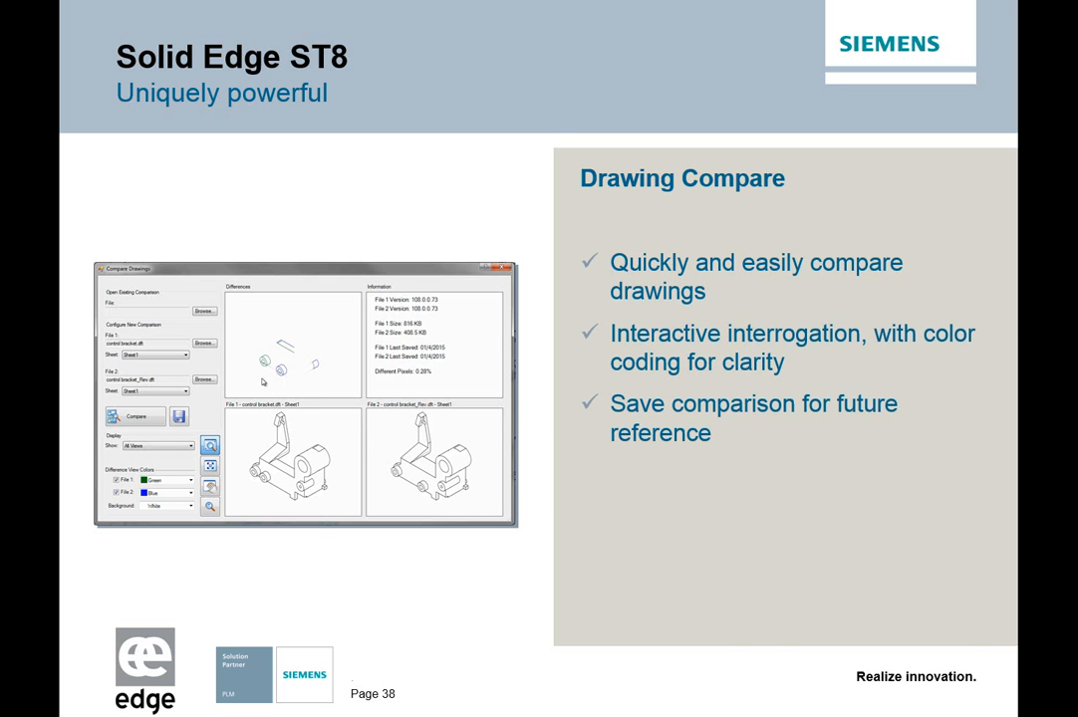
left_click(559, 655)
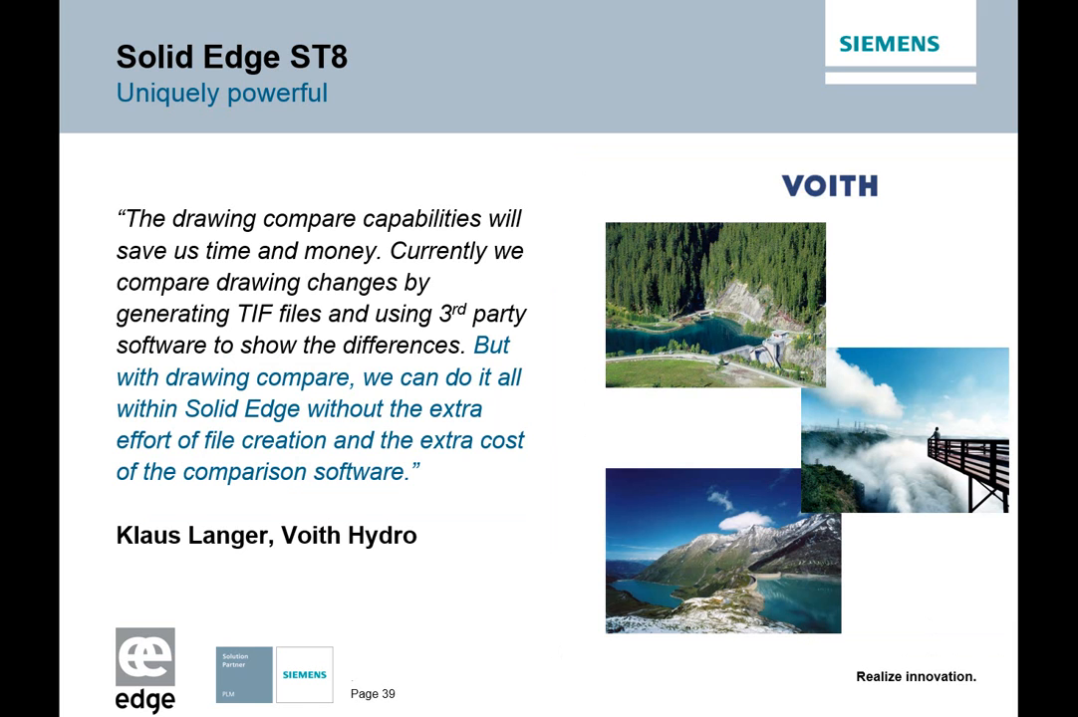
left_click(811, 635)
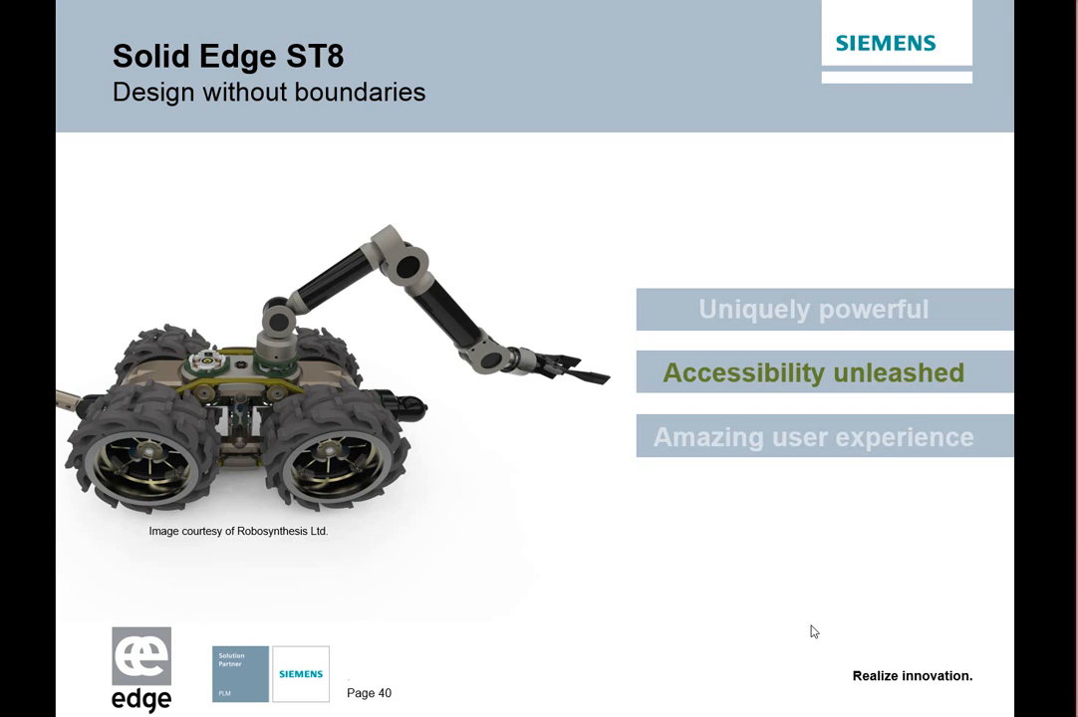
left_click(811, 631)
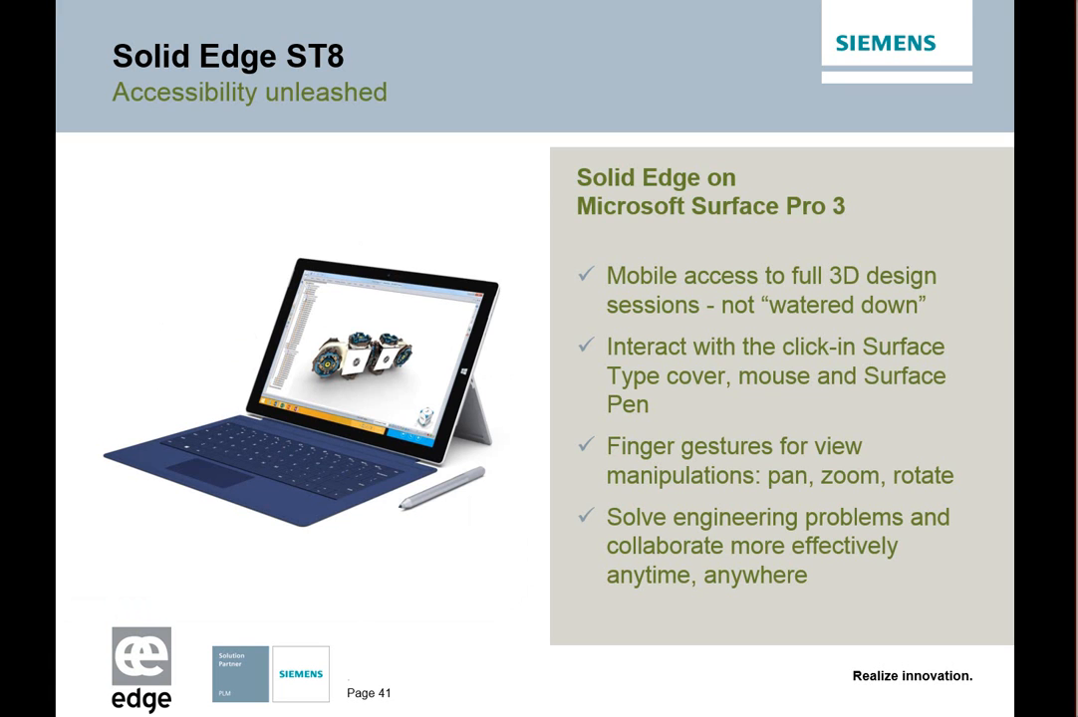
key("Right")
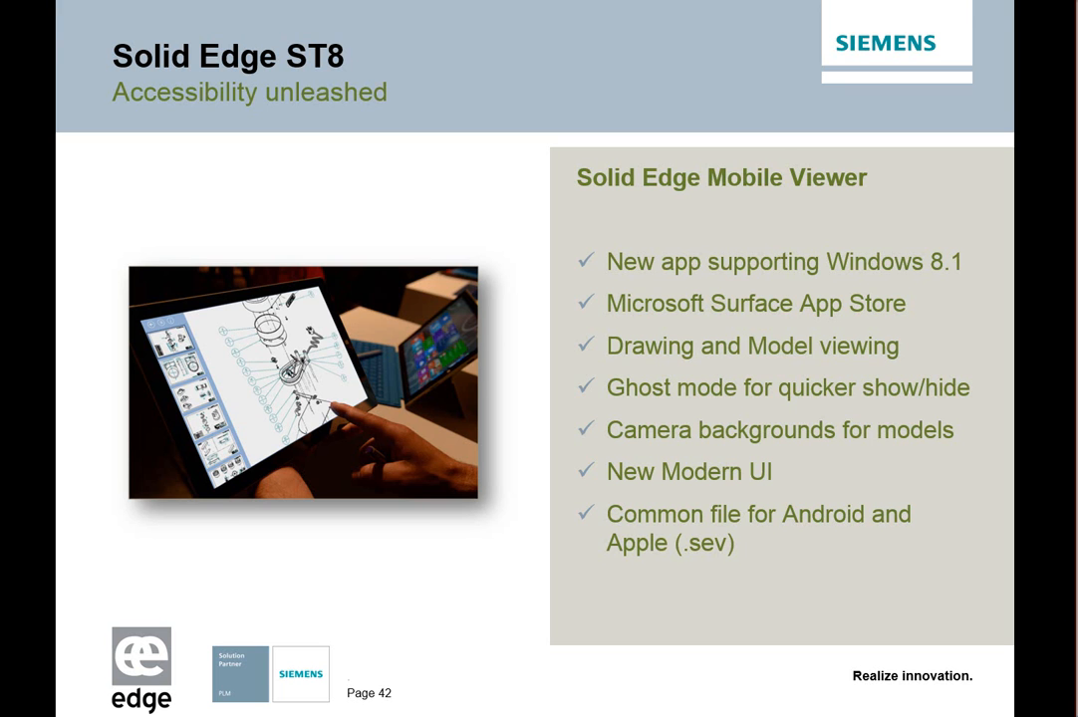
key("Right")
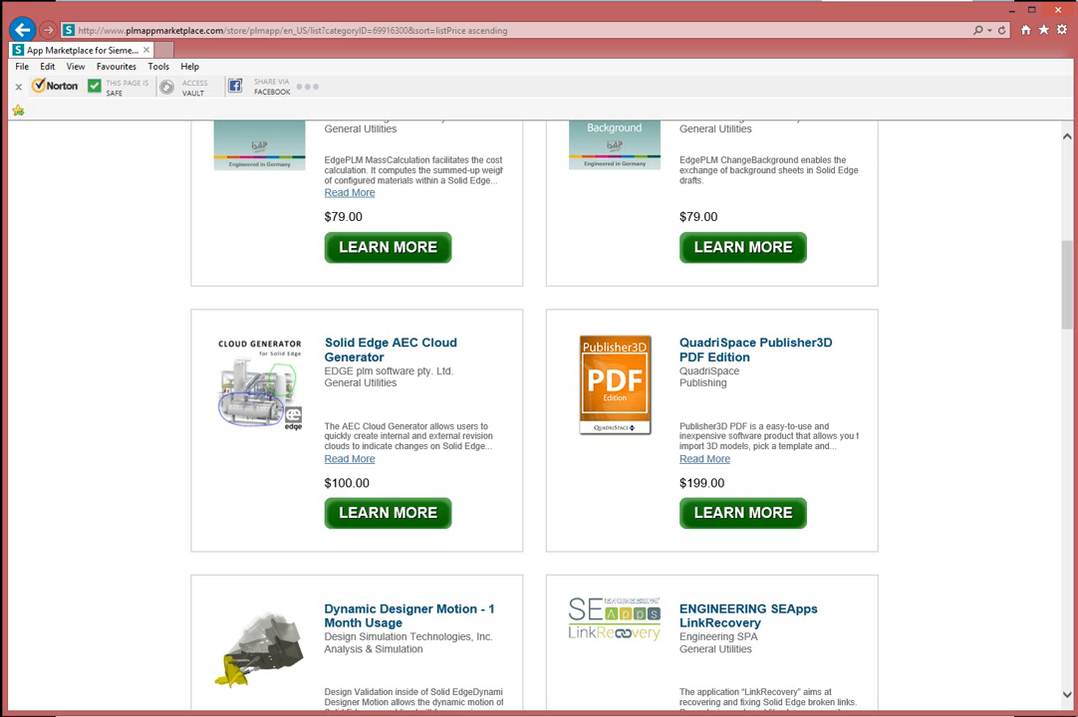
Look through the add-on app listings in the Solid Edge App Marketplace in the web browser.
scroll(996, 432, "up", 4)
scroll(996, 430, "up", 3)
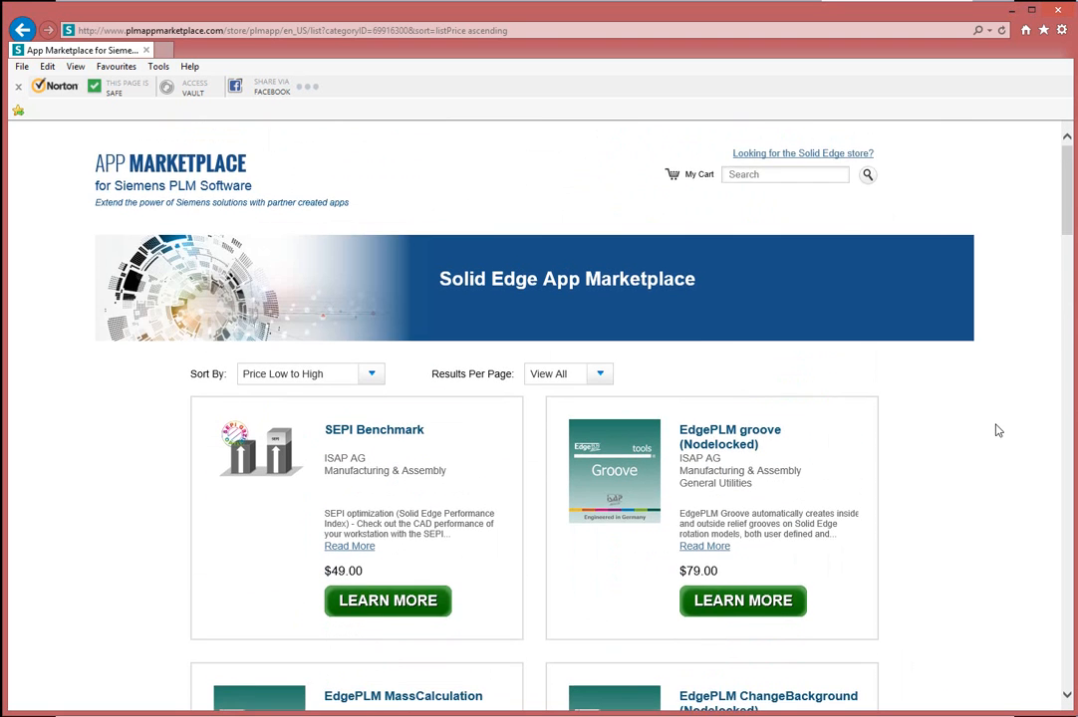
scroll(996, 430, "down", 5)
scroll(998, 430, "down", 3)
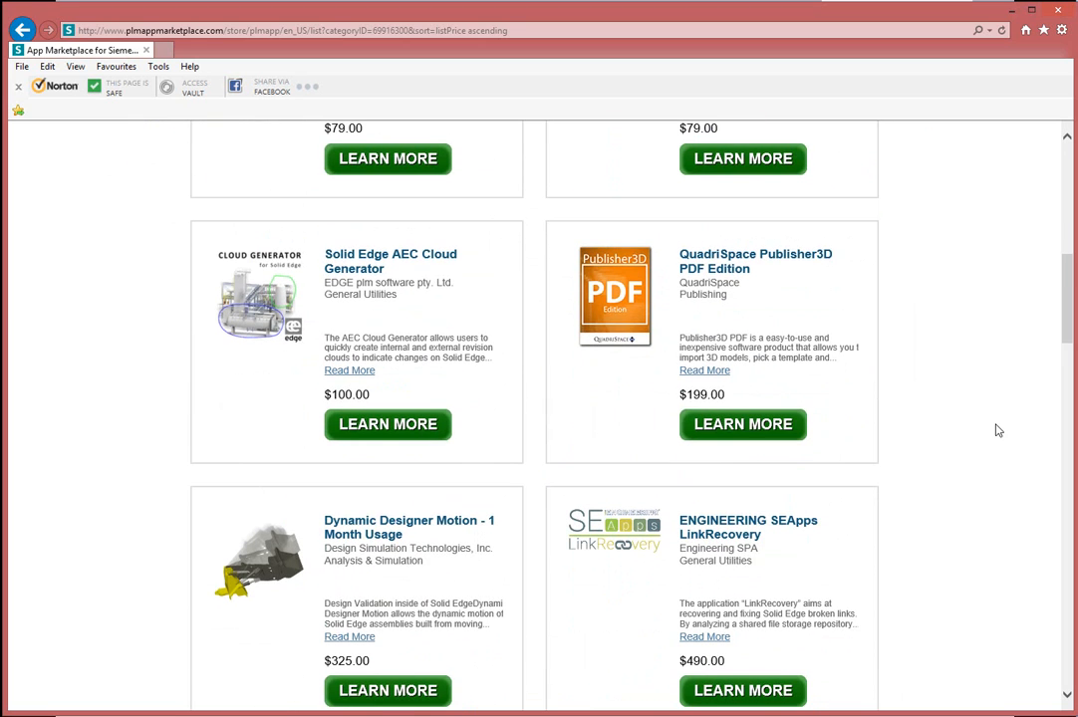